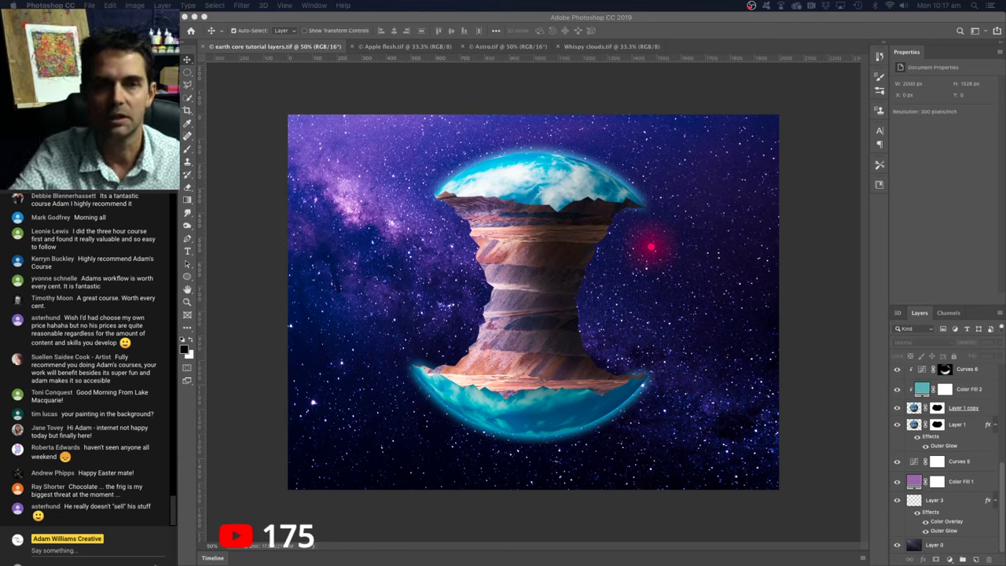
Step: View Apple flesh.tif, Astro.tif and Whispy clouds.tif in turn, ending on the clouds image
click(411, 55)
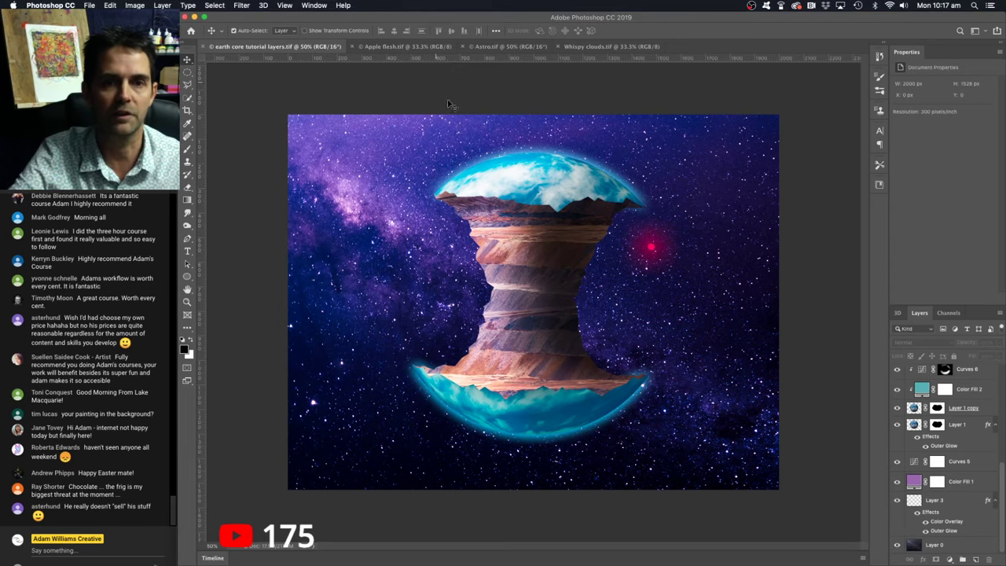
click(413, 47)
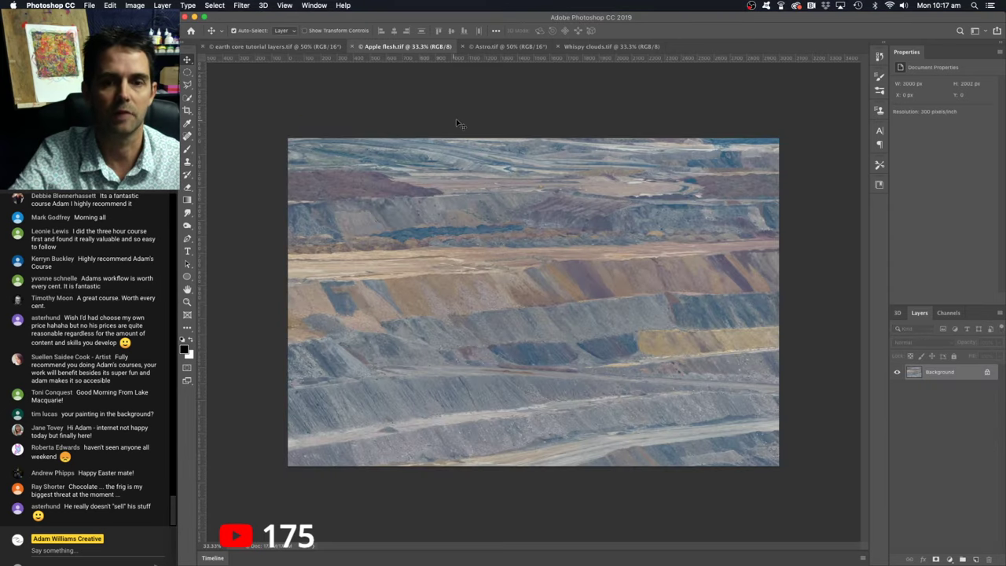
click(507, 46)
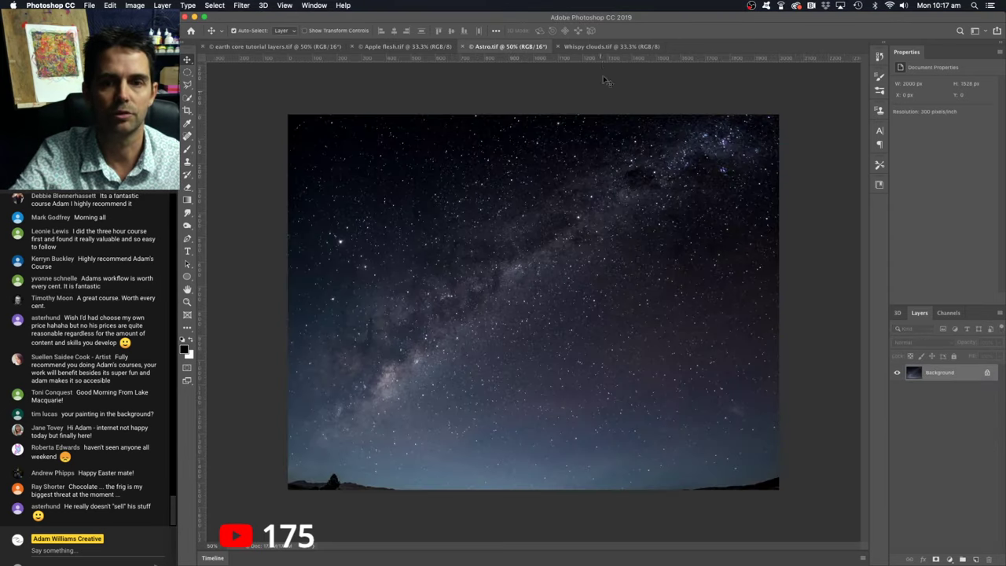
click(604, 48)
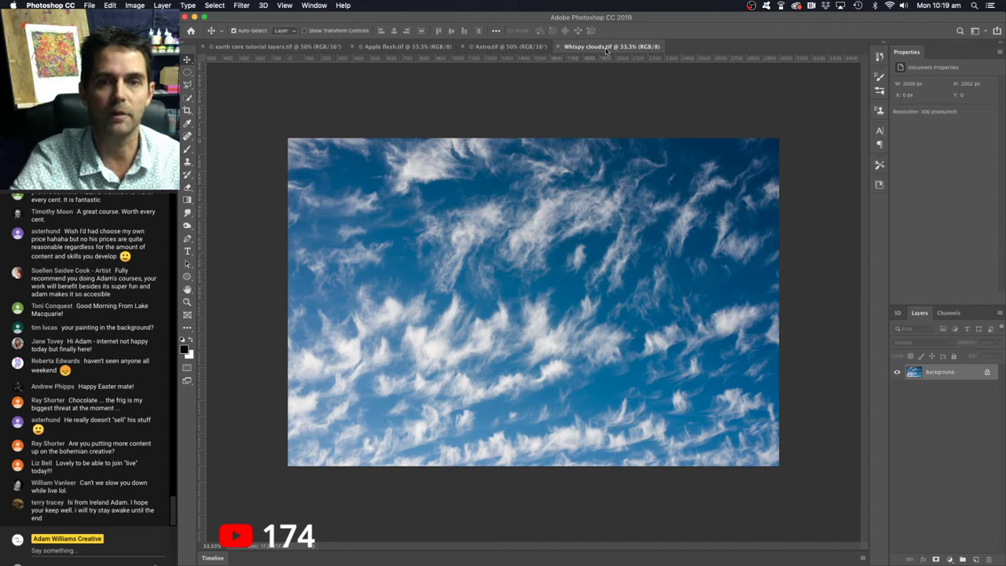
Step: Bring up the Open dialog from the File menu, showing the Earth Apple Core folder
click(90, 5)
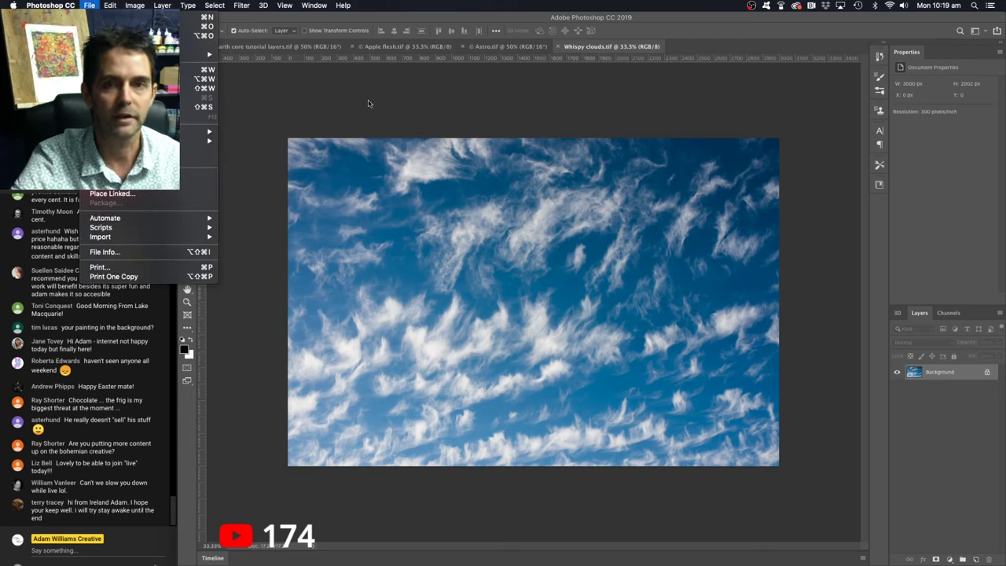
click(487, 129)
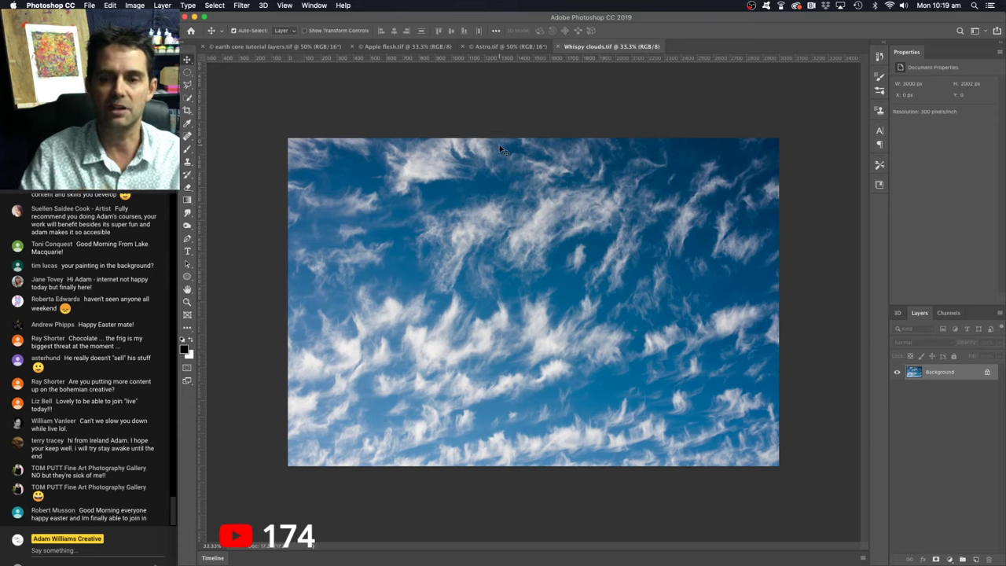
click(90, 5)
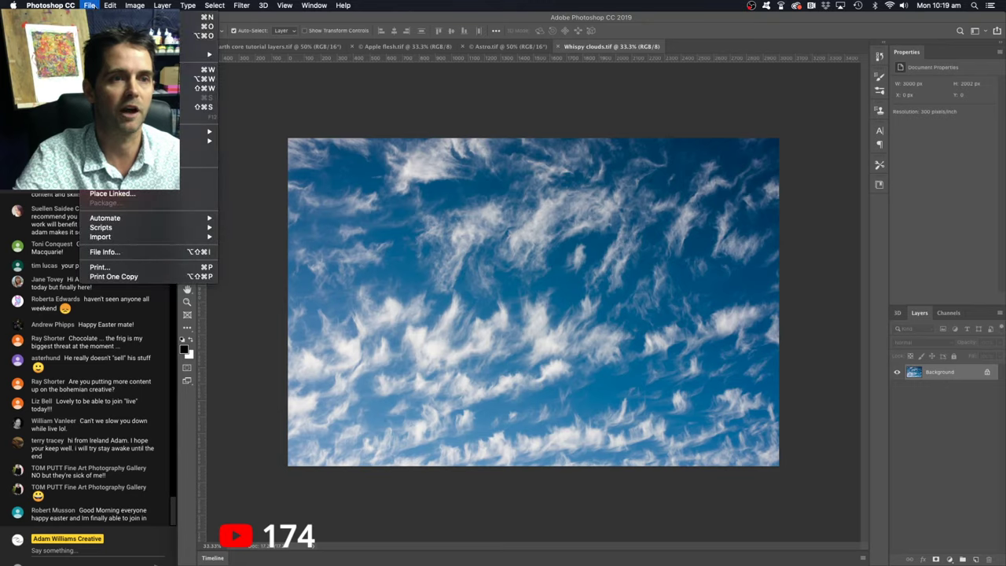
click(118, 26)
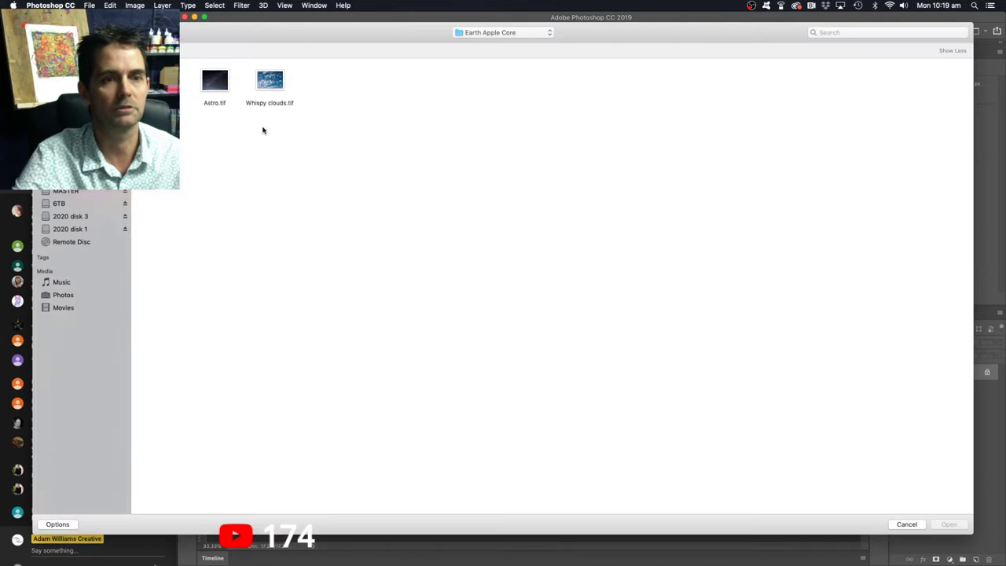
Step: Check Downloads, return to Earth Apple Core and open Whispy clouds.tif
click(67, 118)
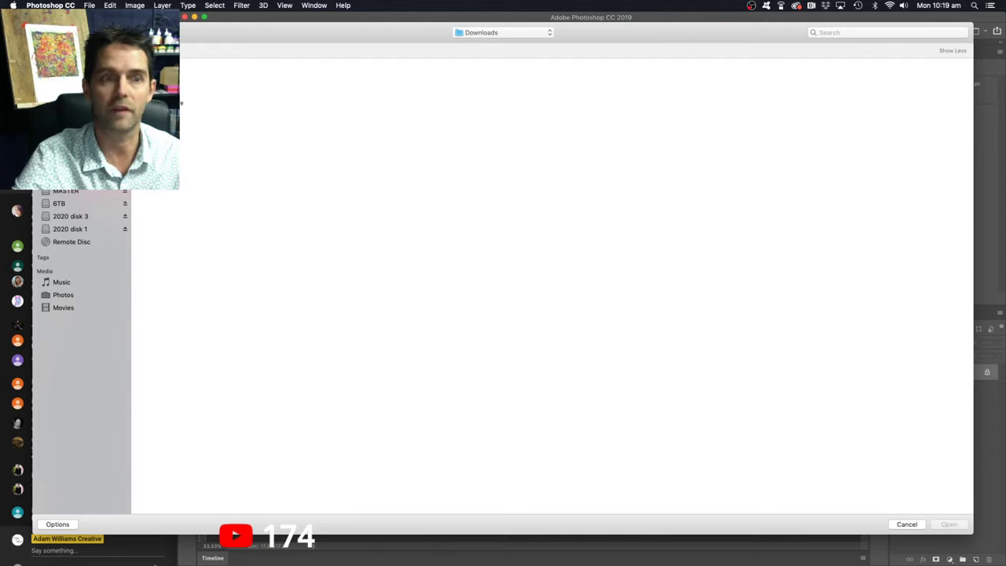
key(super+bracketleft)
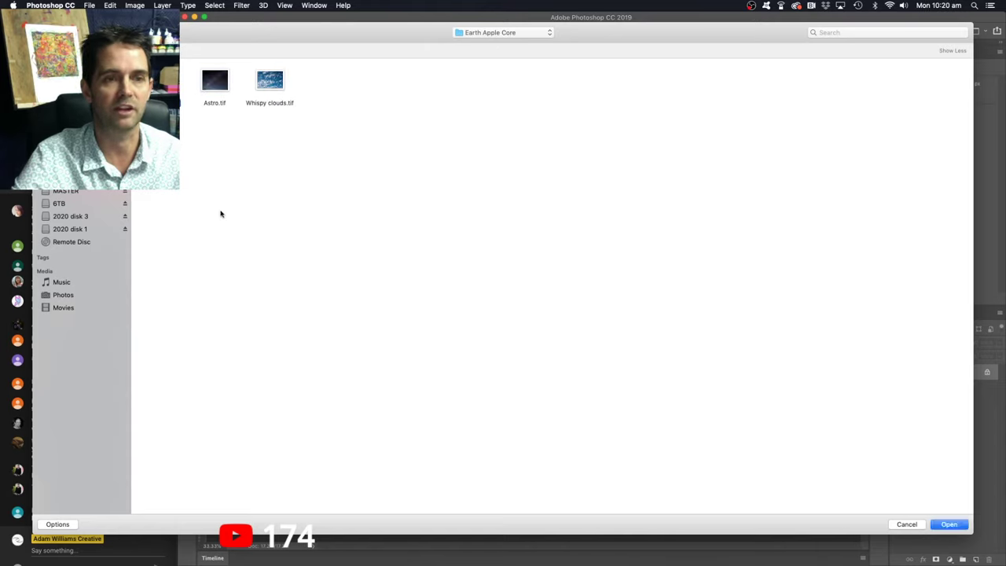
click(220, 88)
click(274, 85)
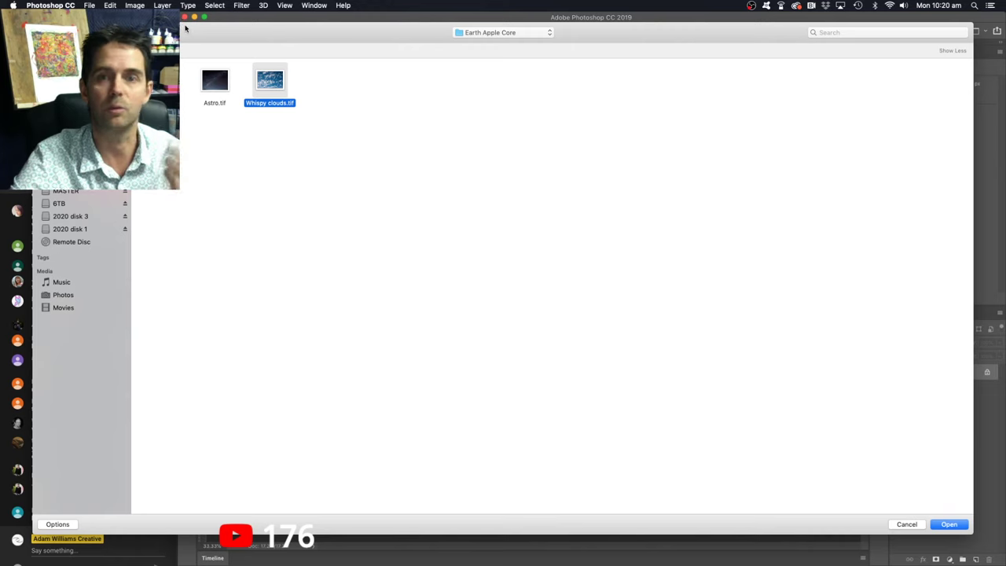
click(915, 524)
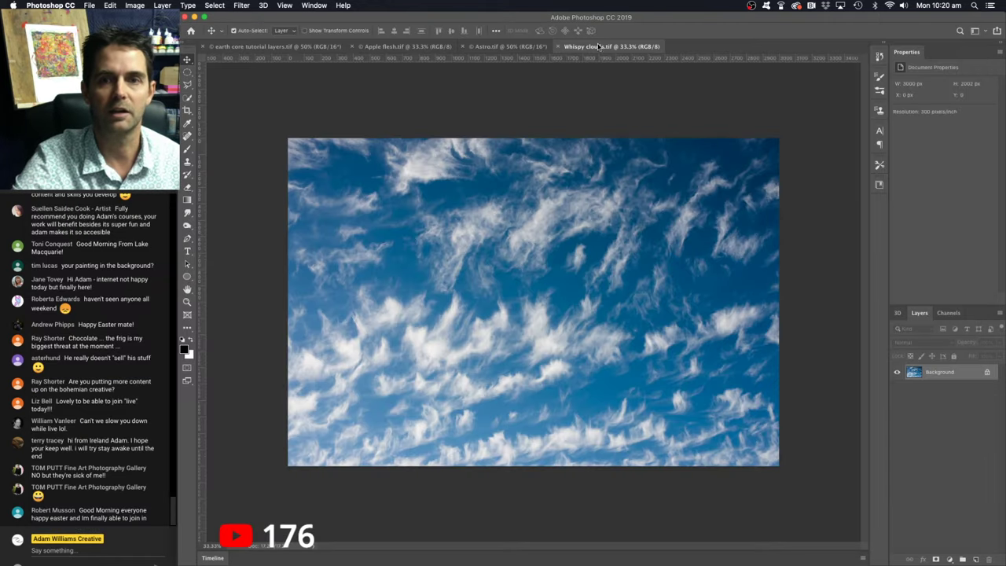
click(504, 46)
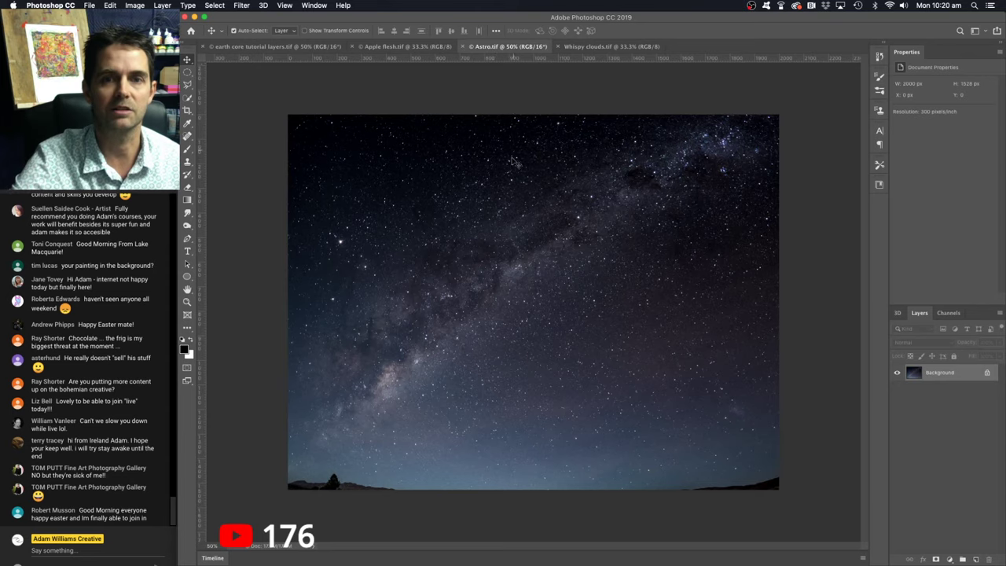
click(405, 47)
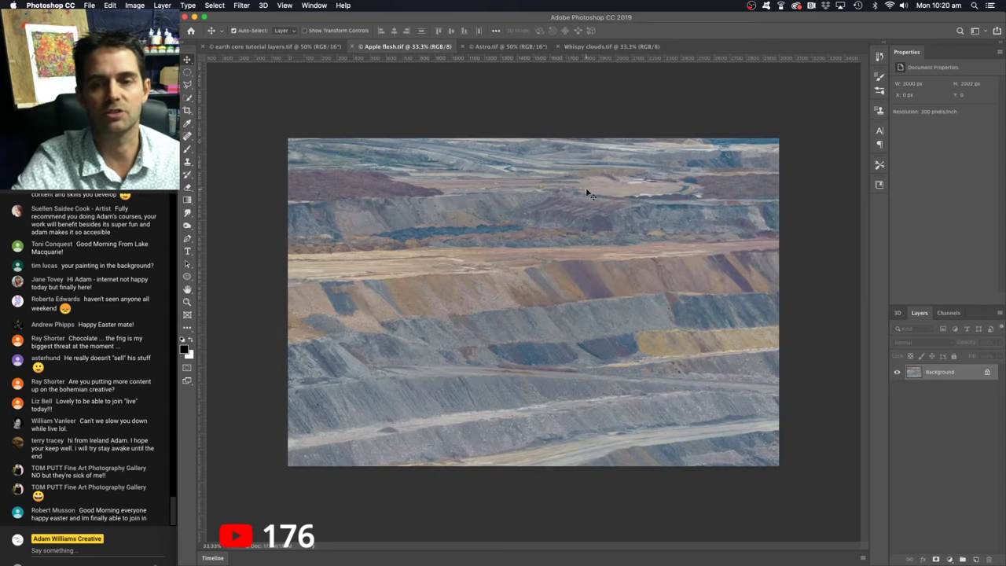
click(507, 46)
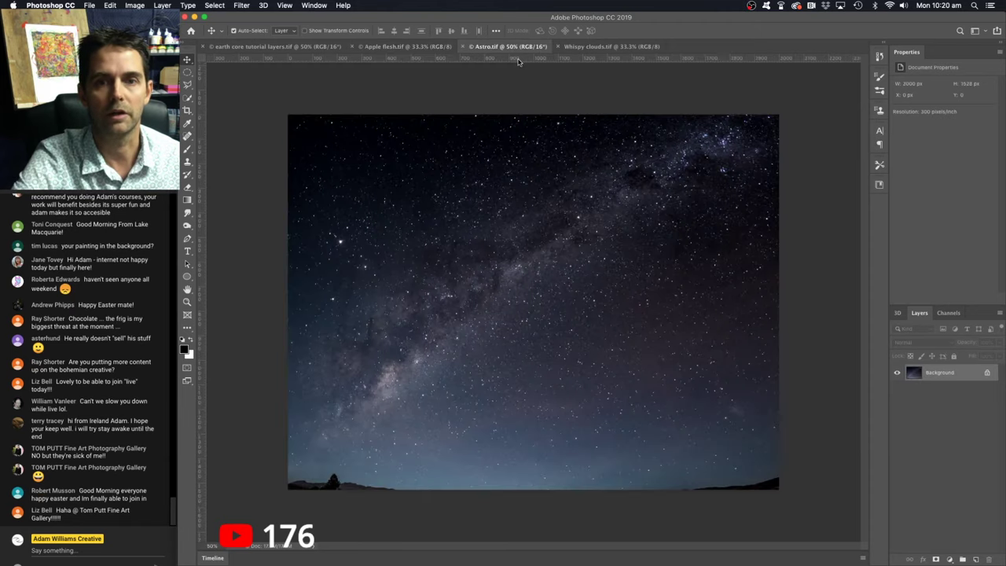
click(609, 46)
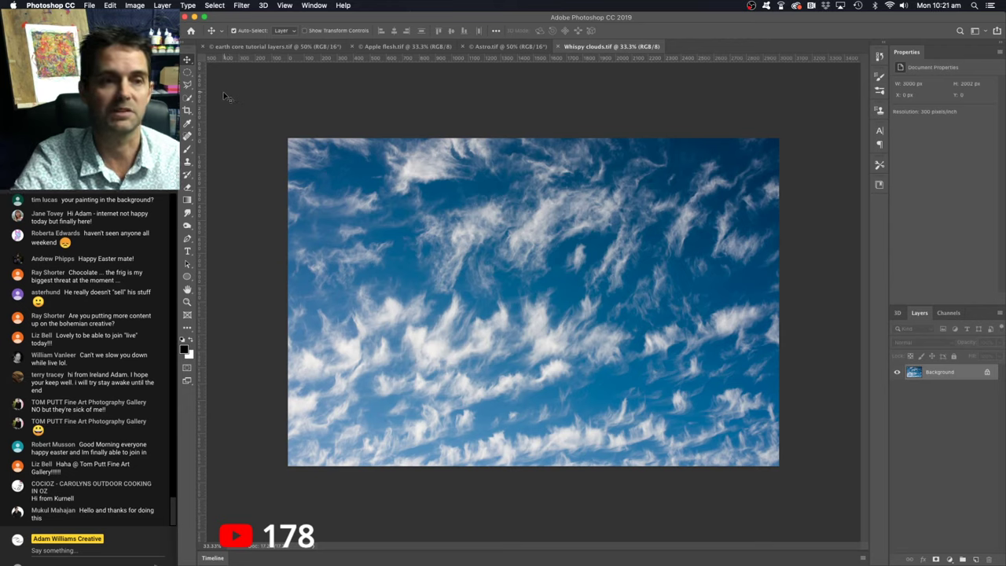
Step: Crop the clouds image with the 1:1 (Square) preset and commit the crop
click(187, 110)
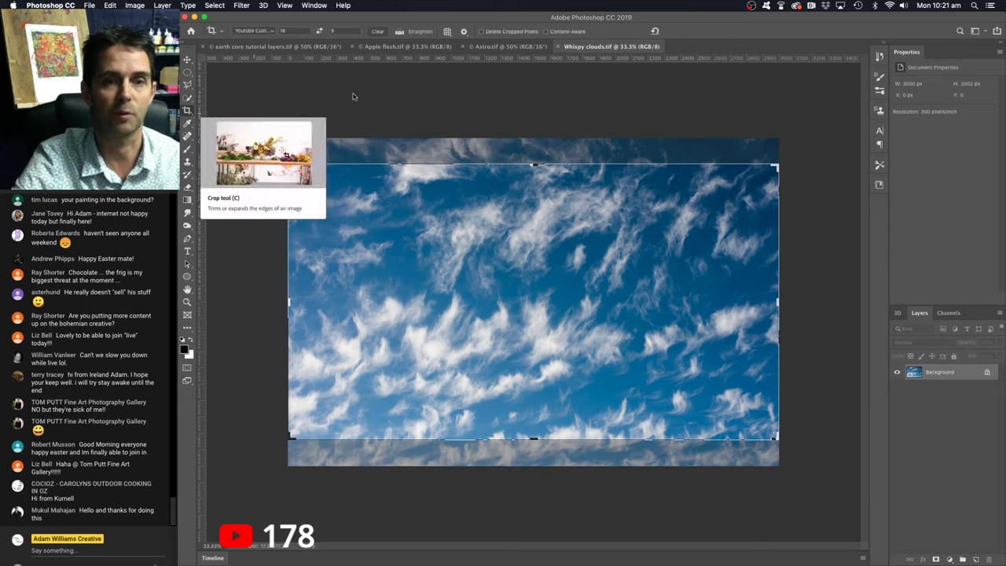
click(274, 31)
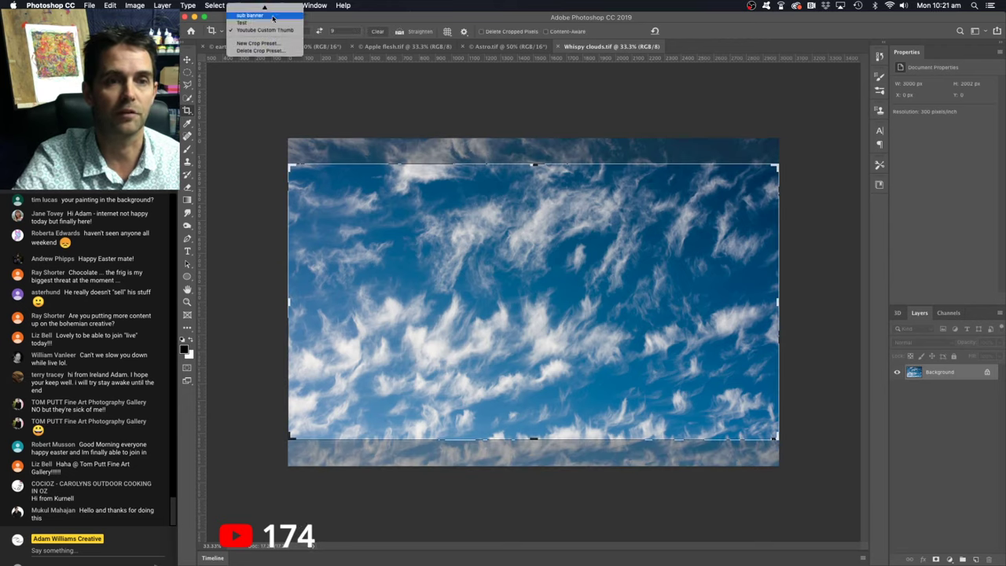
scroll(273, 18, up, 10)
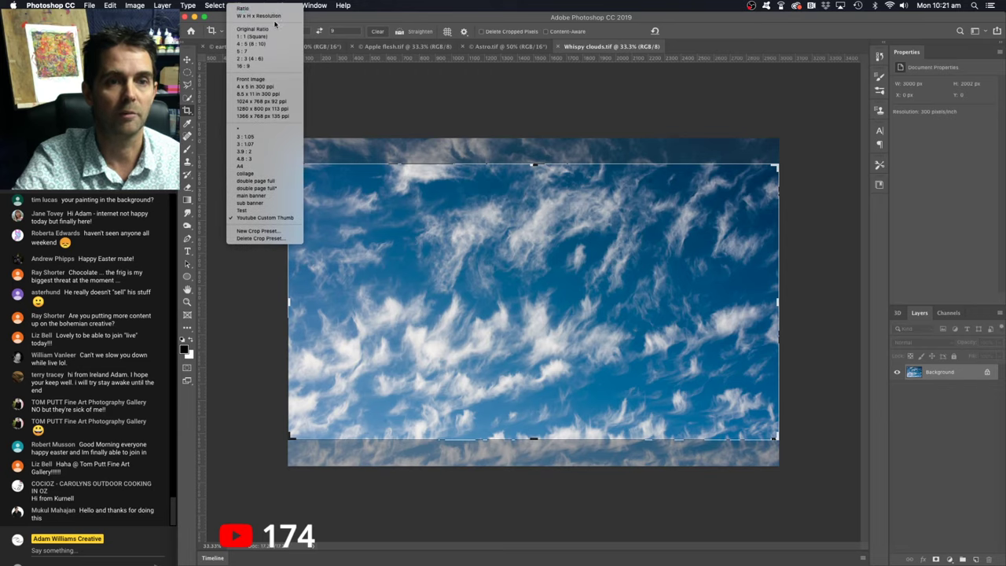
click(327, 88)
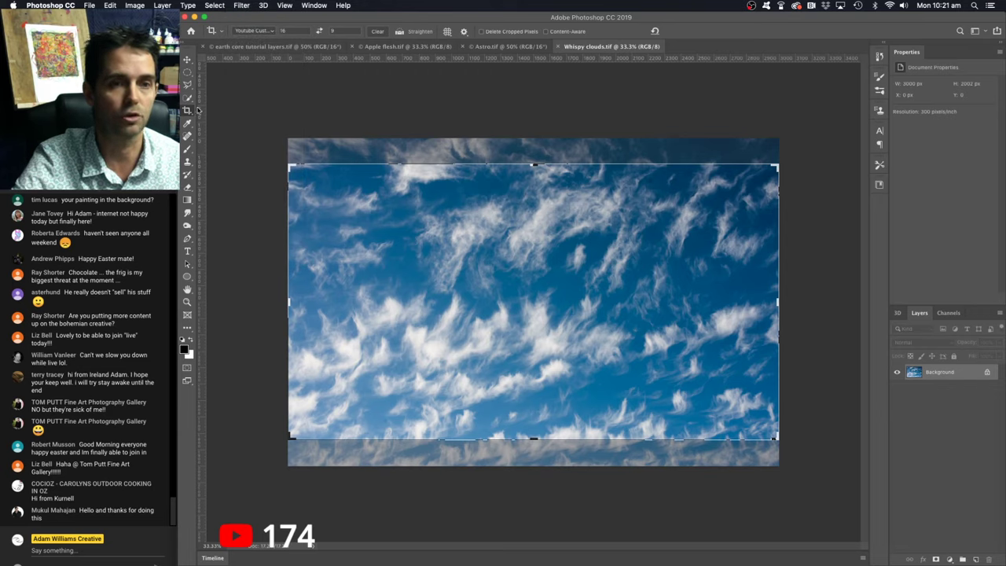
click(272, 30)
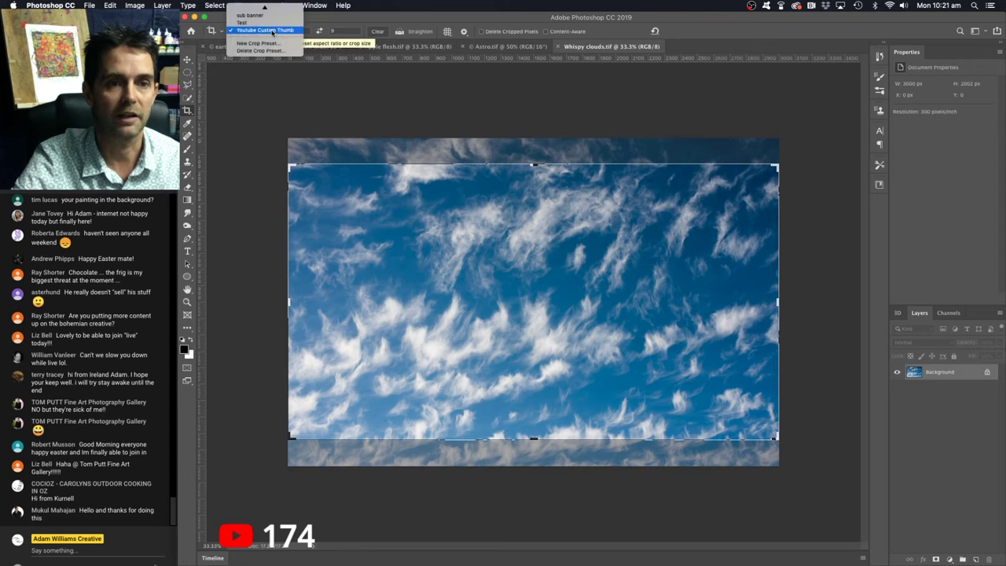
scroll(272, 32, up, 10)
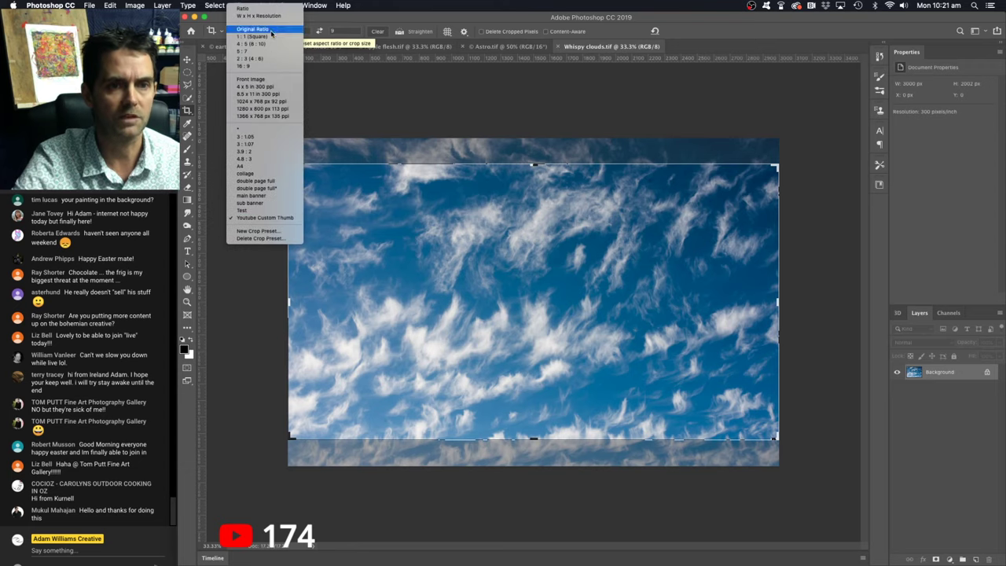
click(267, 36)
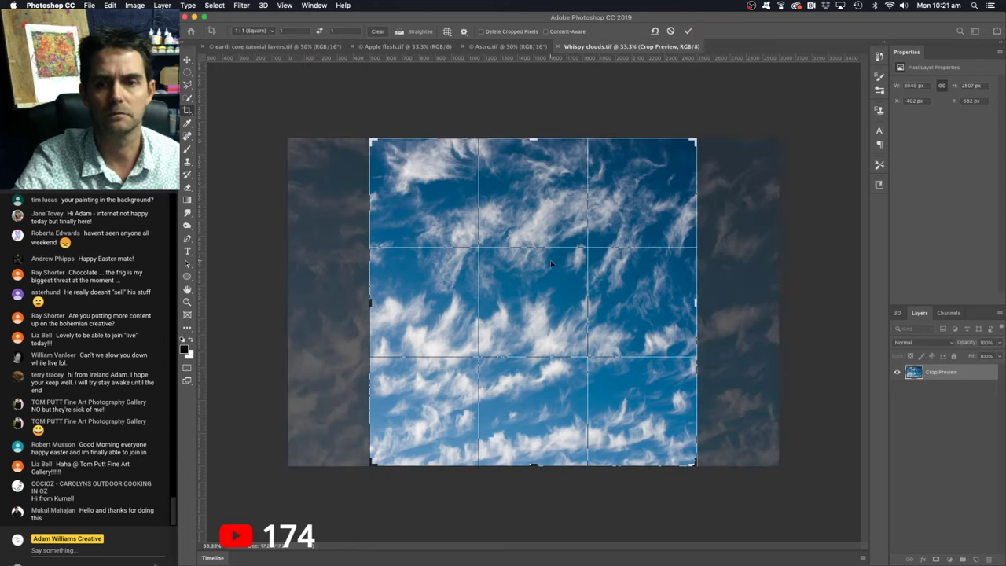
click(689, 31)
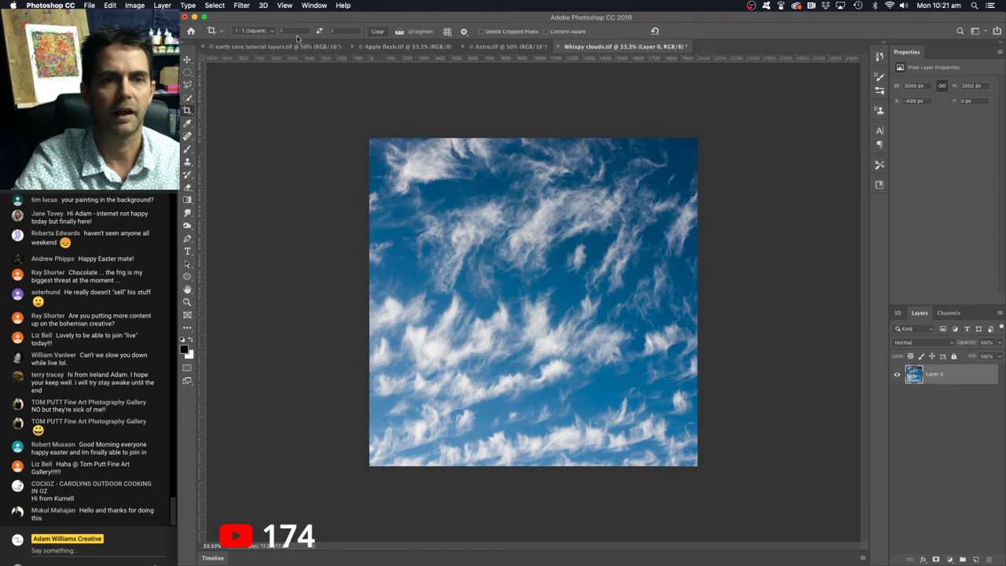
click(245, 6)
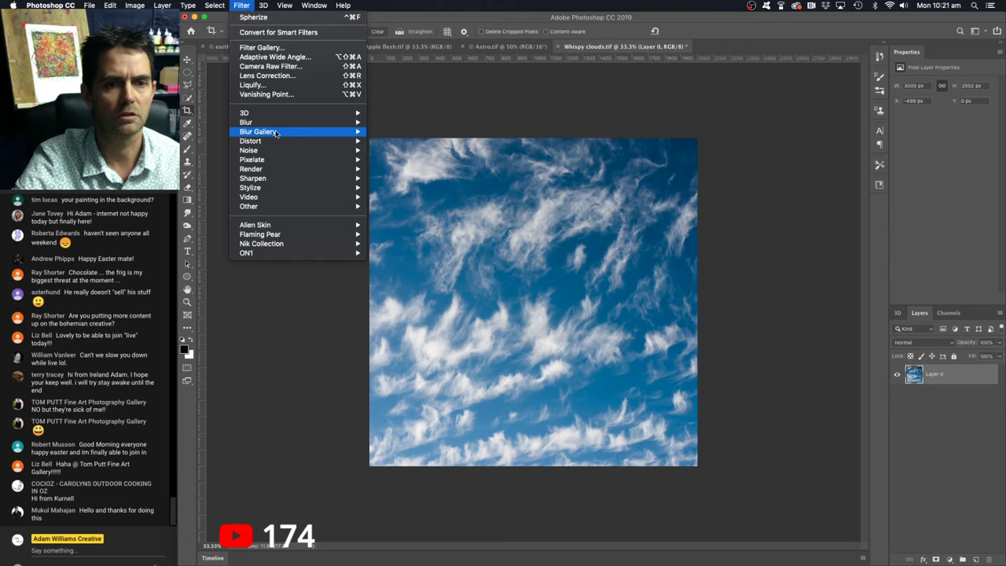
mouse_move(277, 143)
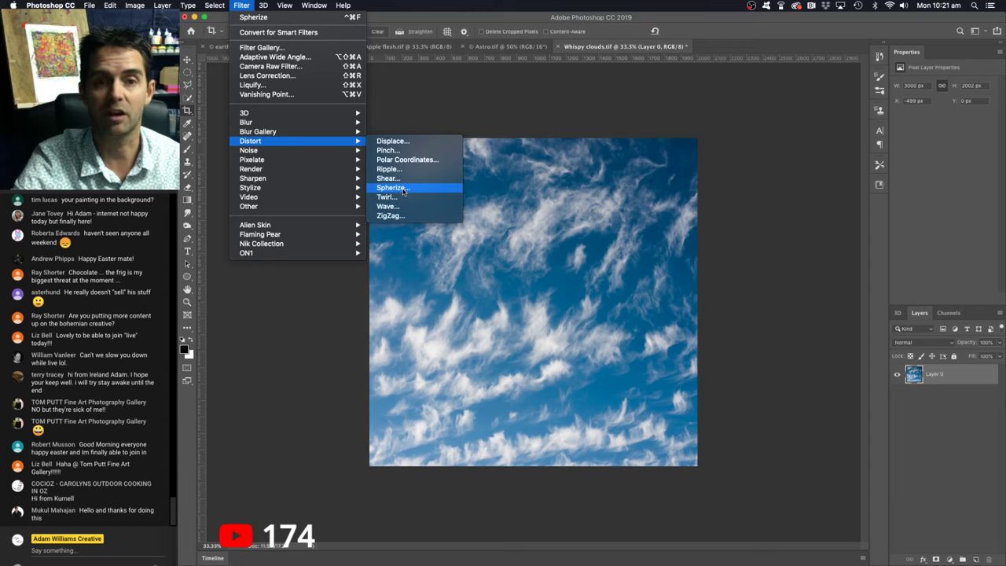
click(404, 191)
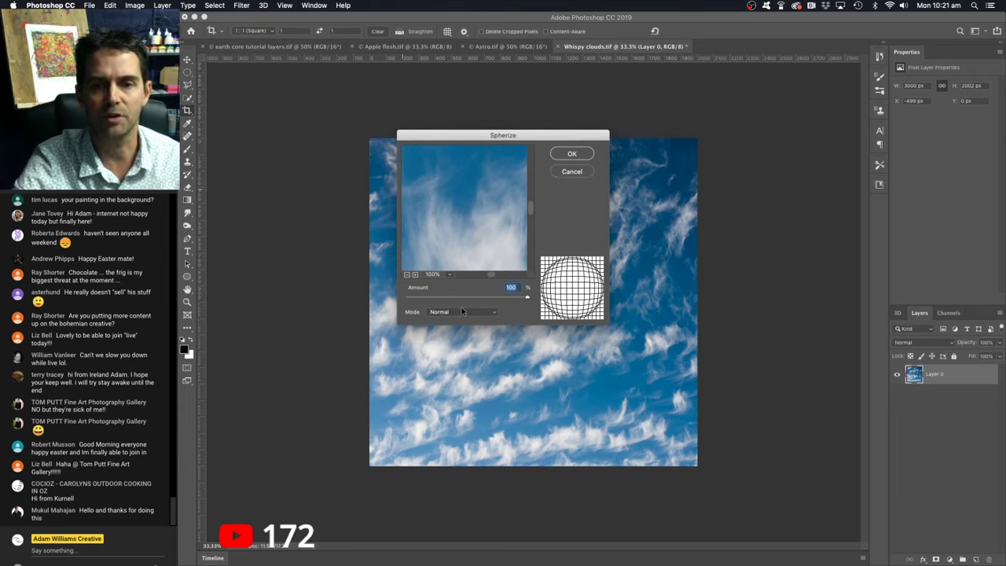
key(Return)
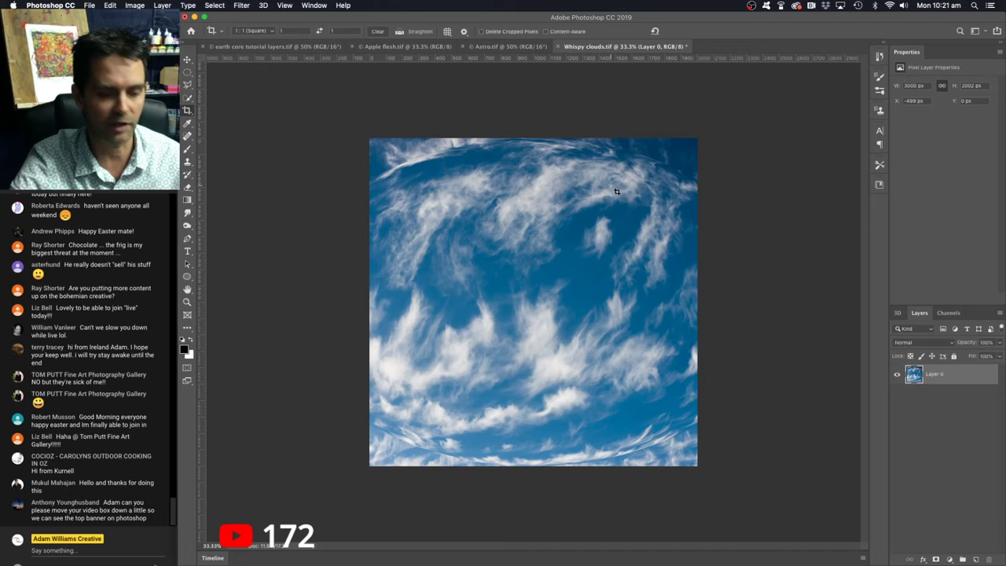
key(super)
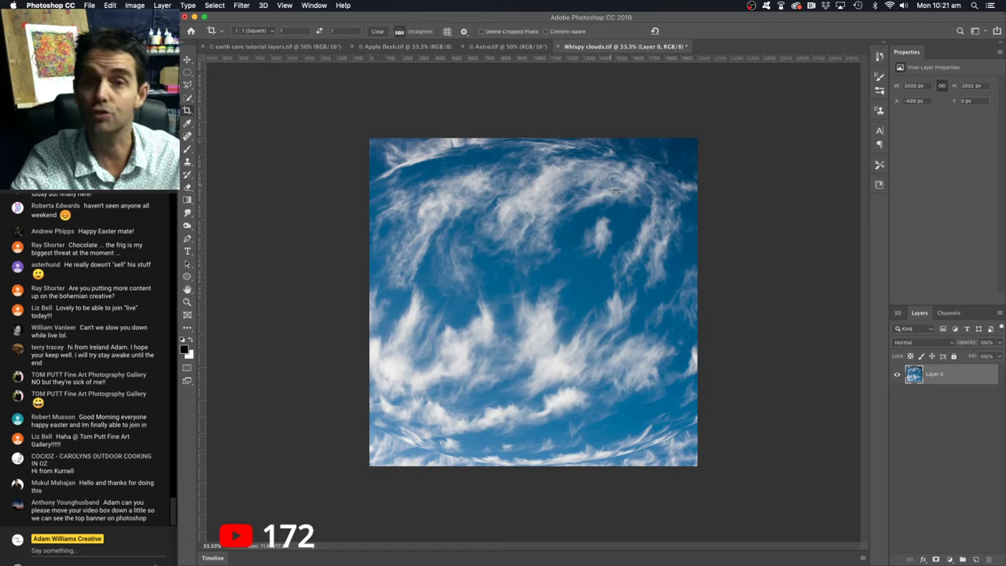
key(super+z)
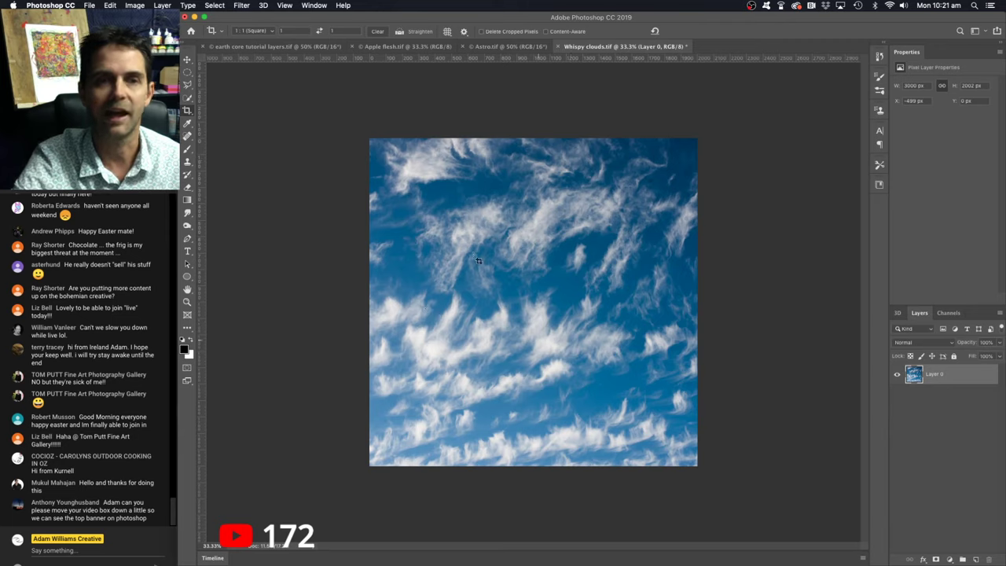
Step: Flatten the image, then apply Filter > Distort > Spherize at 100% amount
click(162, 5)
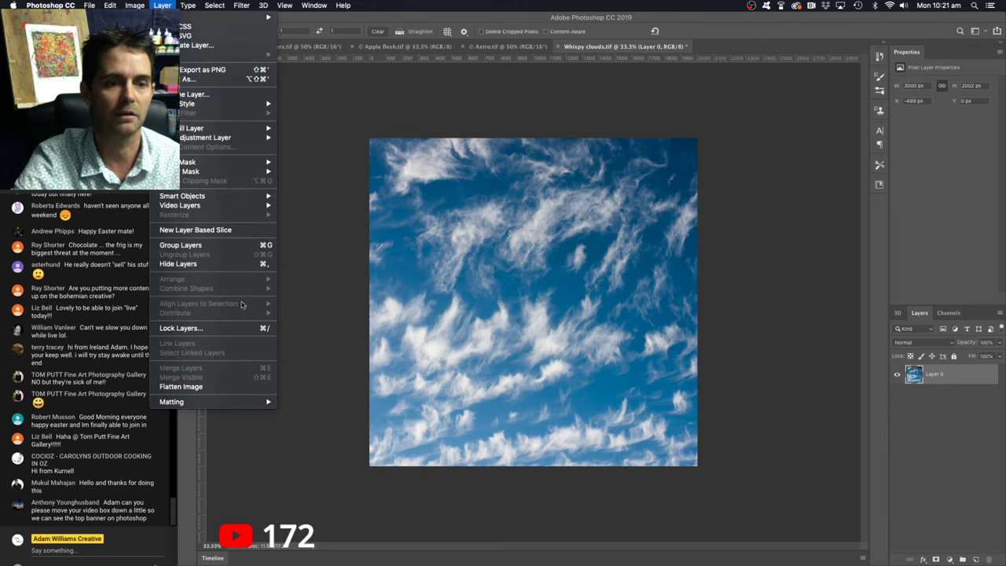
click(239, 386)
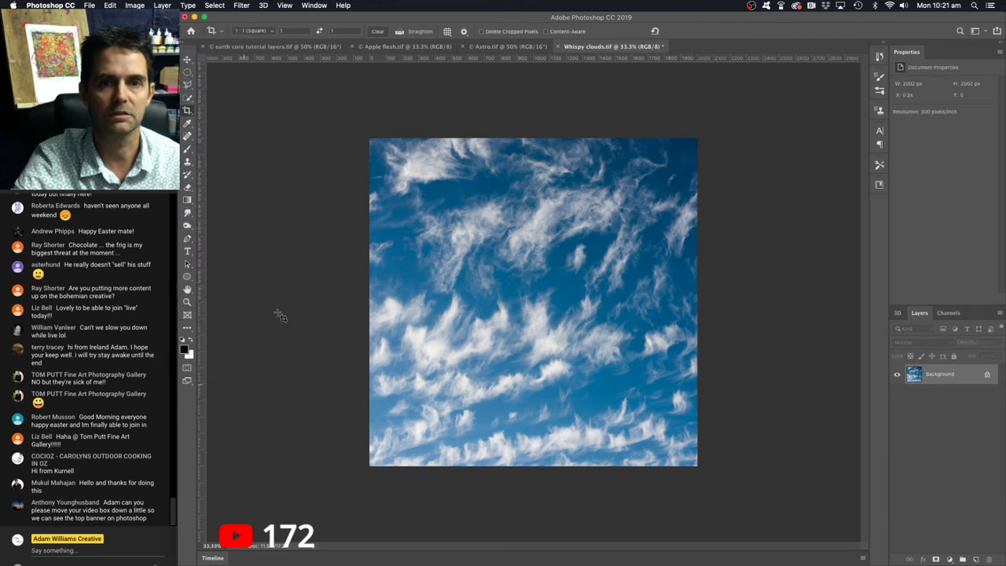
click(243, 7)
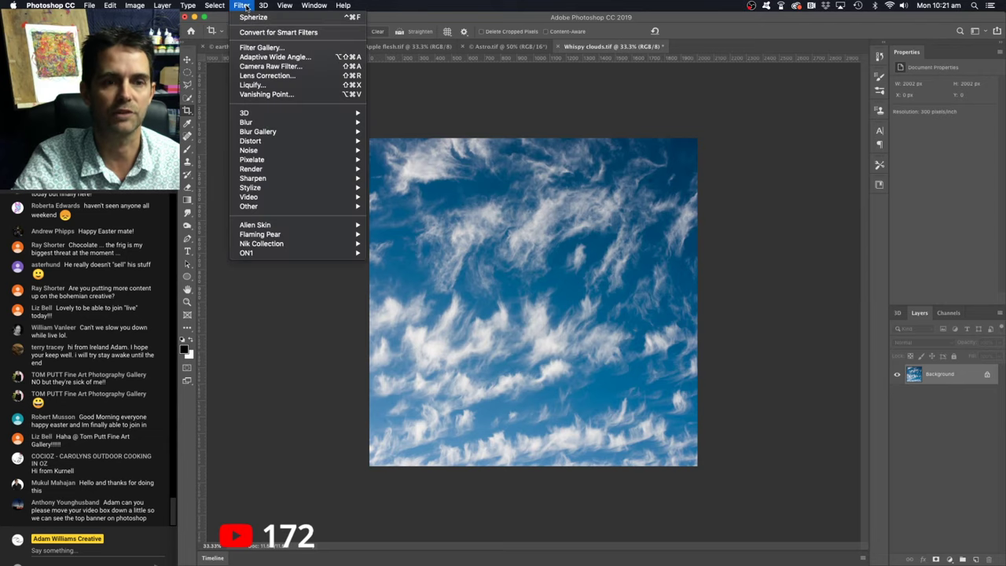
mouse_move(278, 148)
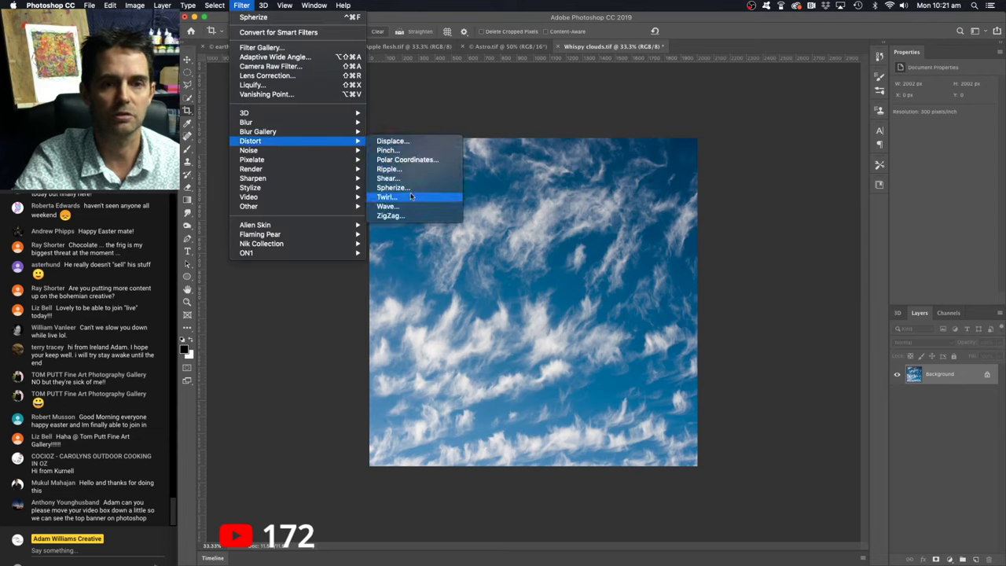
click(408, 190)
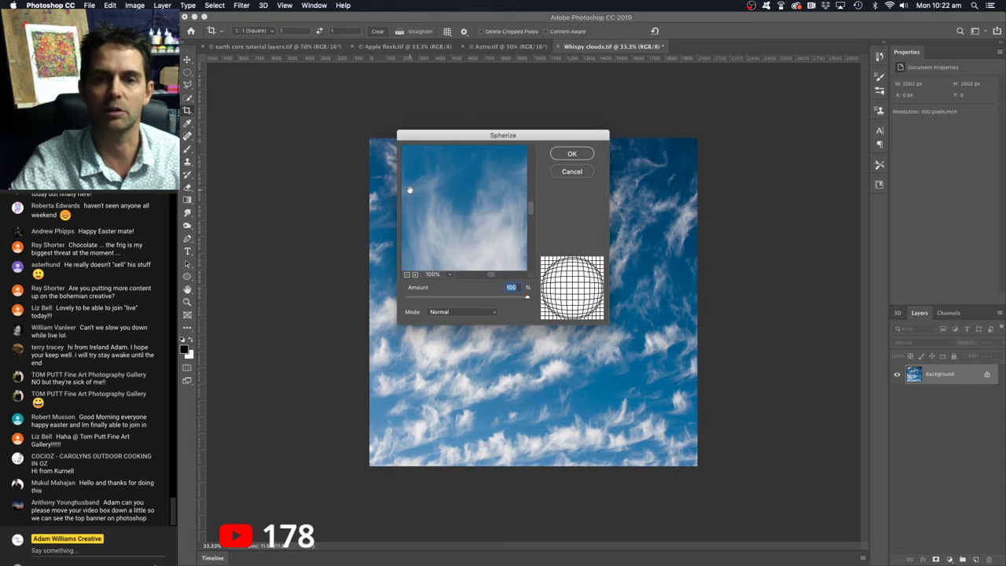
click(578, 155)
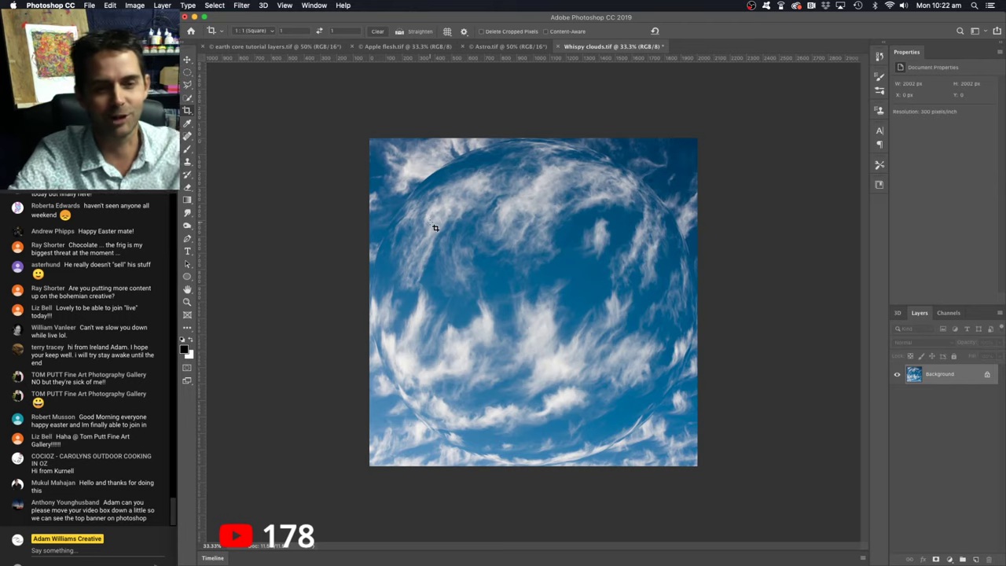
Step: Choose the Elliptical Marquee tool after reviewing the marquee flyout options
click(188, 74)
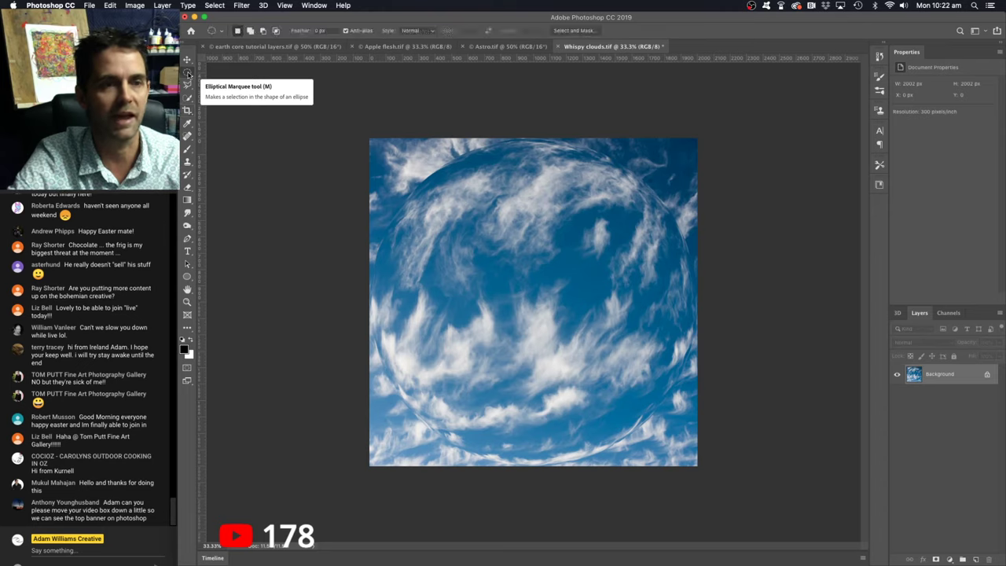
right_click(188, 74)
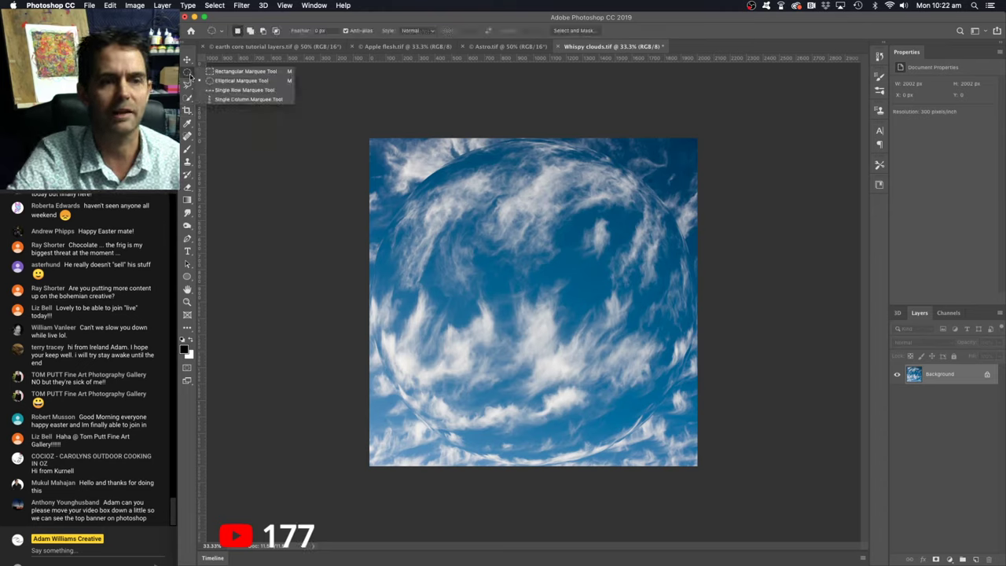
click(244, 72)
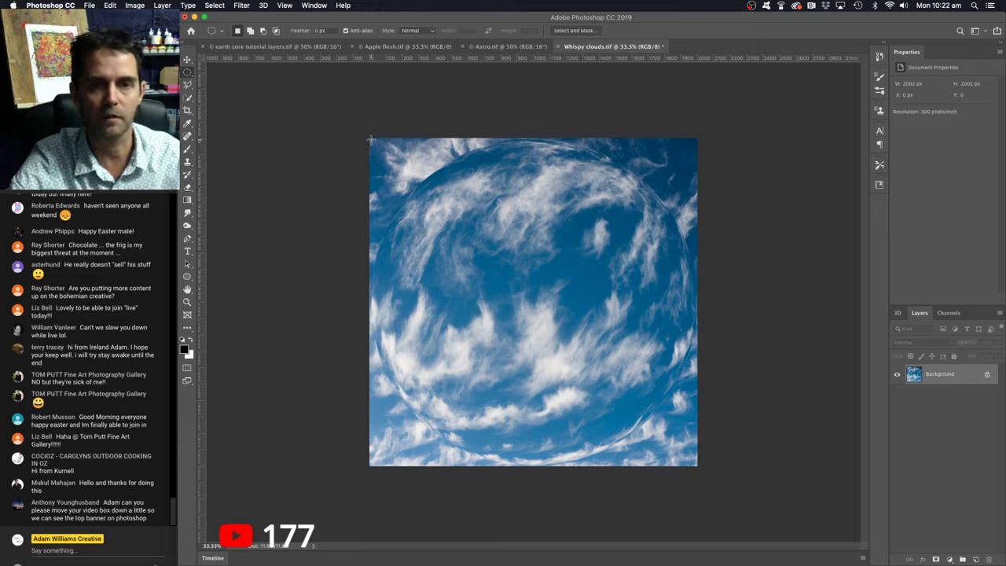
Step: Select a canvas-wide circle, copy it to Layer 1 with Cmd+J, and hide the Background
drag(369, 139, 695, 472)
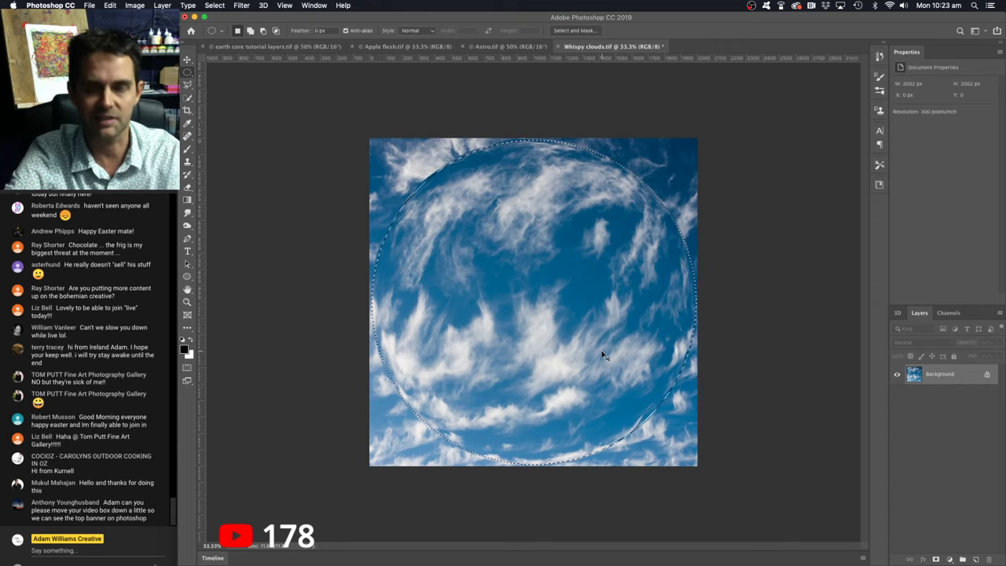
key(super+j)
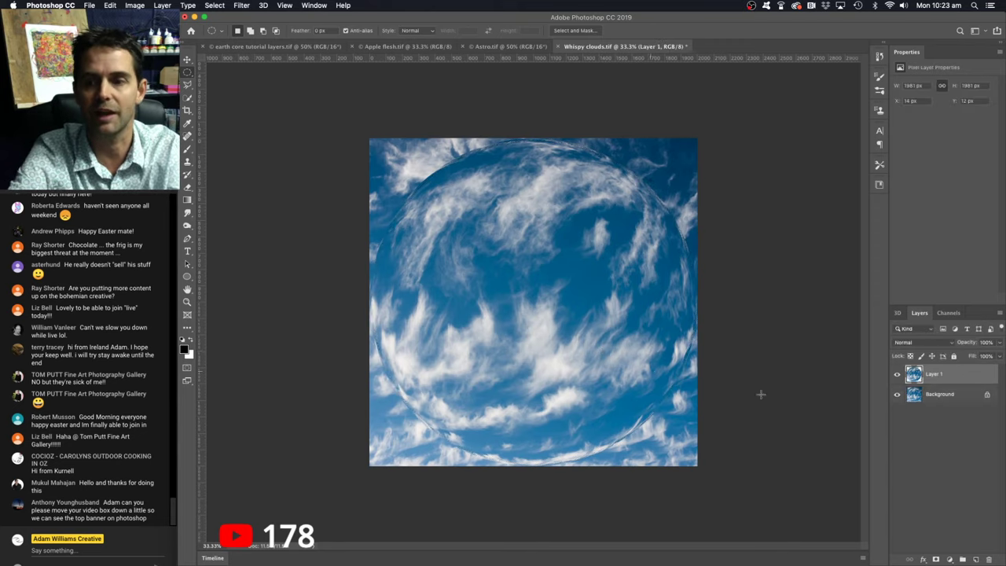
click(897, 394)
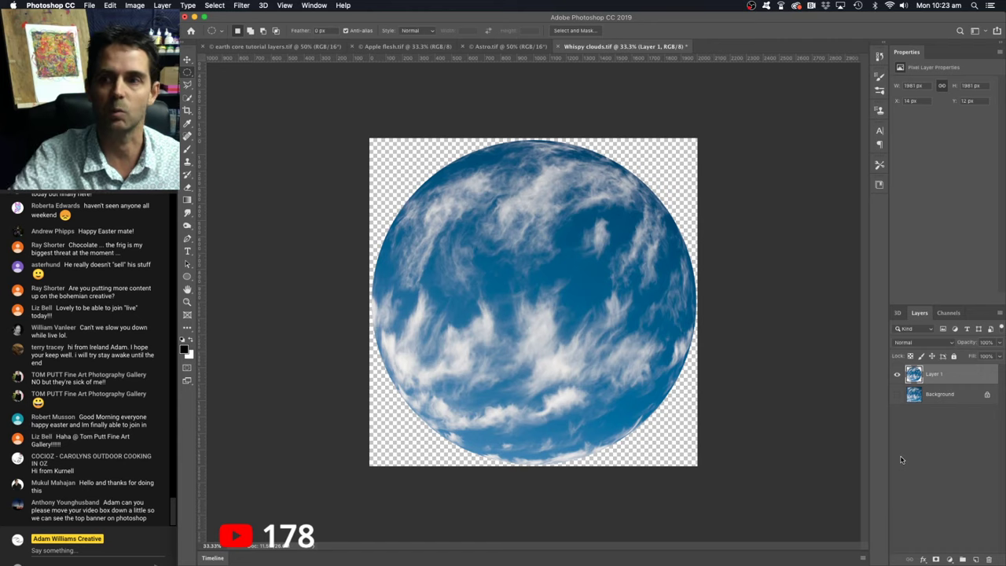
Step: Revert to the original Whispy clouds.tif snapshot in the History panel, then collapse the panel
click(880, 56)
scroll(817, 79, up, 3)
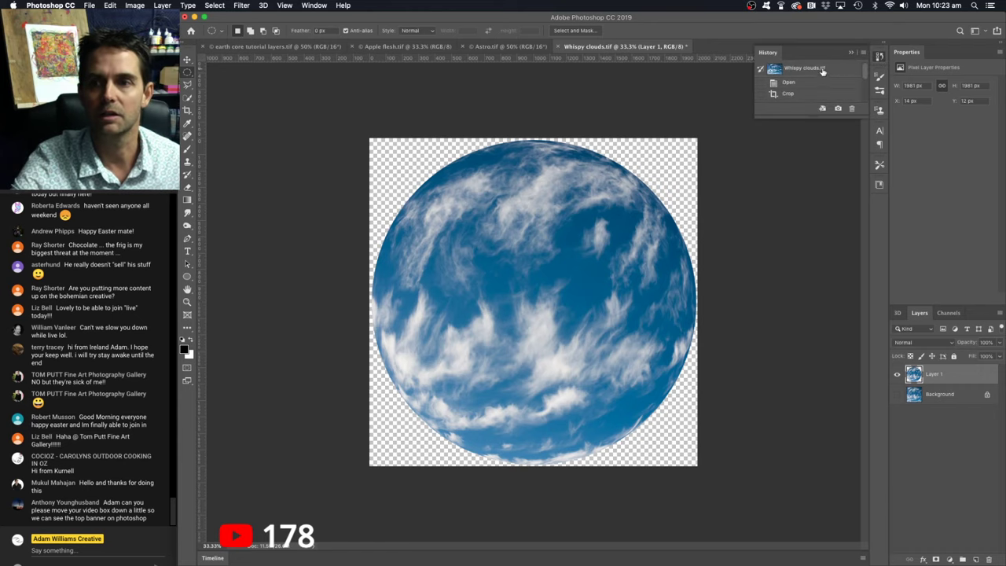
click(824, 72)
click(852, 52)
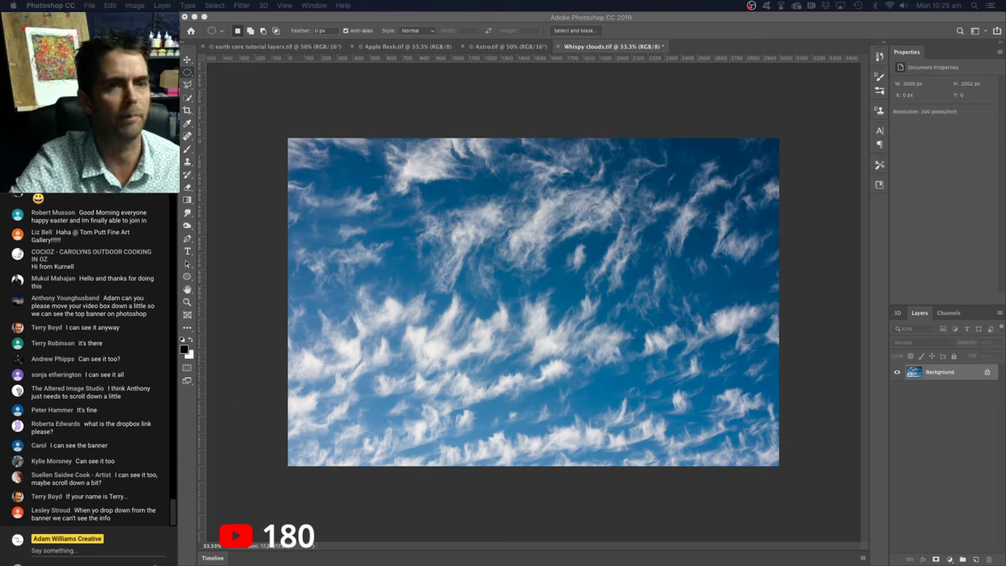
click(245, 8)
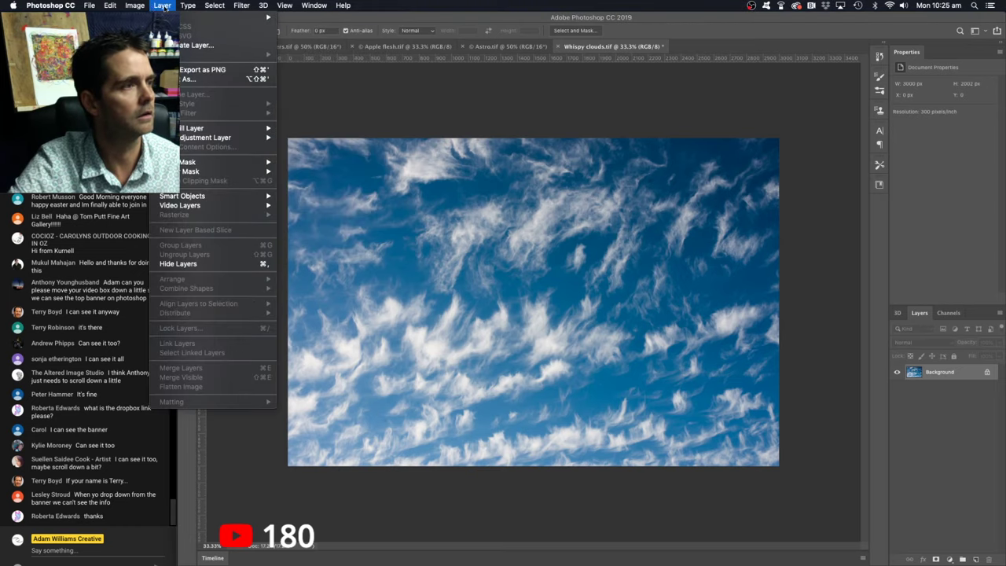
click(83, 6)
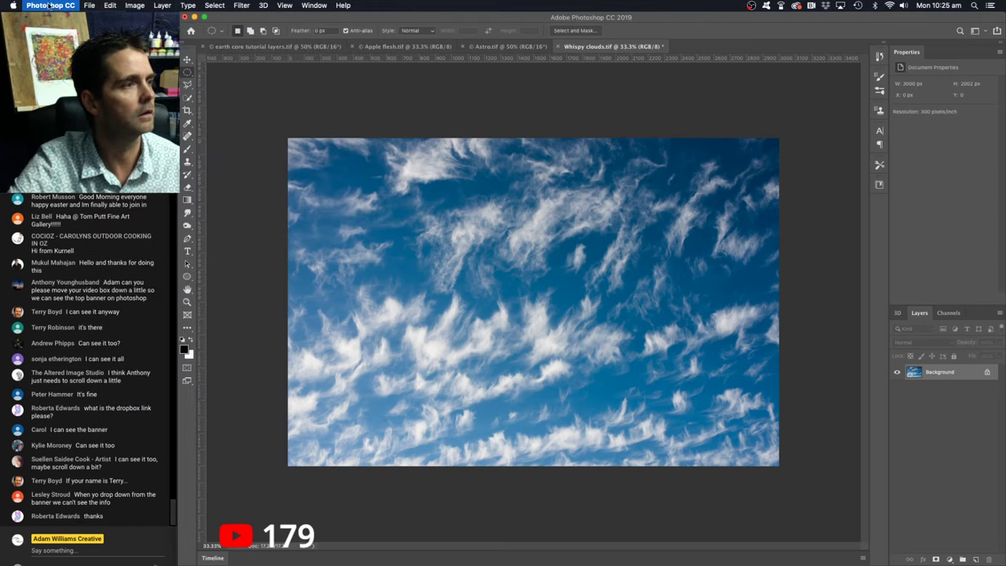
click(82, 6)
mouse_move(162, 6)
click(355, 80)
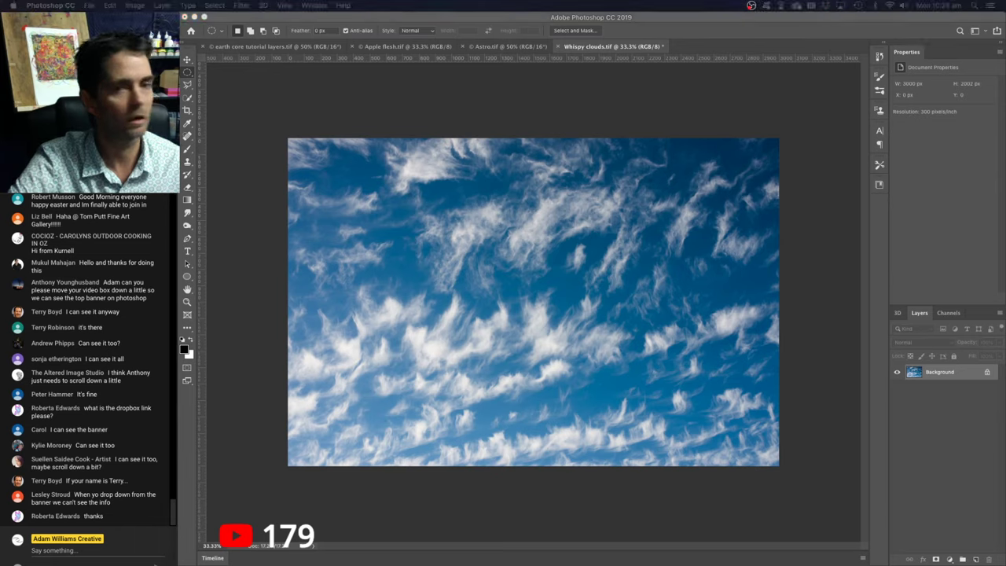
click(111, 6)
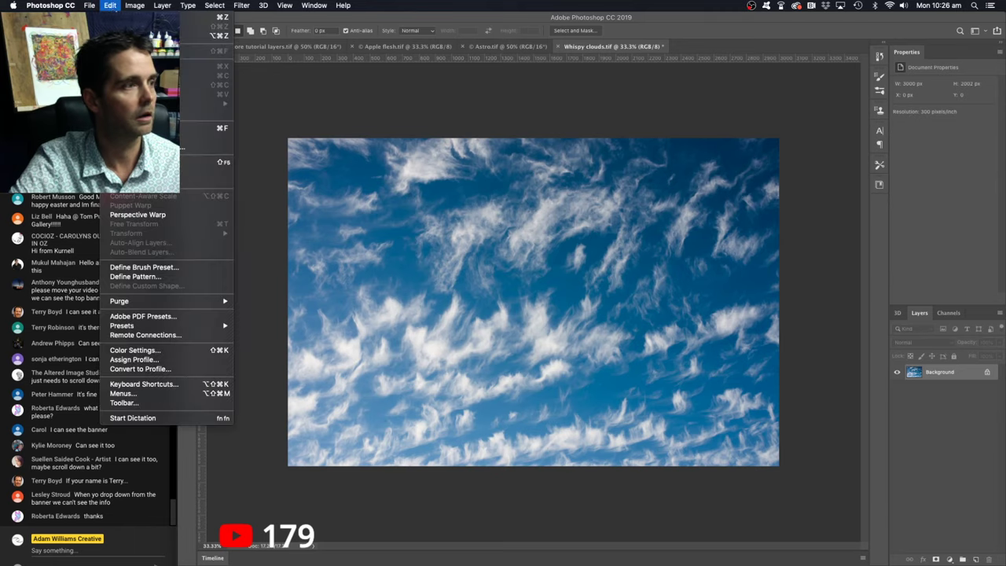
key(Escape)
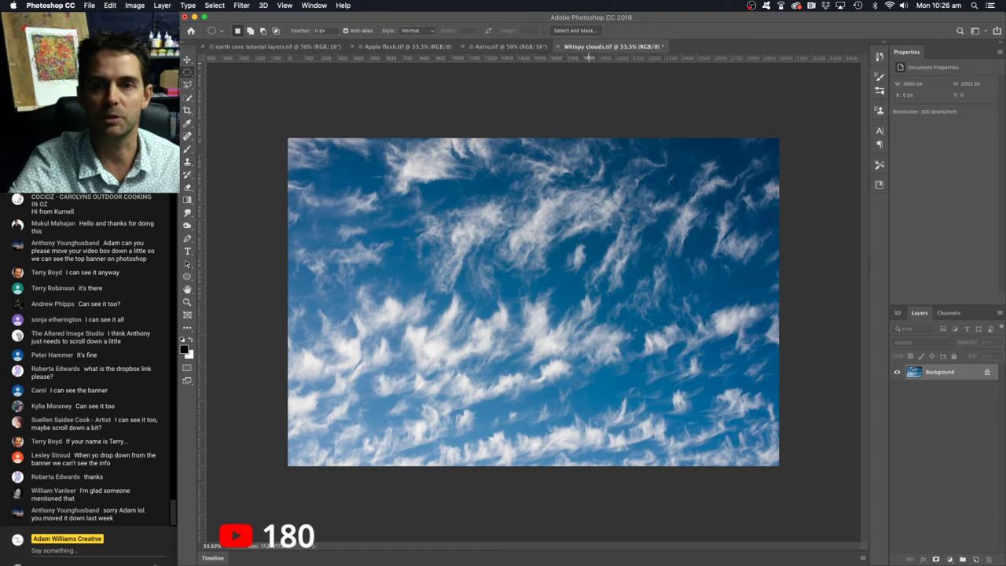
Step: Wrap the cloud photo onto a sphere with 3D > New Mesh from Layer > Mesh Preset > Sphere
click(266, 5)
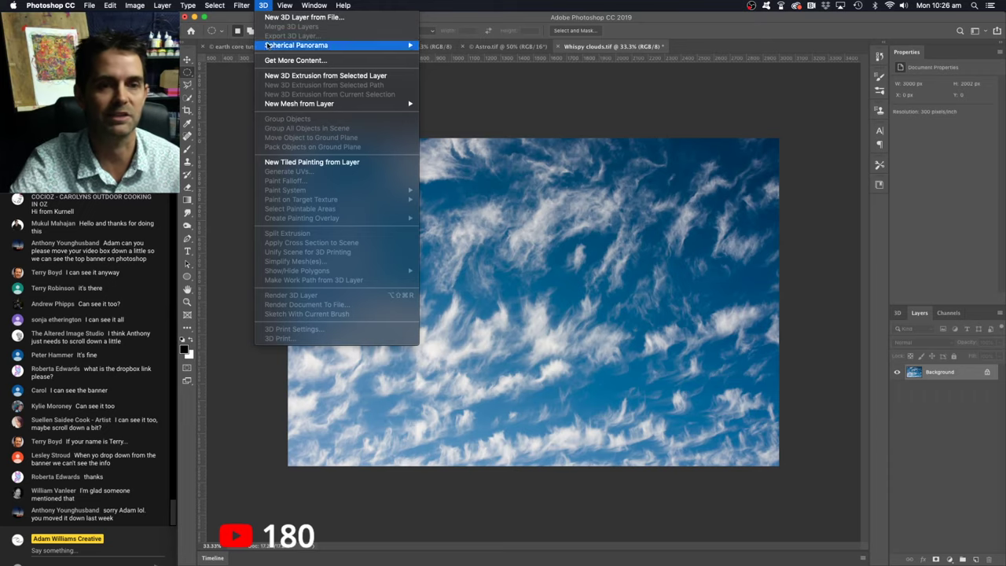
mouse_move(277, 106)
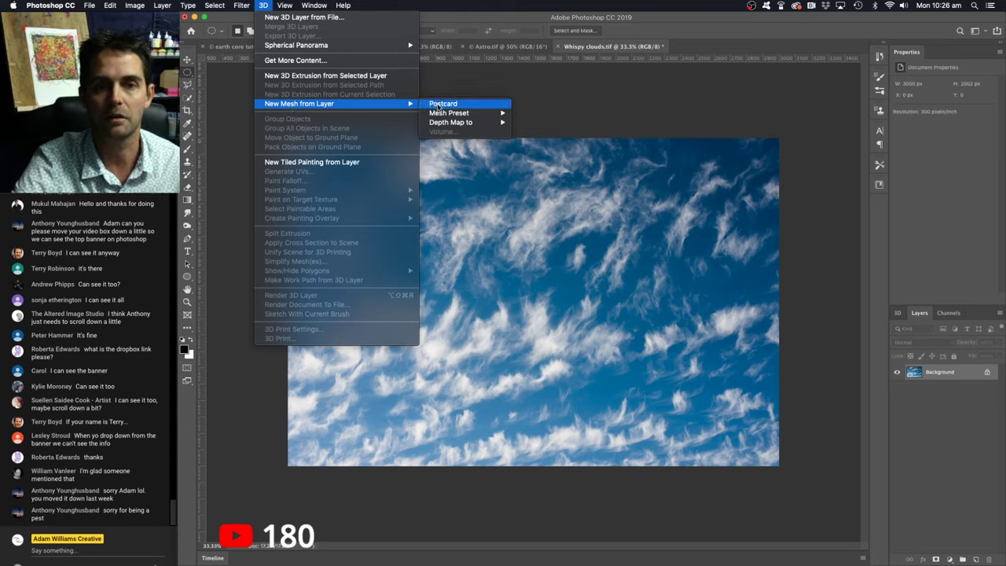
mouse_move(443, 116)
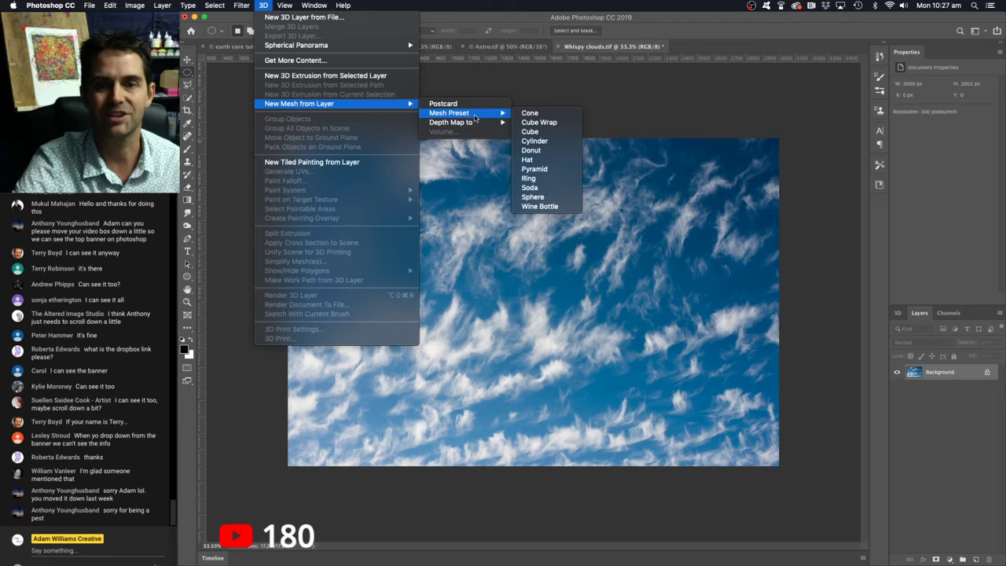
click(541, 197)
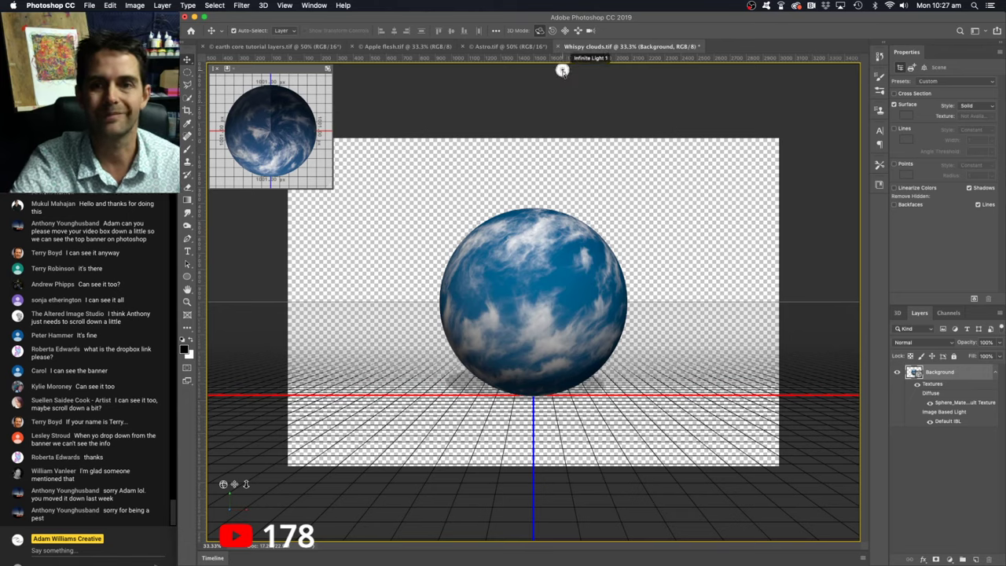
Step: Swing the Infinite Light to shine from the upper left, then deselect it
click(562, 70)
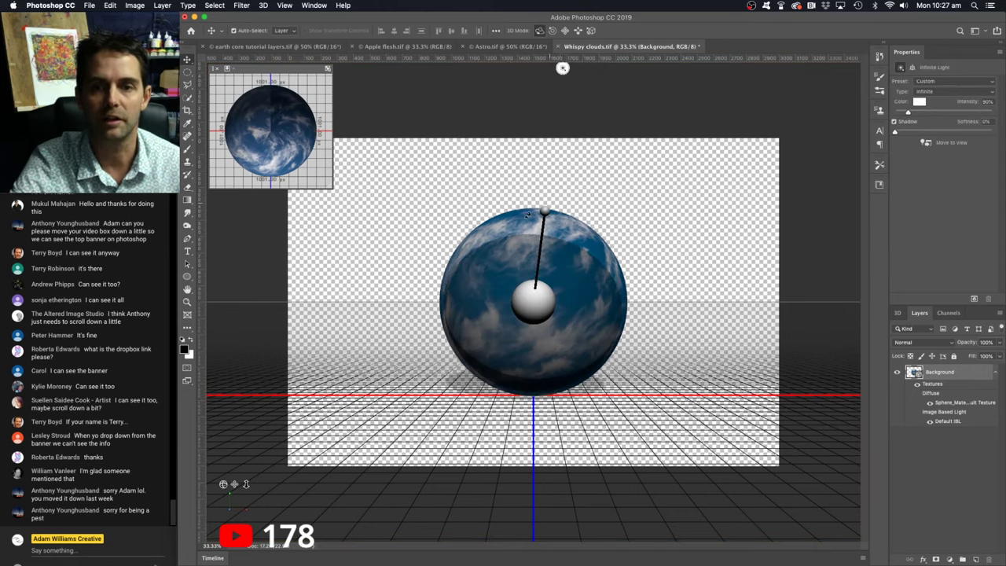
mouse_move(562, 68)
mouse_down()
mouse_move(474, 65)
mouse_move(407, 191)
mouse_move(403, 220)
mouse_move(386, 216)
mouse_move(422, 209)
mouse_move(415, 200)
mouse_move(393, 213)
mouse_up()
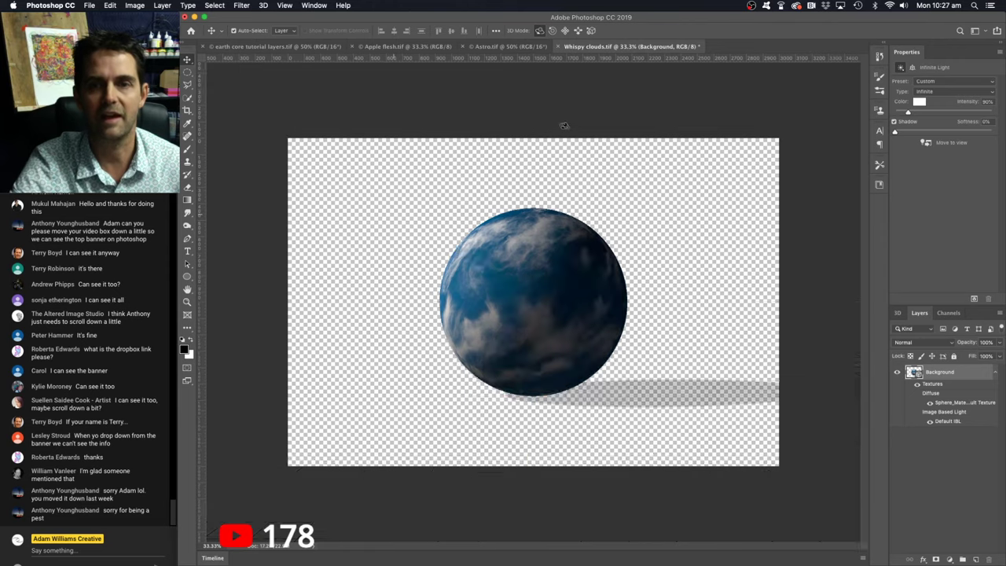
click(754, 220)
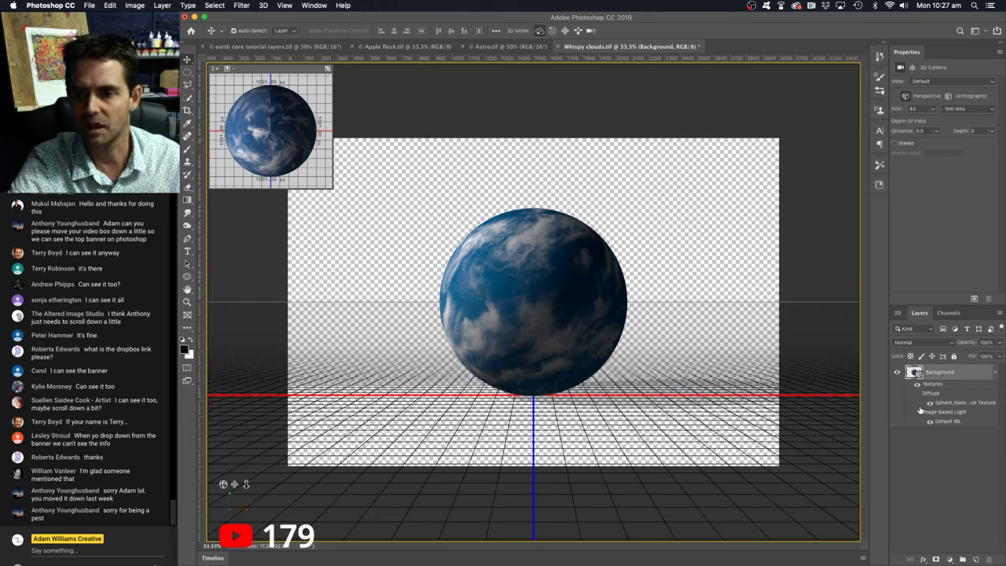
Step: Briefly hide and reshow the sphere's cloud texture, then display the 3D scene components
click(943, 389)
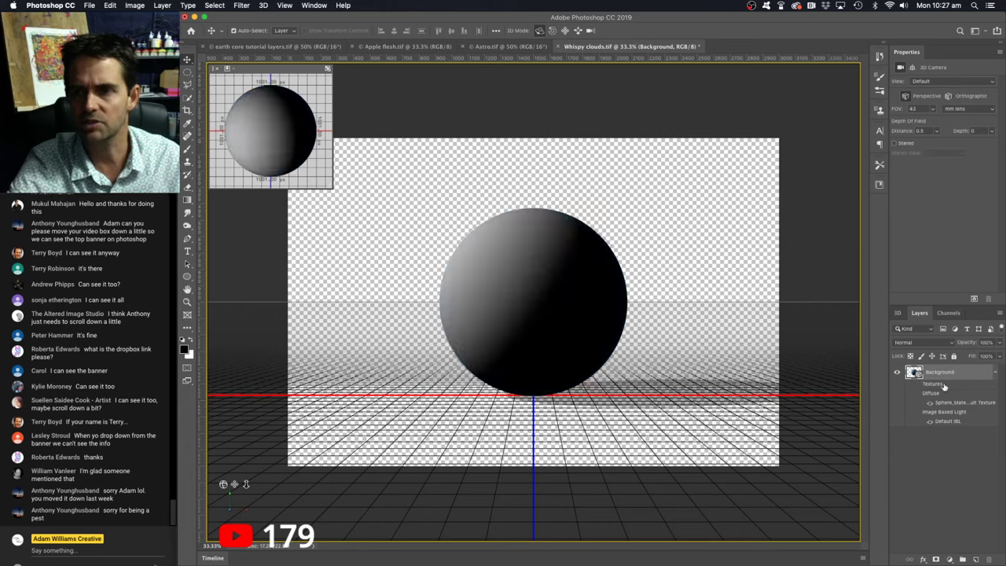
click(943, 387)
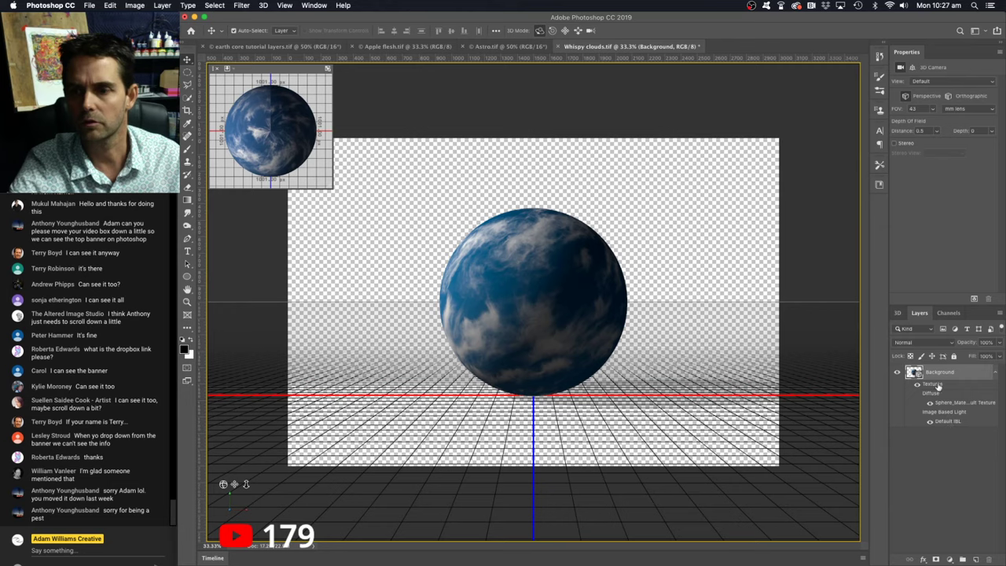
click(902, 314)
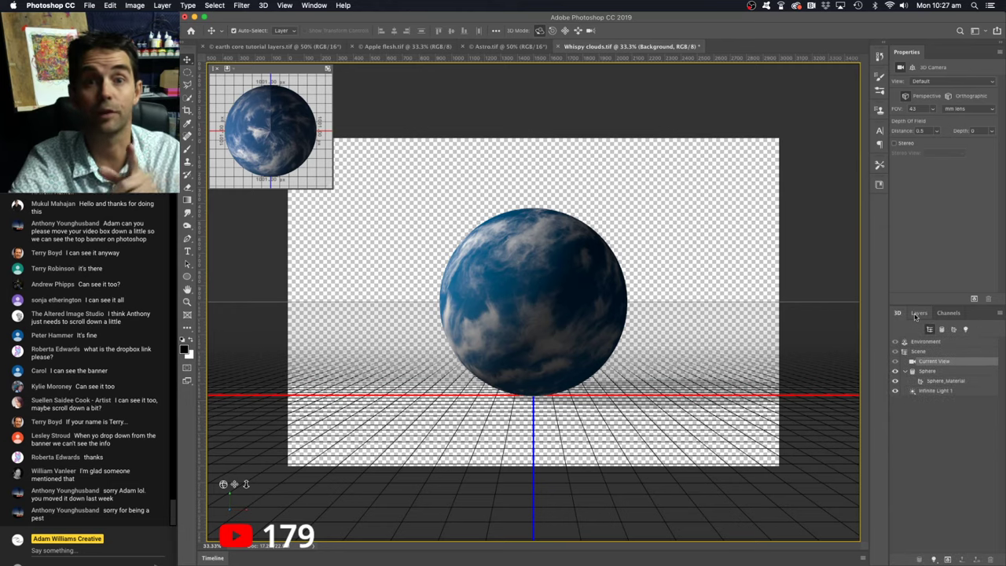
click(919, 314)
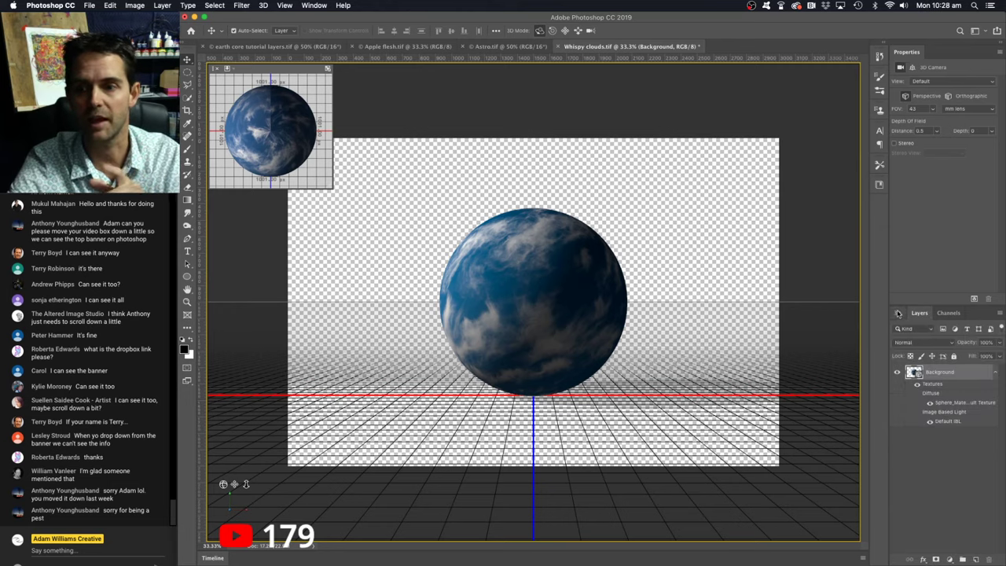
click(899, 313)
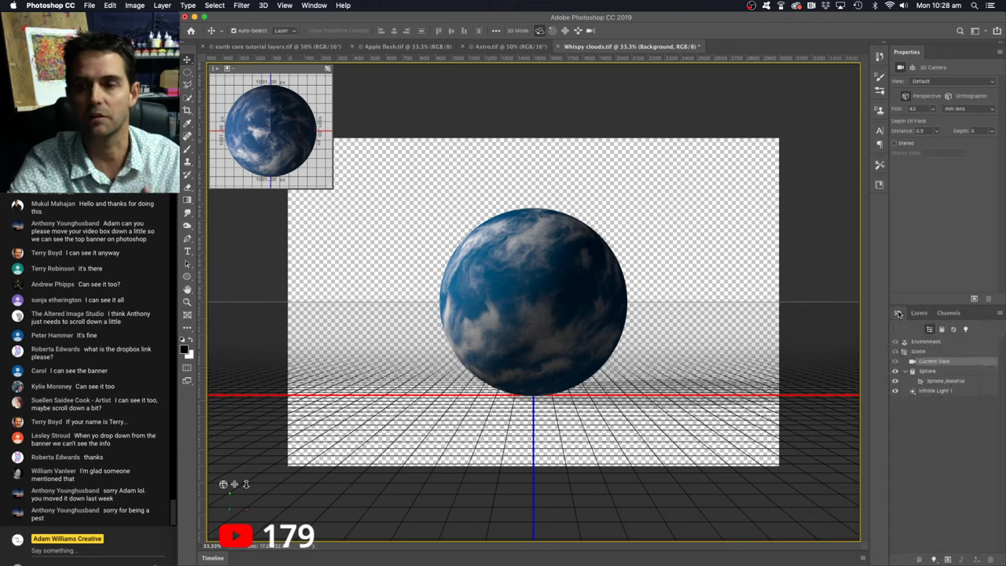
Step: Turn off Cast Shadows on the Sphere mesh and select the whole canvas
click(938, 375)
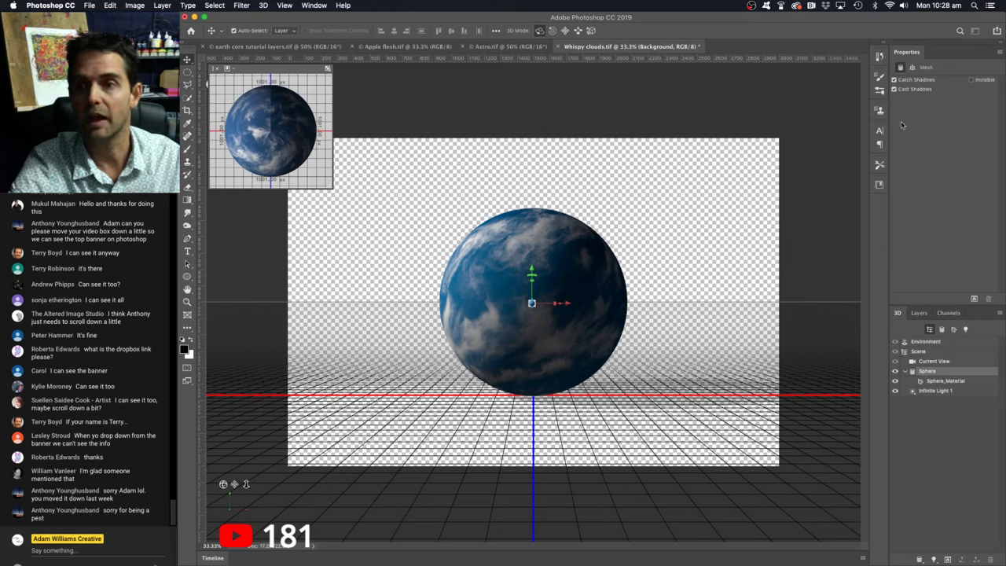
click(894, 89)
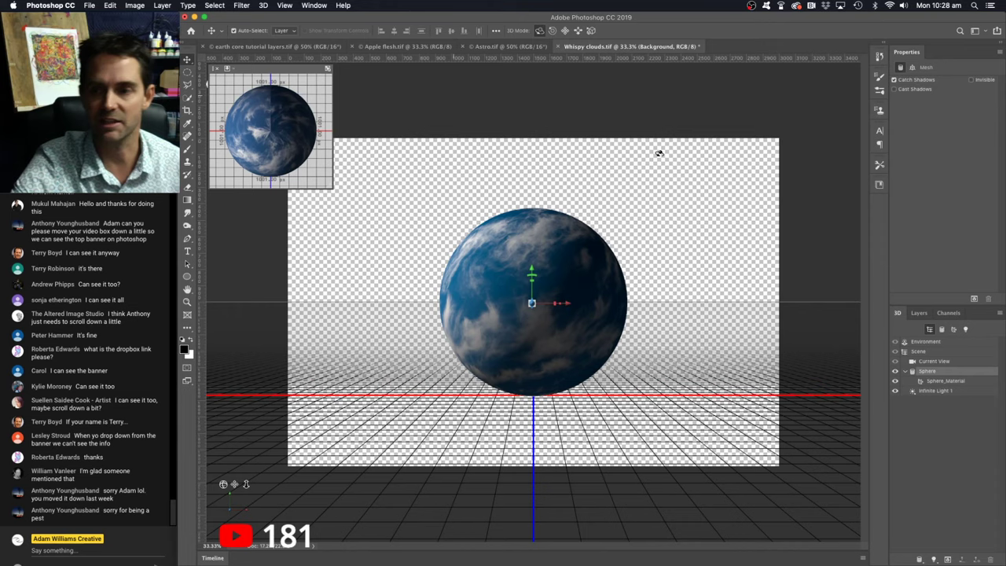
key(super+a)
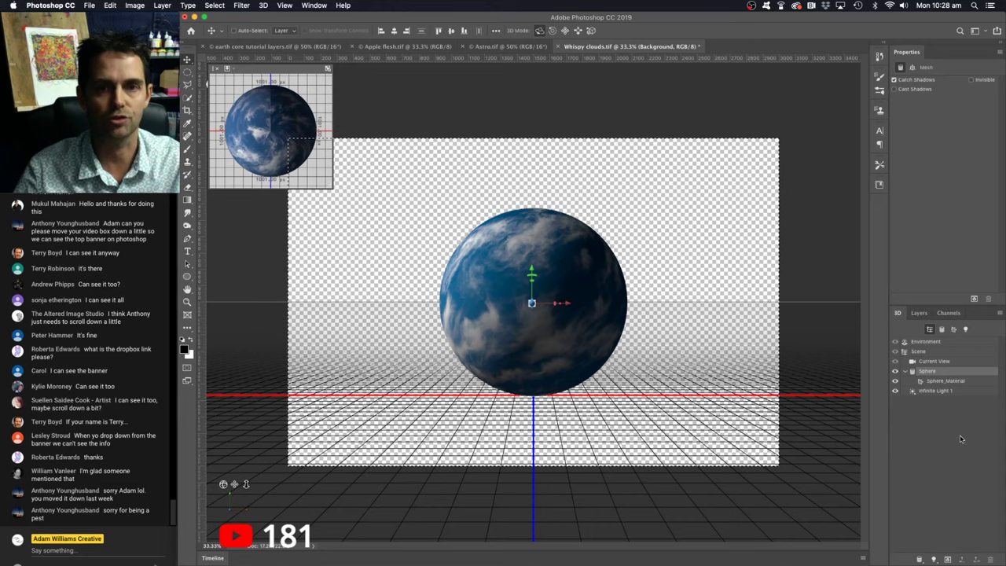
Step: Paste the globe into Astro.tif, accept the profile conversion, then view the earth core tutorial composite
click(493, 47)
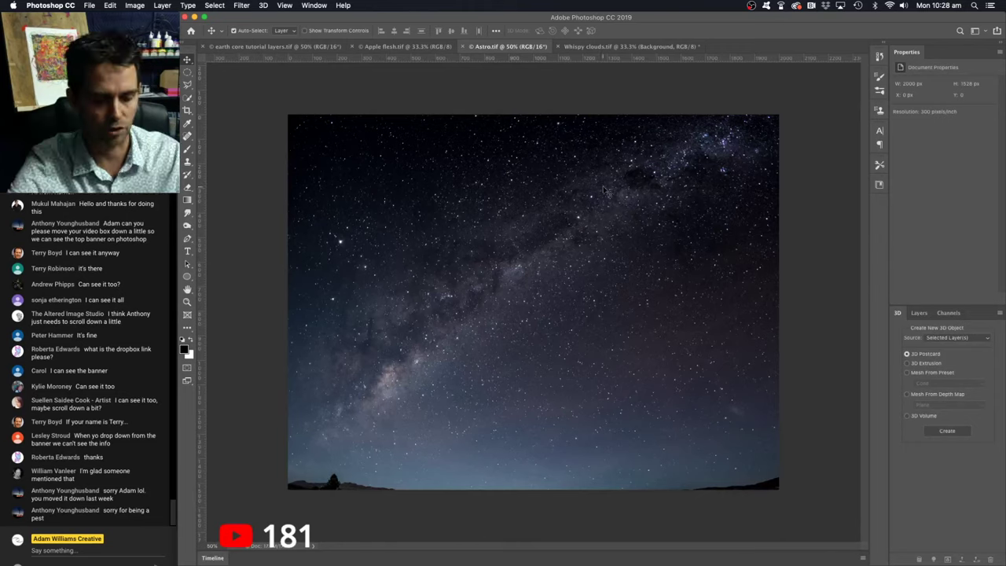
key(super+v)
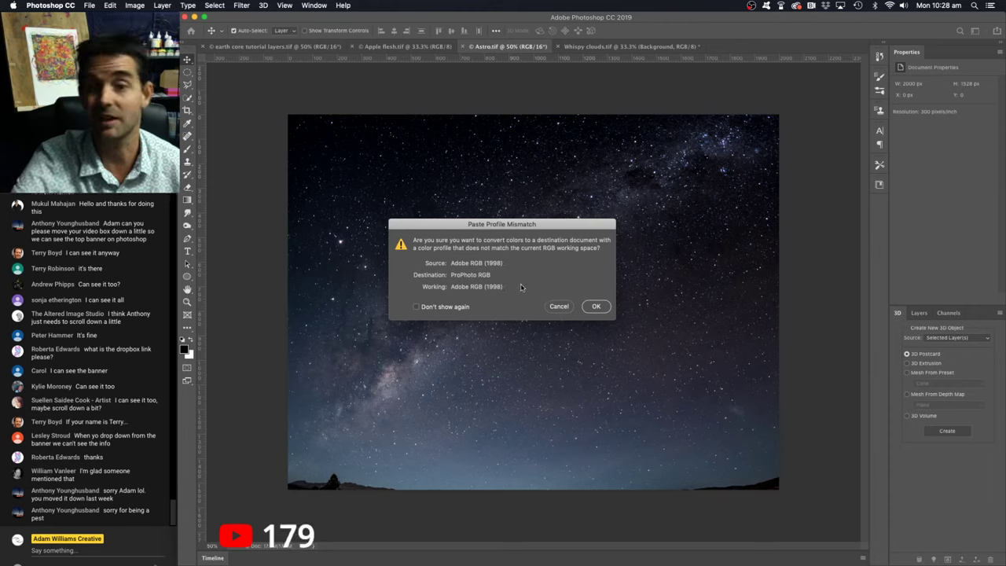
click(595, 307)
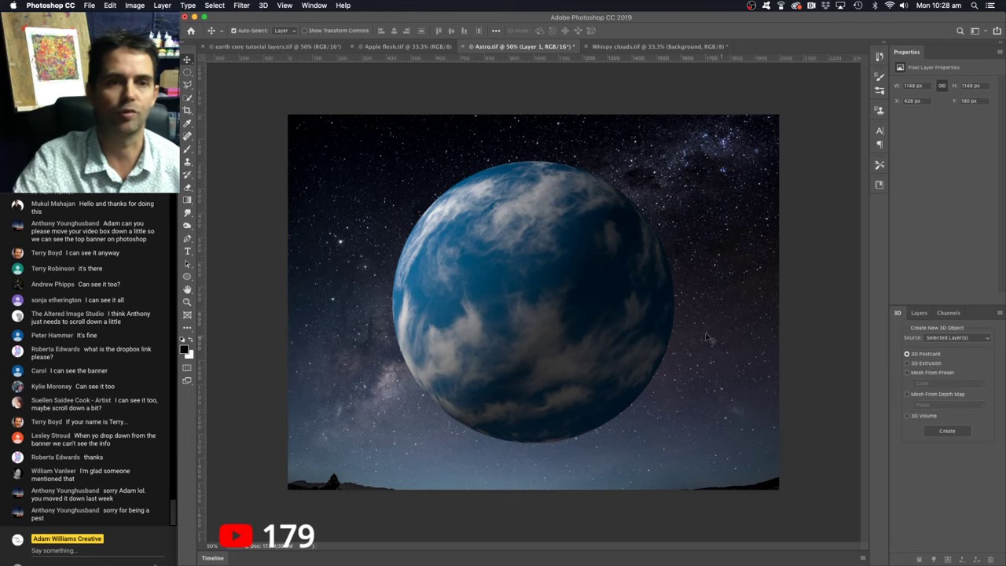
click(283, 46)
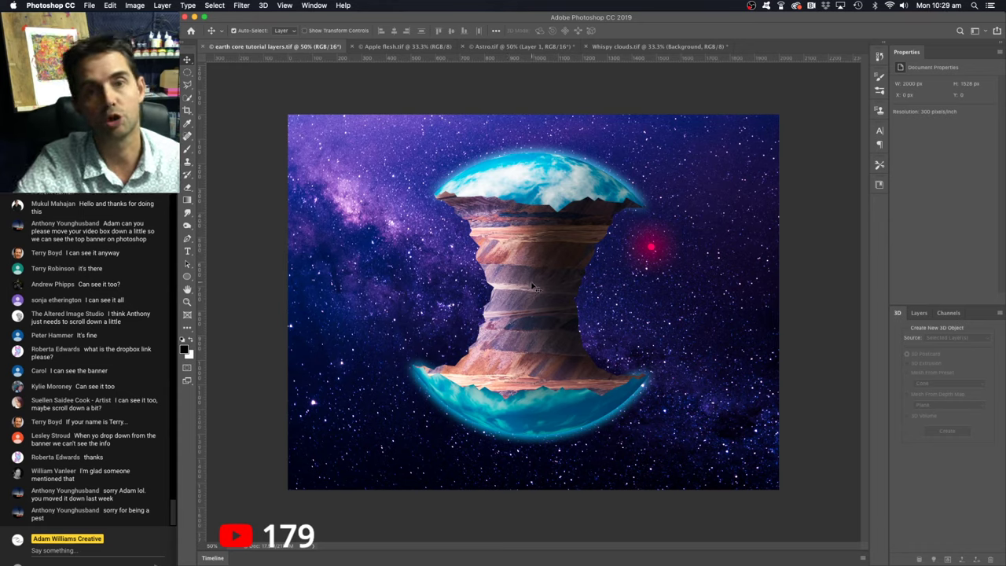
Step: Look over the Whispy clouds and Apple flesh documents, then return to Astro.tif
click(657, 46)
click(409, 47)
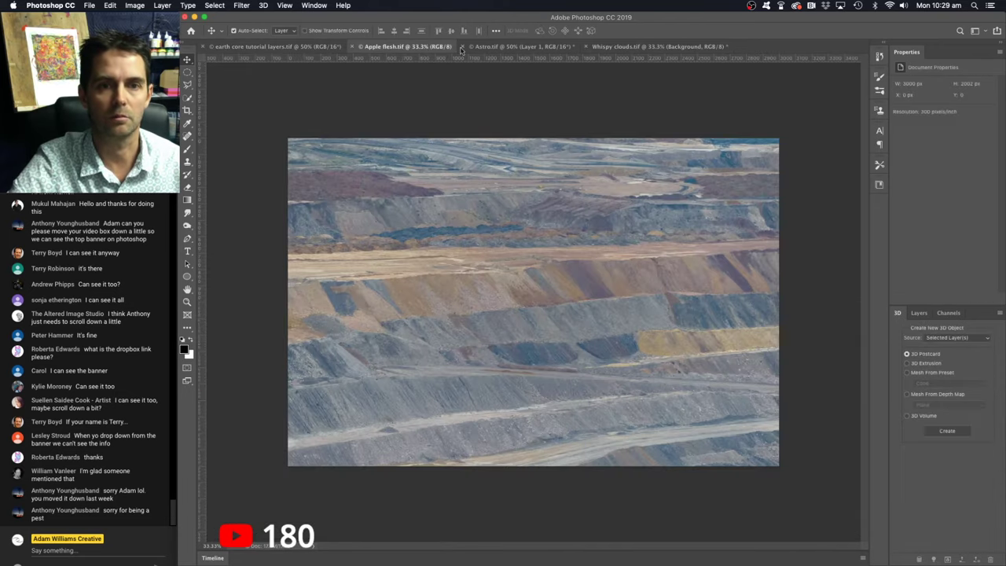
click(503, 46)
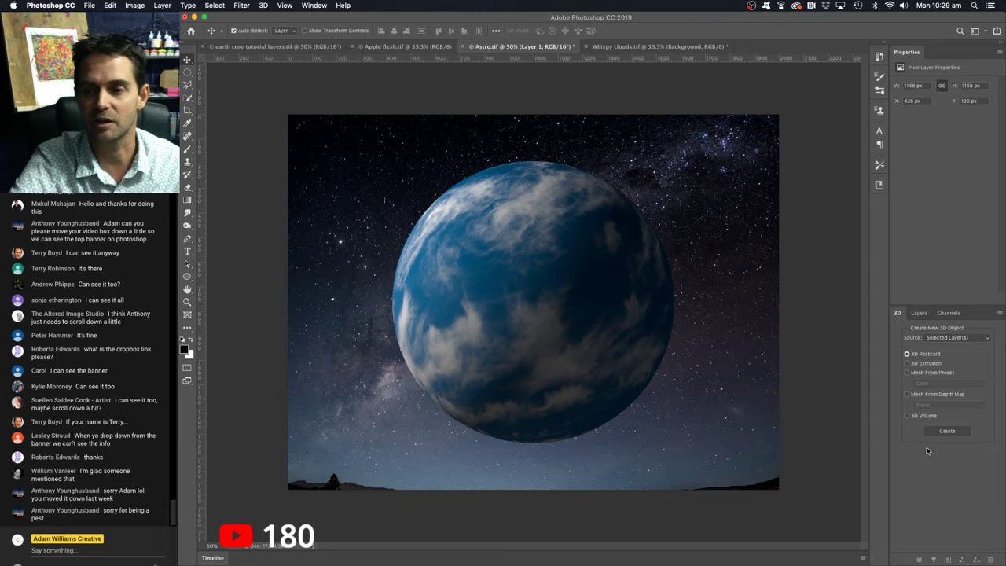
Step: Show the Layers panel and toggle Layer 1's visibility off and on twice
click(920, 313)
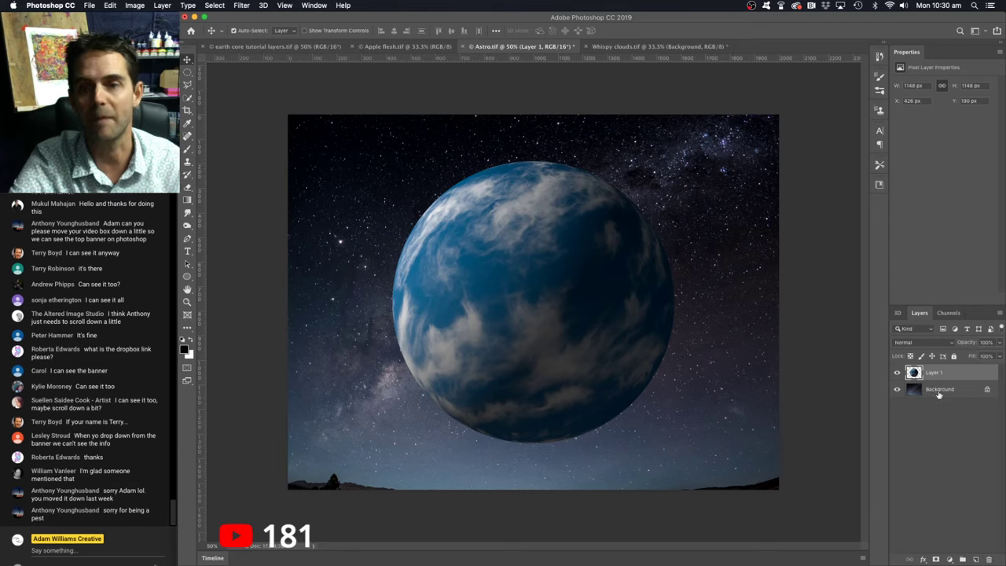
click(897, 373)
click(897, 372)
click(897, 373)
click(897, 373)
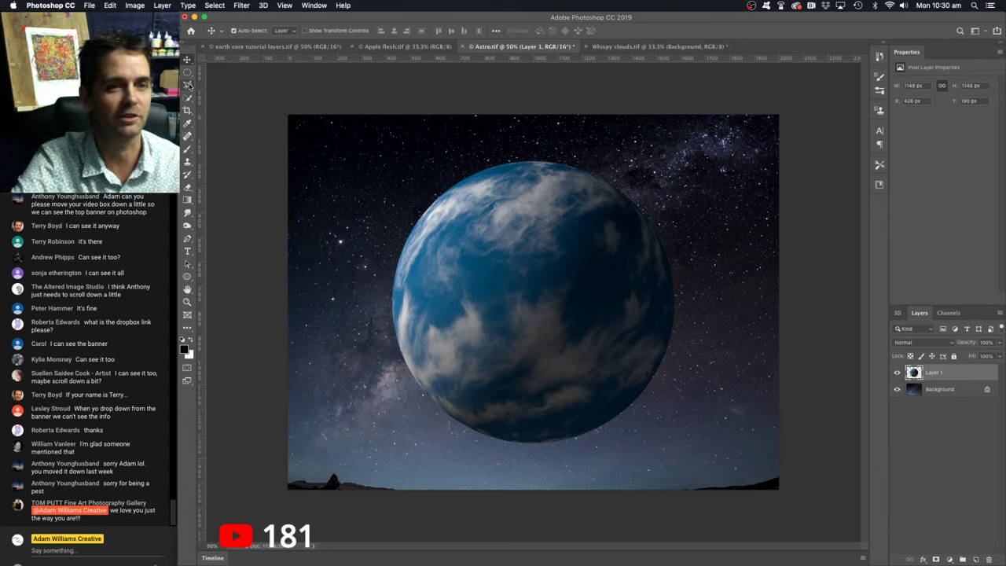
Step: Switch to the Polygonal Lasso Tool, discarding a stray test selection along the way
click(189, 85)
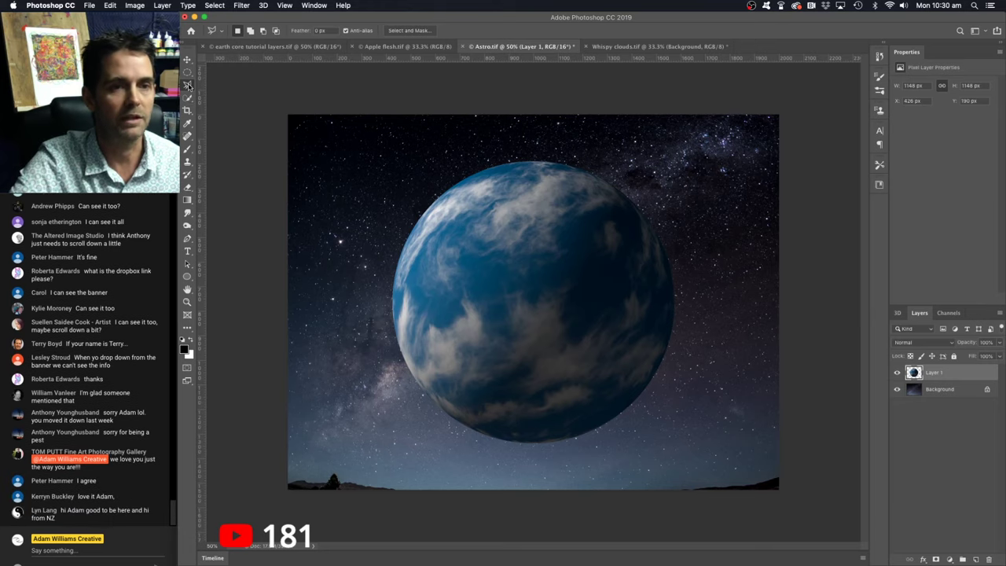
right_click(189, 87)
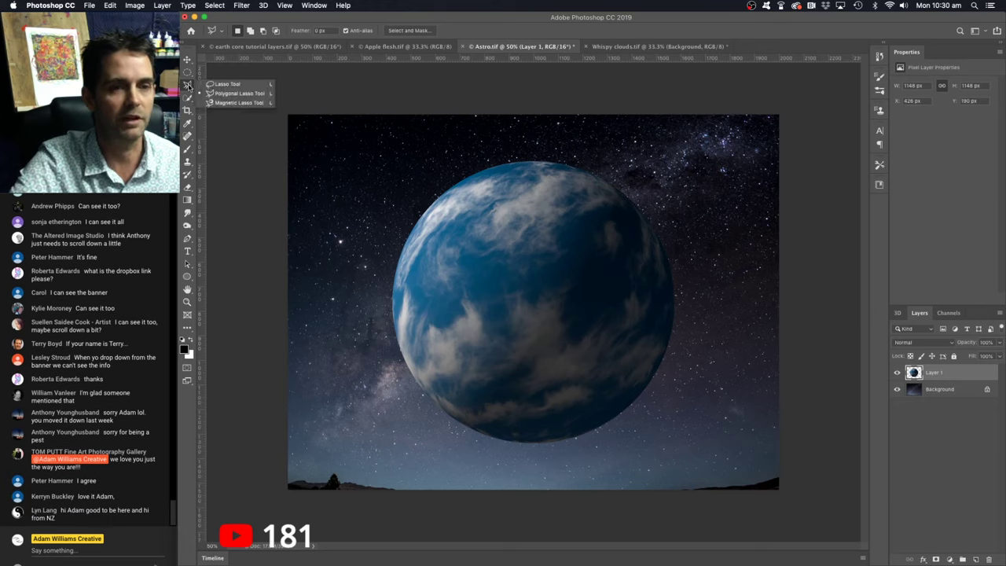
click(235, 93)
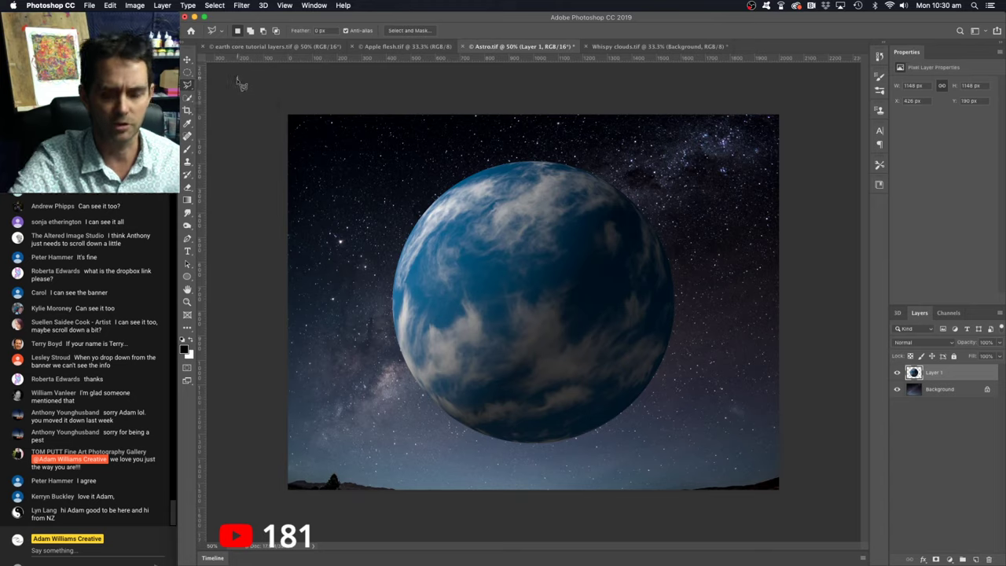
click(237, 77)
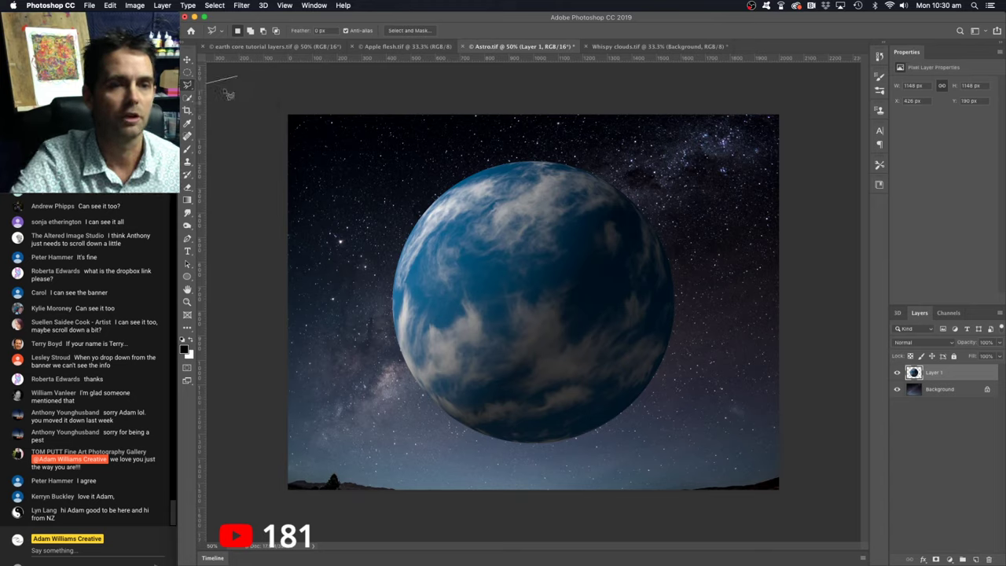
double_click(246, 91)
key(Return)
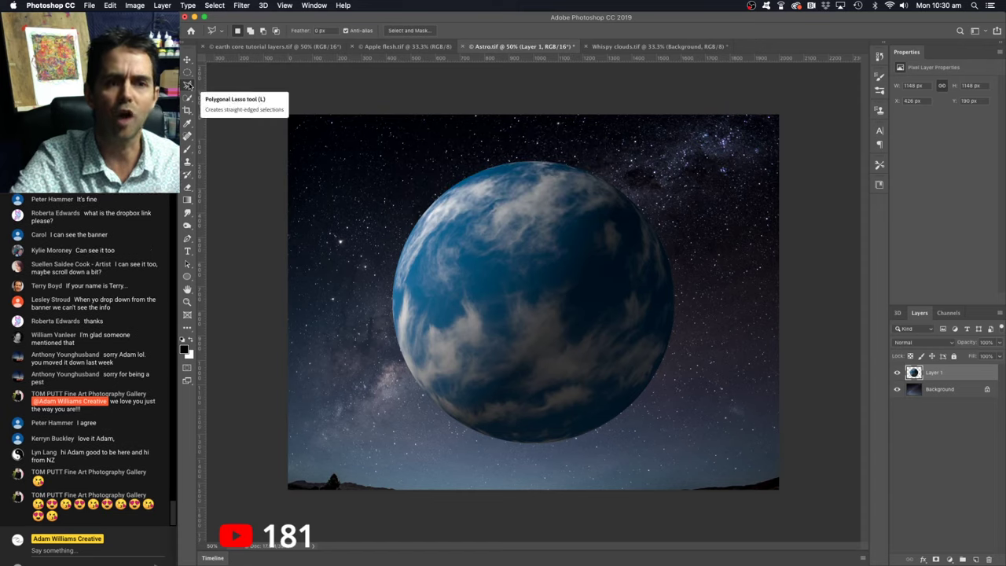
click(189, 85)
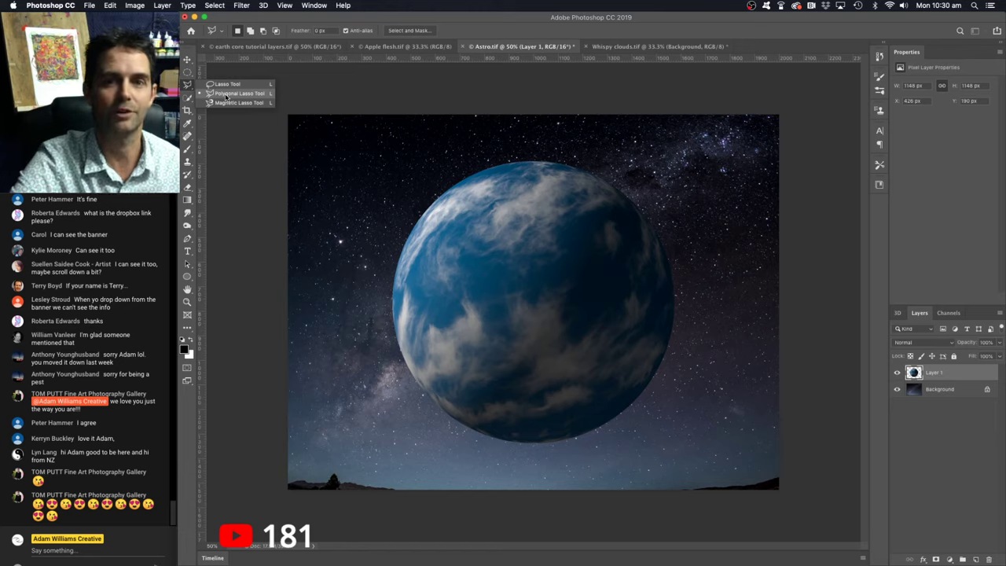
click(226, 94)
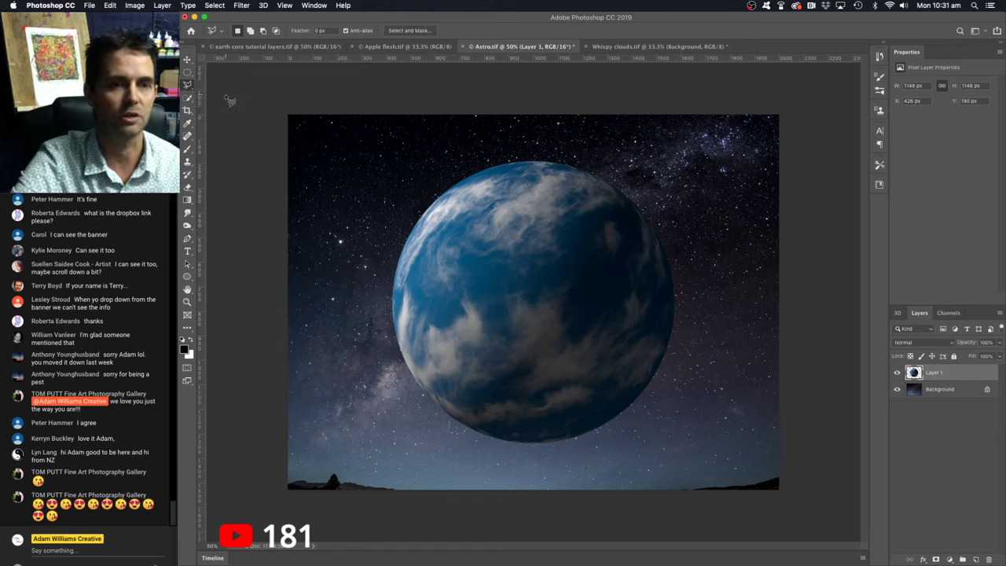
Step: Draw a zigzag Polygonal Lasso outline across the planet's top, looping above it to close
click(439, 192)
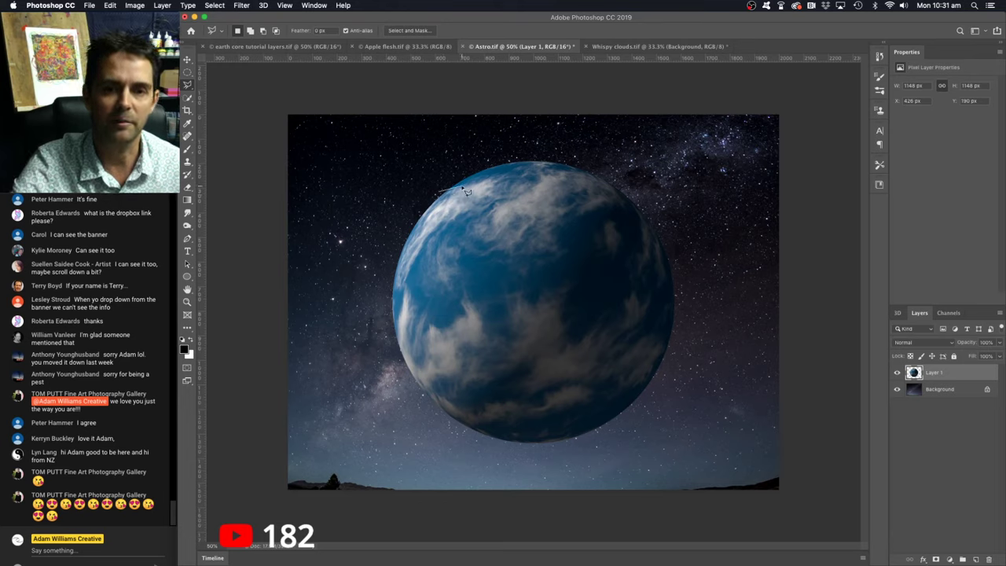
click(463, 188)
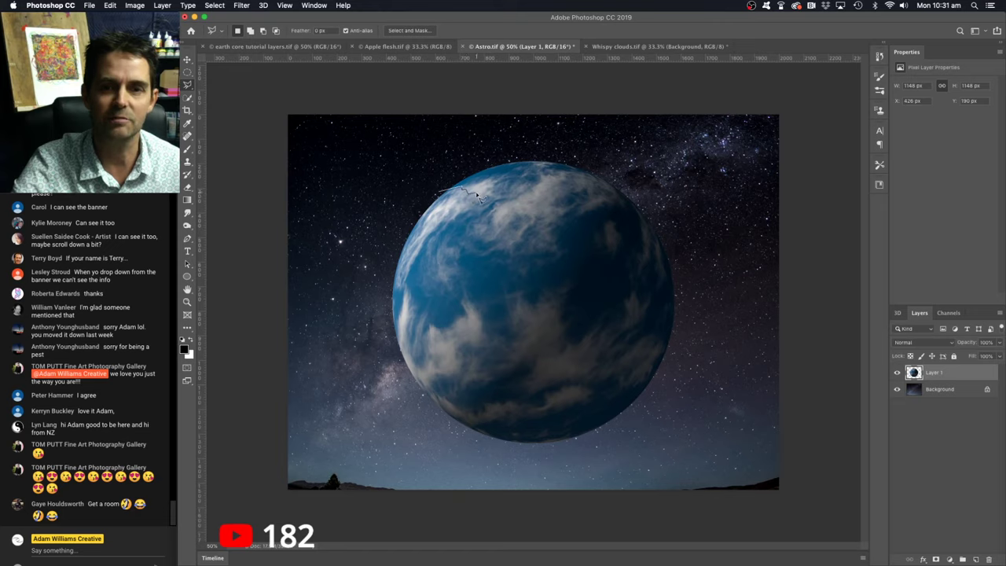
click(479, 197)
click(521, 186)
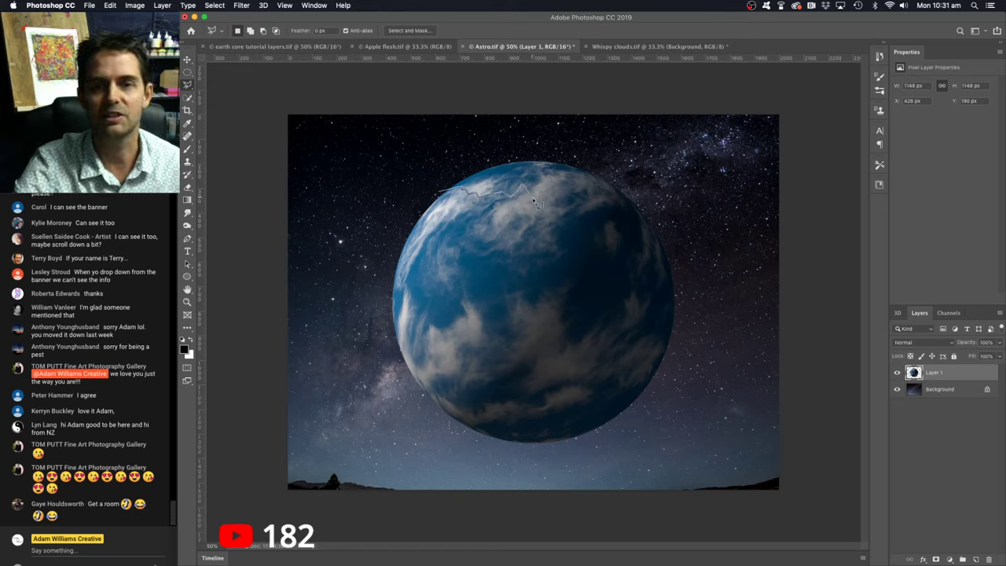
click(551, 202)
click(583, 200)
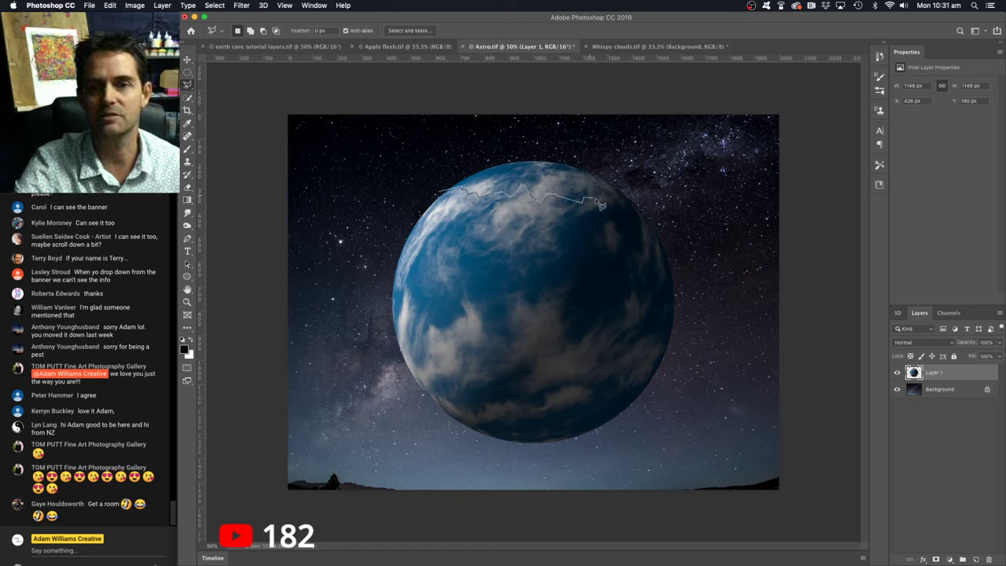
click(605, 187)
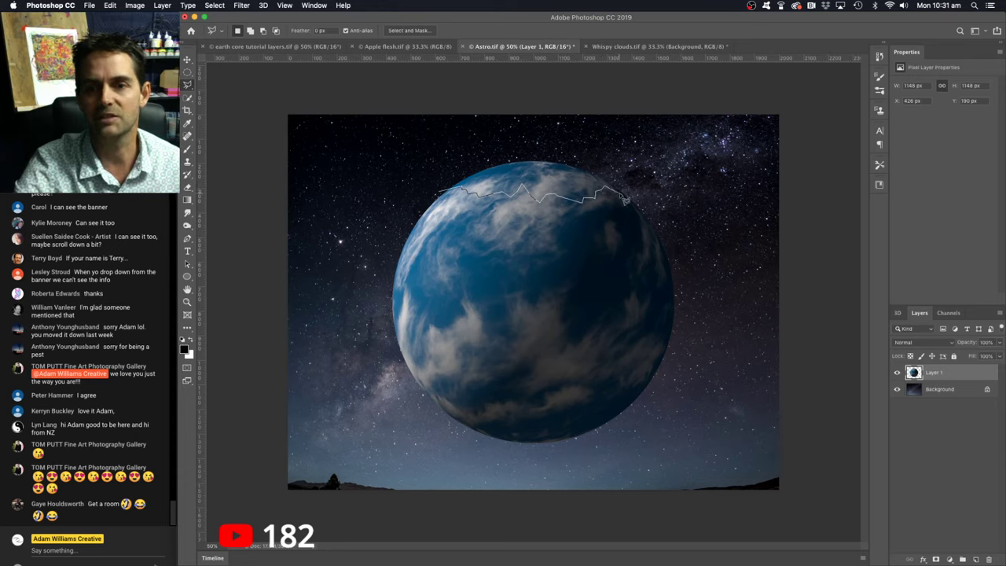
click(634, 195)
click(635, 175)
click(504, 129)
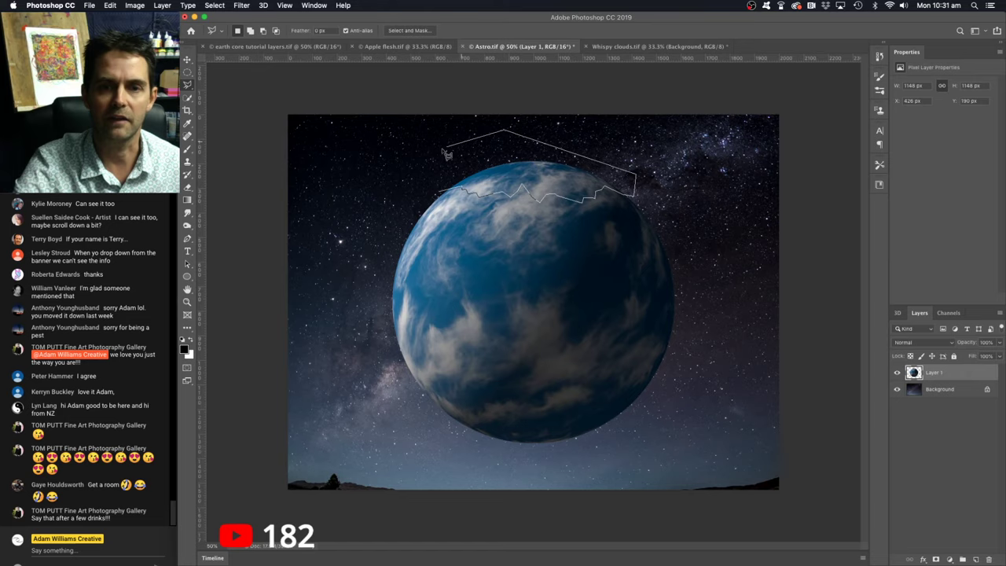
double_click(420, 180)
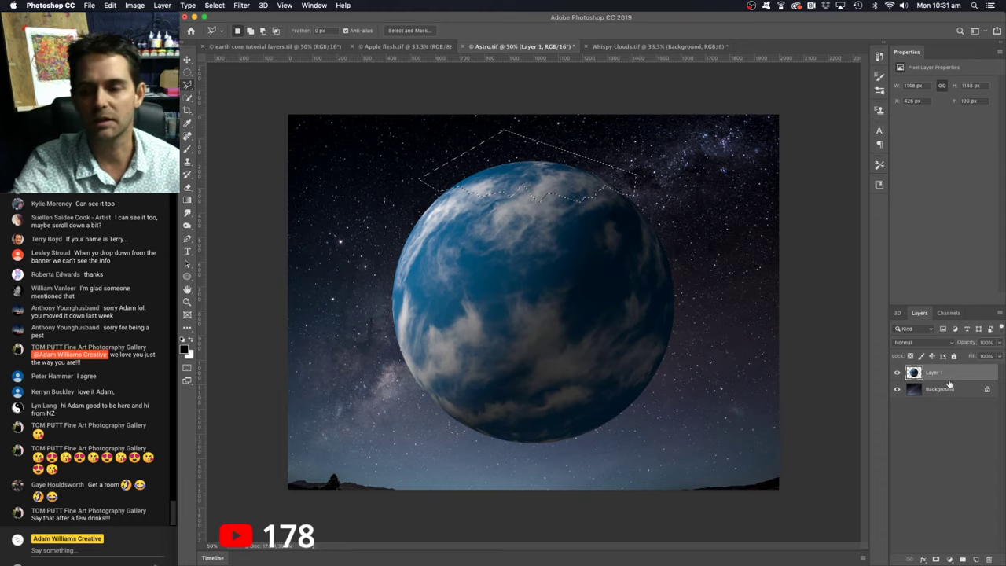
Step: Add a layer mask to Layer 1 from the jagged selection, then disable it to show the whole globe
click(936, 559)
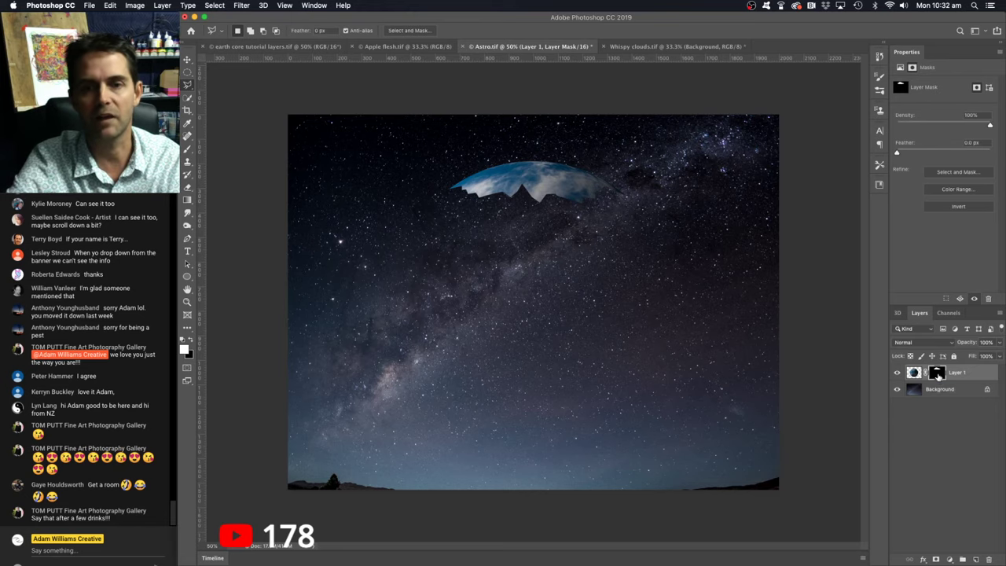
shift+click(938, 375)
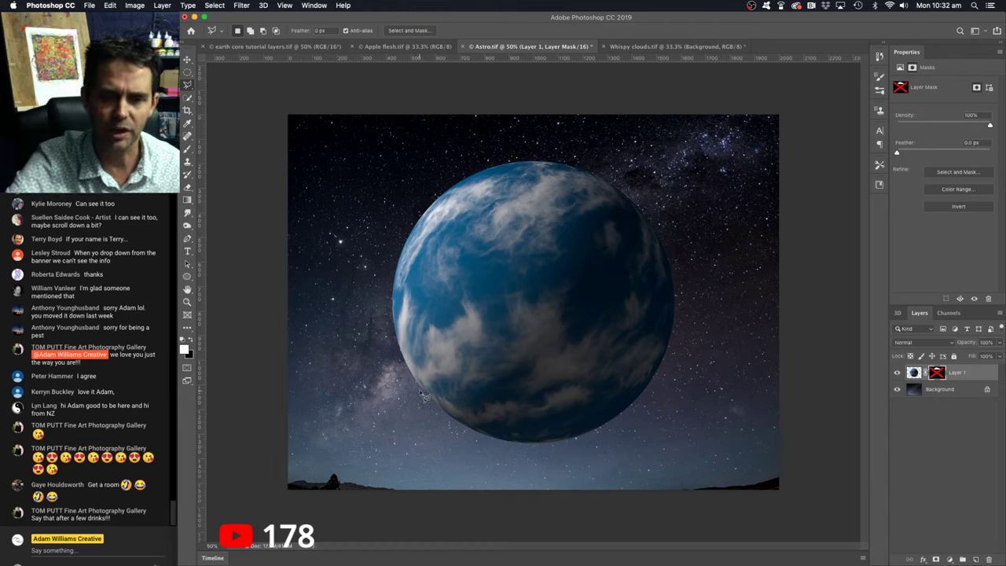
Step: Outline a jagged selection along the planet's bottom slice and re-enable Layer 1's mask
click(422, 394)
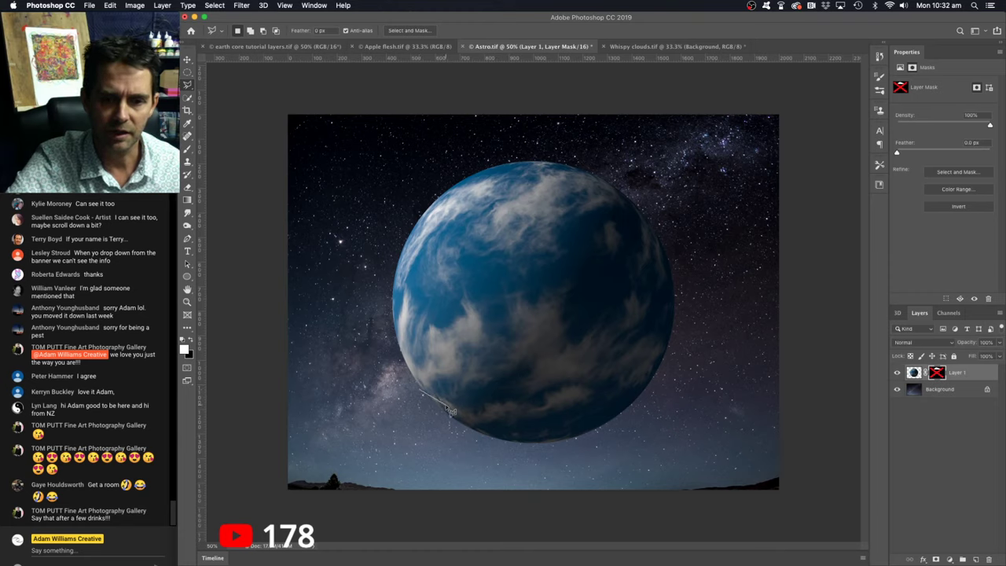
click(453, 406)
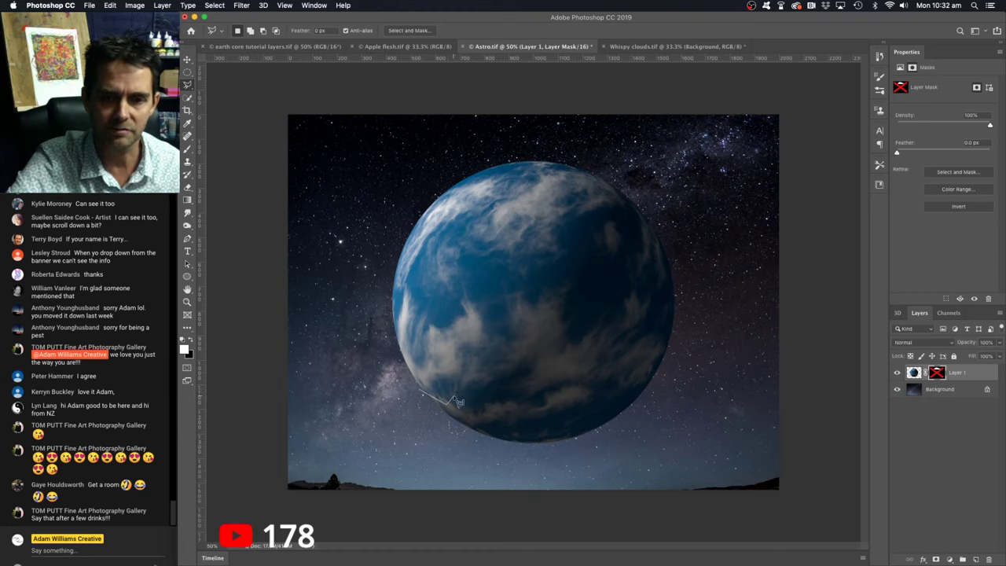
mouse_move(459, 403)
mouse_down()
mouse_move(559, 407)
mouse_move(581, 384)
mouse_move(600, 401)
mouse_move(620, 394)
mouse_move(632, 404)
mouse_move(649, 387)
mouse_move(664, 395)
mouse_move(502, 469)
mouse_move(426, 438)
mouse_move(412, 404)
mouse_up()
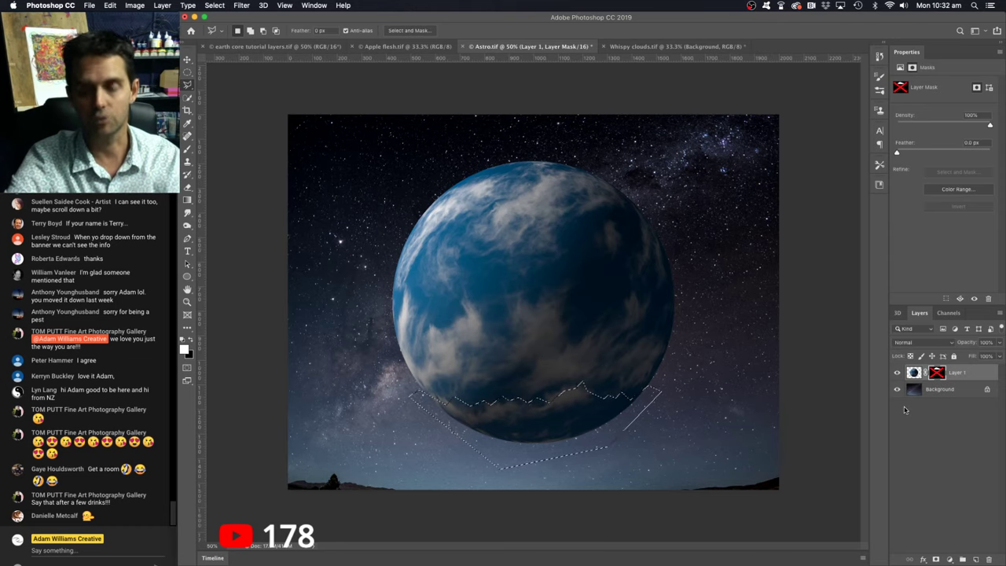
shift+click(937, 374)
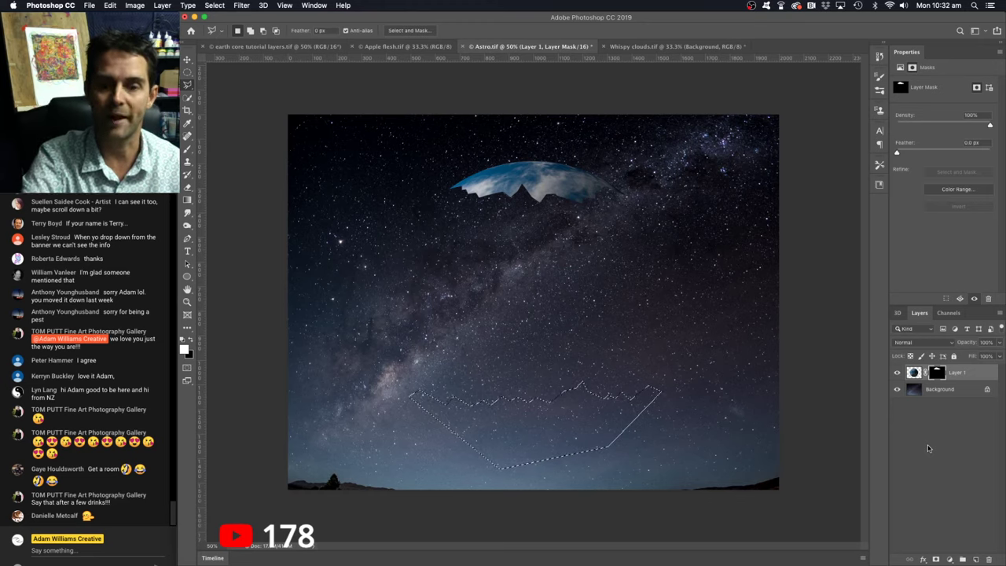
Step: Fill the lower selection on the mask with White and deselect
key(shift+BackSpace)
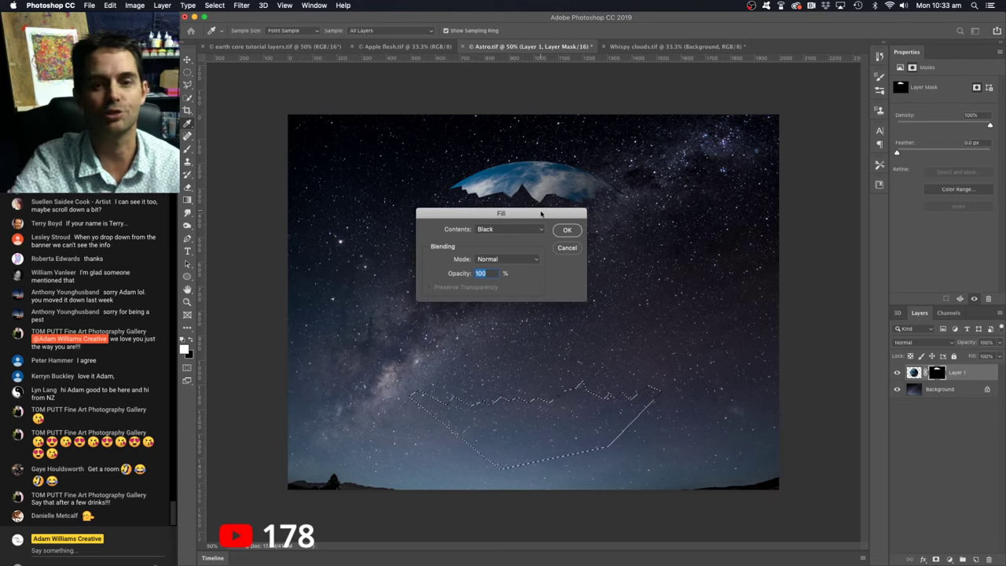
drag(541, 213, 735, 150)
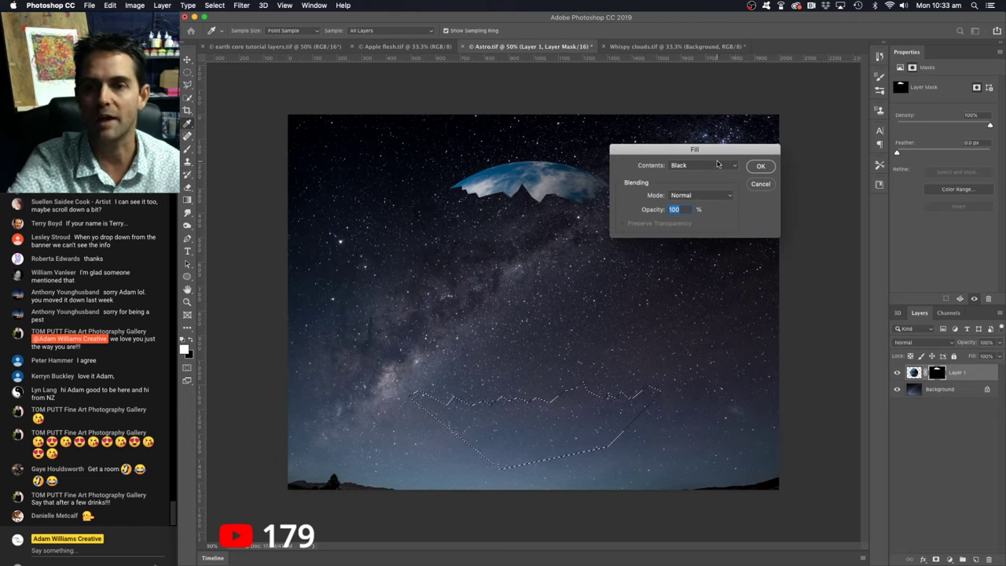
click(718, 165)
click(712, 182)
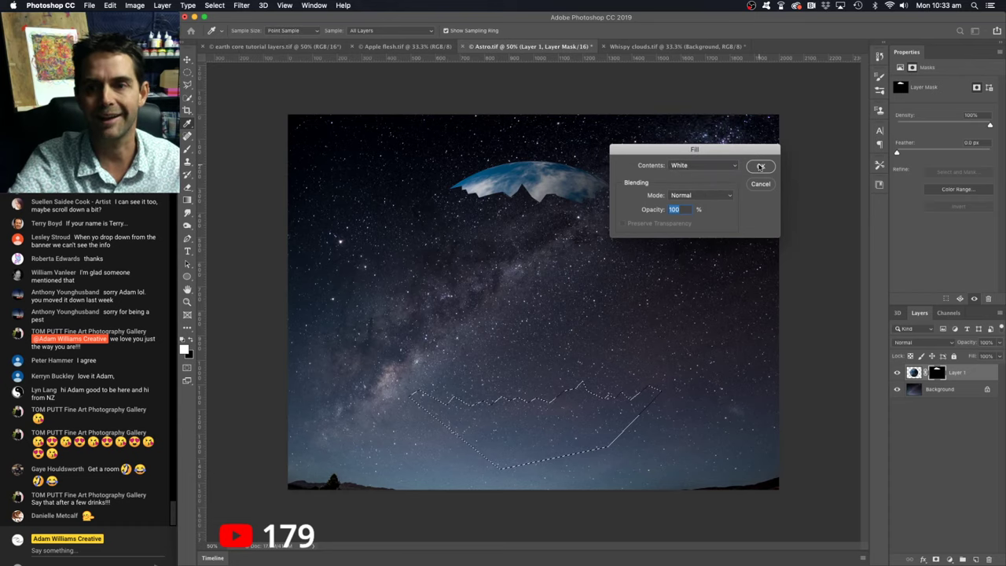
click(760, 167)
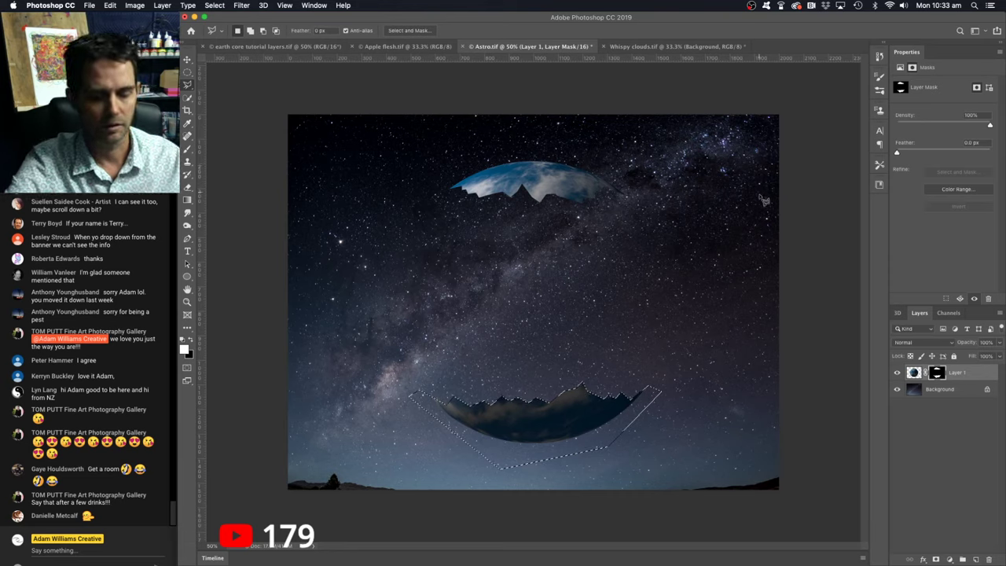
key(super+d)
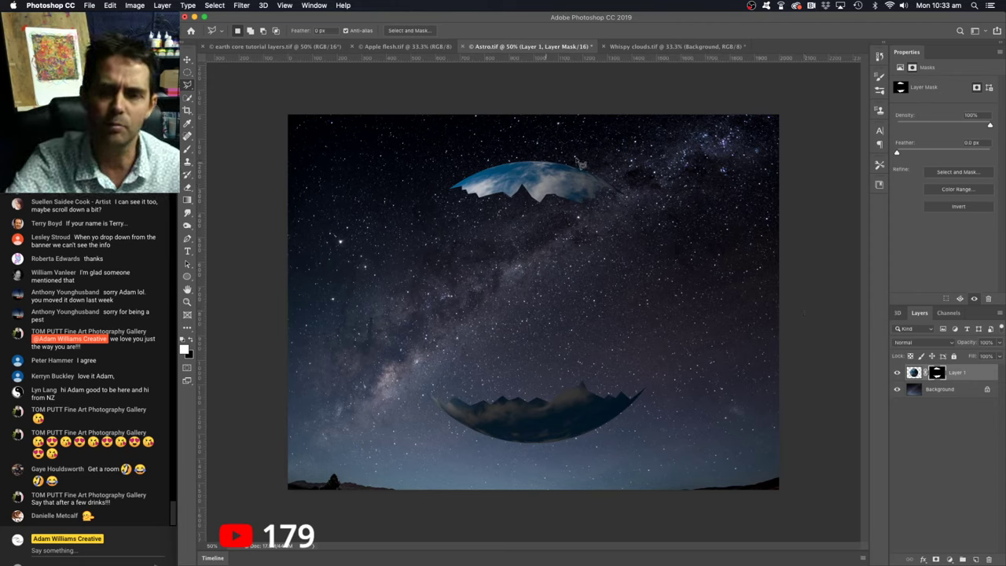
Step: Start a jagged point-by-point outline under the top piece, then discard it
click(443, 187)
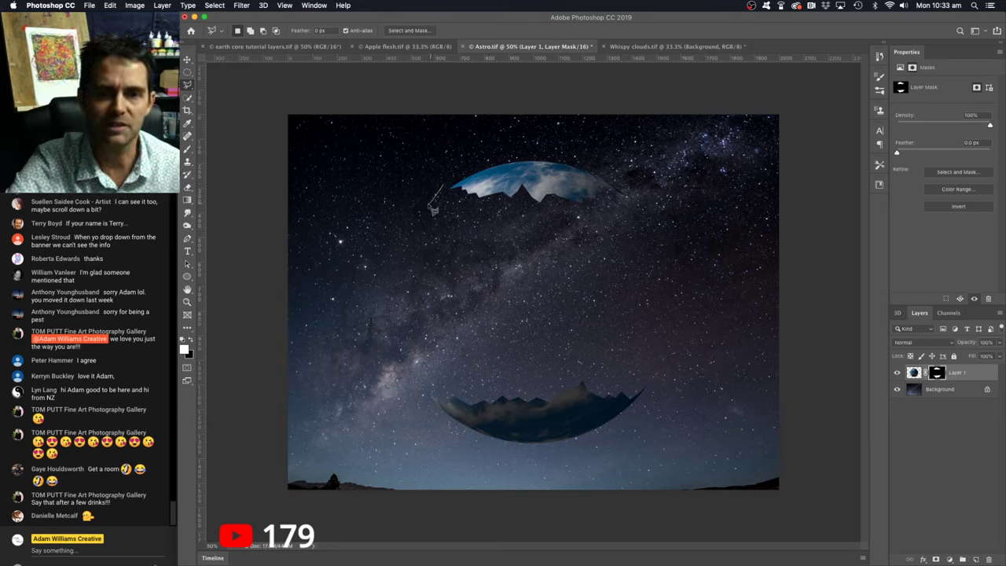
click(428, 202)
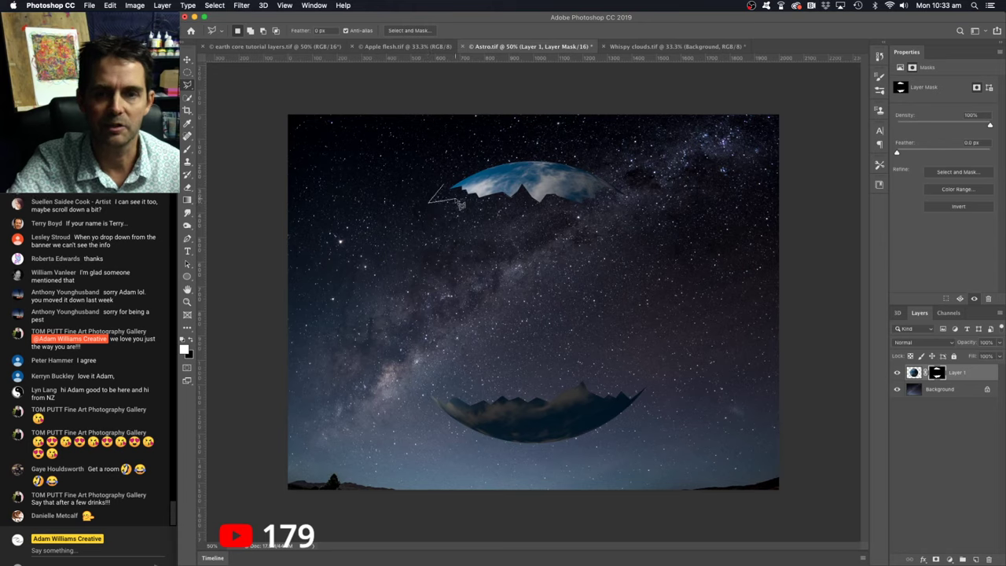
click(470, 209)
click(483, 212)
click(495, 207)
click(507, 209)
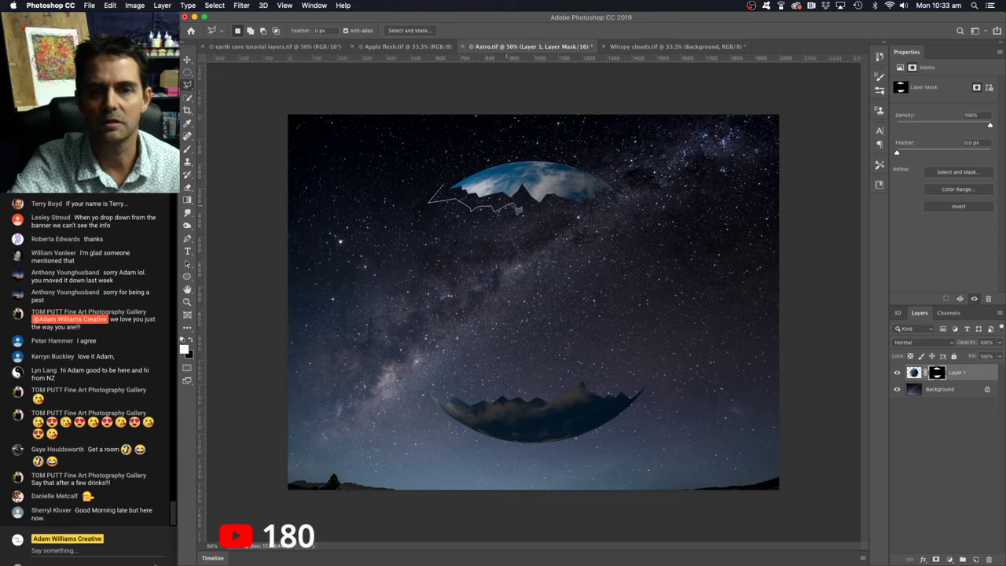
click(523, 191)
click(525, 214)
click(546, 208)
click(568, 214)
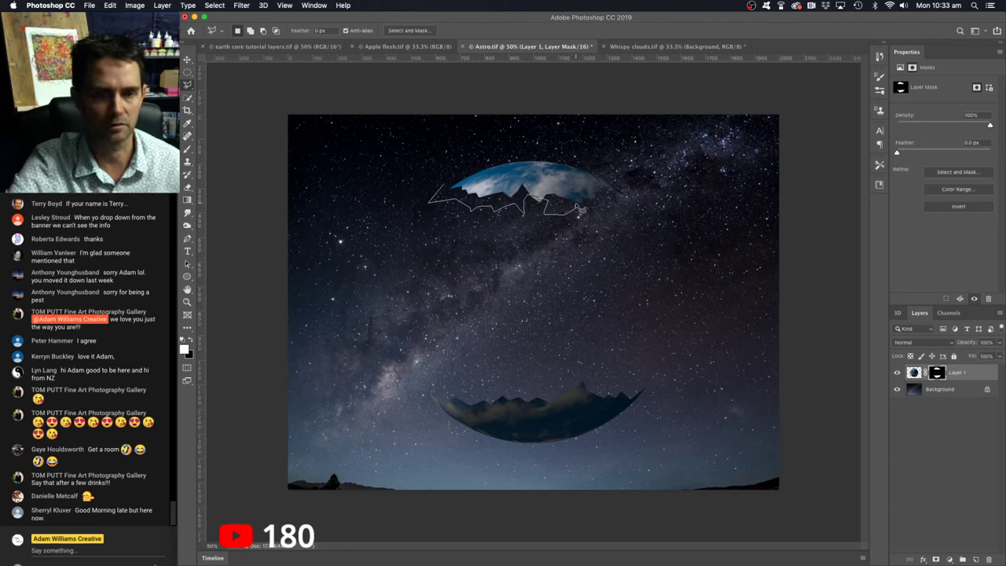
key(Escape)
Step: Lasso a jagged area under the top cap, fill it White on the mask, and deselect
click(431, 206)
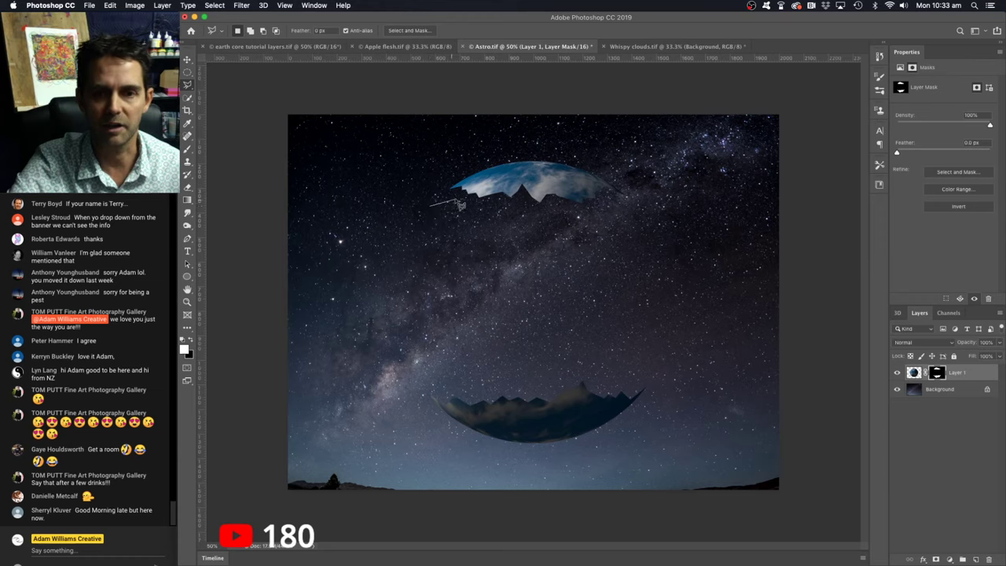
mouse_move(462, 206)
mouse_down()
mouse_move(517, 227)
mouse_move(620, 215)
mouse_up()
mouse_move(625, 219)
mouse_down()
mouse_move(618, 214)
mouse_move(654, 206)
mouse_move(659, 182)
mouse_move(606, 160)
mouse_move(471, 143)
mouse_move(435, 173)
mouse_move(422, 205)
mouse_up()
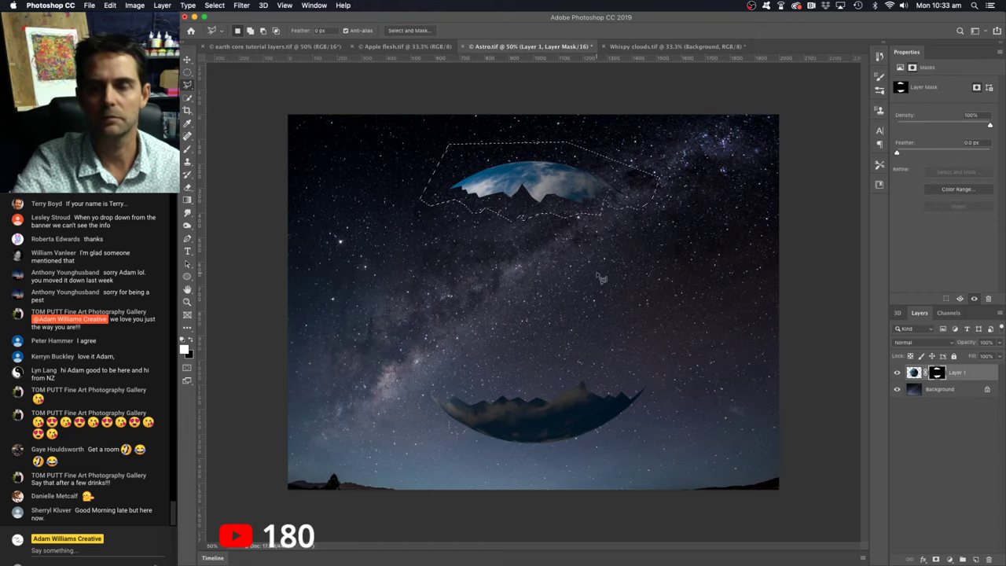
key(shift)
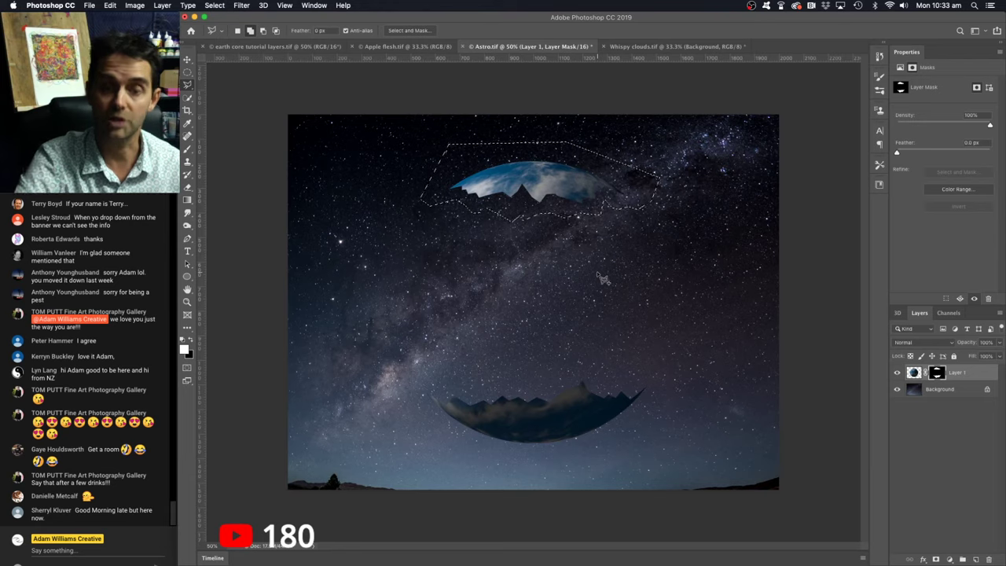
key(shift+BackSpace)
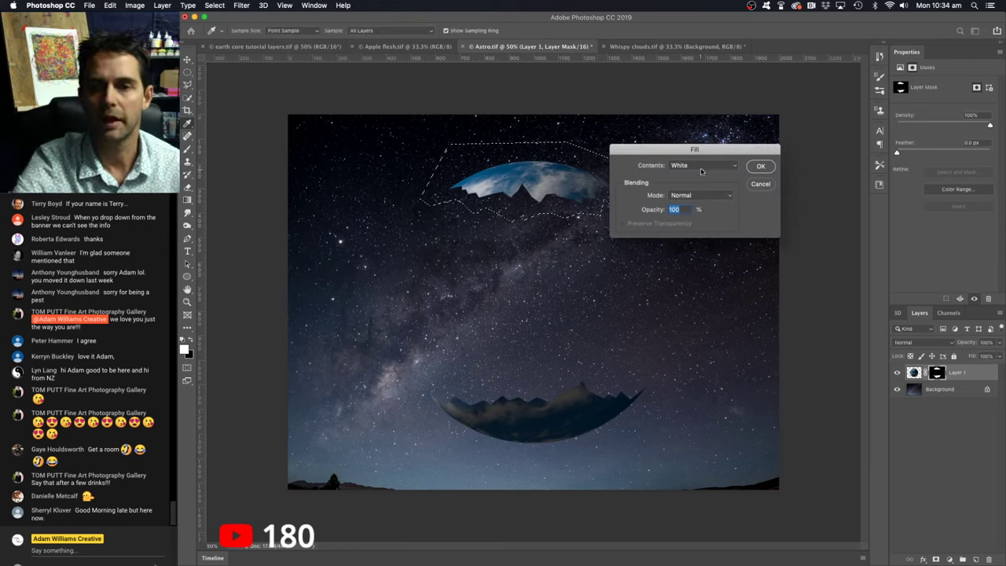
click(760, 166)
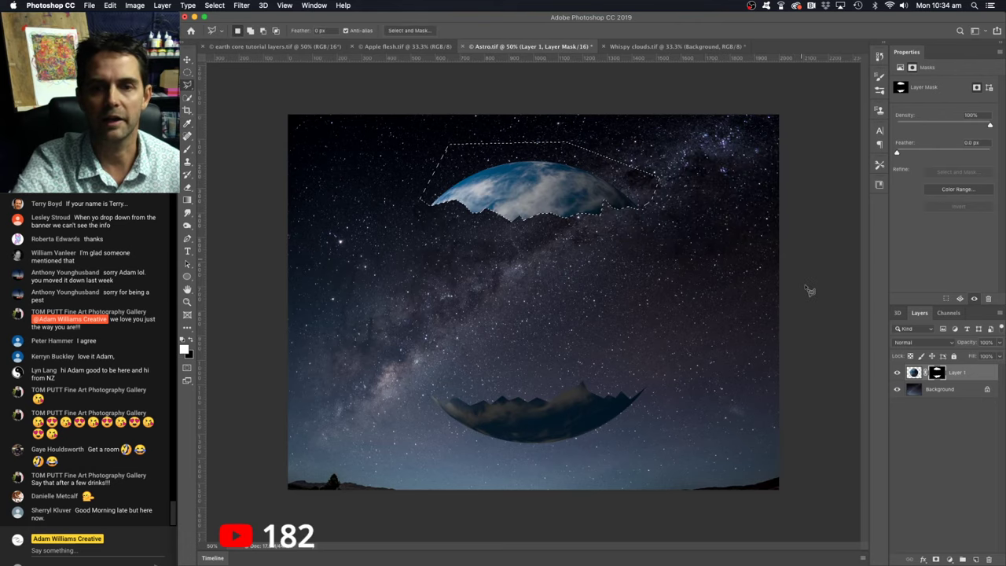
key(super+d)
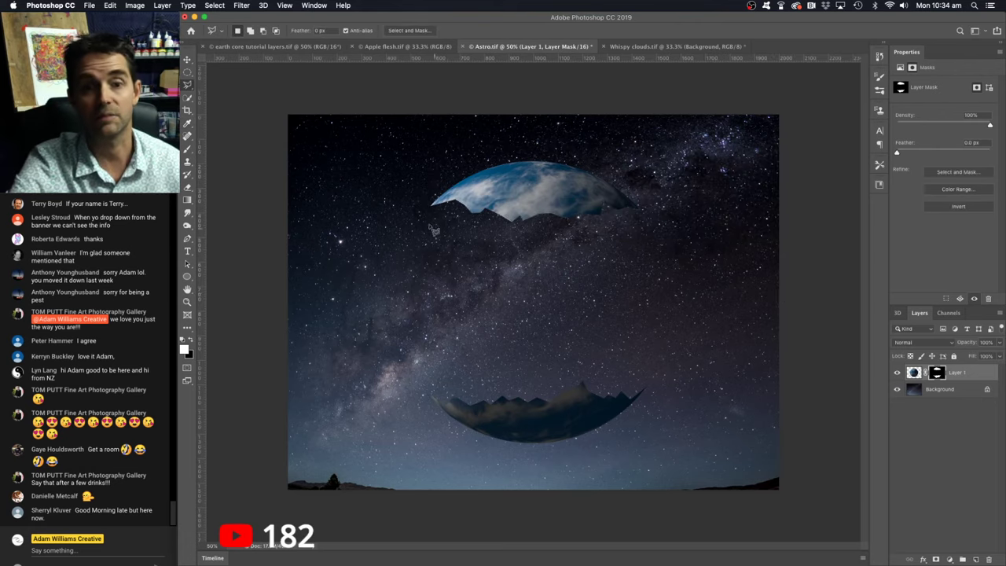
Step: Lasso the lower part of the upper globe piece and fill it black on the mask, leaving a thin jagged cap
mouse_move(408, 207)
mouse_down()
mouse_move(465, 198)
mouse_move(556, 210)
mouse_move(607, 196)
mouse_move(644, 208)
mouse_move(654, 183)
mouse_move(589, 146)
mouse_move(433, 141)
mouse_move(411, 182)
mouse_up()
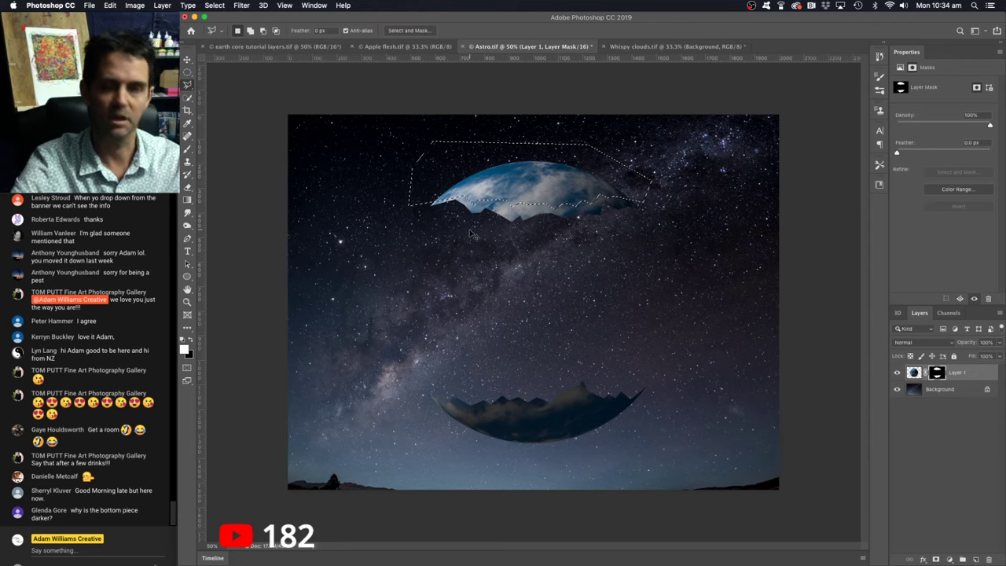
key(super+d)
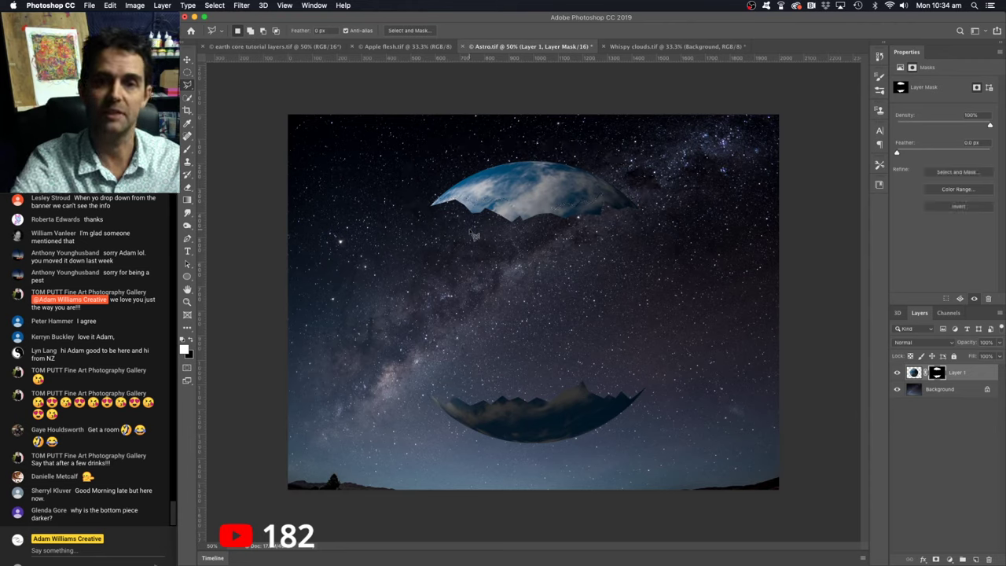
click(414, 203)
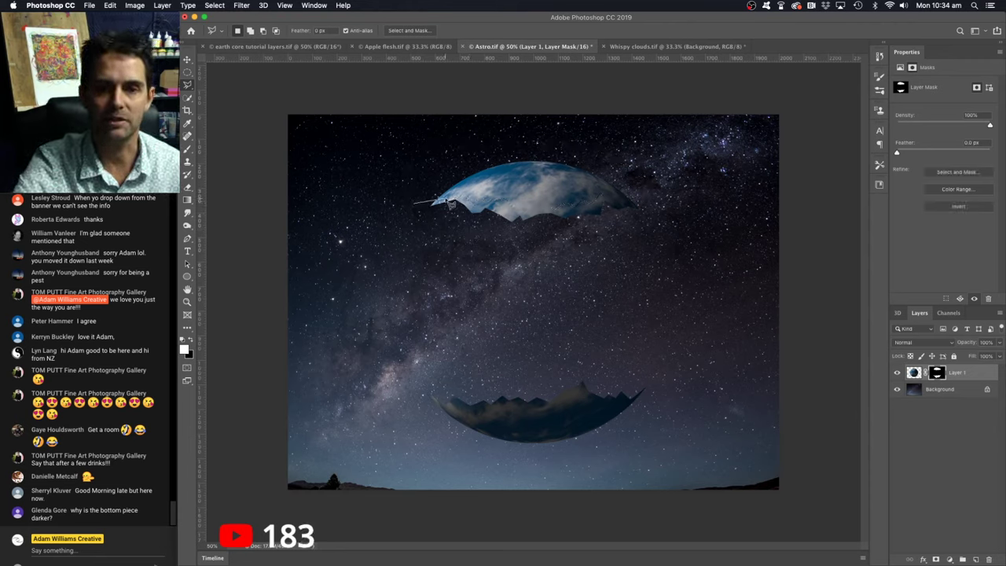
mouse_move(452, 204)
mouse_down()
mouse_move(514, 207)
mouse_move(430, 198)
mouse_move(564, 210)
mouse_move(619, 203)
mouse_move(653, 221)
mouse_move(632, 206)
mouse_move(644, 206)
mouse_move(659, 234)
mouse_move(404, 226)
mouse_move(415, 203)
mouse_up()
key(Return)
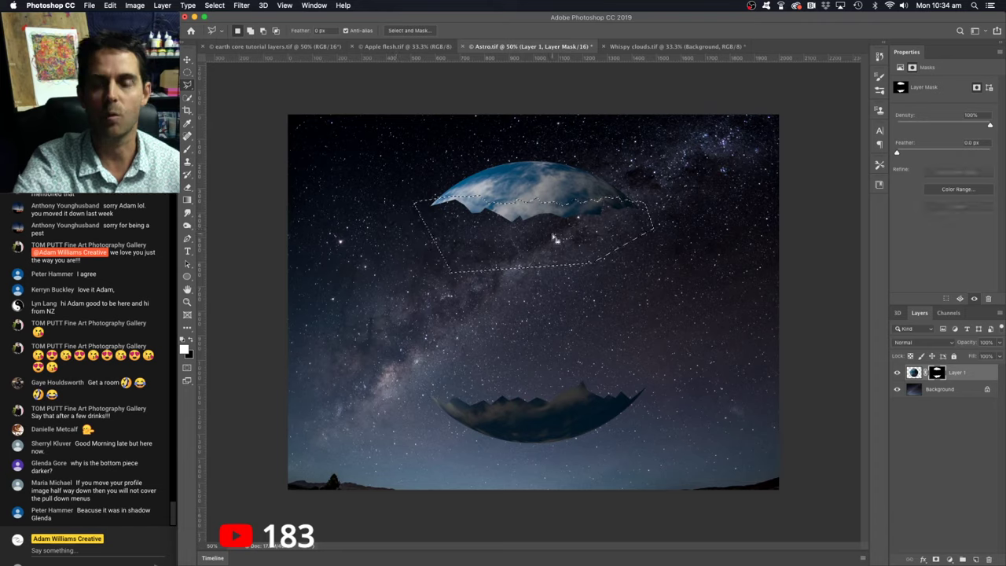
key(shift)
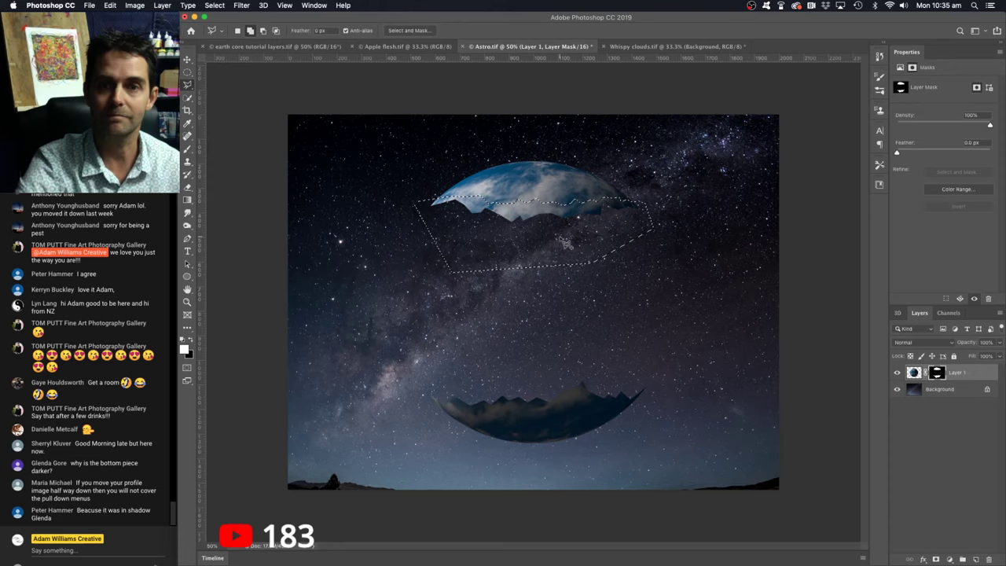
key(shift+BackSpace)
click(696, 165)
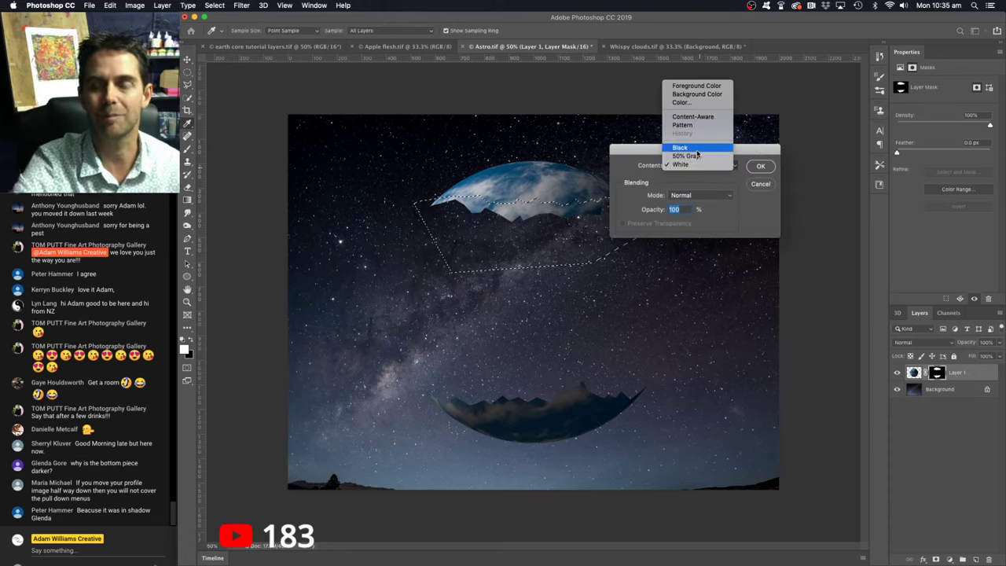
click(696, 149)
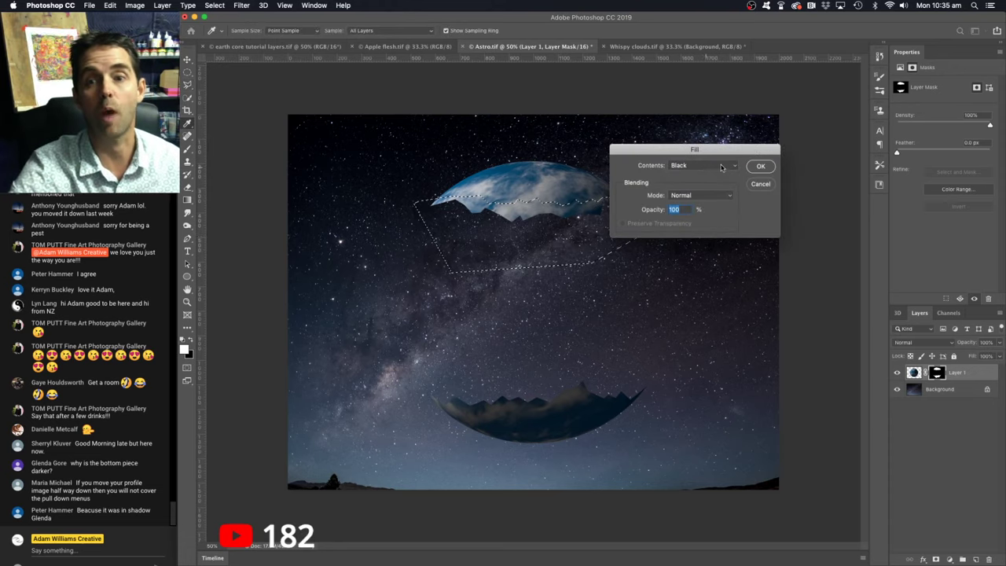
click(760, 166)
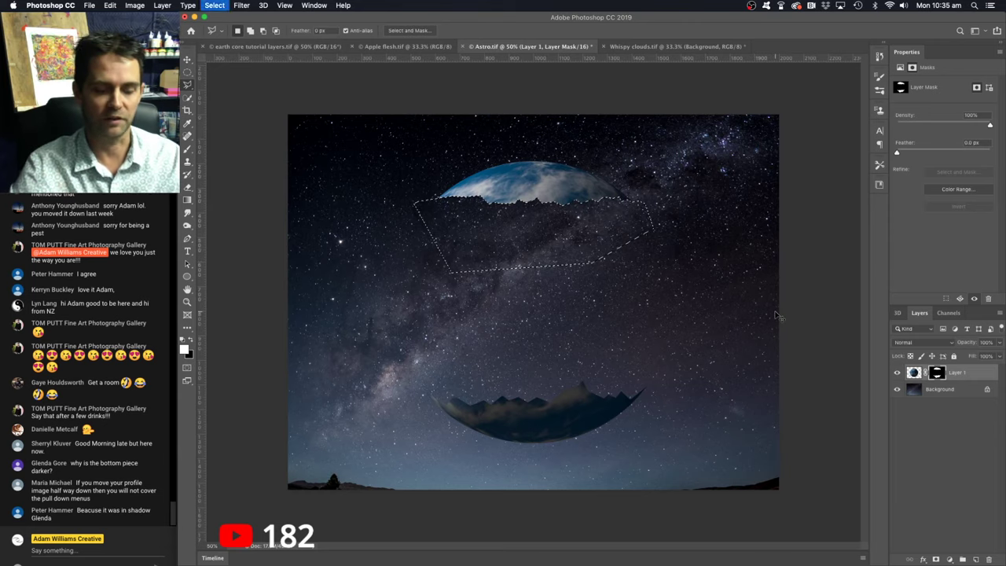
key(super+d)
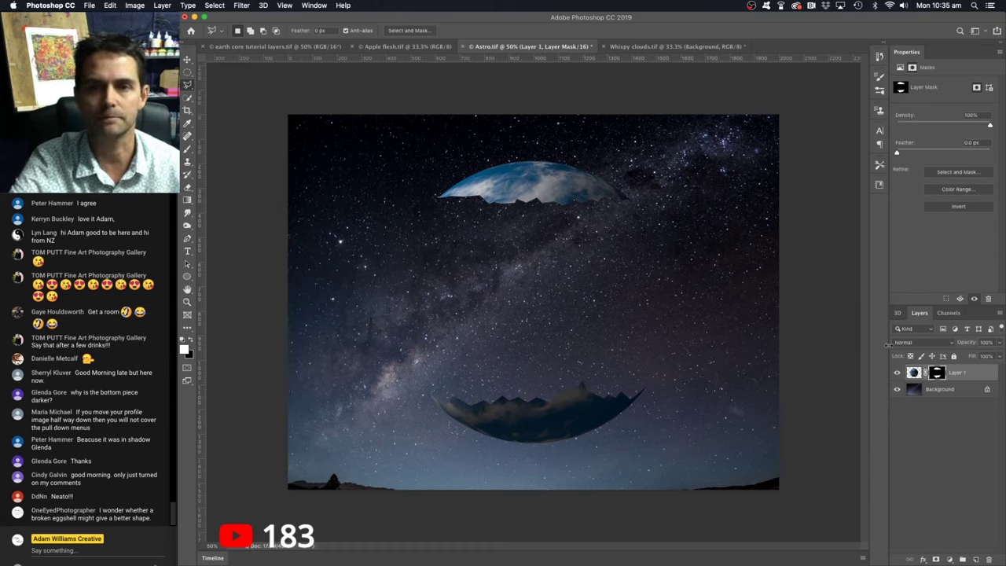
Step: Bring the Apple flesh.tif quarry terraces photo to the front
click(408, 46)
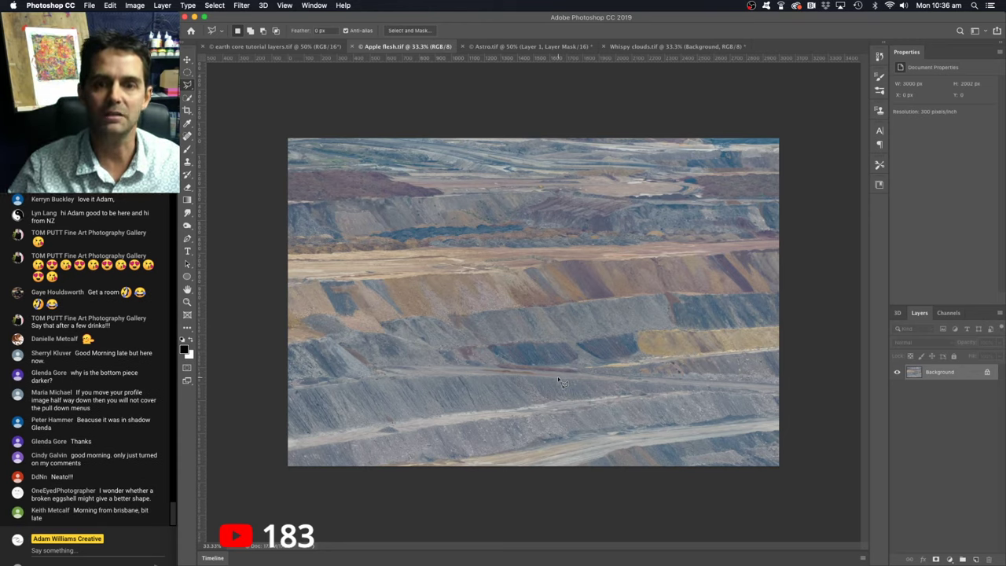
Step: Paste the whole Apple flesh.tif photo into Astro.tif as Layer 2, accepting the colour profile conversion
key(super+a)
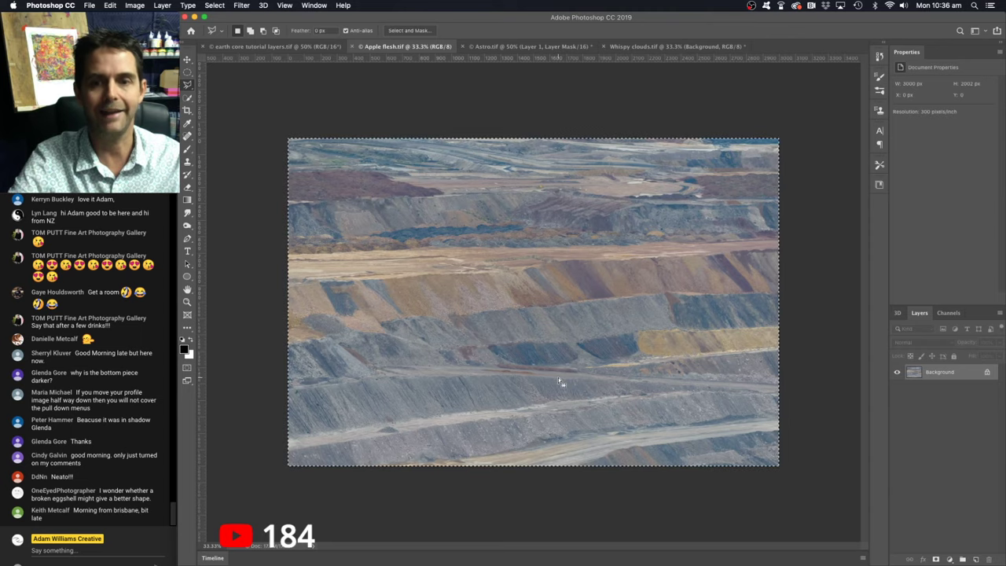
click(531, 47)
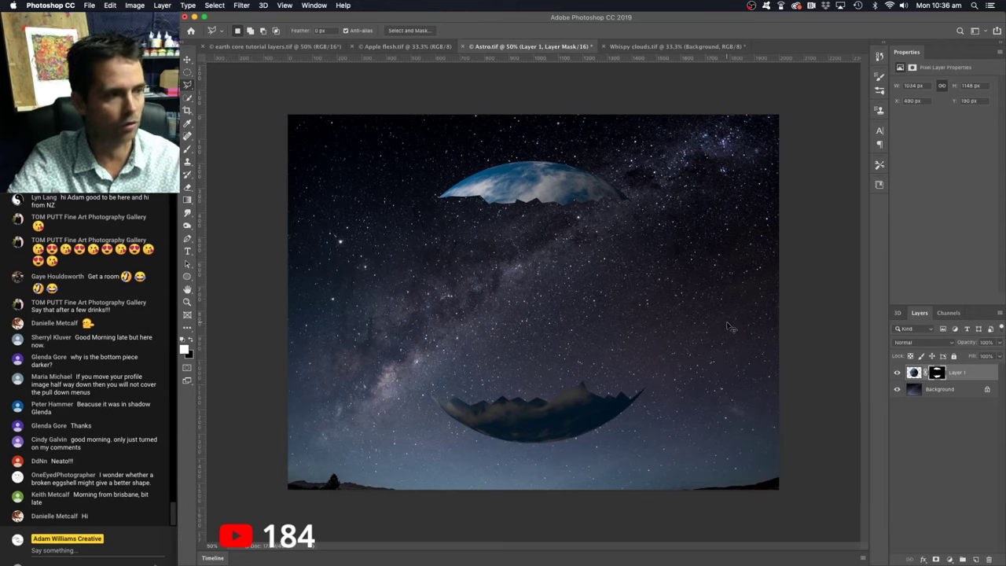
key(super+v)
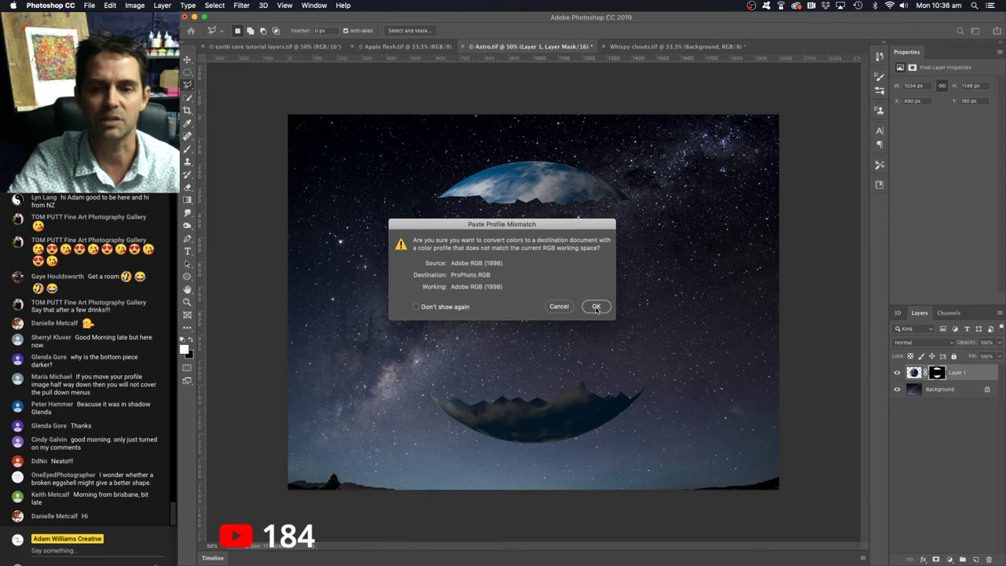
click(596, 307)
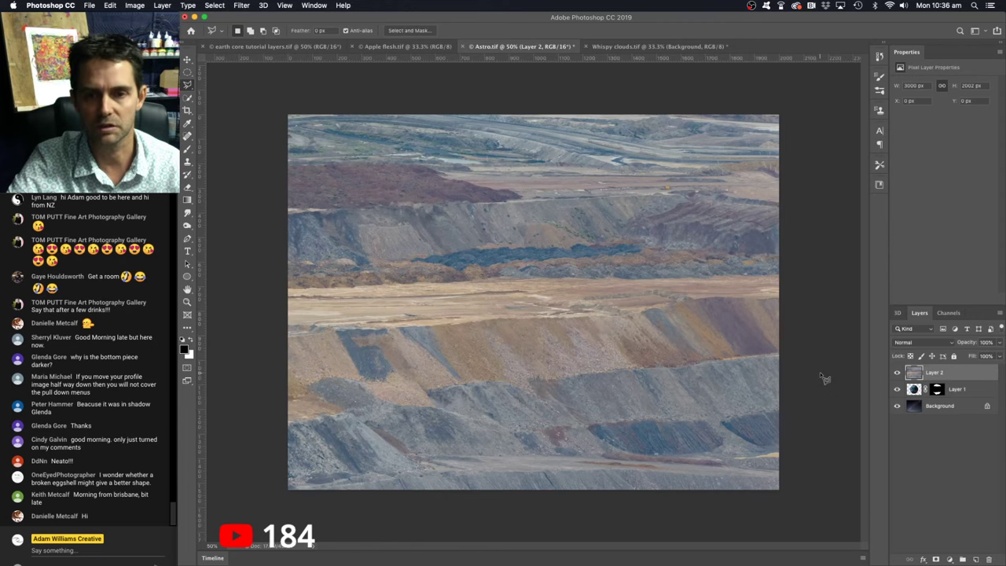
Step: Toggle Layer 2's visibility to compare against the globe, leaving the quarry layer shown
click(897, 373)
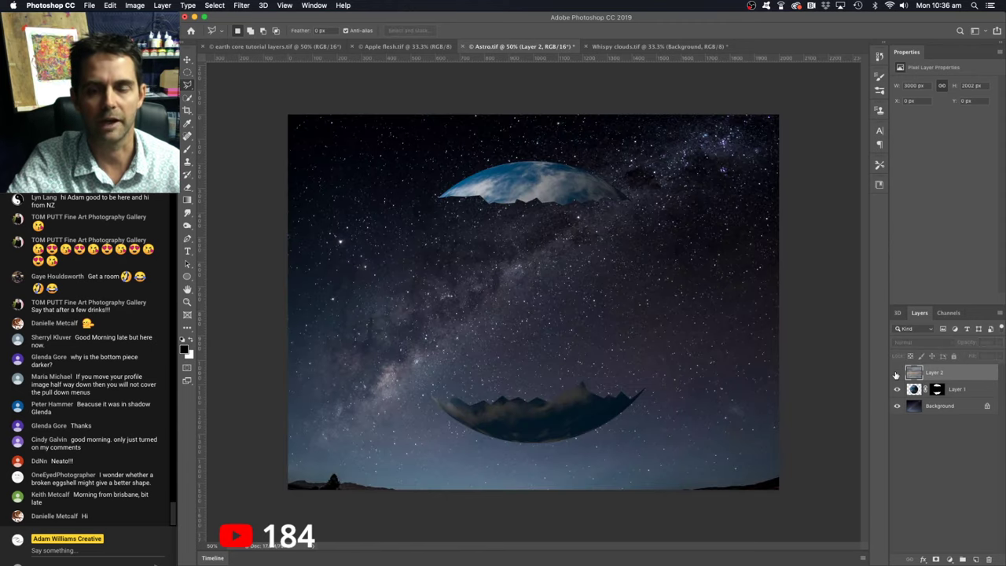
click(896, 375)
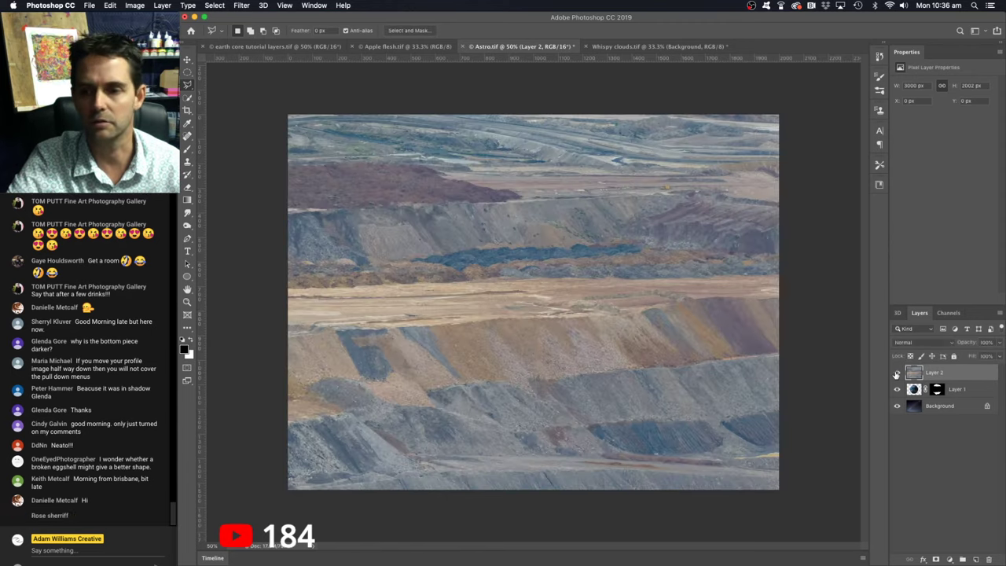
click(896, 375)
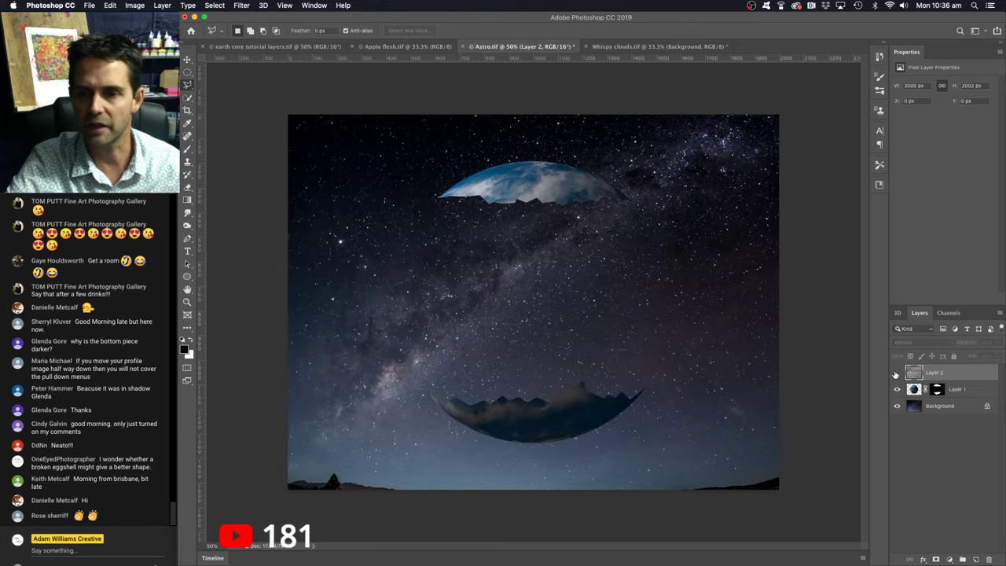
click(896, 375)
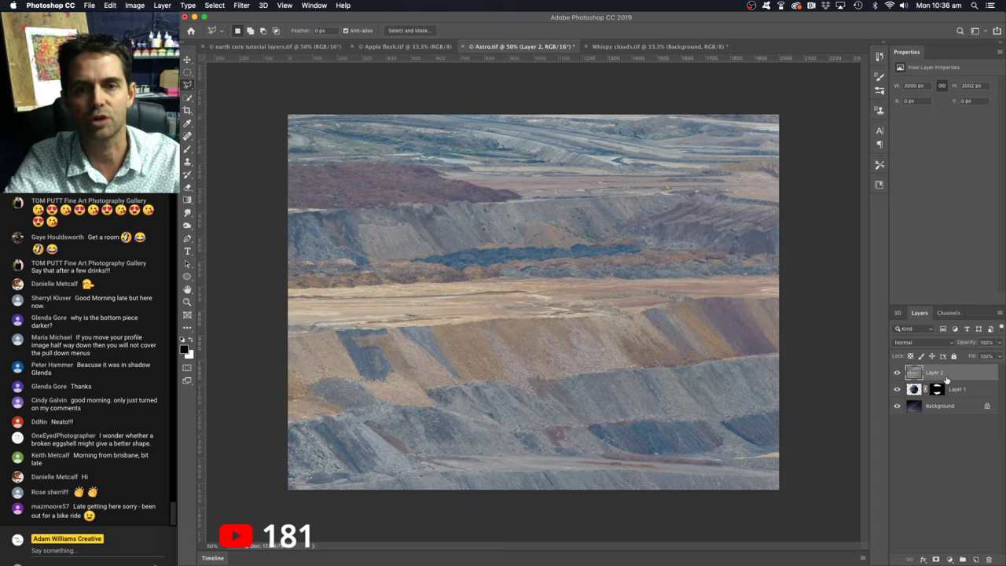
Step: Free-transform the quarry image to about half size (1517 × 1013 px), centred over the globe
key(super+t)
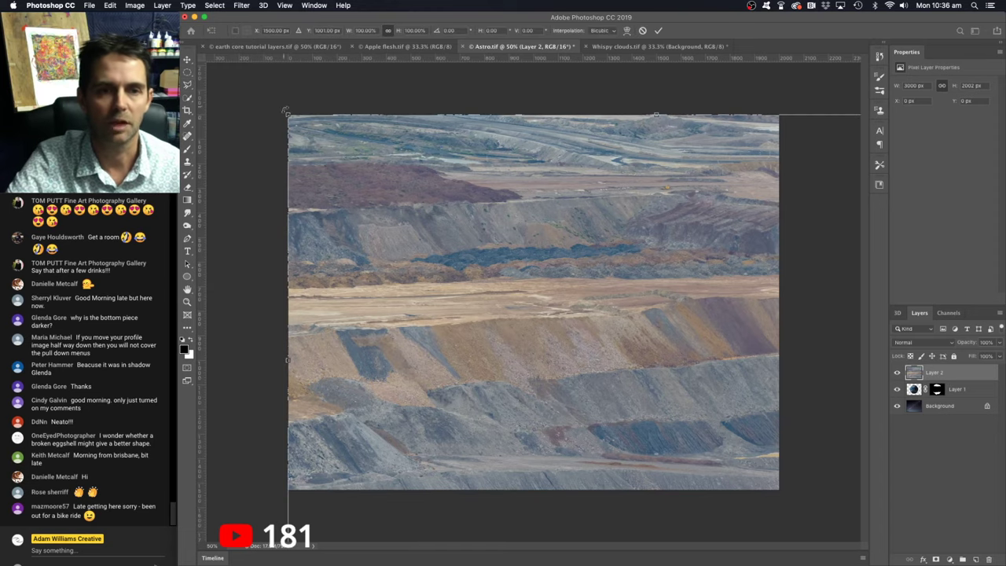
drag(285, 110, 505, 260)
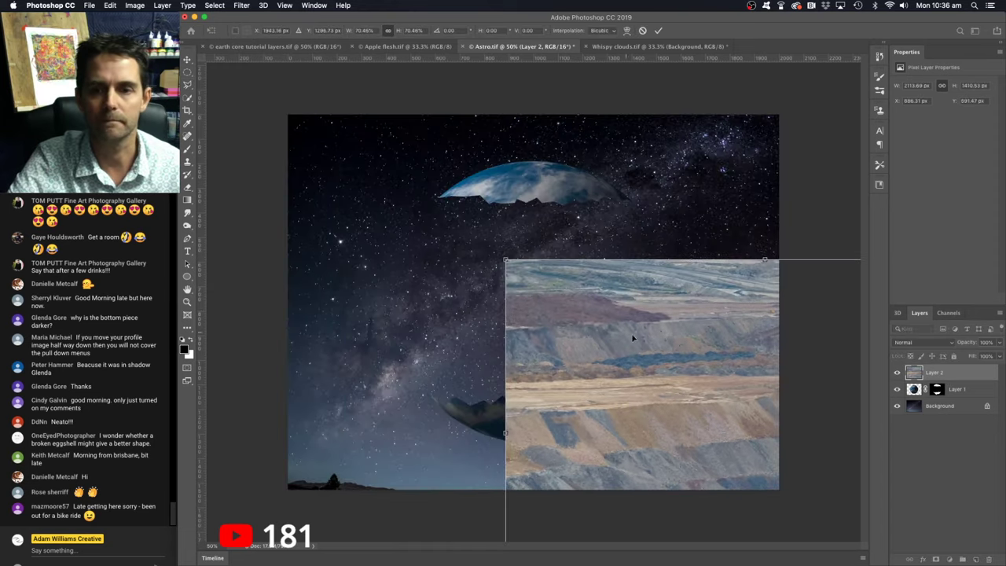
drag(632, 338, 407, 174)
drag(288, 107, 373, 181)
drag(505, 271, 443, 257)
drag(313, 150, 377, 188)
drag(511, 291, 492, 269)
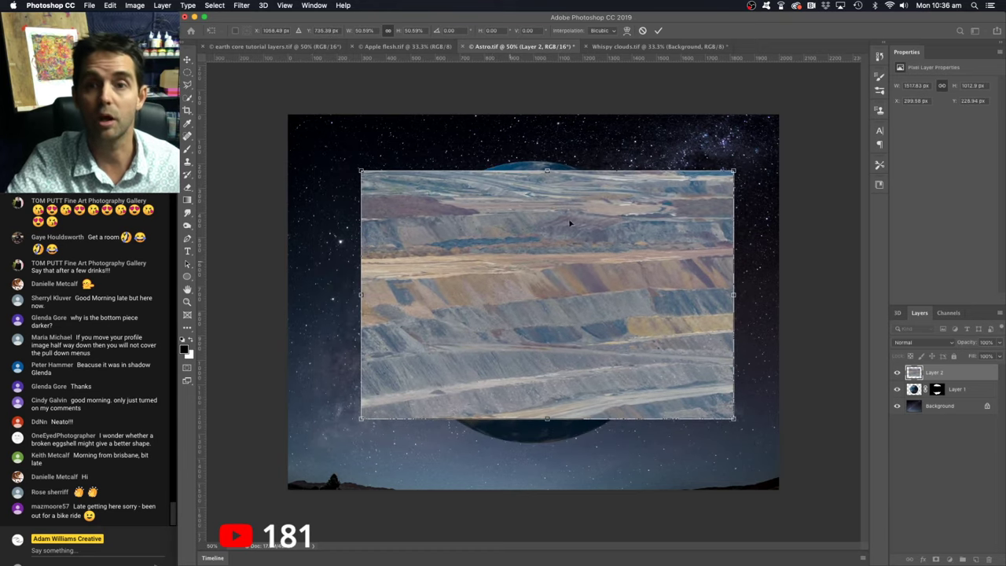
click(658, 30)
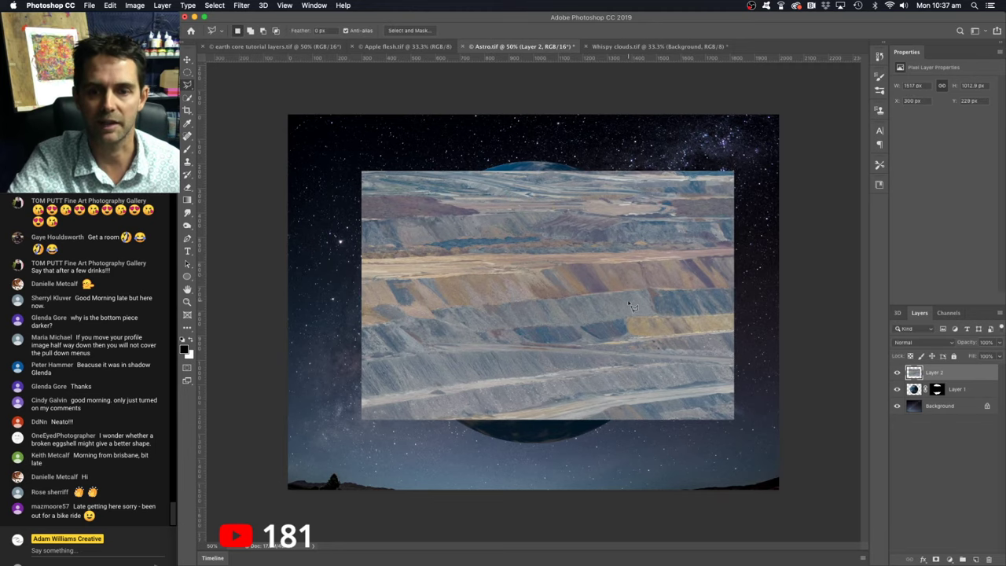
Step: Nudge the quarry image slightly left and move Layer 2 below the globe's Layer 1
key(v)
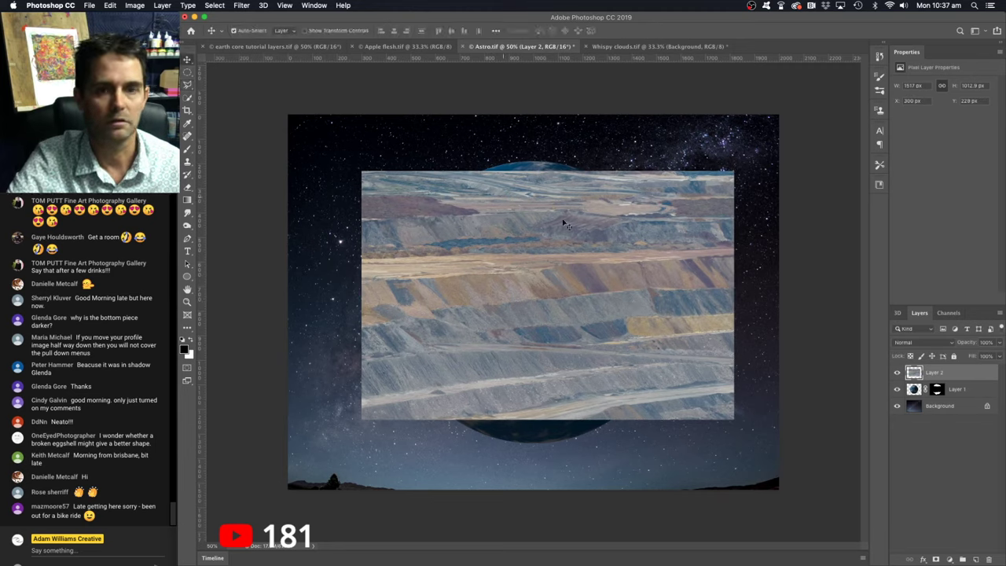
drag(610, 240, 595, 241)
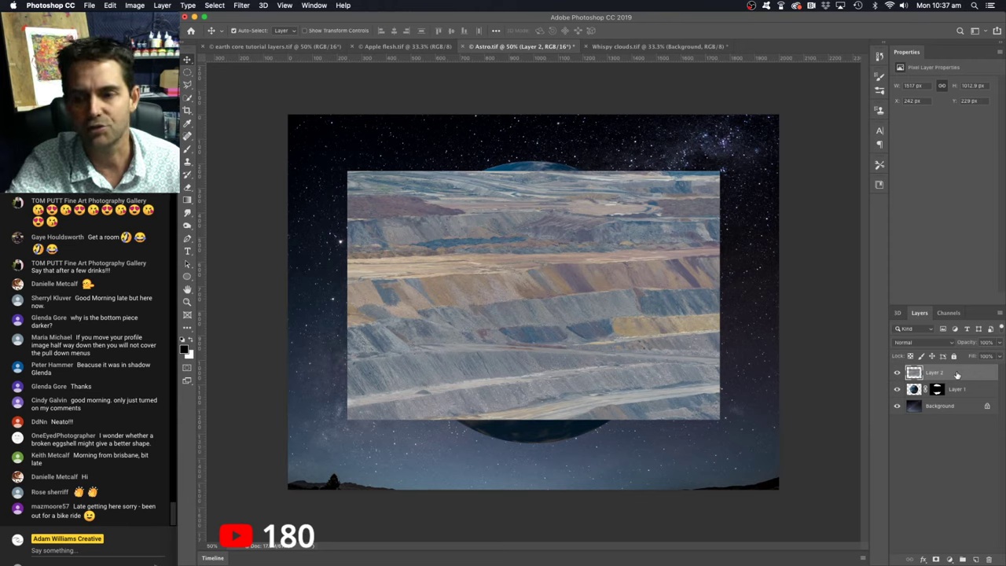
drag(957, 375, 953, 394)
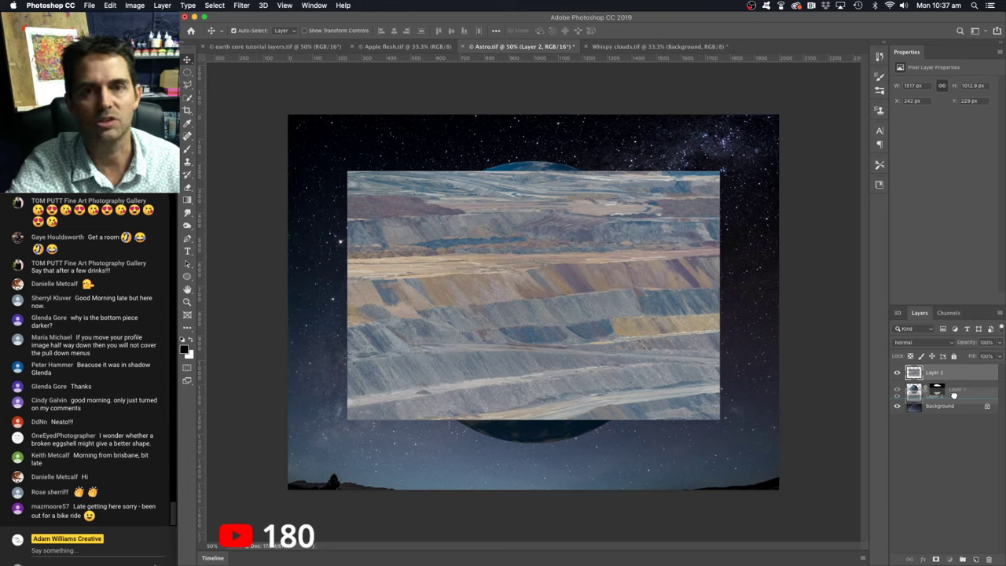
drag(953, 395, 955, 399)
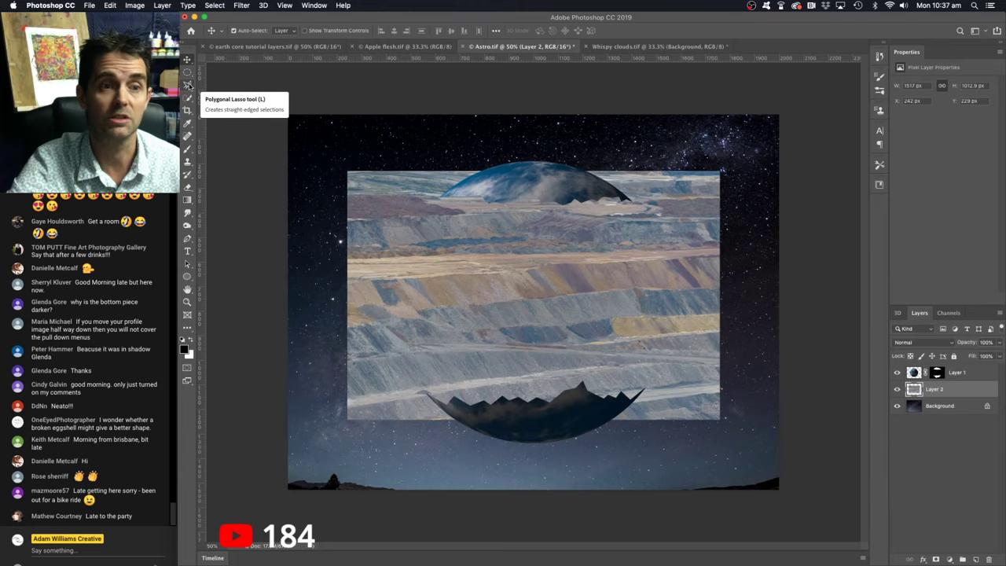
Step: Switch to the Polygonal Lasso Tool and zoom the view in to 66.7%
drag(189, 85, 227, 96)
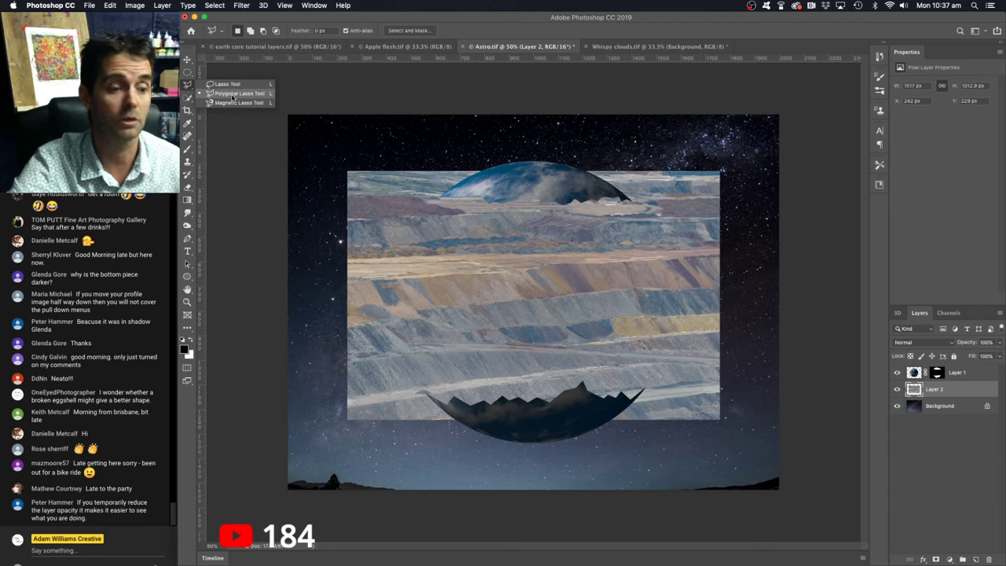
click(233, 97)
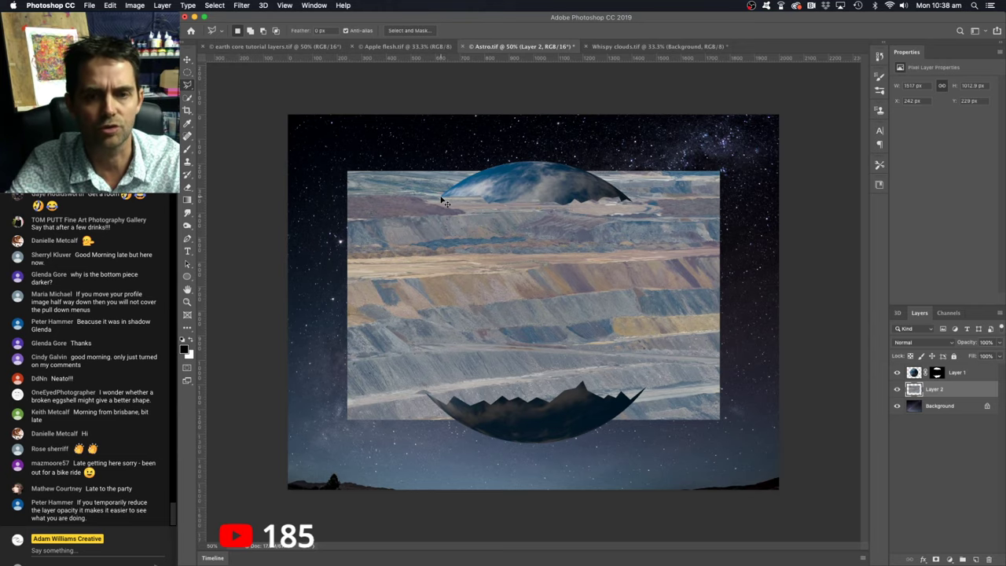
key(super+equal)
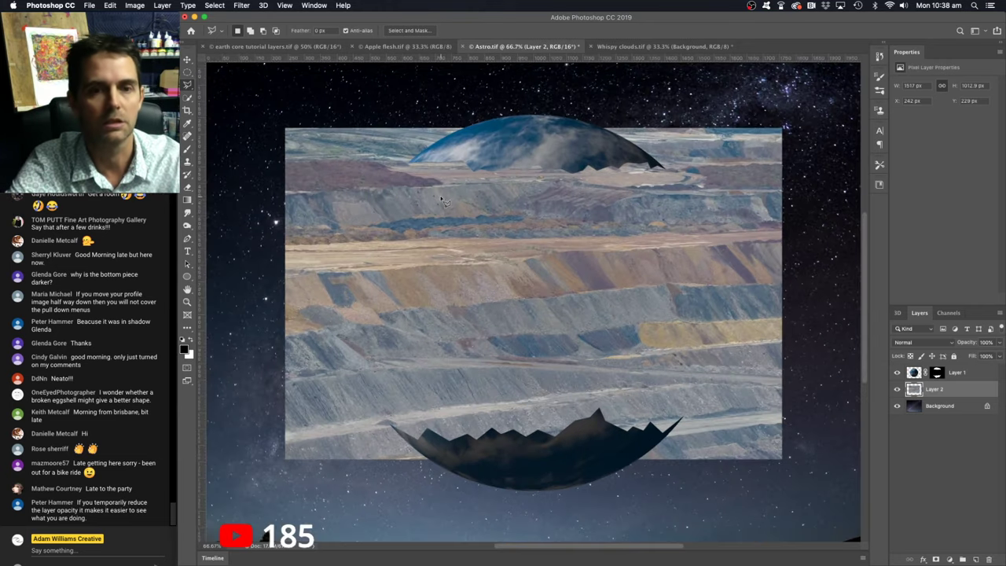
click(409, 165)
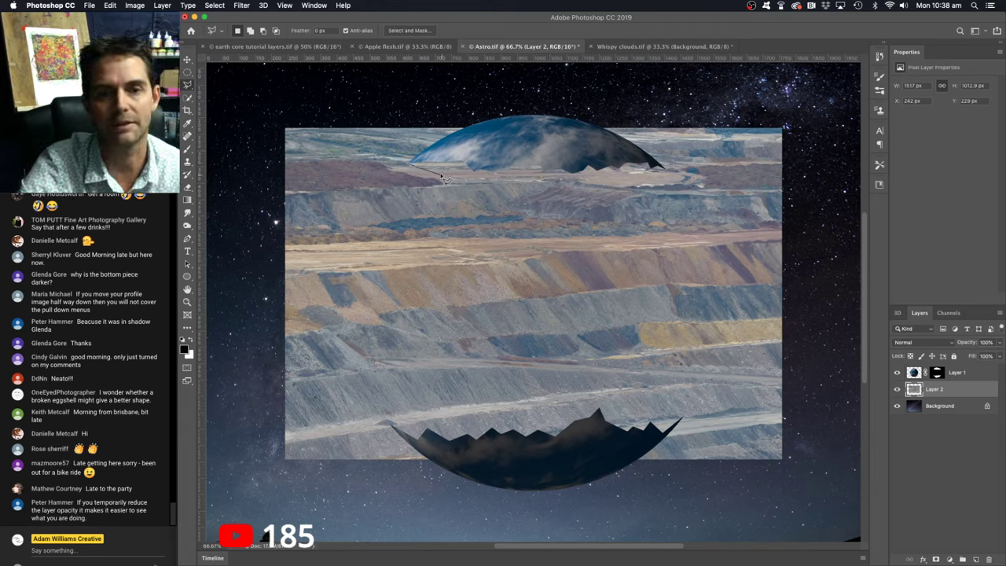
click(449, 175)
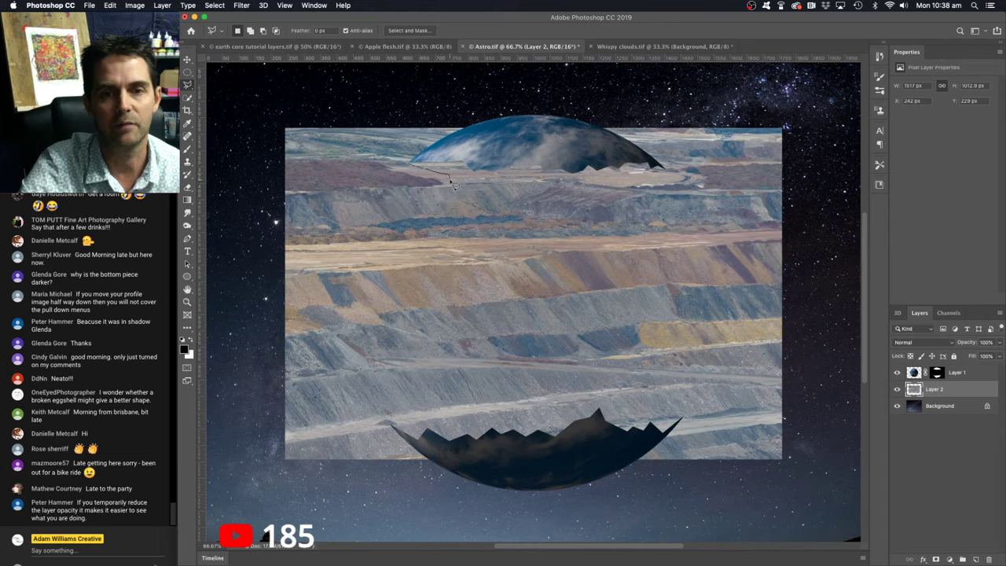
mouse_move(462, 206)
mouse_down()
mouse_move(494, 268)
mouse_move(491, 299)
mouse_move(421, 423)
mouse_up()
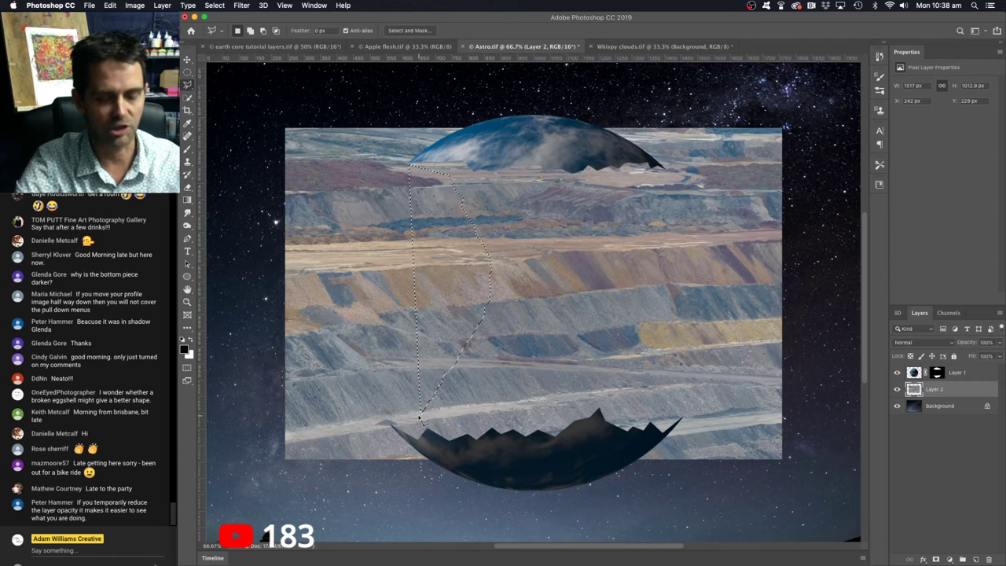
click(421, 422)
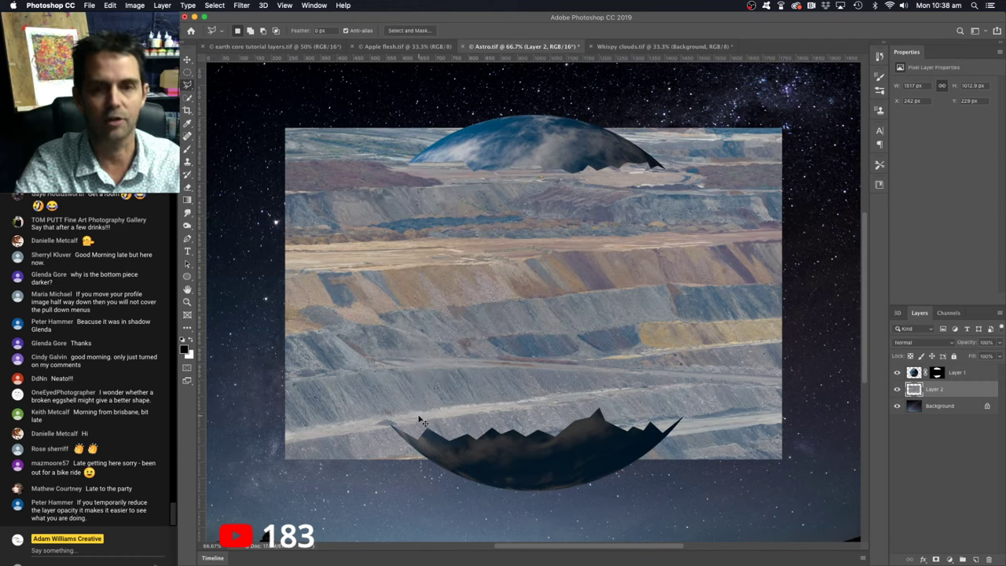
click(410, 167)
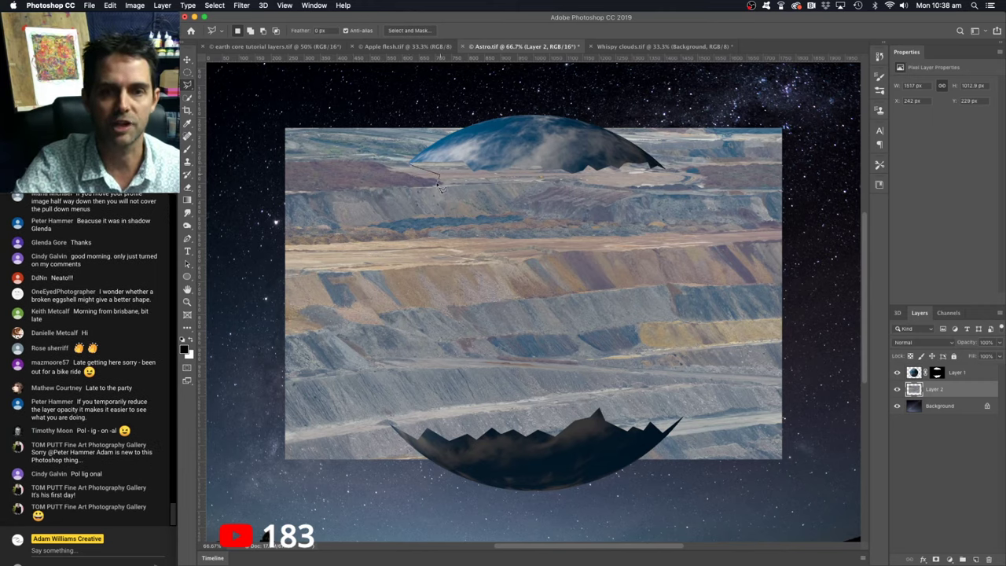
mouse_move(445, 192)
mouse_down()
mouse_move(453, 230)
mouse_move(488, 299)
mouse_move(440, 361)
mouse_move(398, 427)
mouse_up()
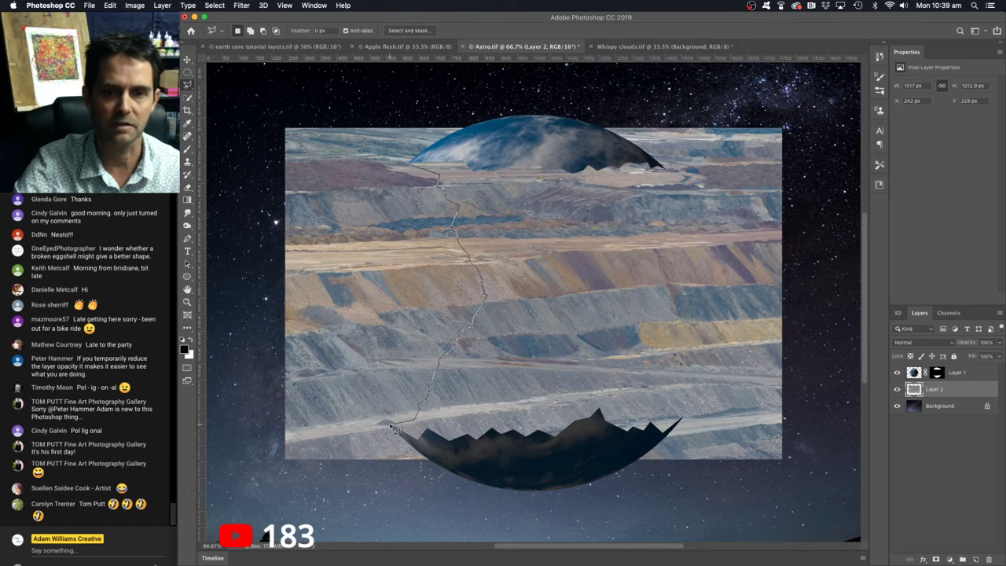
mouse_move(395, 428)
mouse_down()
mouse_move(398, 461)
mouse_move(430, 490)
mouse_move(498, 522)
mouse_move(654, 529)
mouse_move(697, 426)
mouse_move(653, 414)
mouse_move(621, 358)
mouse_move(607, 294)
mouse_move(626, 246)
mouse_up()
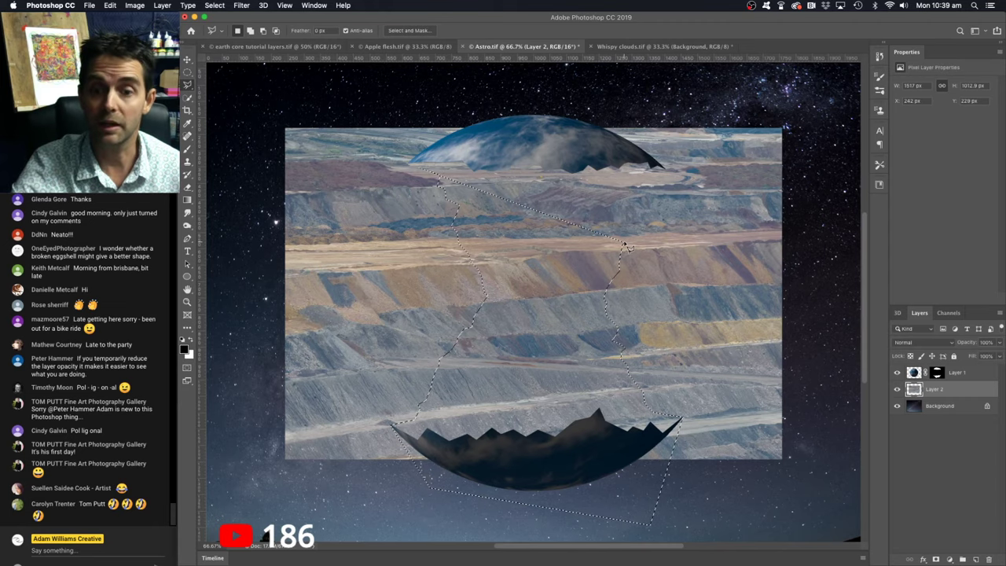
click(625, 243)
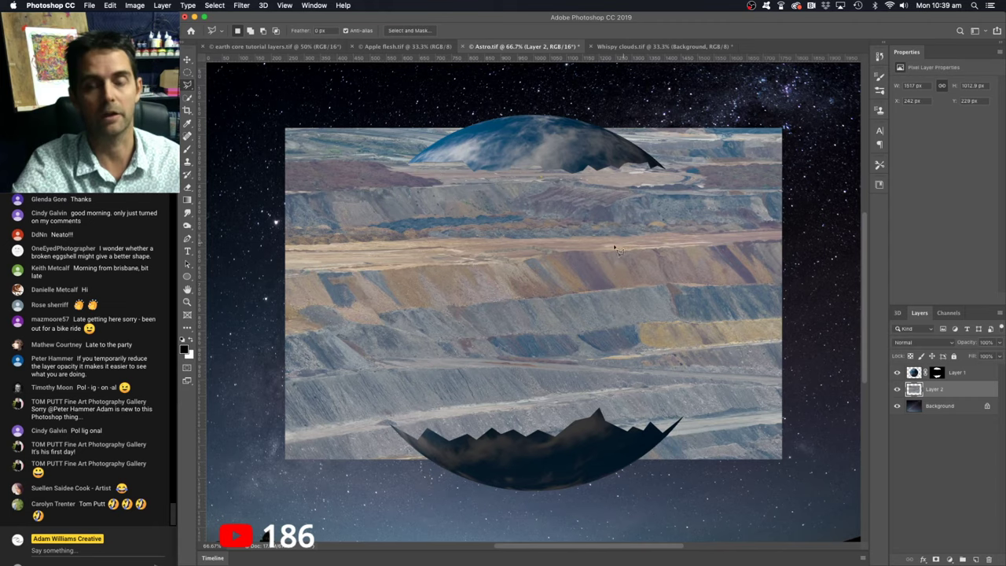
Step: Outline a jagged hourglass shape over the quarry and add it as Layer 2's mask
click(410, 165)
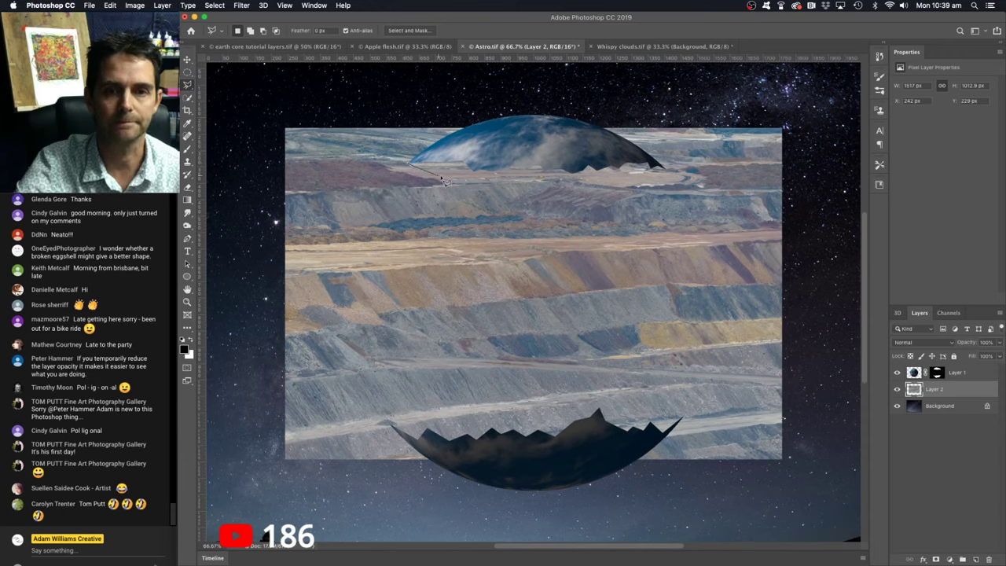
click(442, 183)
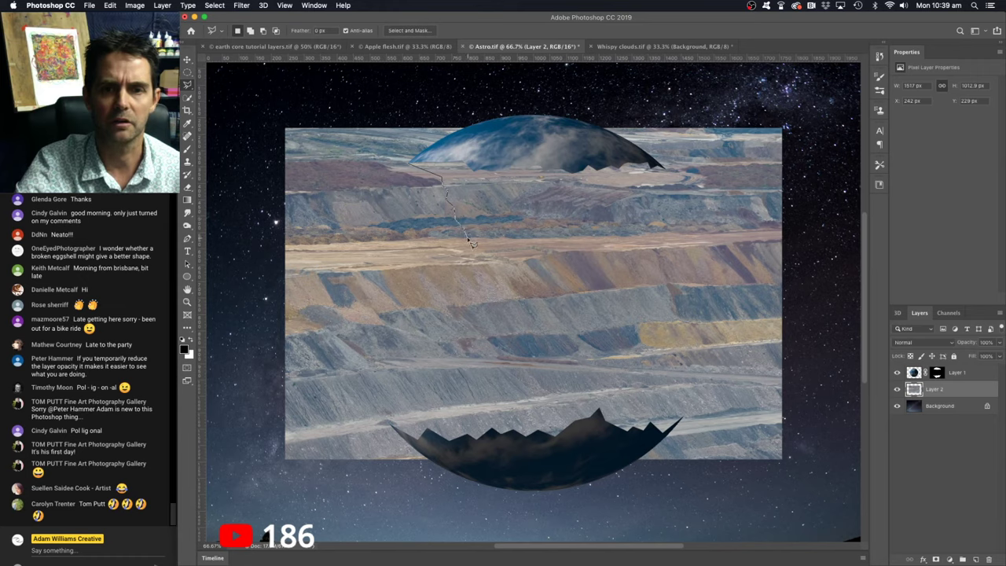
mouse_move(471, 253)
mouse_down()
mouse_move(486, 280)
mouse_move(483, 318)
mouse_move(416, 422)
mouse_move(392, 428)
mouse_move(441, 494)
mouse_move(554, 511)
mouse_move(690, 503)
mouse_move(715, 450)
mouse_move(688, 422)
mouse_move(642, 406)
mouse_move(616, 361)
mouse_move(598, 279)
mouse_move(611, 274)
mouse_move(614, 247)
mouse_up()
mouse_move(618, 247)
mouse_down()
mouse_move(641, 182)
mouse_move(670, 171)
mouse_move(659, 180)
mouse_move(658, 126)
mouse_move(412, 120)
mouse_move(410, 167)
mouse_up()
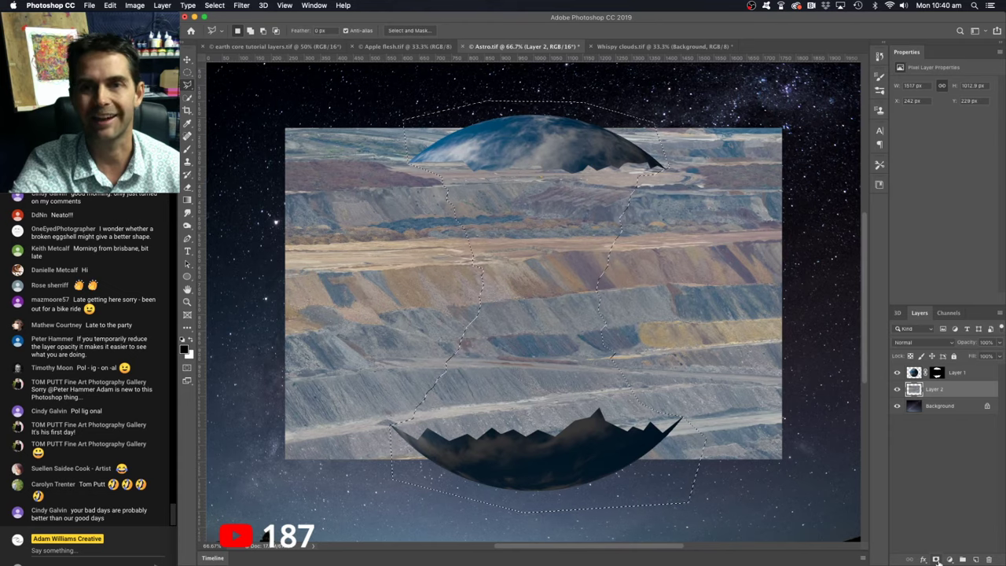
click(936, 559)
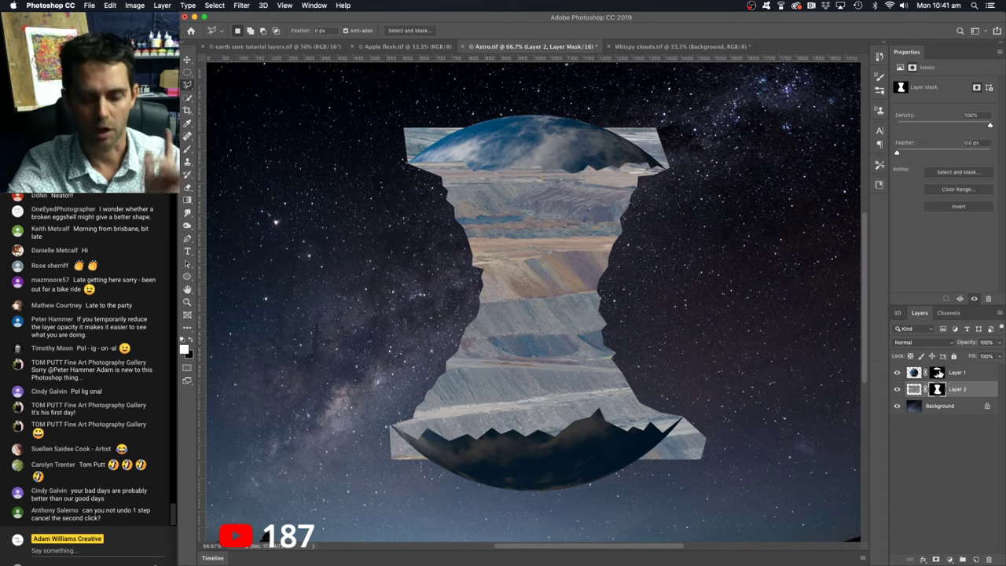
Step: Load Layer 1's mask as a selection and fill it black on the quarry mask to trim its edges
super+click(938, 374)
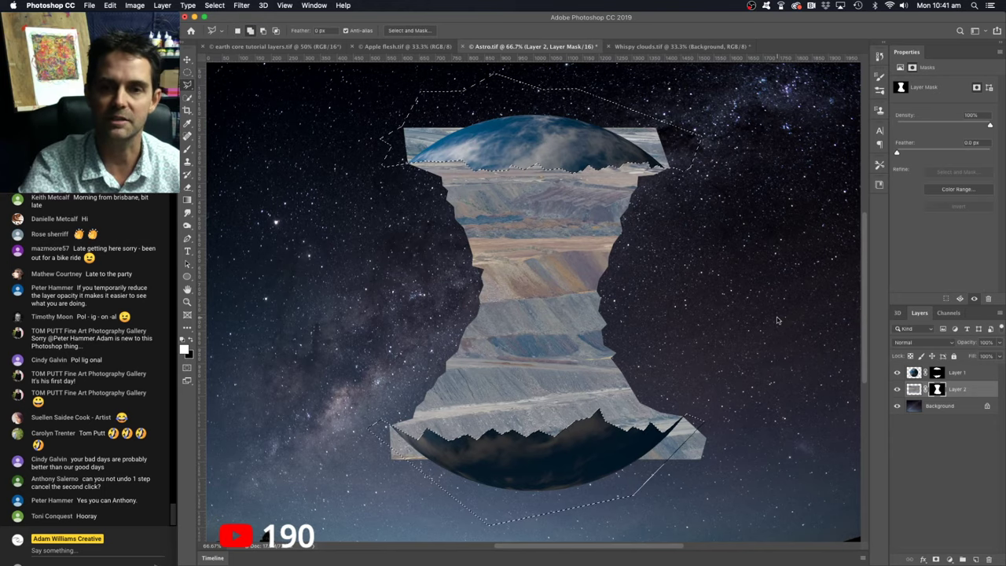
key(shift+BackSpace)
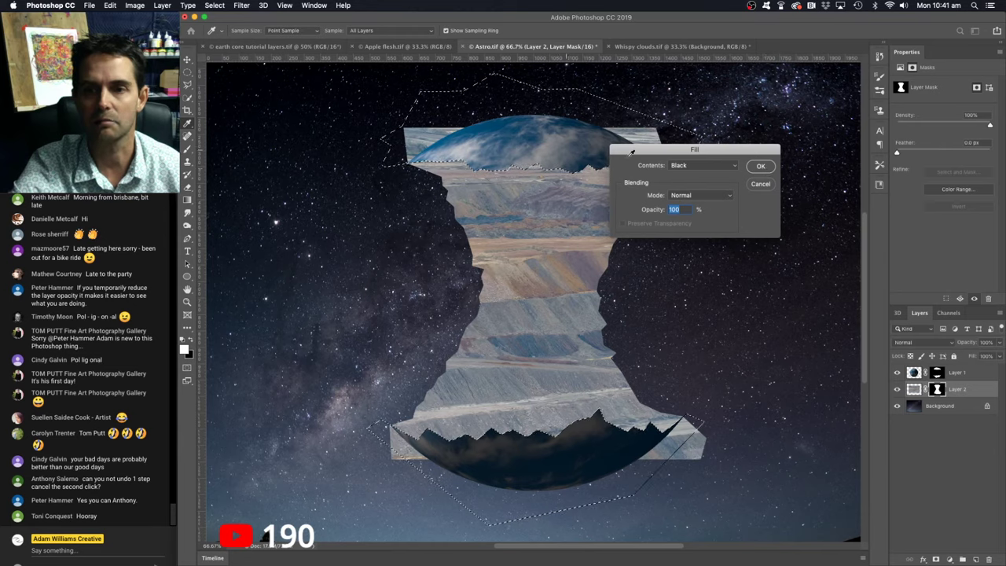
click(763, 167)
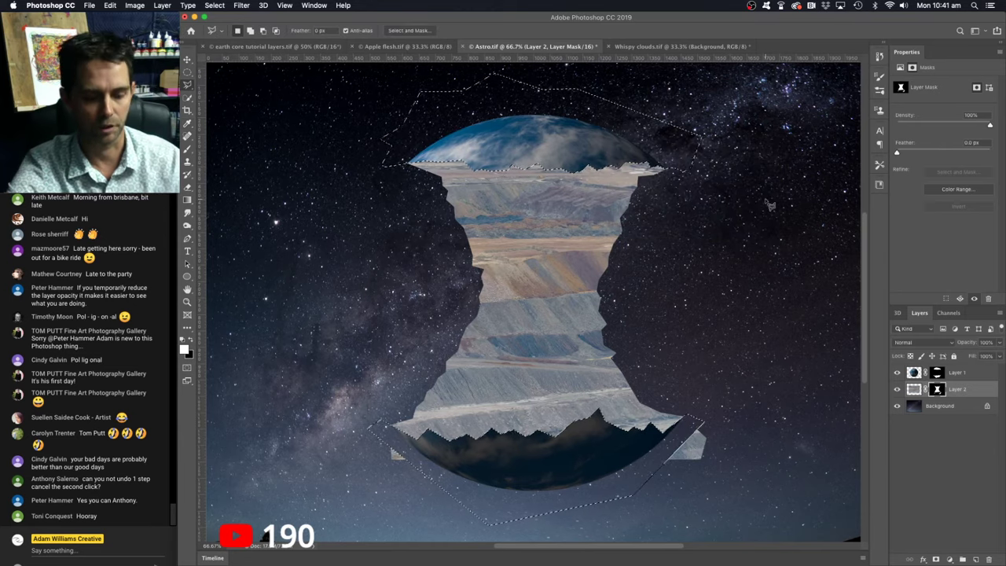
key(super+d)
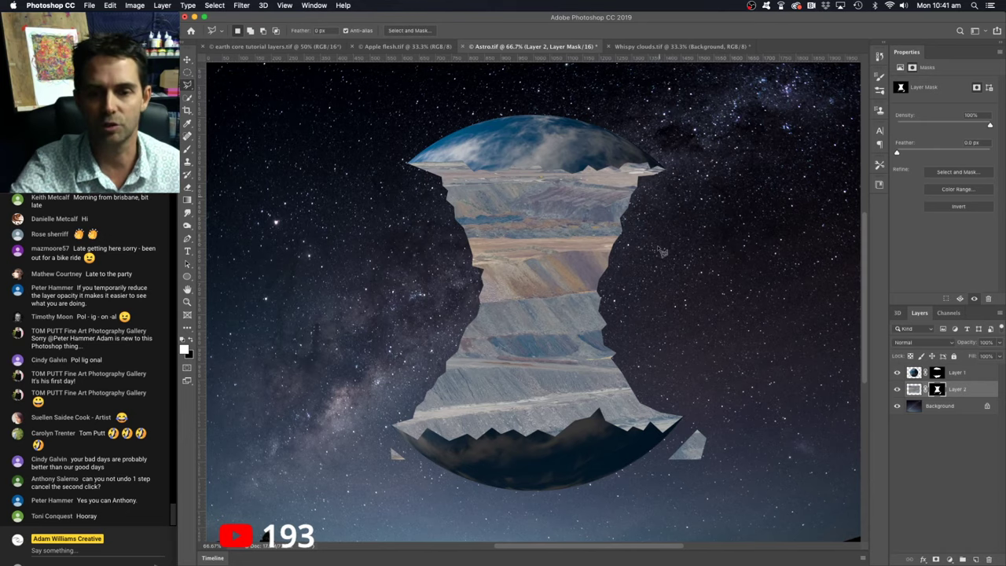
Step: Mask away the triangular quarry fragment near the globe's lower edge with a black fill
click(694, 423)
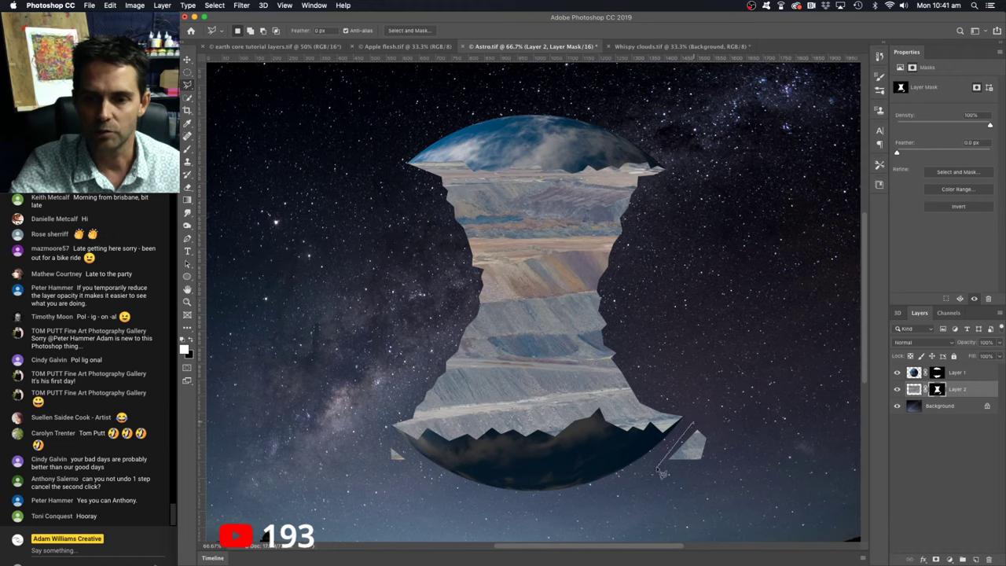
click(638, 487)
click(764, 477)
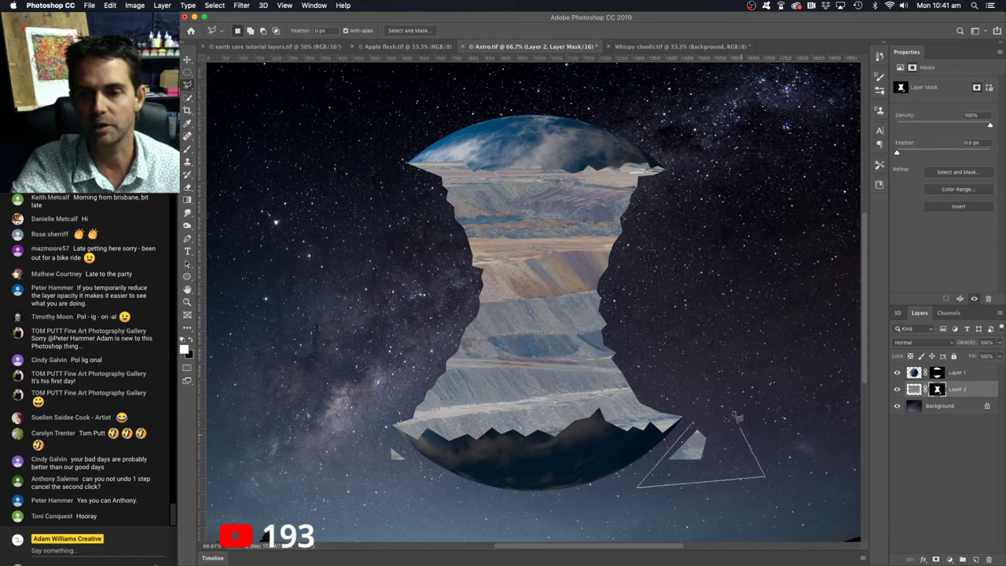
key(Return)
key(shift+BackSpace)
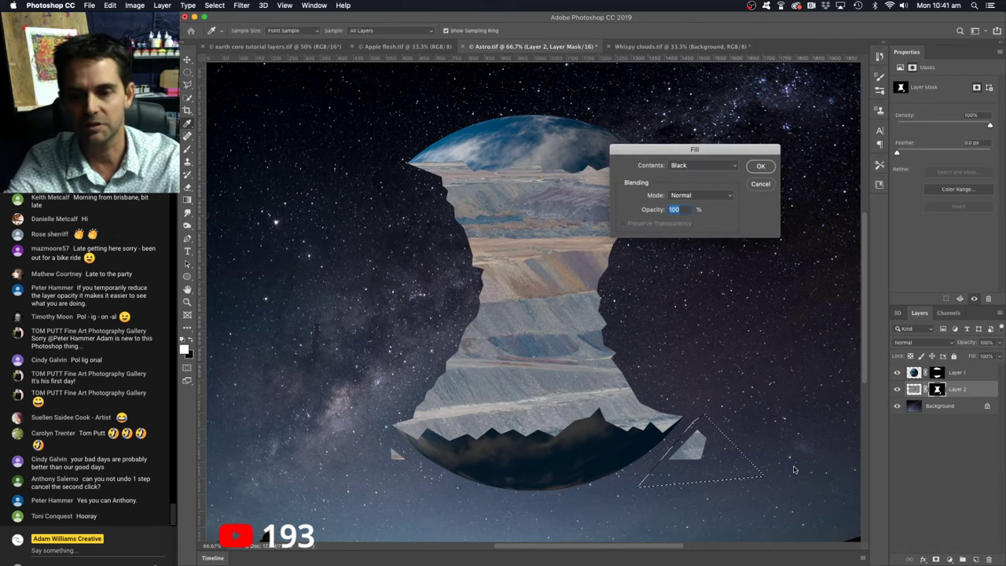
click(760, 166)
Step: Outline the stray shard below the globe's lower-left edge and fill it black on the mask
click(377, 441)
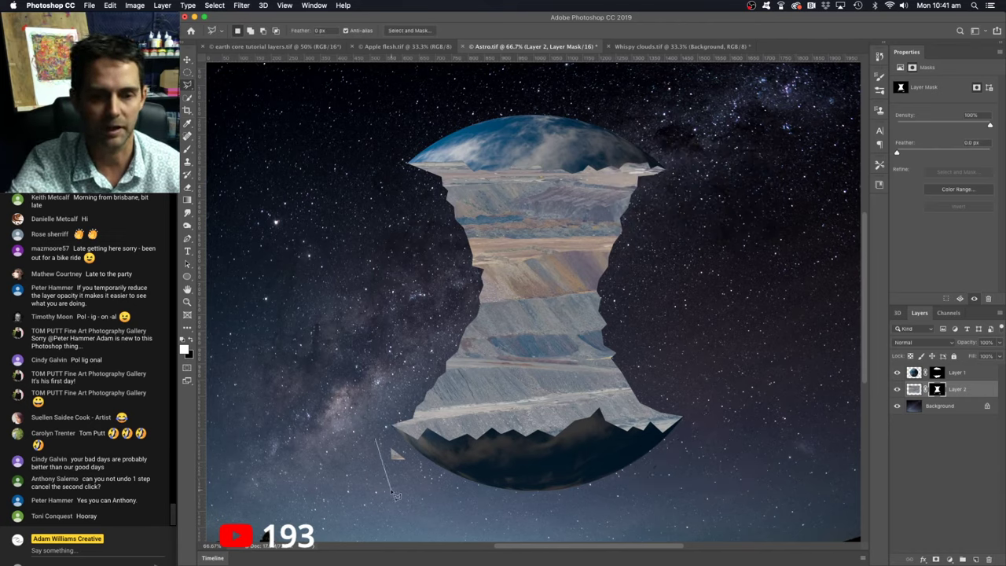
click(393, 491)
click(424, 479)
click(409, 454)
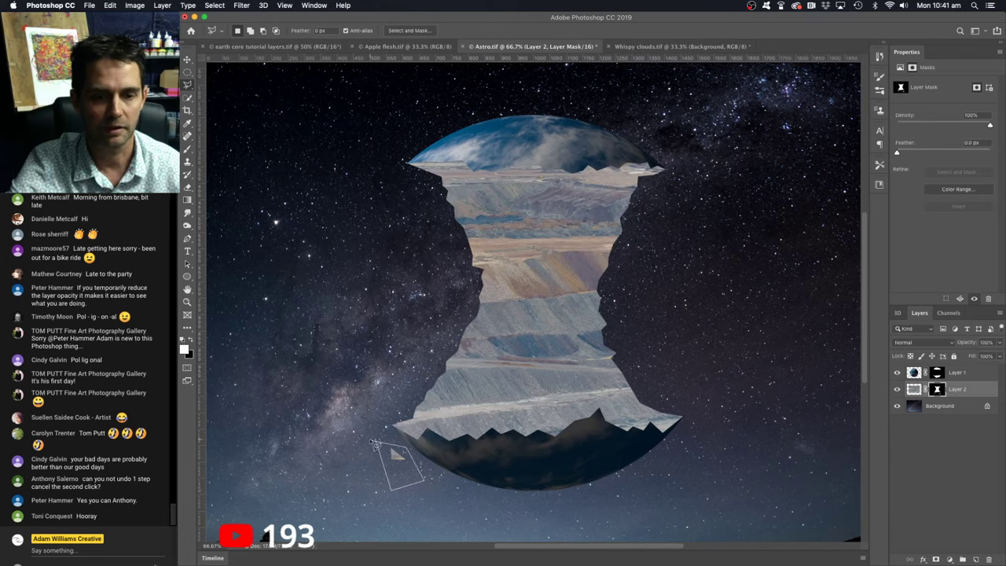
click(376, 441)
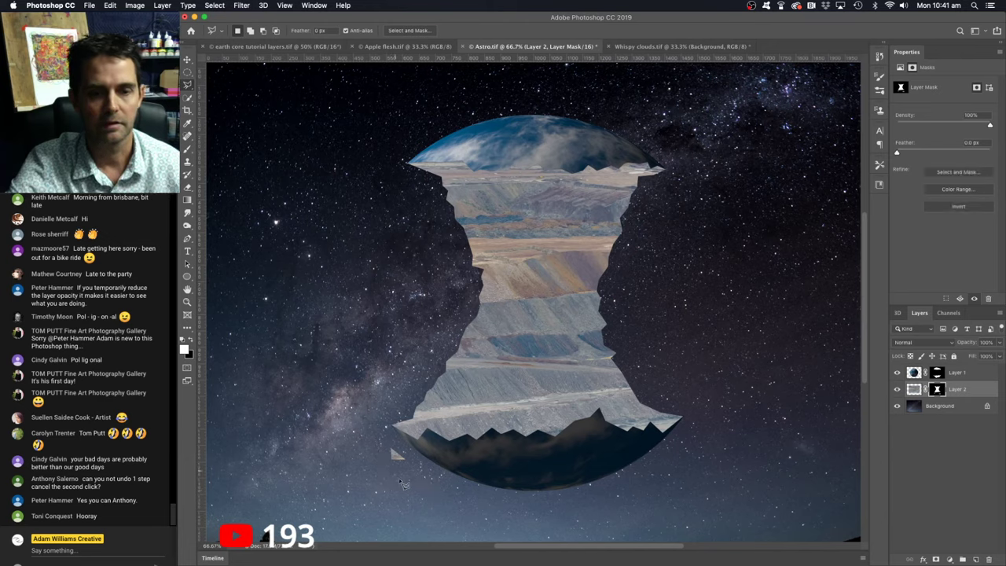
click(381, 438)
click(384, 478)
click(417, 474)
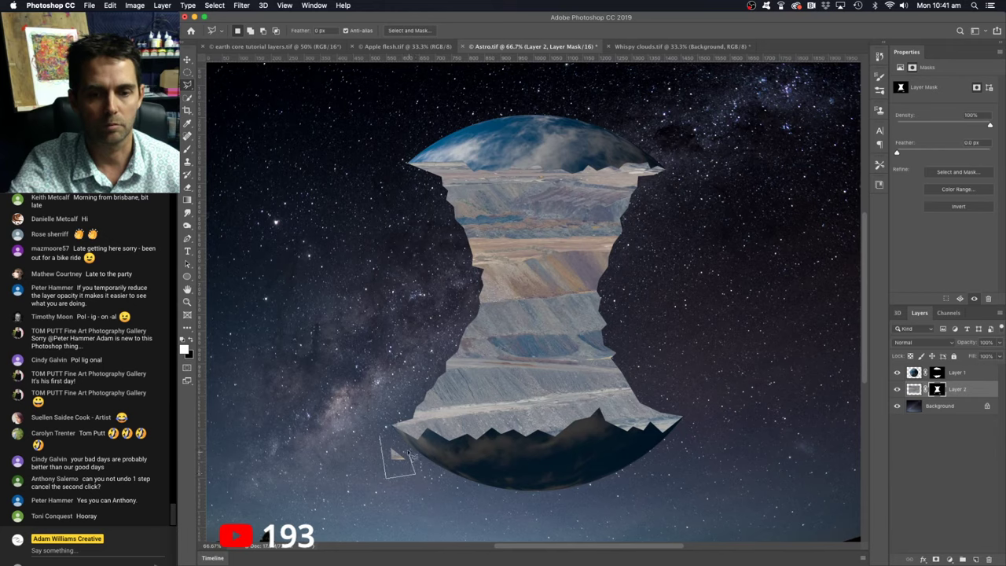
double_click(408, 454)
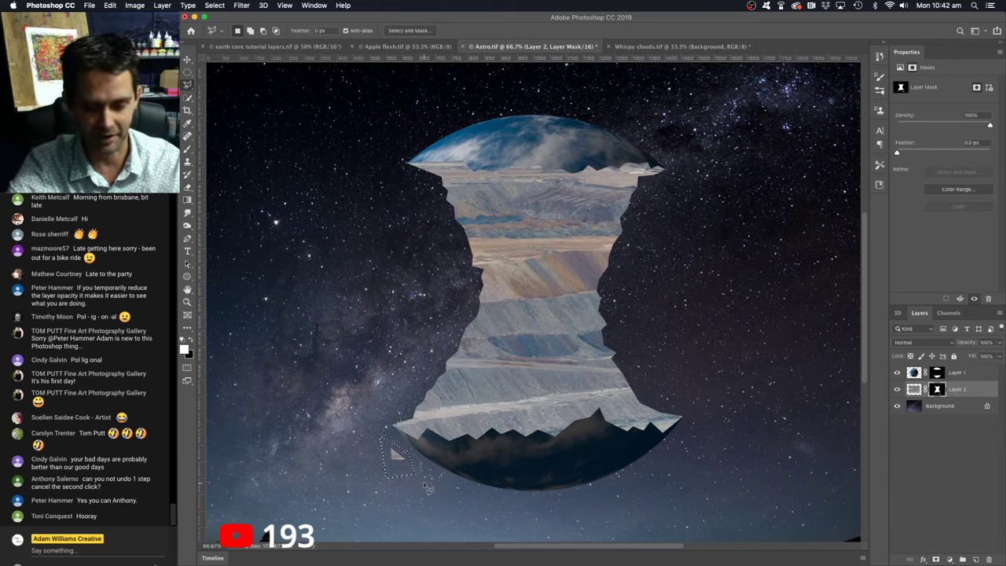
key(shift+BackSpace)
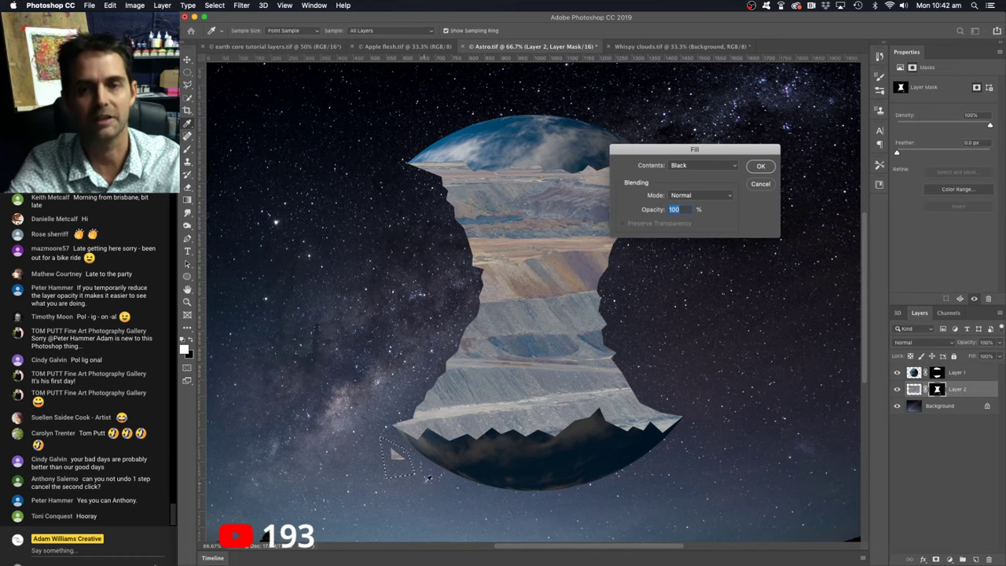
click(759, 165)
key(super+d)
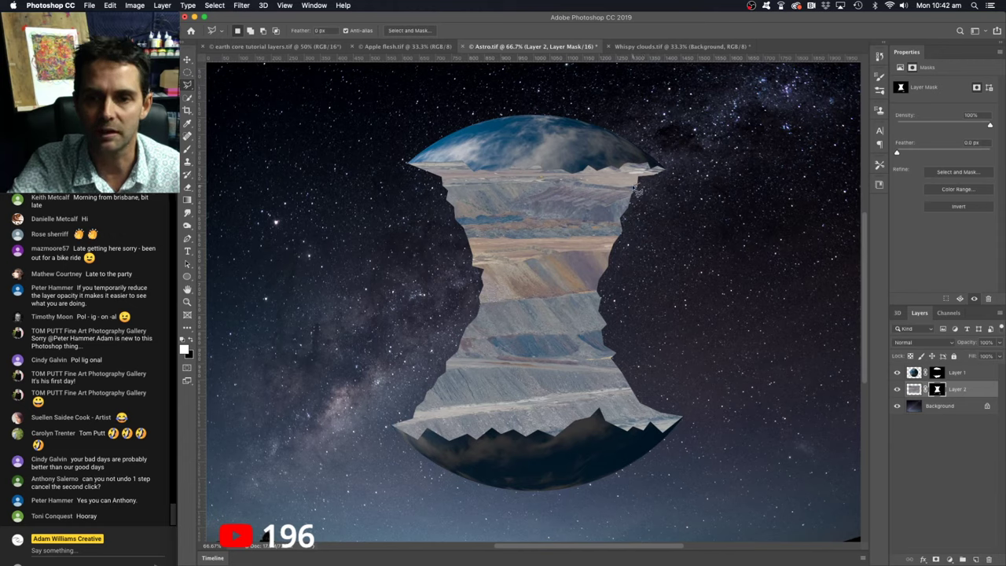
Step: Trim two strips off the quarry core's right rock edge with black mask fills
drag(633, 195, 588, 284)
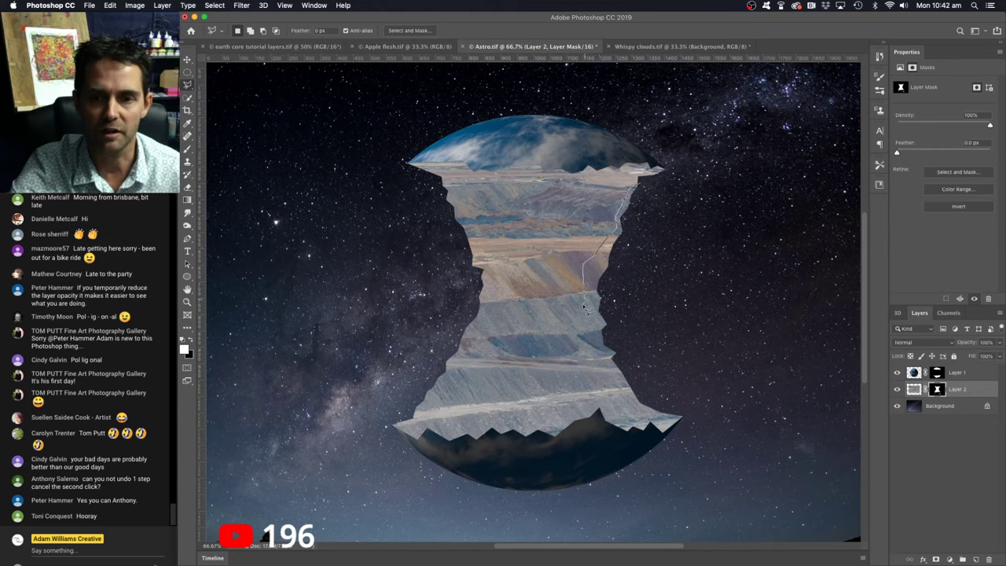
drag(592, 325, 598, 350)
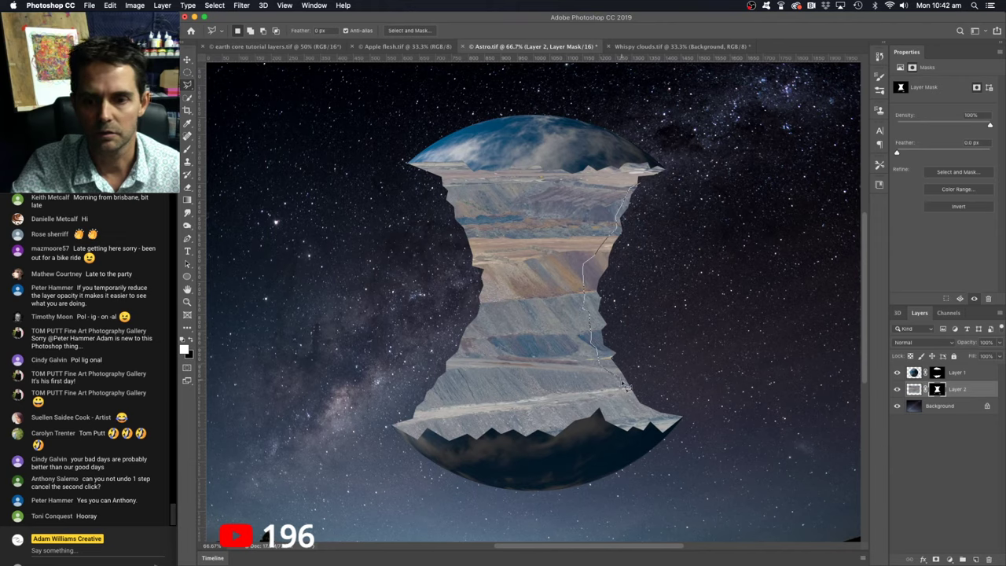
mouse_move(624, 388)
mouse_down()
mouse_move(679, 418)
mouse_move(699, 329)
mouse_move(687, 227)
mouse_move(649, 188)
mouse_up()
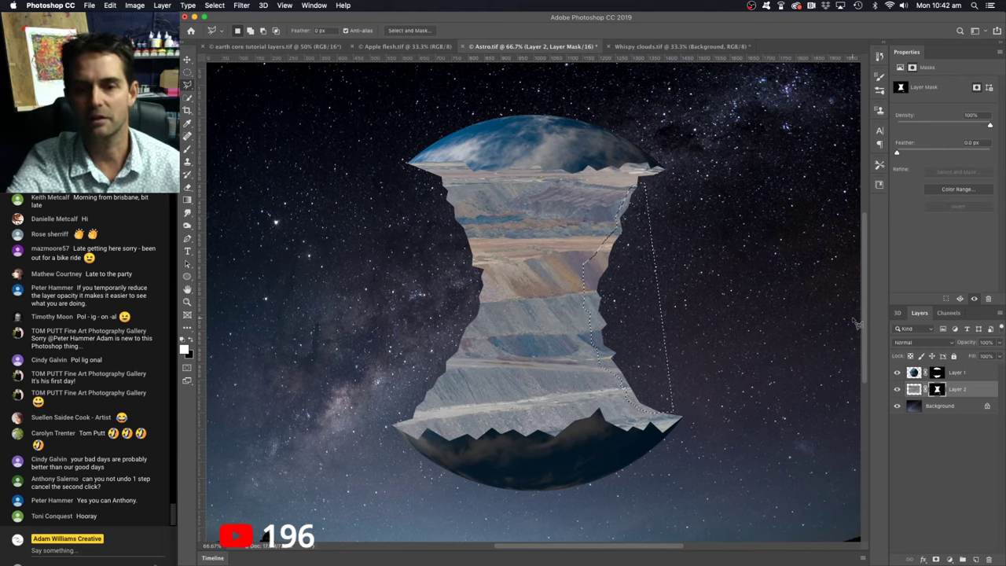
key(shift+BackSpace)
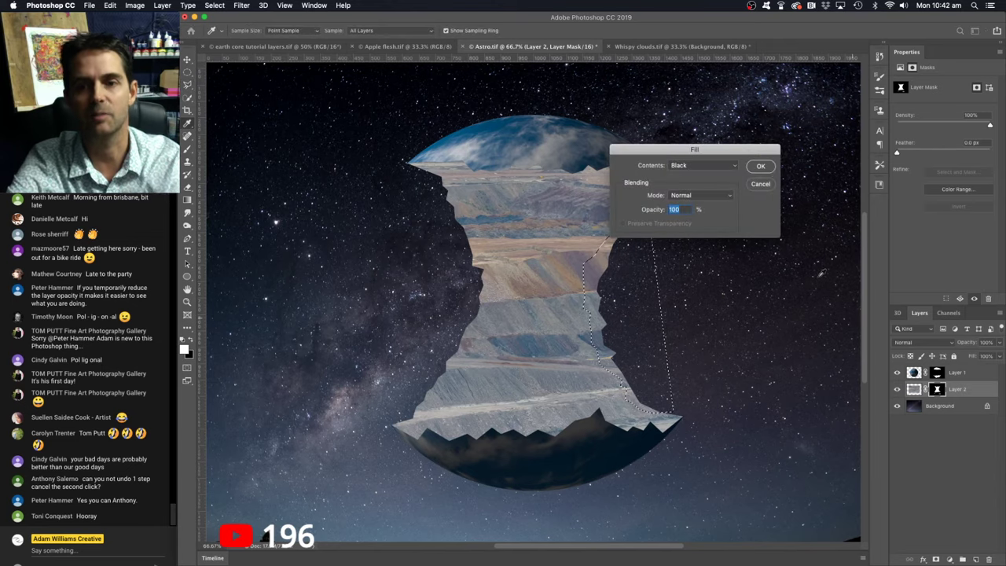
click(761, 166)
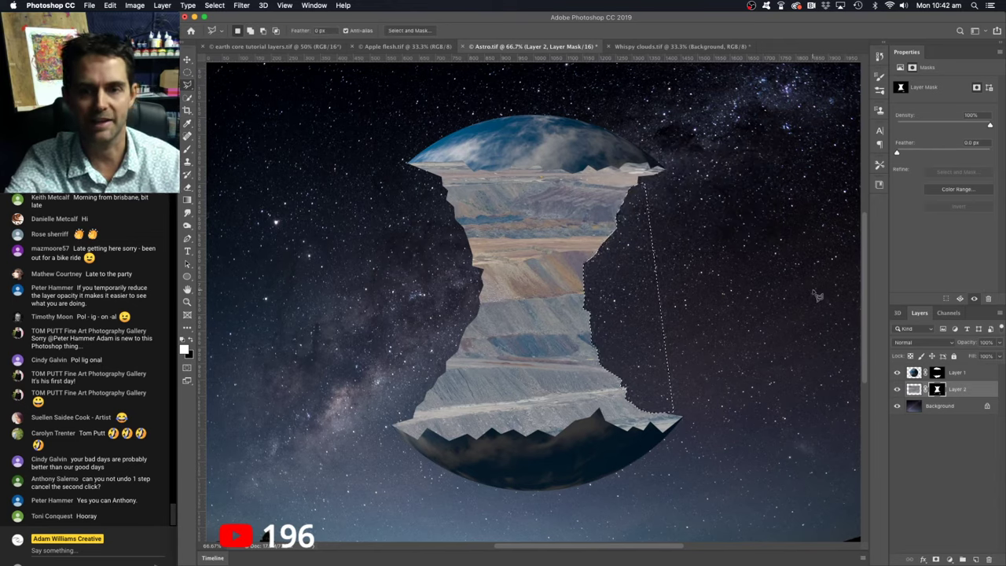
key(super+d)
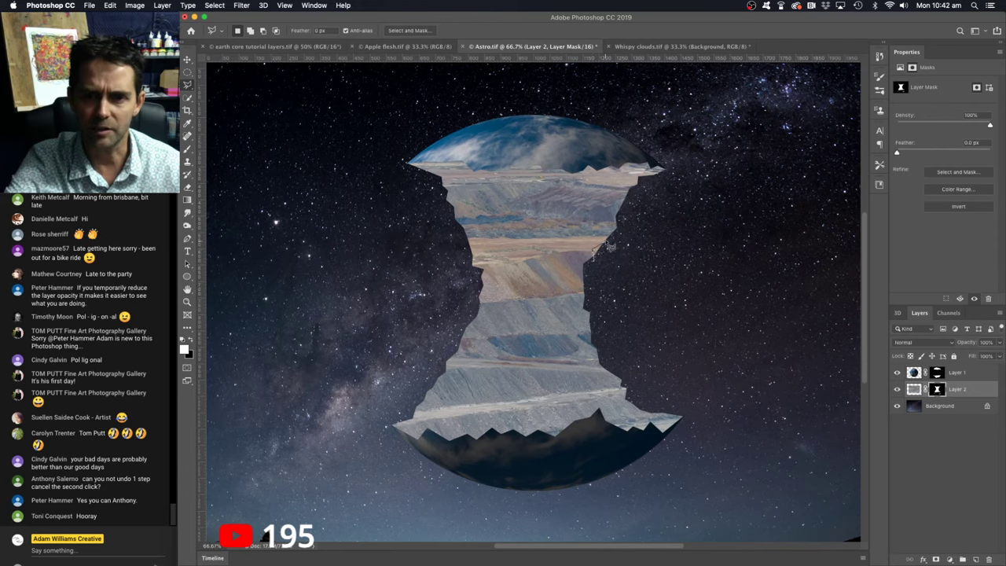
mouse_move(608, 243)
mouse_down()
mouse_move(621, 235)
mouse_move(632, 259)
mouse_up()
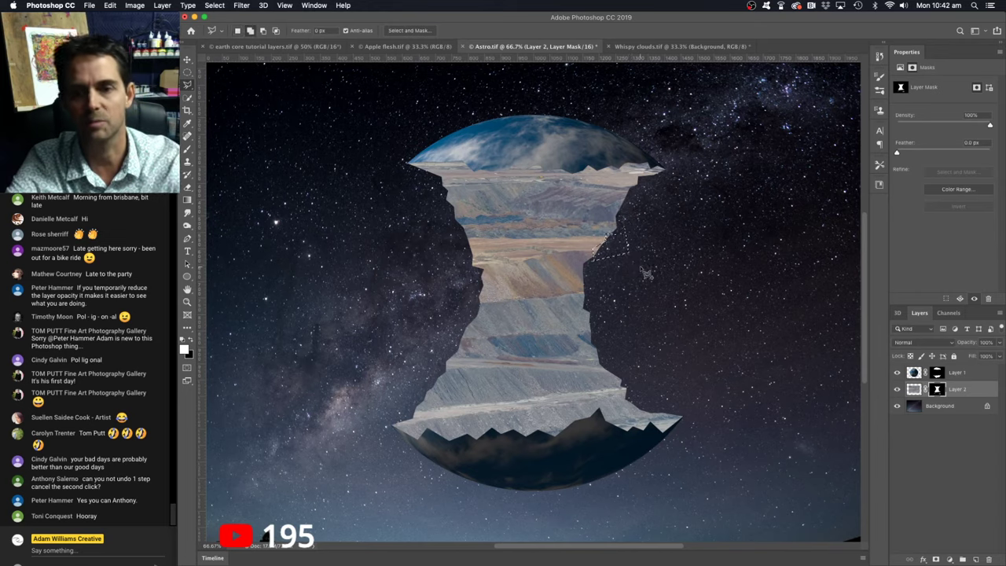
key(shift+BackSpace)
click(759, 167)
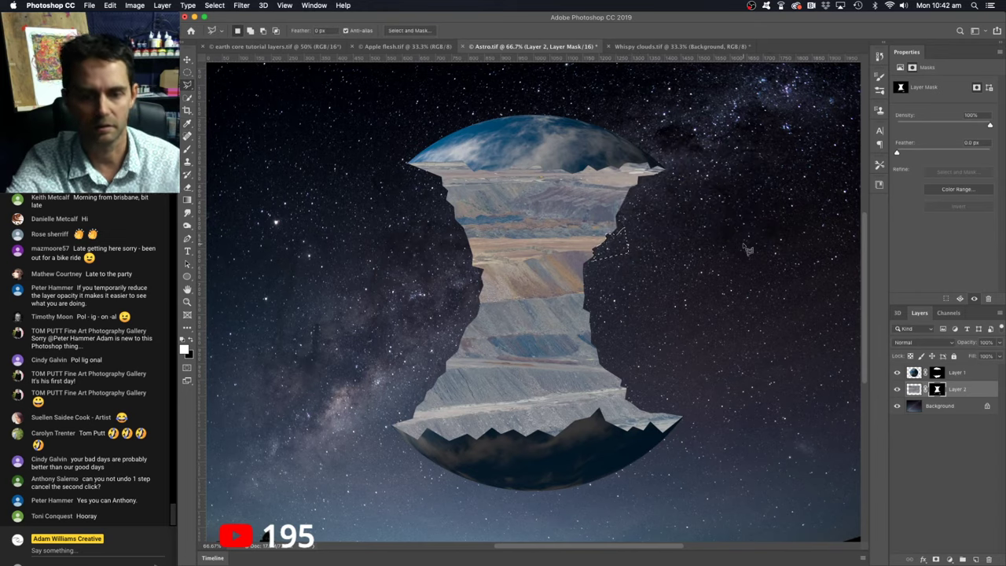
key(super+d)
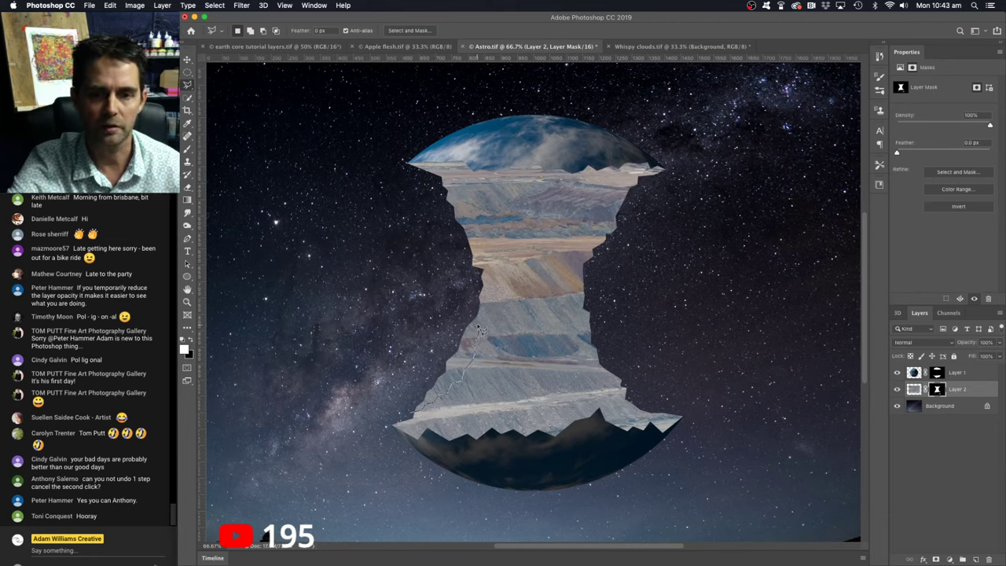
Step: Hide a notch along the core's lower-left rock edge with a black mask fill
mouse_move(481, 331)
mouse_down()
mouse_move(477, 321)
mouse_move(423, 331)
mouse_move(411, 410)
mouse_up()
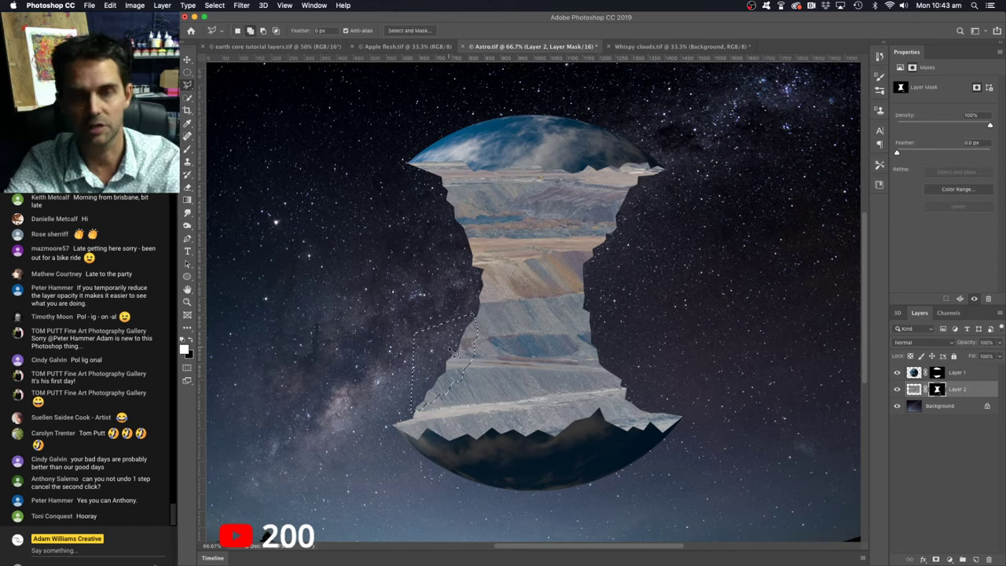
key(shift+BackSpace)
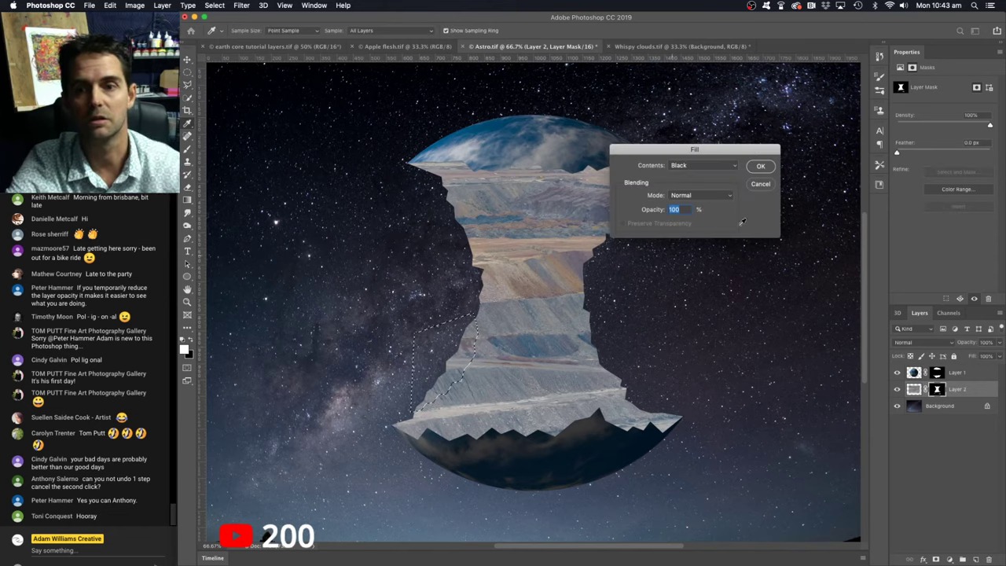
click(759, 167)
key(super+d)
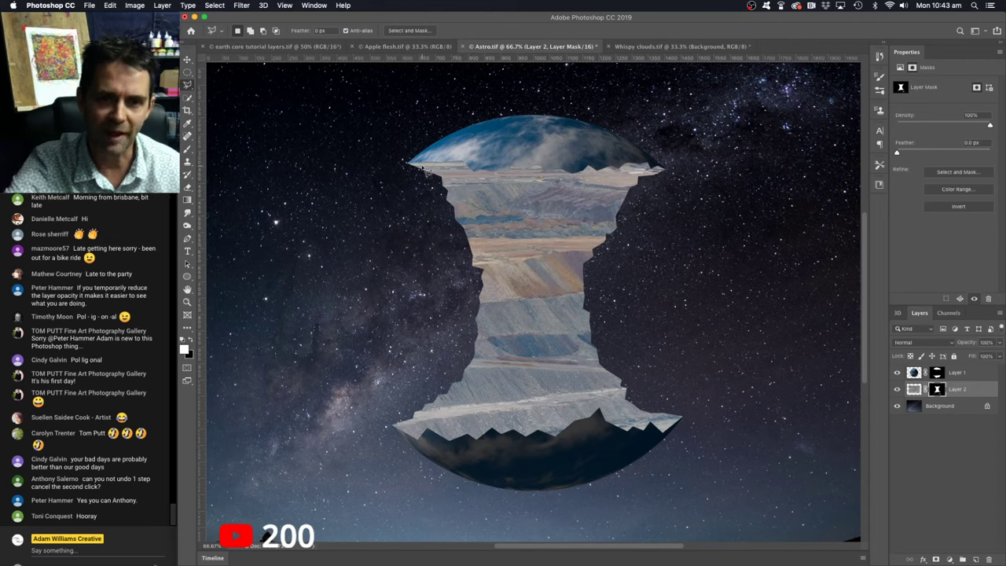
Step: Restore the core's upper-left strip by filling its outline with White on the mask
mouse_move(424, 169)
mouse_down()
mouse_move(473, 236)
mouse_move(468, 173)
mouse_up()
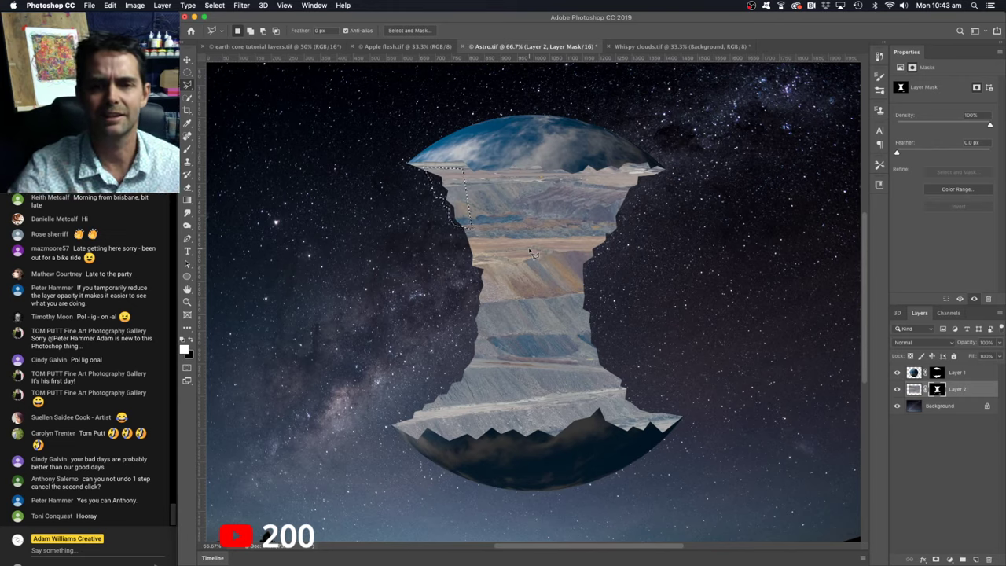
key(shift+BackSpace)
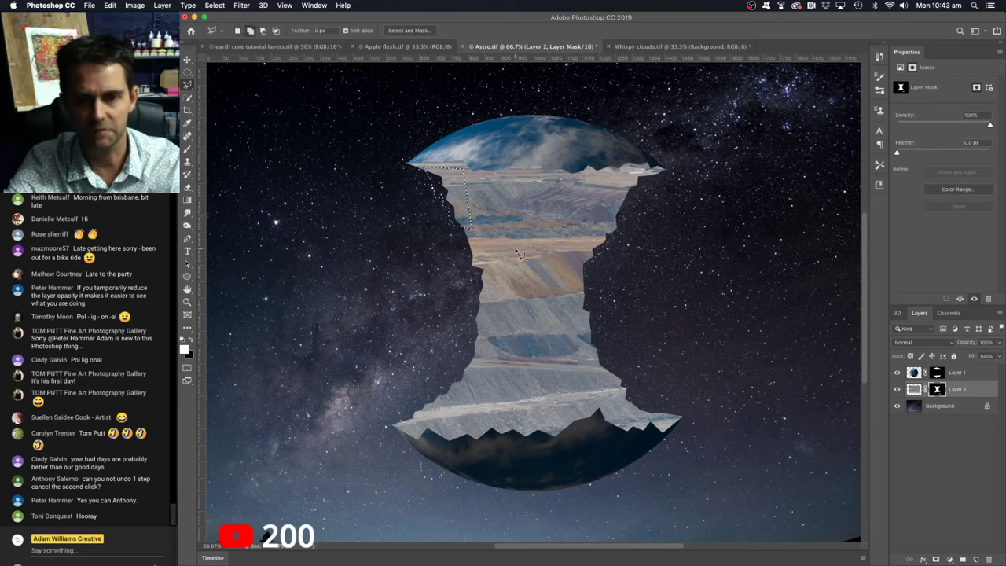
click(704, 166)
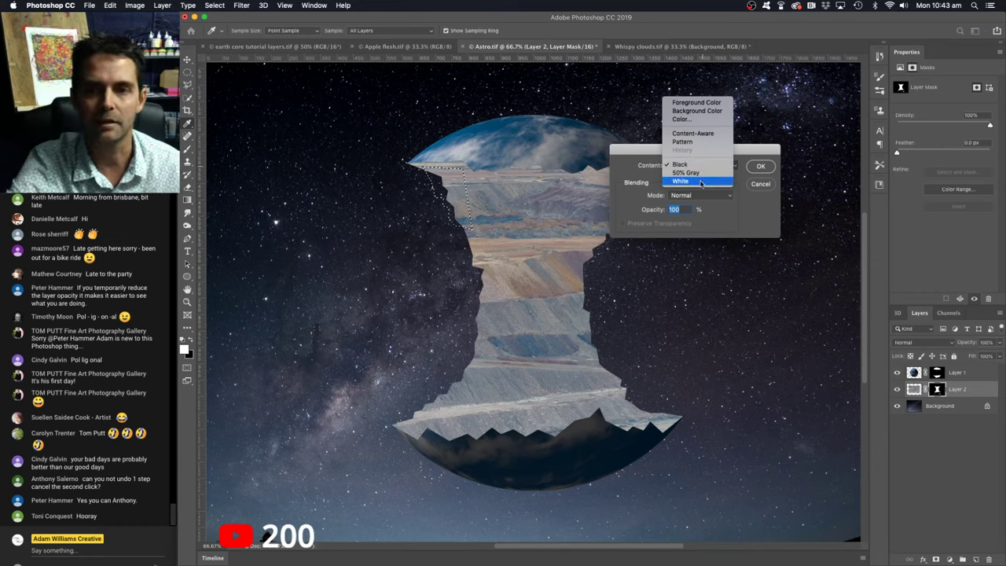
click(701, 182)
click(764, 166)
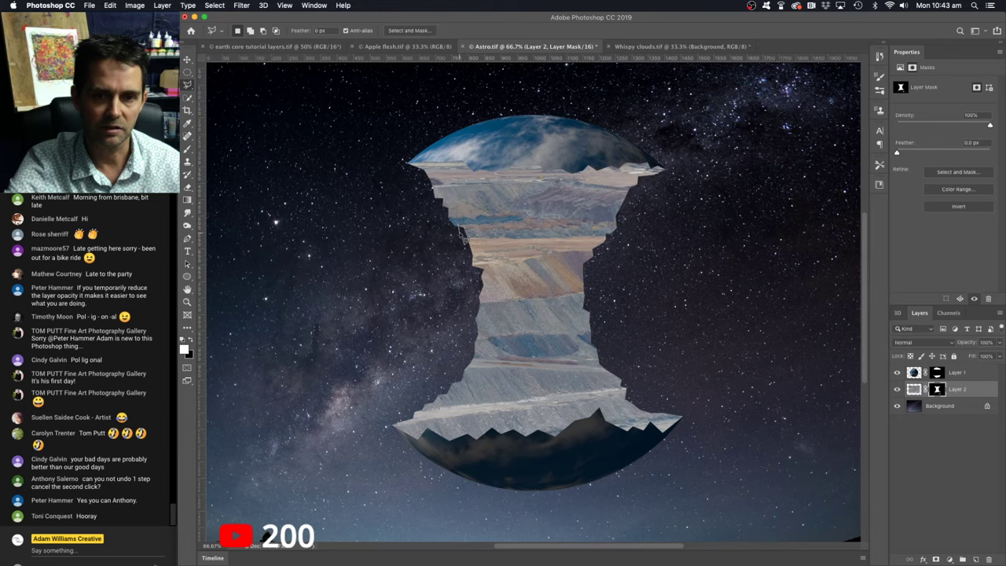
Step: Restore further patches along the core's left and right edges with white mask fills
mouse_move(460, 229)
mouse_down()
mouse_move(472, 257)
mouse_move(493, 250)
mouse_move(480, 217)
mouse_move(460, 229)
mouse_up()
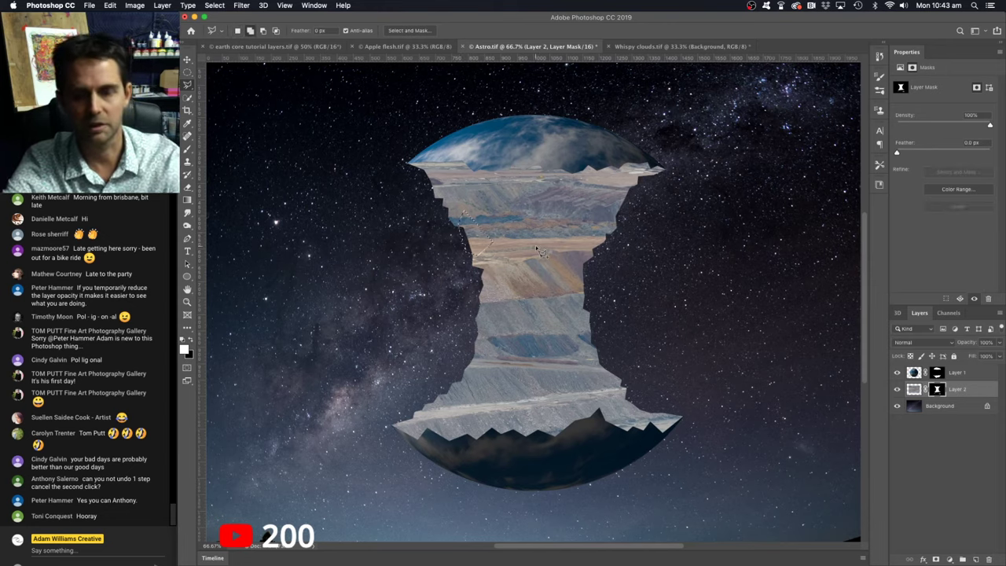
key(shift+BackSpace)
click(755, 167)
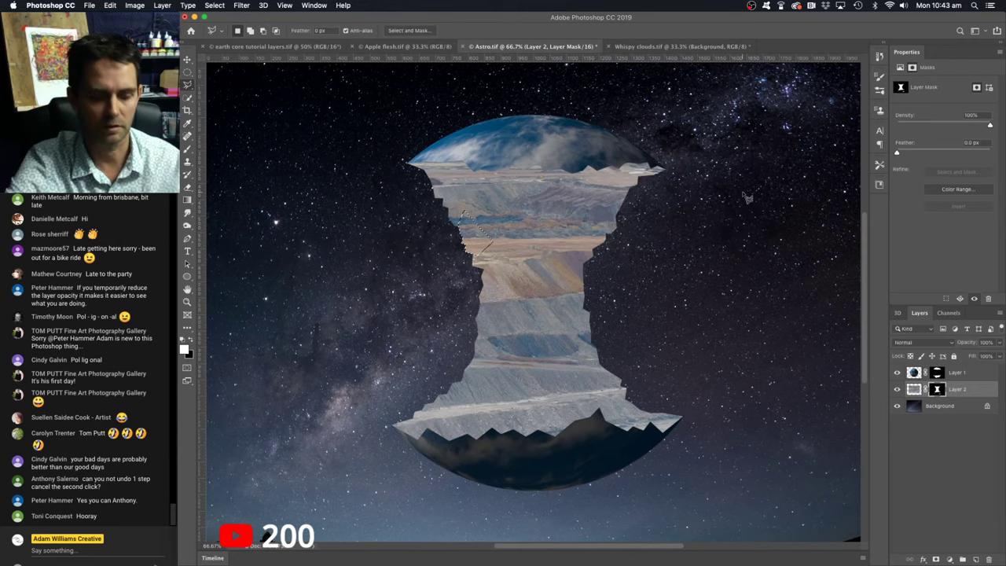
key(super+d)
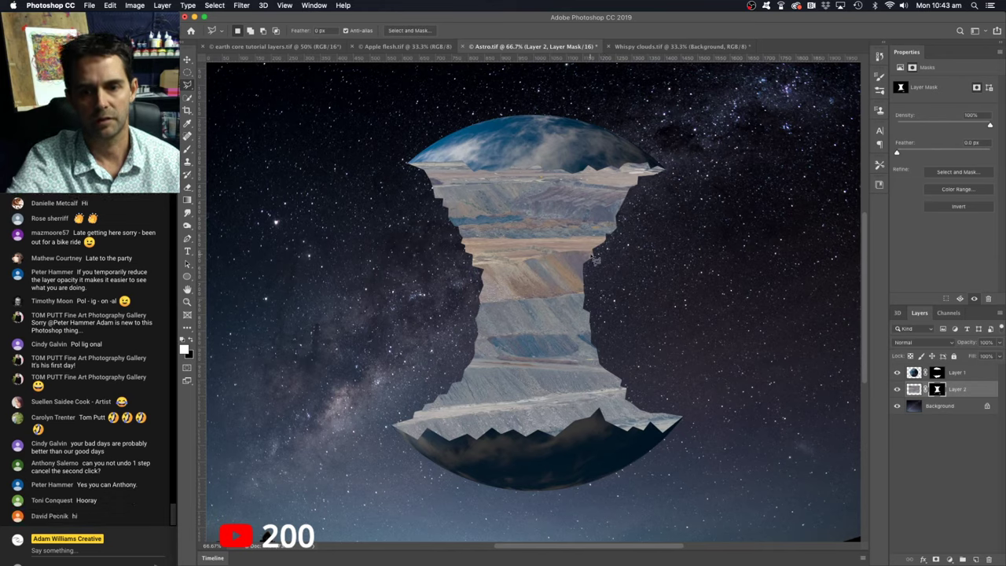
mouse_move(593, 277)
mouse_down()
mouse_move(580, 296)
mouse_move(568, 253)
mouse_up()
key(shift+BackSpace)
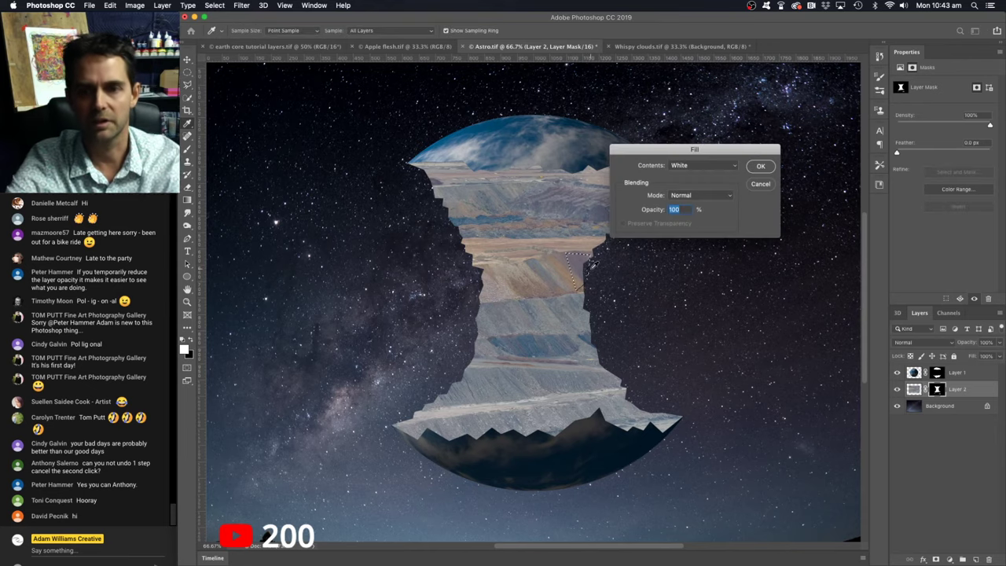
click(772, 170)
key(super+d)
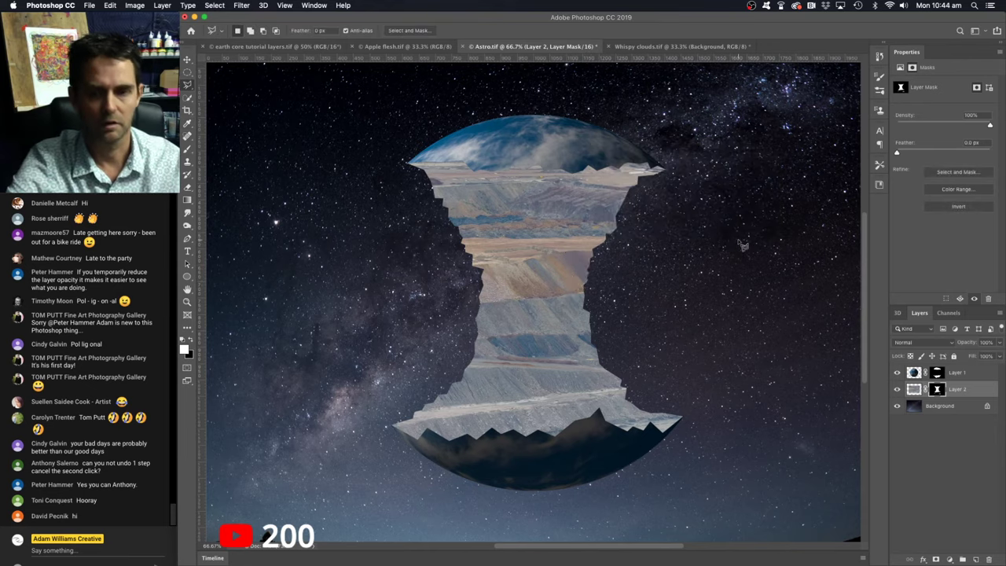
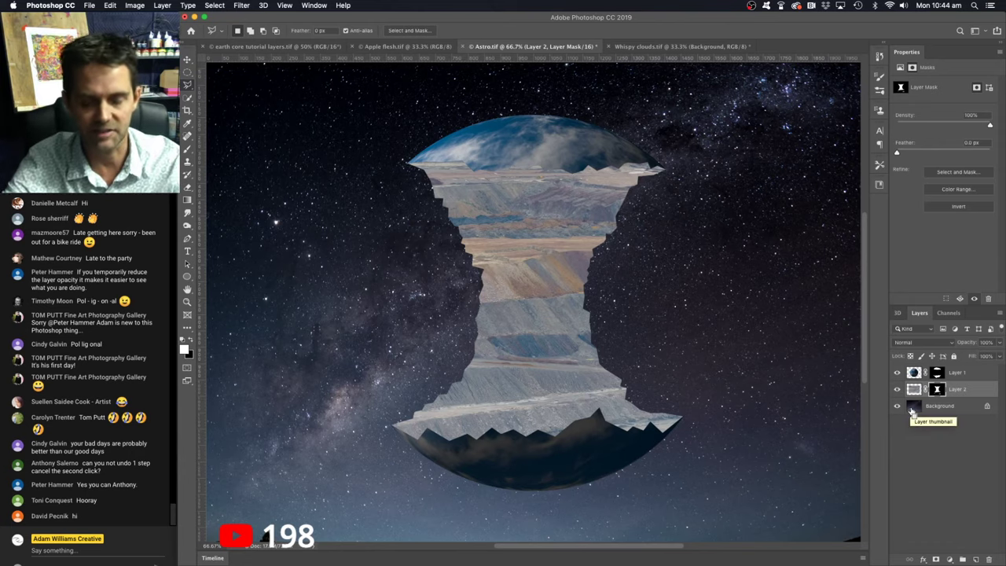
Step: Rename Layer 2 to 'Core' and Layer 1 to 'Earth', then select the Core layer
key(super+minus)
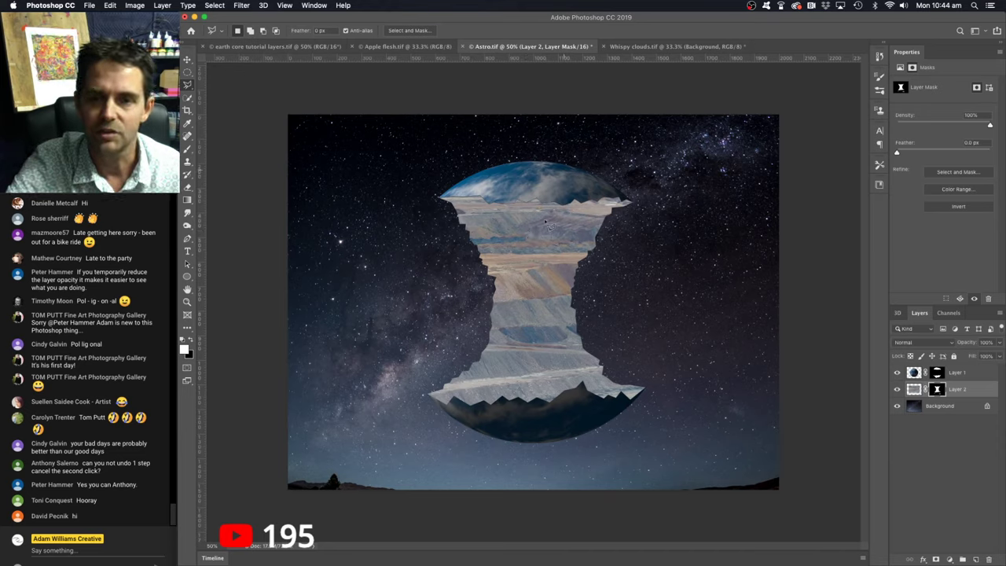
double_click(956, 390)
text(Eart)
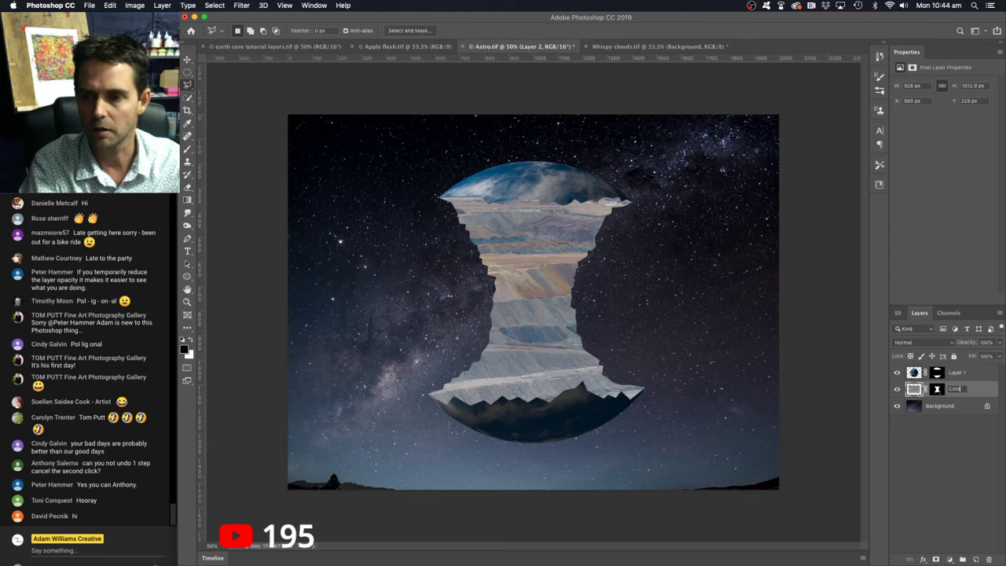
key(Return)
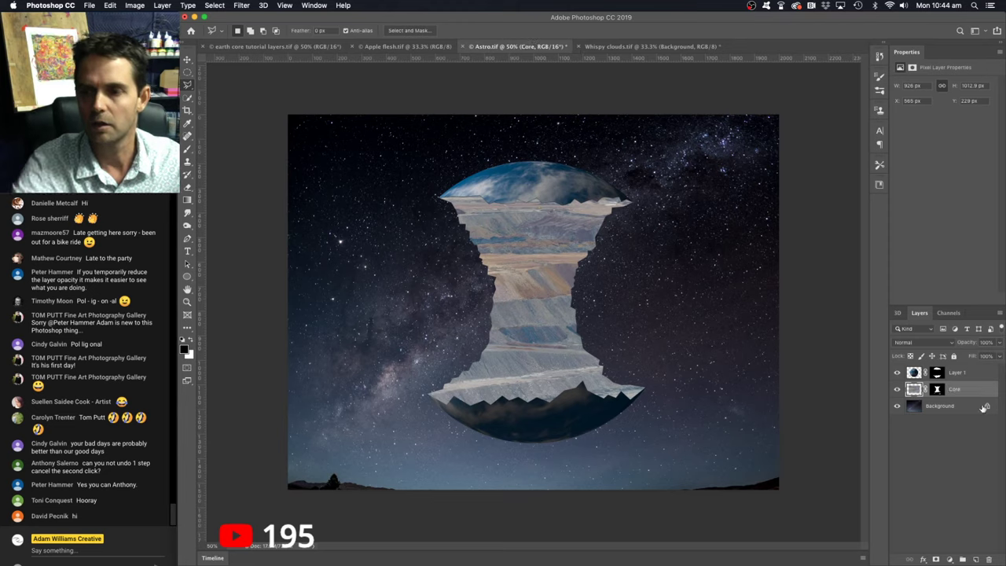
double_click(957, 373)
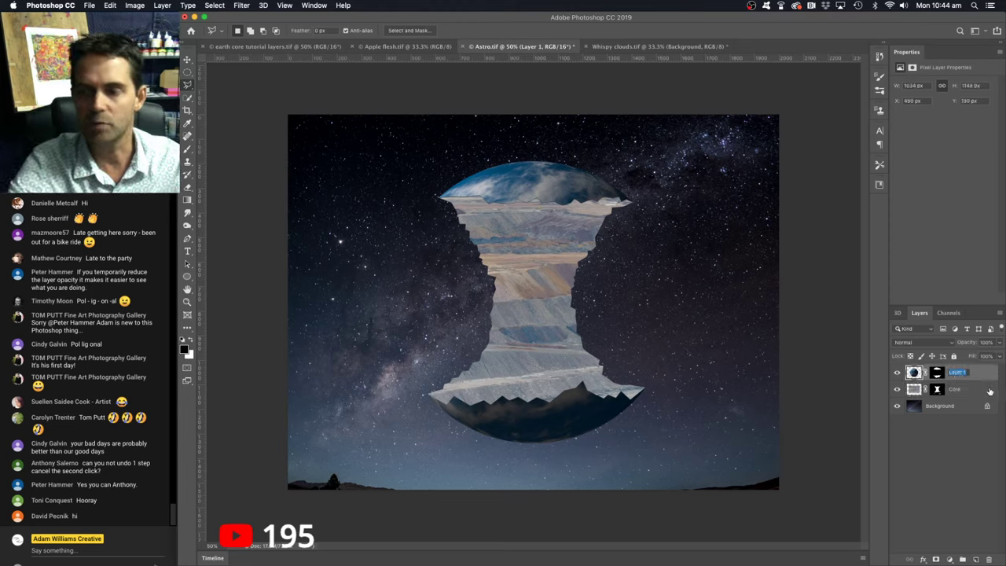
text(I)
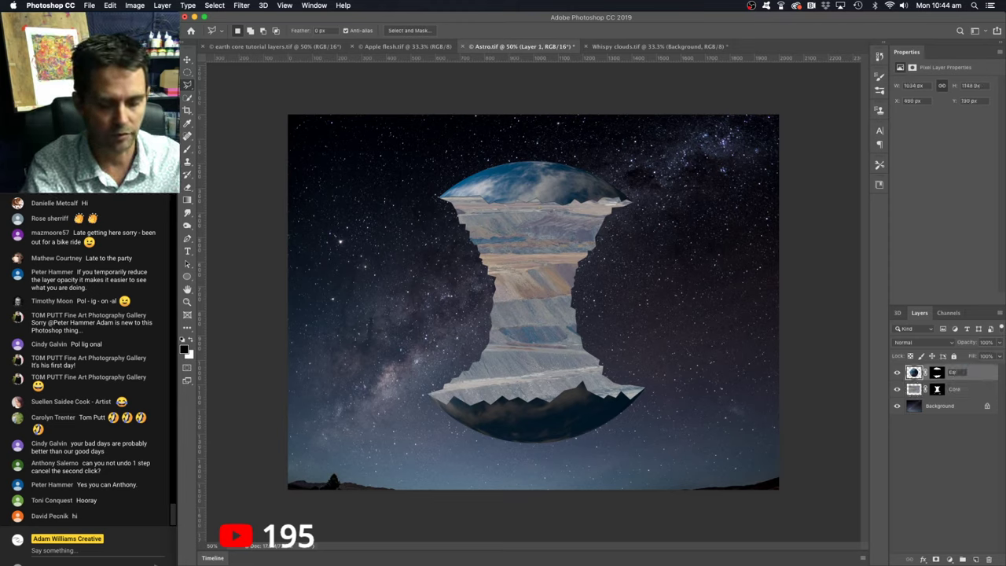
key(Return)
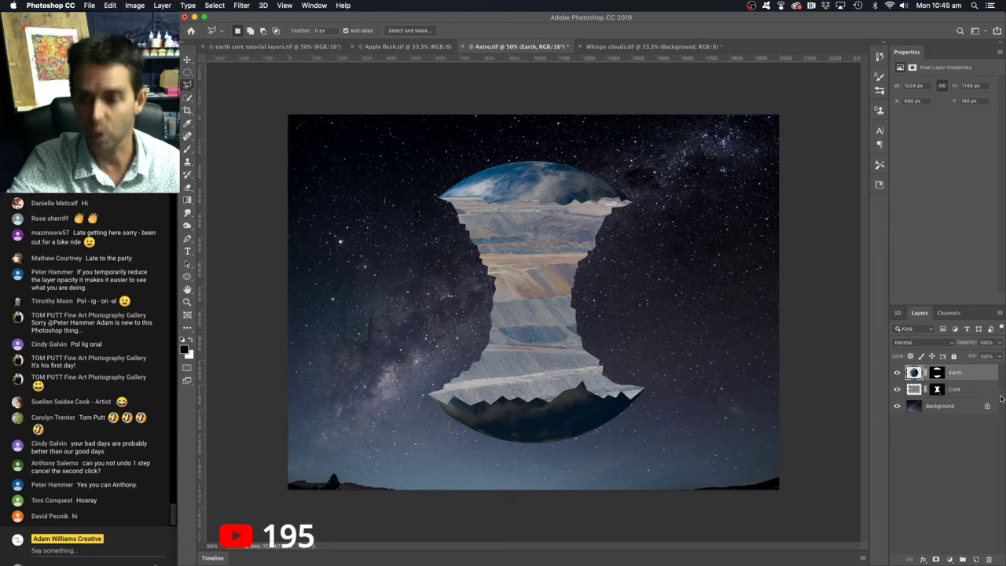
click(976, 392)
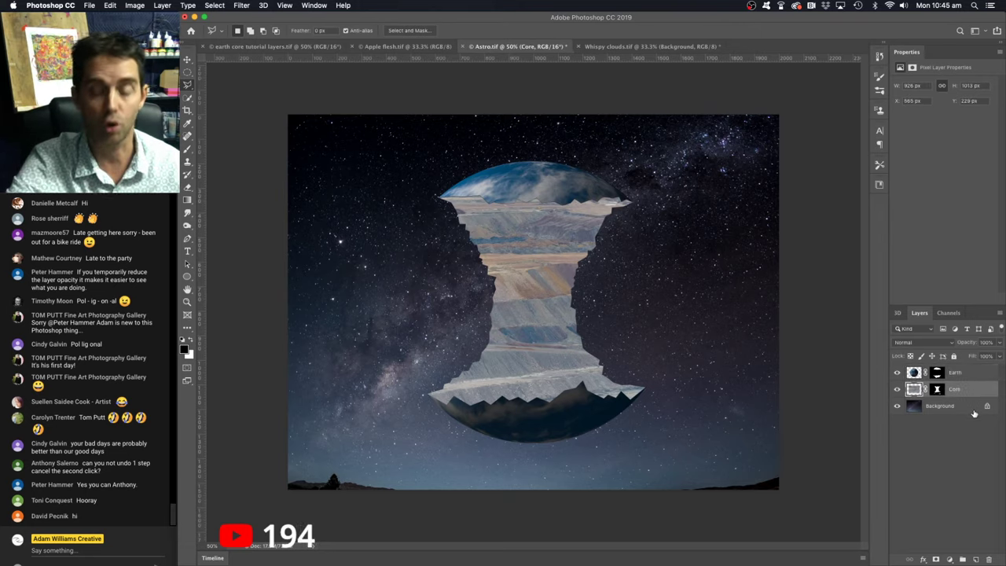
Step: Add a Curves adjustment layer above Core and clip it to the Core layer
click(950, 559)
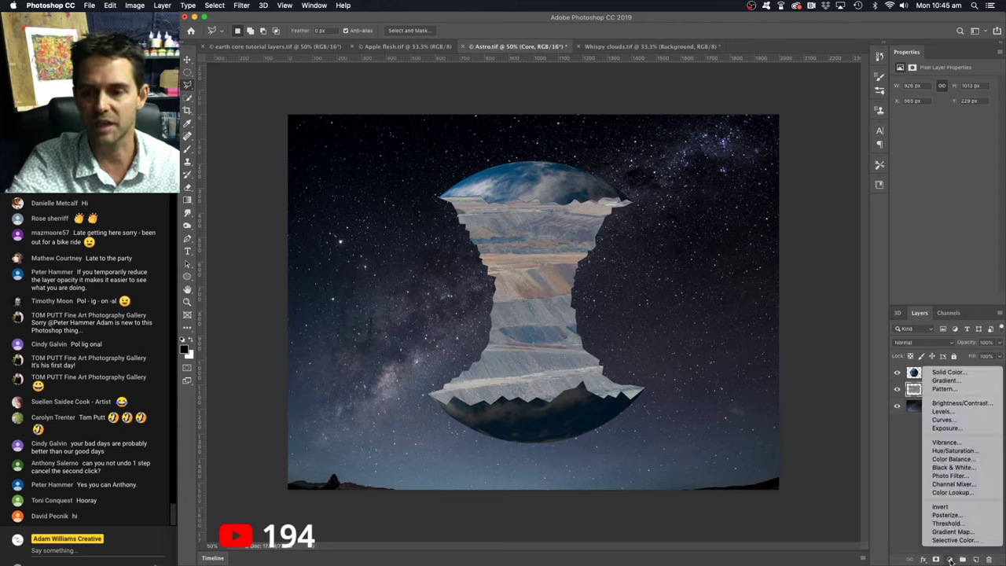
click(956, 423)
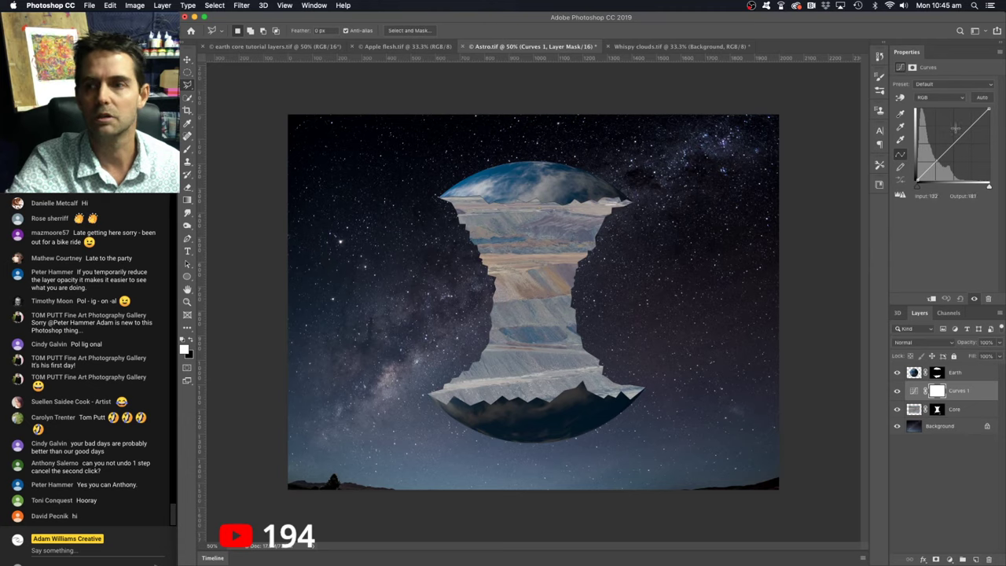
click(933, 302)
click(933, 302)
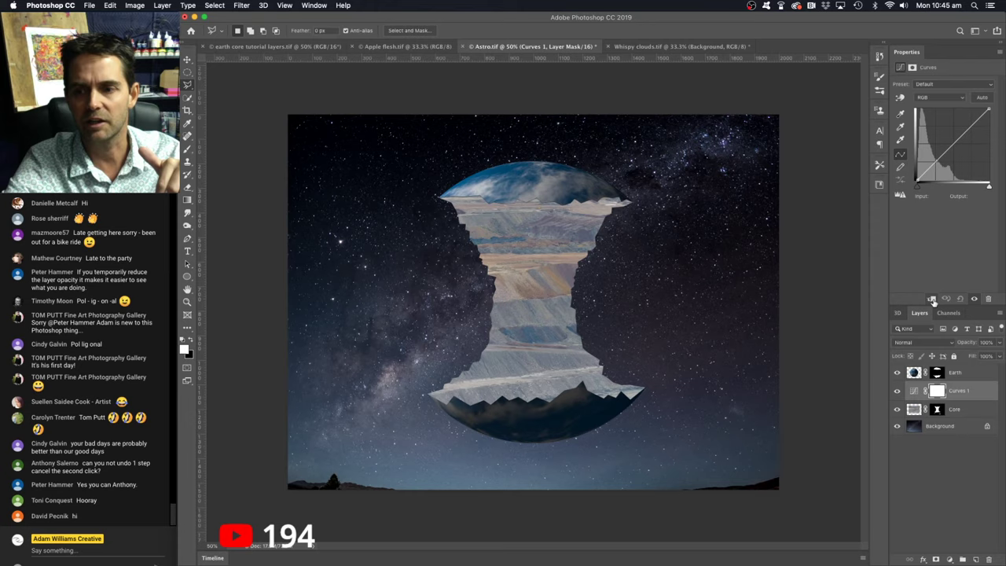
click(933, 301)
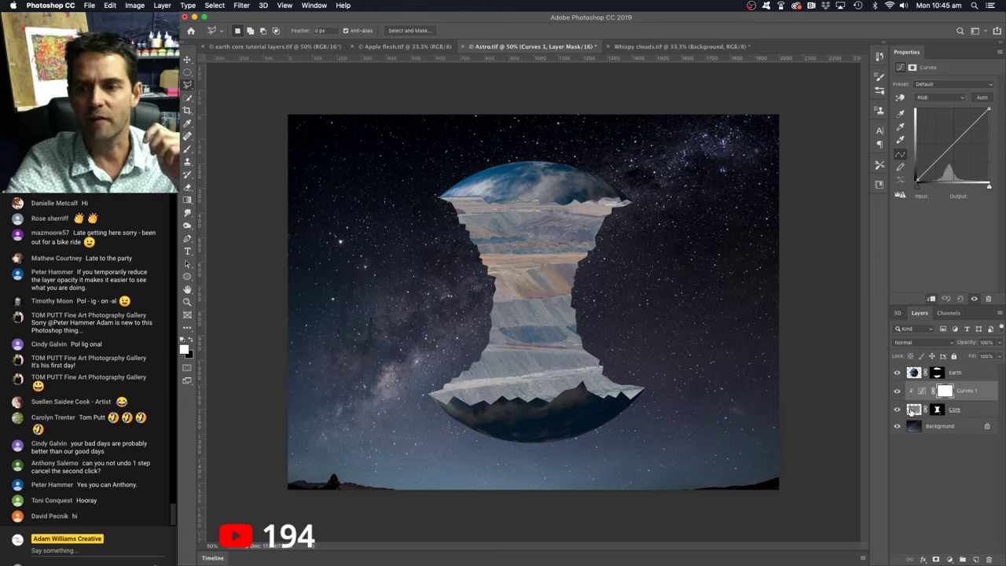
click(933, 300)
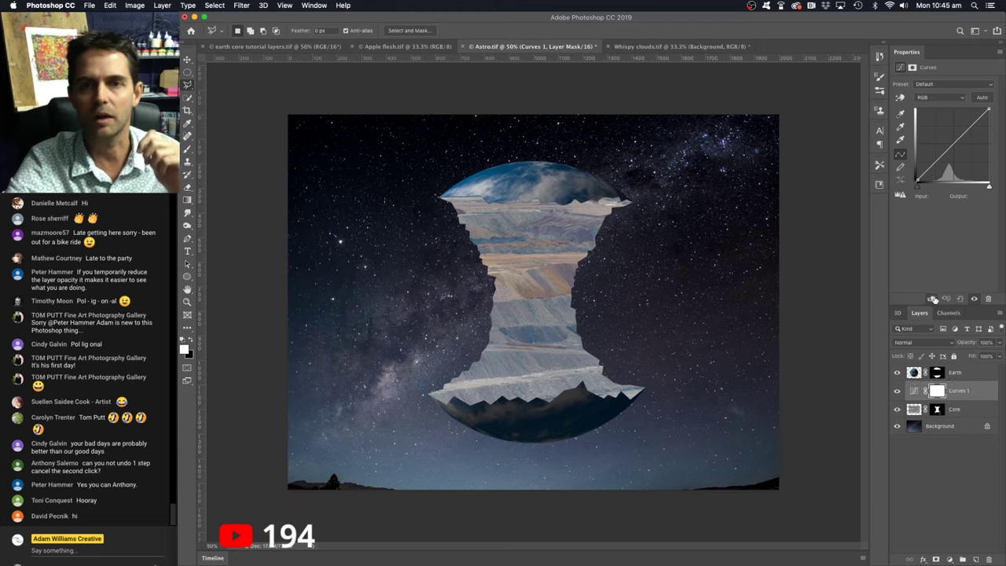
click(933, 299)
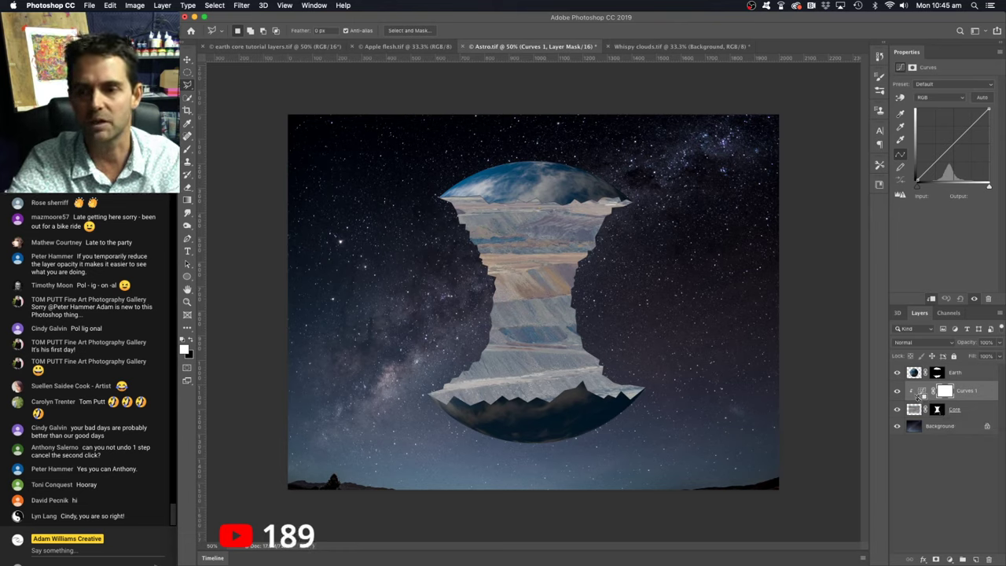
Step: Compare the clipping, then lower the curve's top point to output 71 and select its mask
alt+click(917, 399)
alt+click(917, 398)
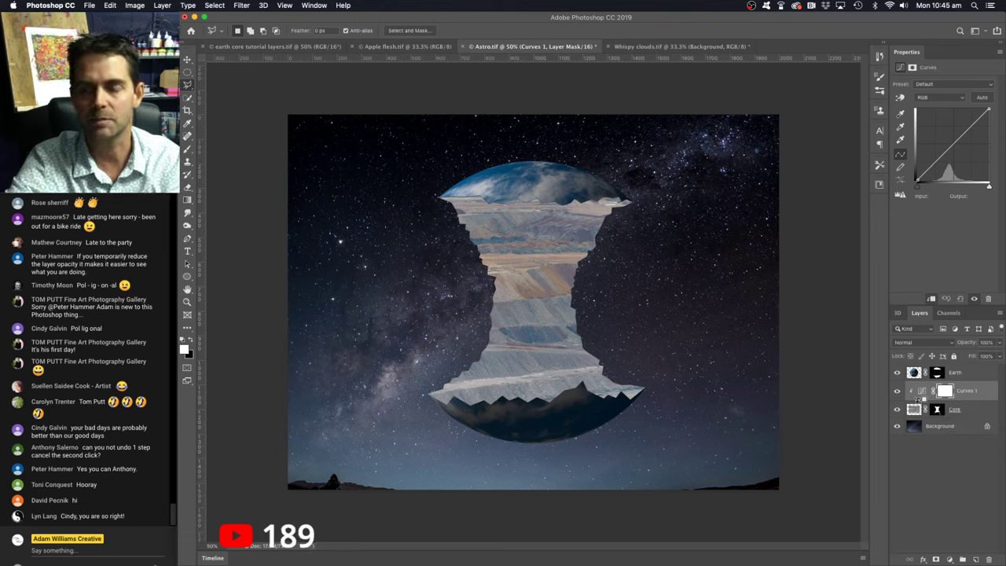
alt+click(916, 399)
alt+click(916, 398)
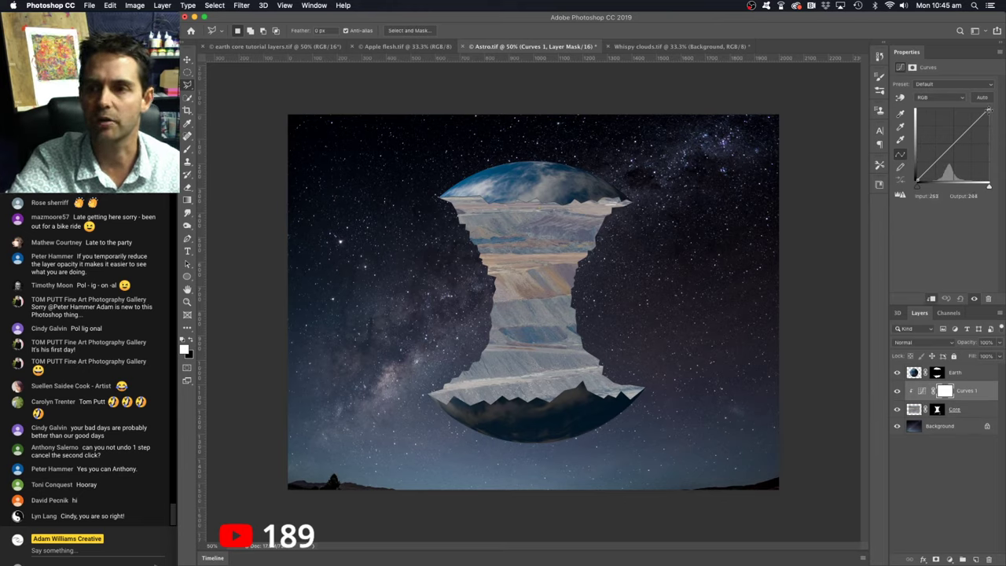
drag(989, 109, 996, 161)
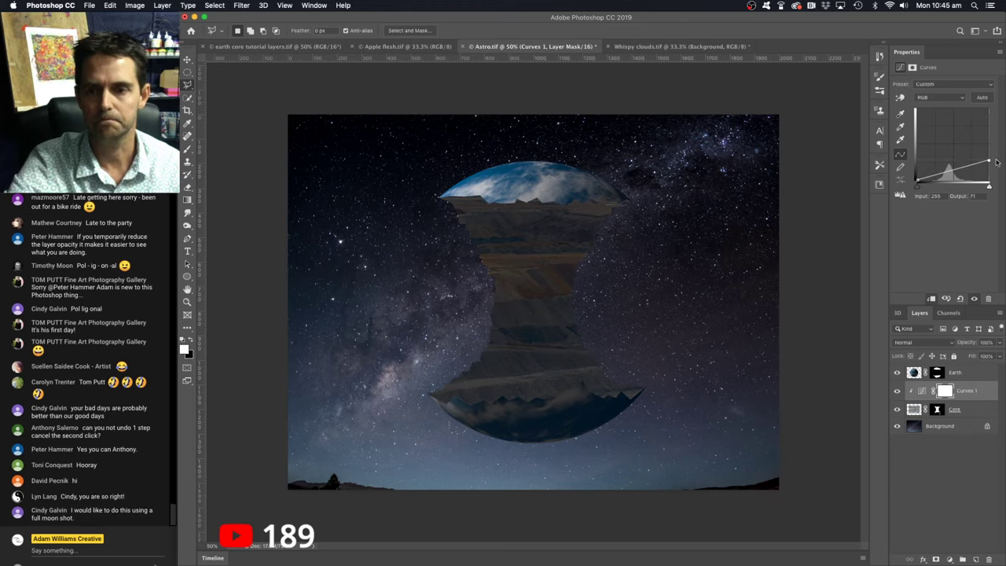
click(944, 391)
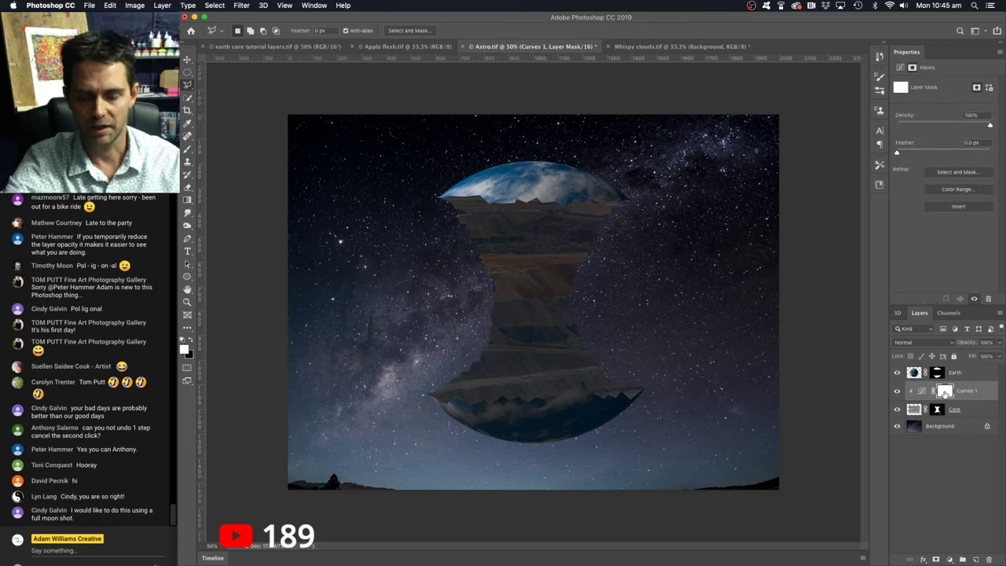
Step: Invert the Curves 1 mask to black, set a 0% hardness brush, and add an empty layer
key(super+i)
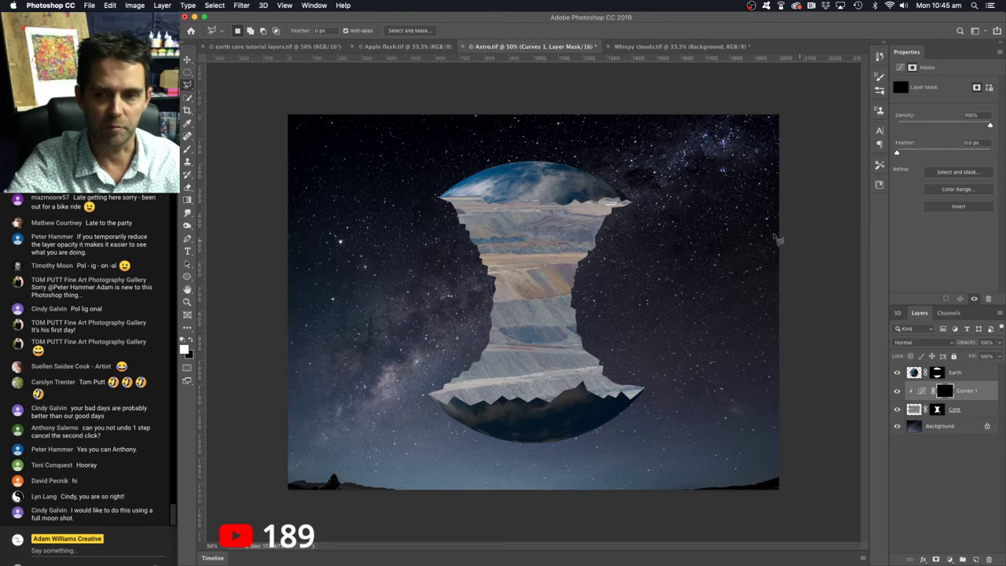
key(b)
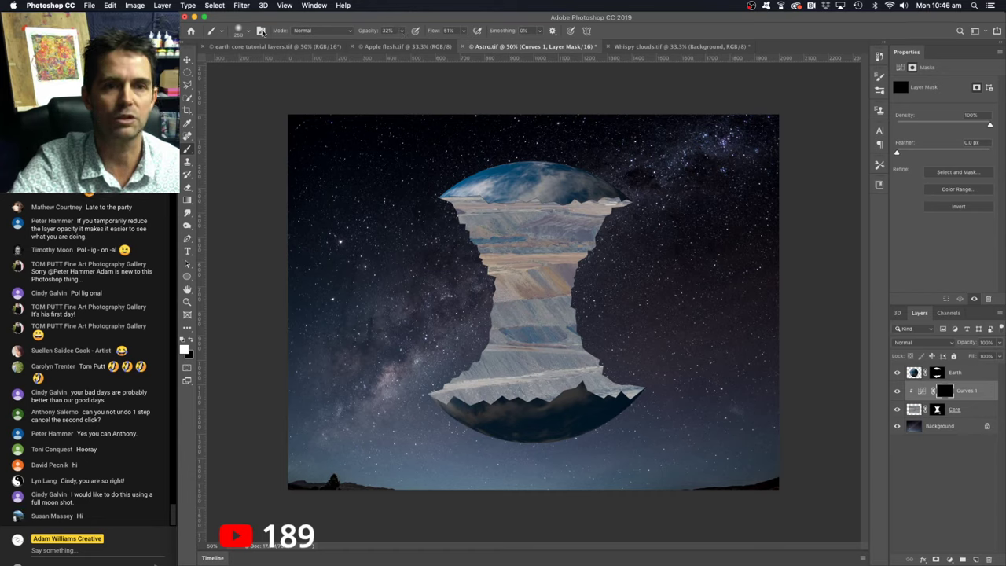
click(247, 31)
drag(245, 83, 209, 84)
click(246, 35)
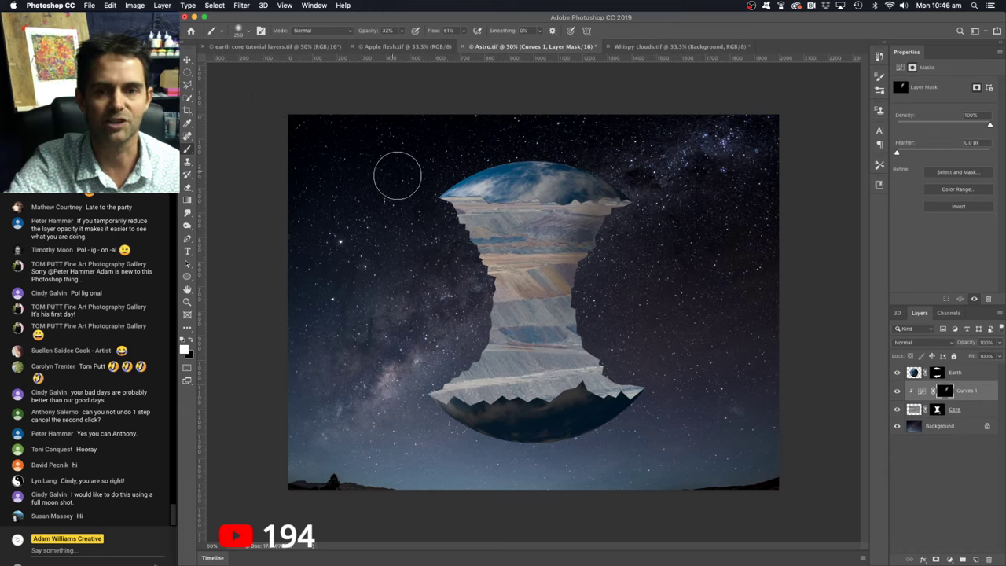
click(975, 560)
key(x)
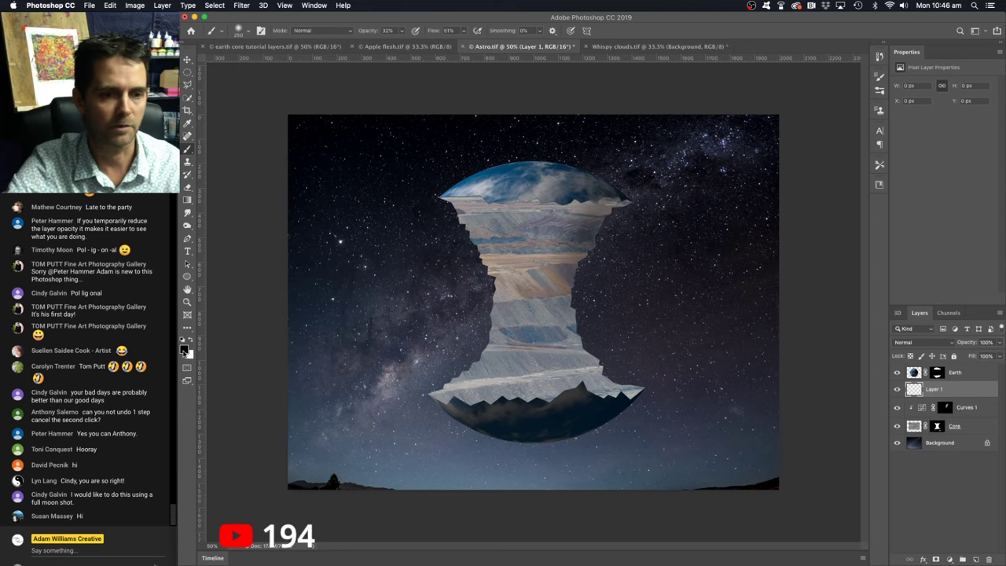
Step: Set the foreground to red, resize the brush to about 83 px, and select the Curves 1 mask
click(185, 349)
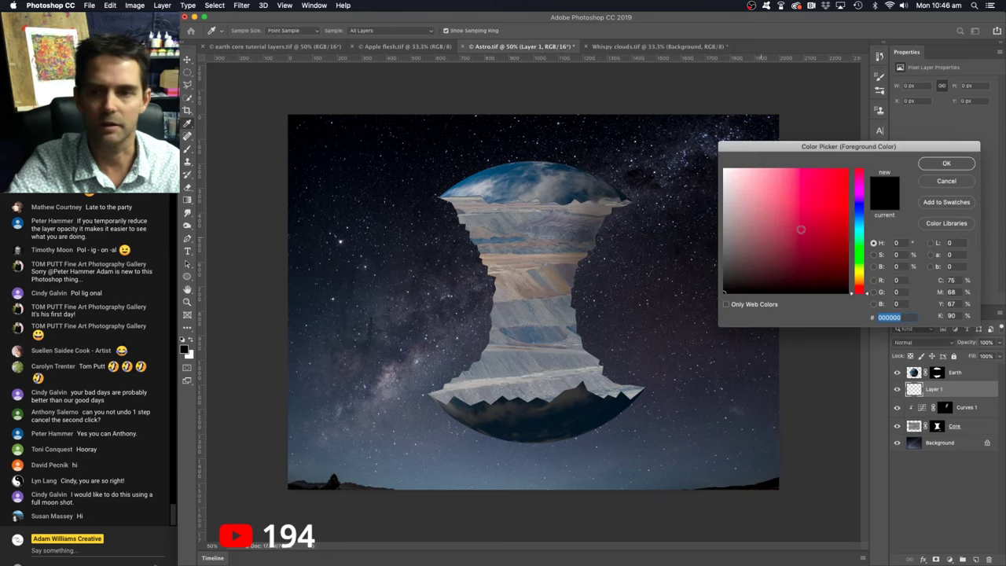
click(844, 176)
click(932, 167)
mouse_move(316, 139)
mouse_down()
mouse_move(311, 134)
mouse_move(367, 189)
mouse_move(355, 158)
mouse_up()
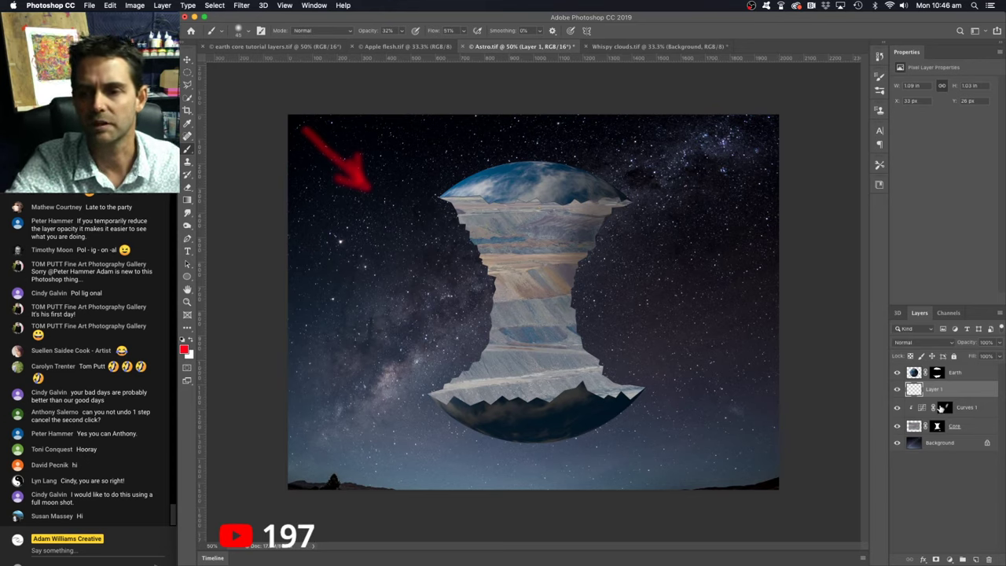
click(942, 407)
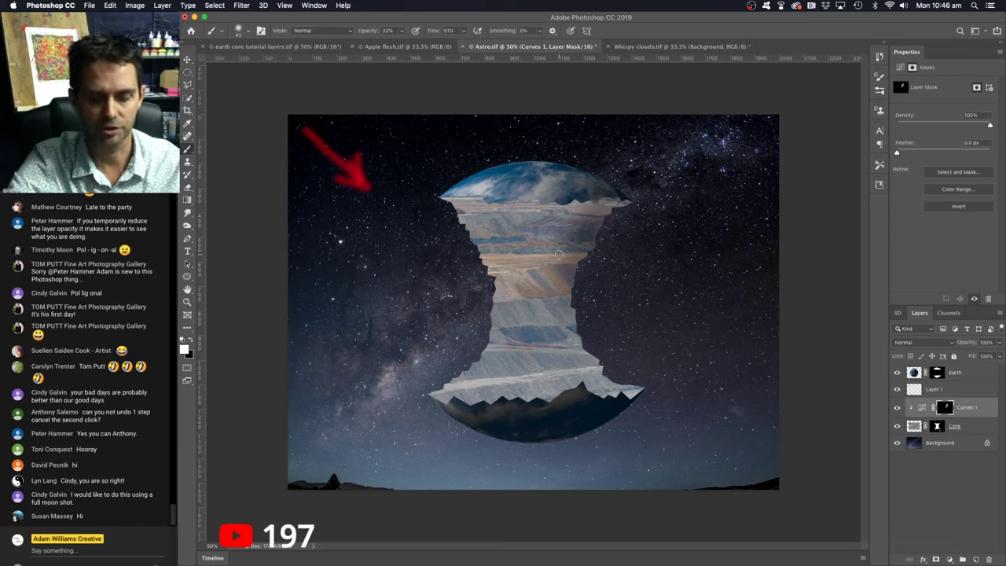
Step: Paint the Curves 1 mask along the Earth's top cut edge with 80–150 px brushes
key(bracketright)
key(bracketright)
key(bracketright)
key(bracketright)
key(bracketright)
key(bracketright)
key(bracketright)
key(bracketright)
key(bracketright)
key(bracketright)
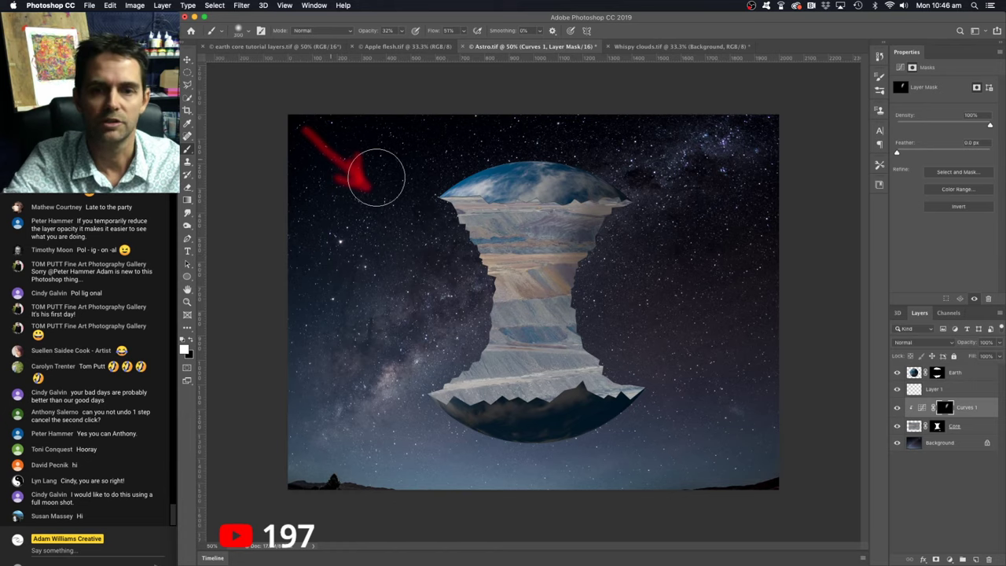
key(bracketleft)
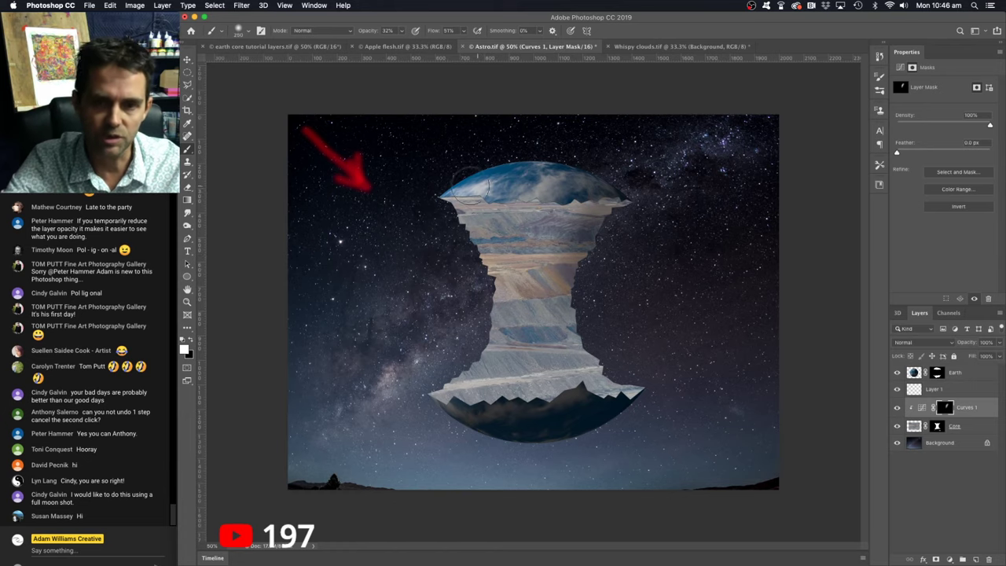
key(bracketleft)
key(bracketleft)
key(bracketleft)
key(bracketleft)
key(bracketleft)
key(bracketleft)
key(bracketleft)
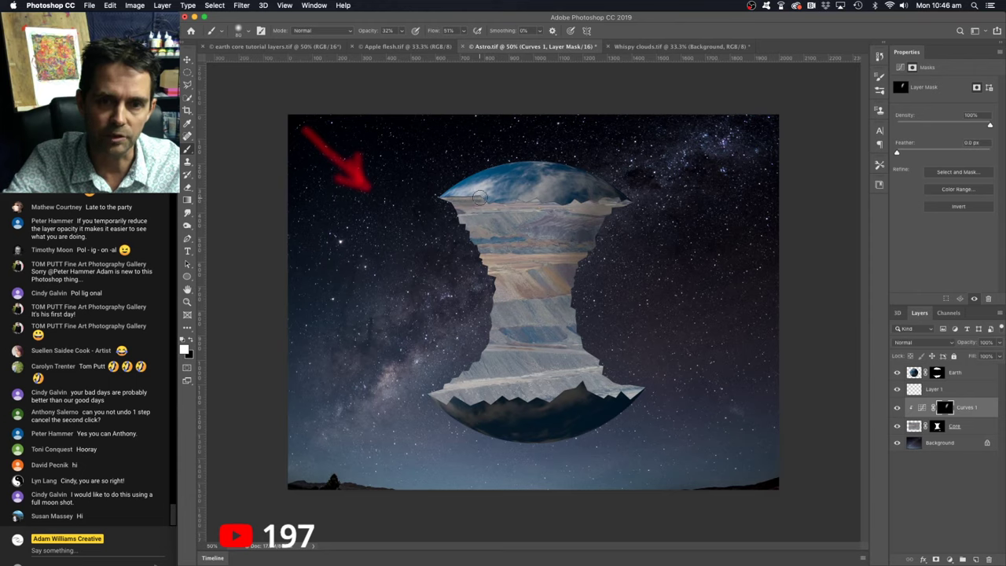
mouse_move(480, 197)
mouse_down()
mouse_move(455, 193)
mouse_move(496, 203)
mouse_move(525, 196)
mouse_move(514, 206)
mouse_move(545, 192)
mouse_move(441, 199)
mouse_move(469, 194)
mouse_up()
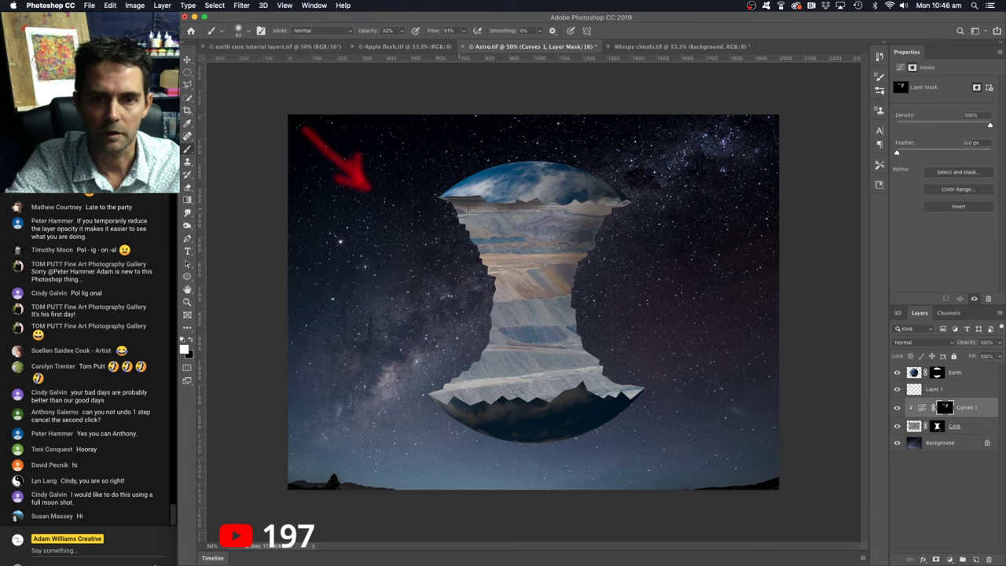
key(bracketright)
key(bracketright)
key(bracketright)
key(bracketright)
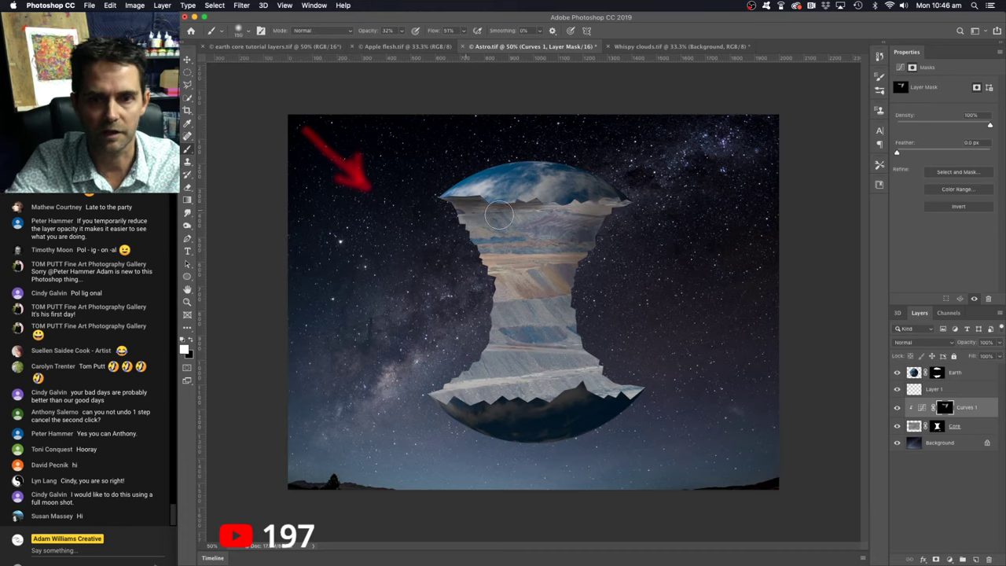
mouse_move(498, 214)
mouse_down()
mouse_move(644, 197)
mouse_move(542, 206)
mouse_move(629, 202)
mouse_move(558, 201)
mouse_up()
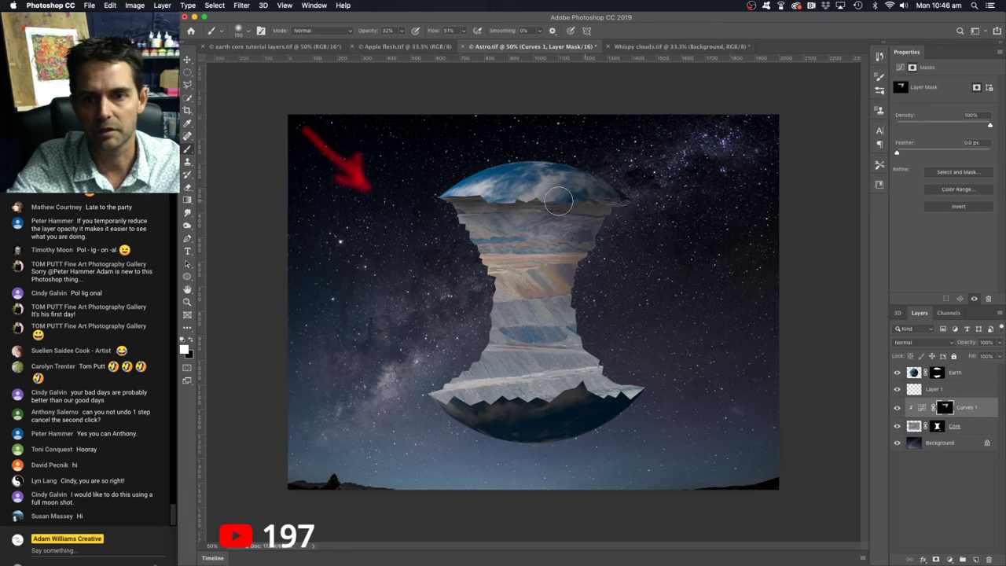
Step: Compare Curves 1 on and off, then shade the core's right edge from middle to base
click(898, 407)
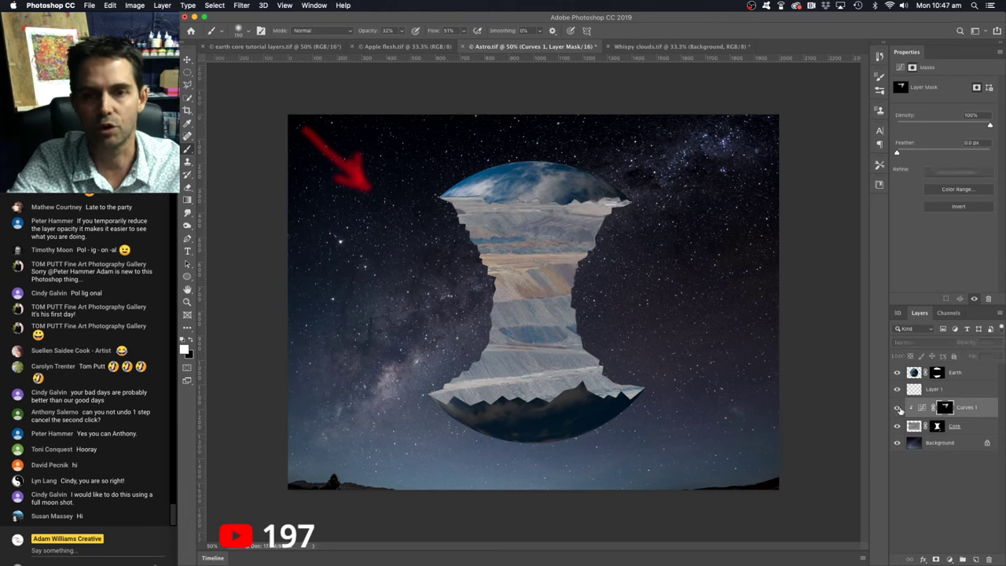
click(898, 408)
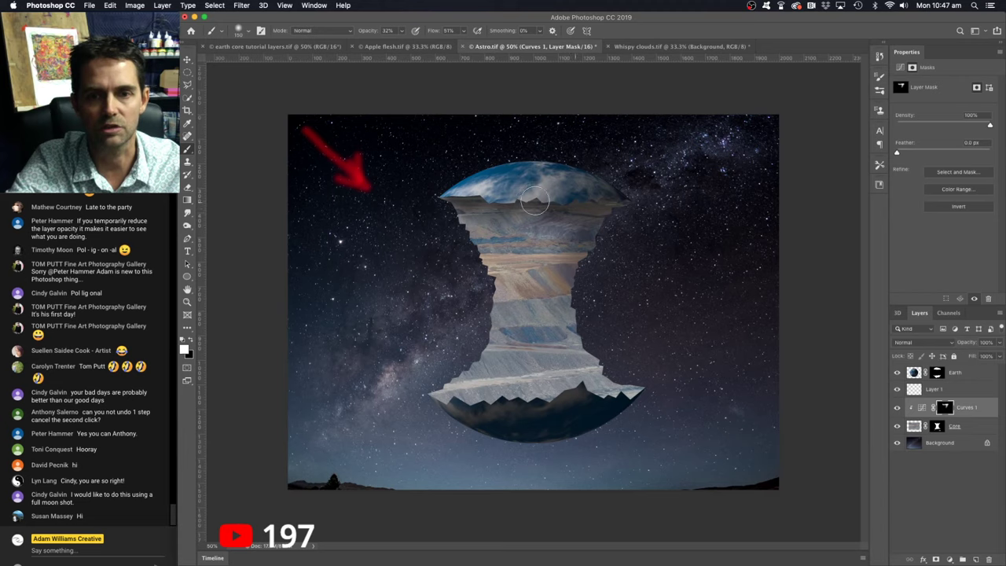
key(bracketright)
key(bracketright)
key(bracketright)
key(bracketright)
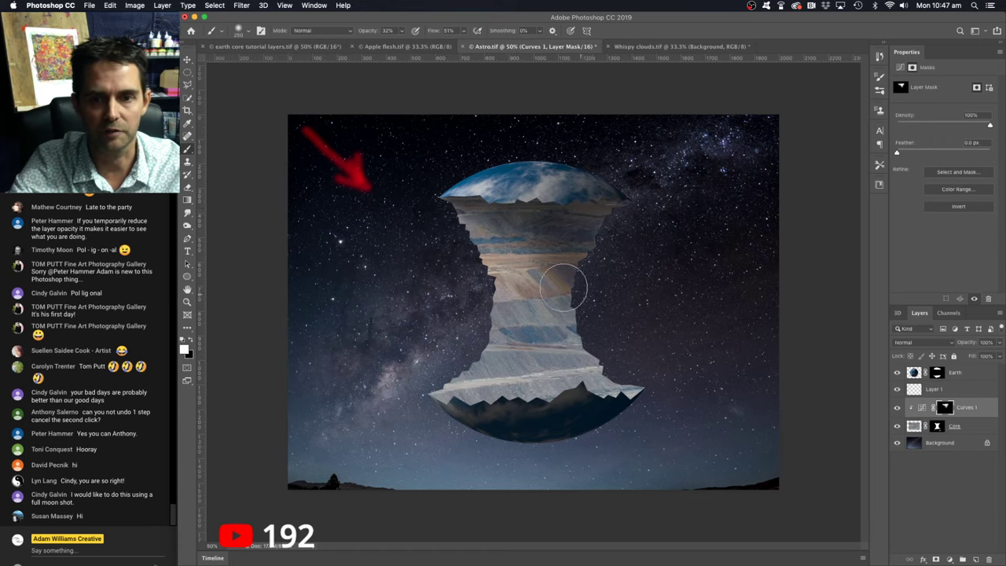
drag(563, 287, 597, 350)
drag(614, 349, 644, 366)
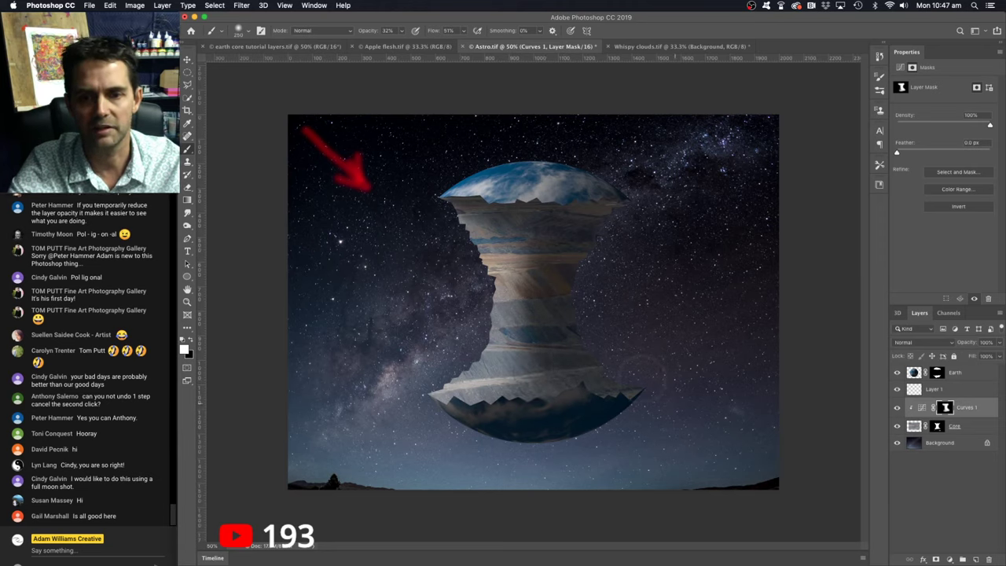
Step: Swap the foreground colour to black
key(x)
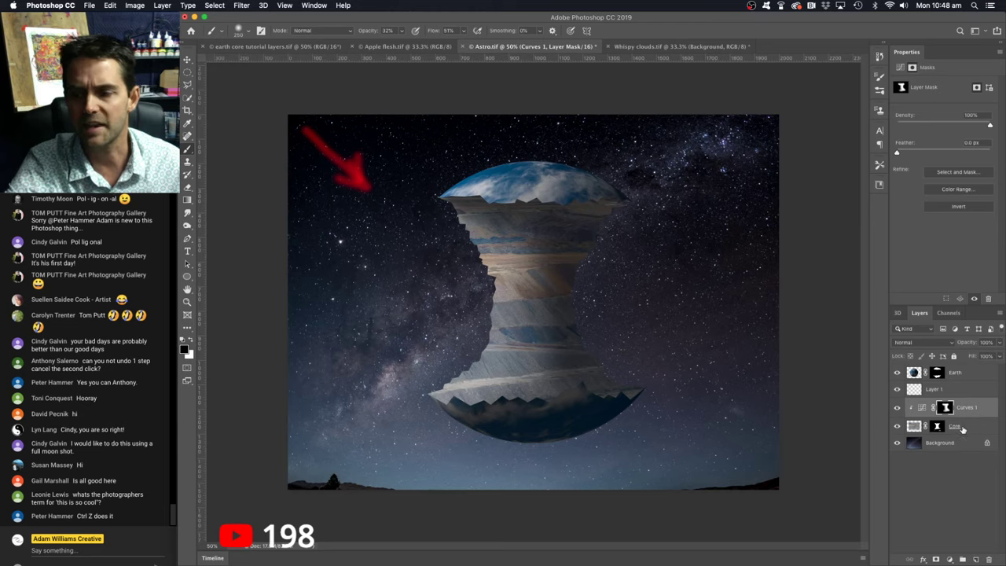
Step: Add a Curves 2 layer clipped to the core, pulling its point to input 160, output 106
click(951, 559)
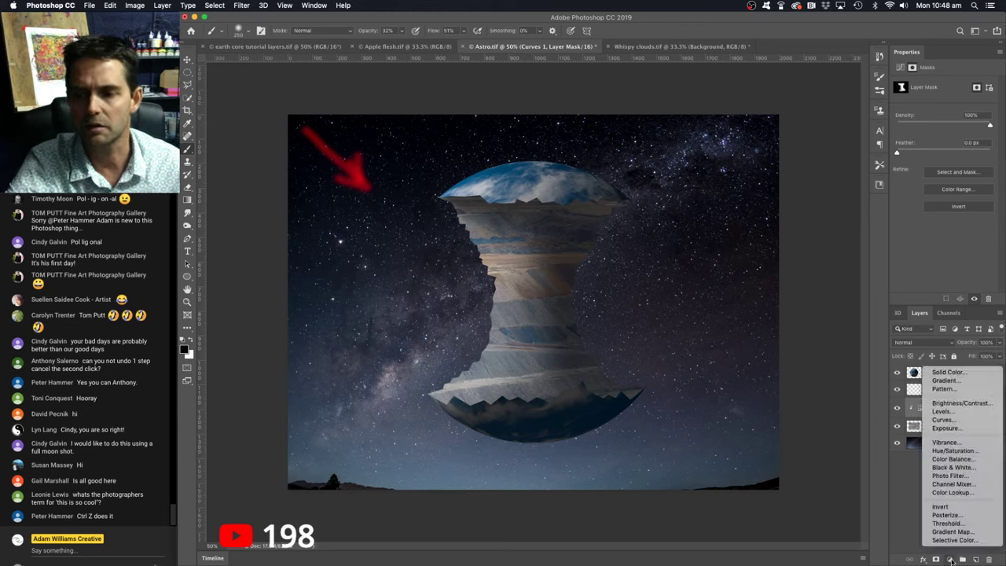
click(964, 425)
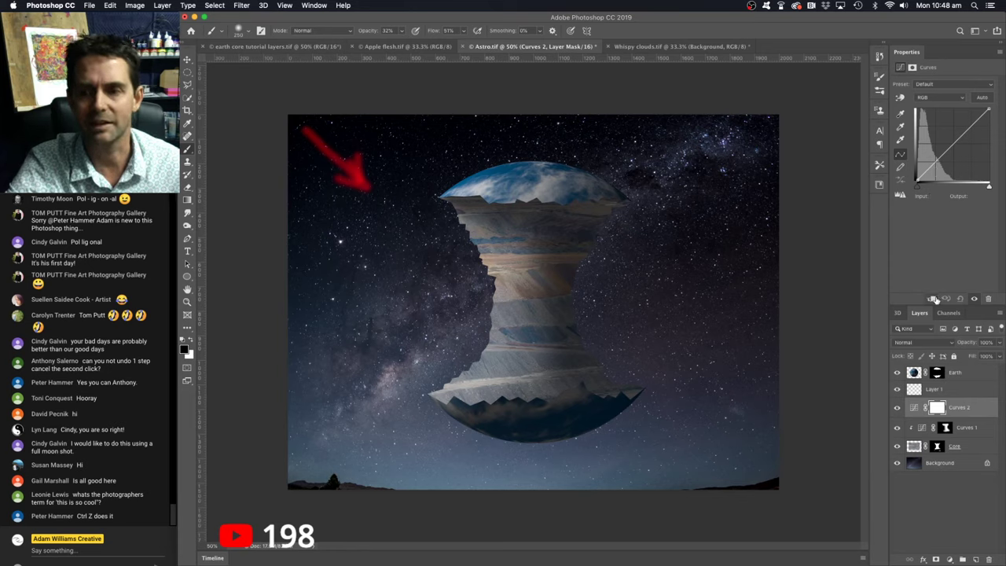
click(933, 299)
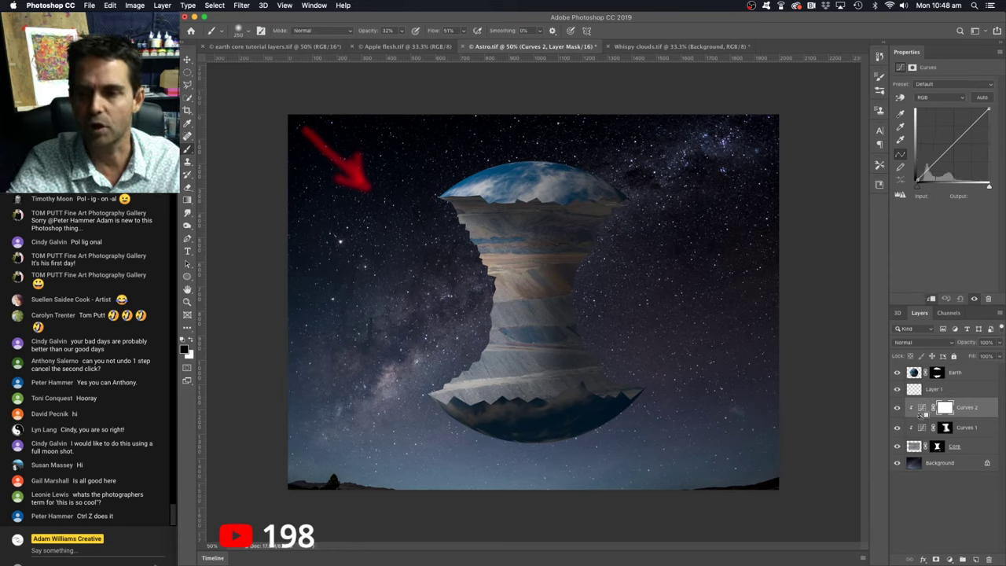
alt+click(920, 417)
alt+click(919, 417)
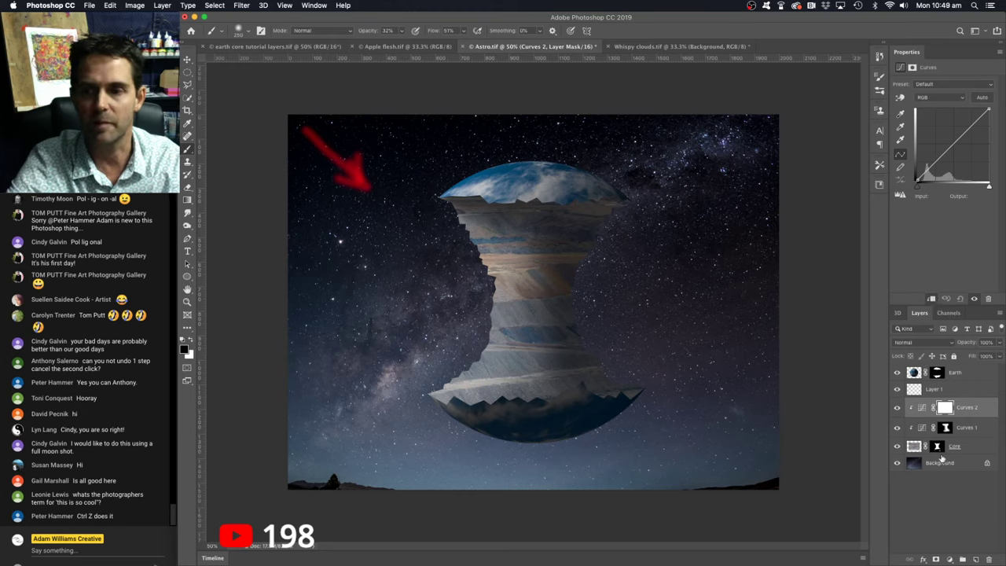
mouse_move(959, 140)
mouse_down()
mouse_move(927, 110)
mouse_move(962, 150)
mouse_up()
Step: Invert the Curves 2 mask, switch to white, and set the brush to 175 px
key(super+i)
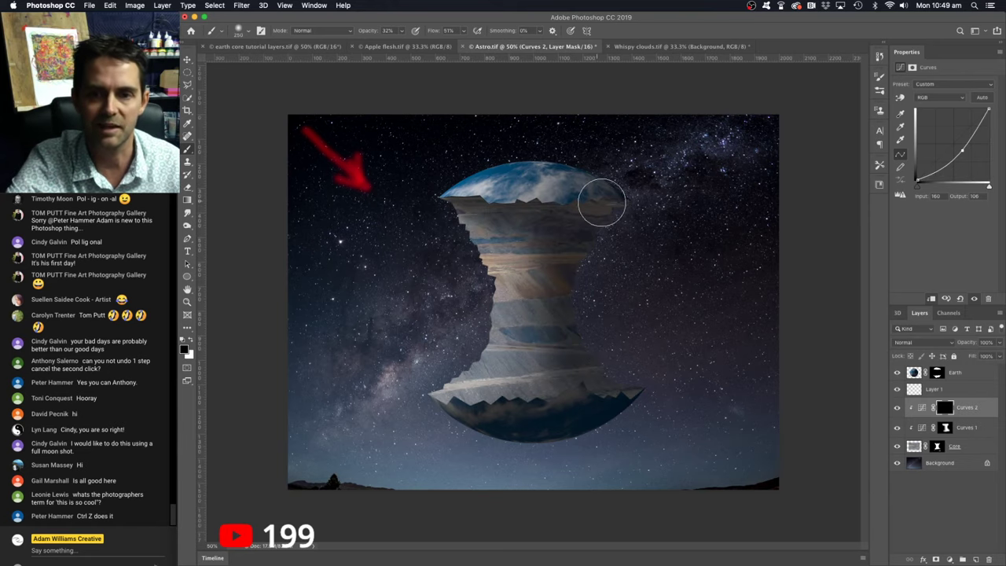
key(x)
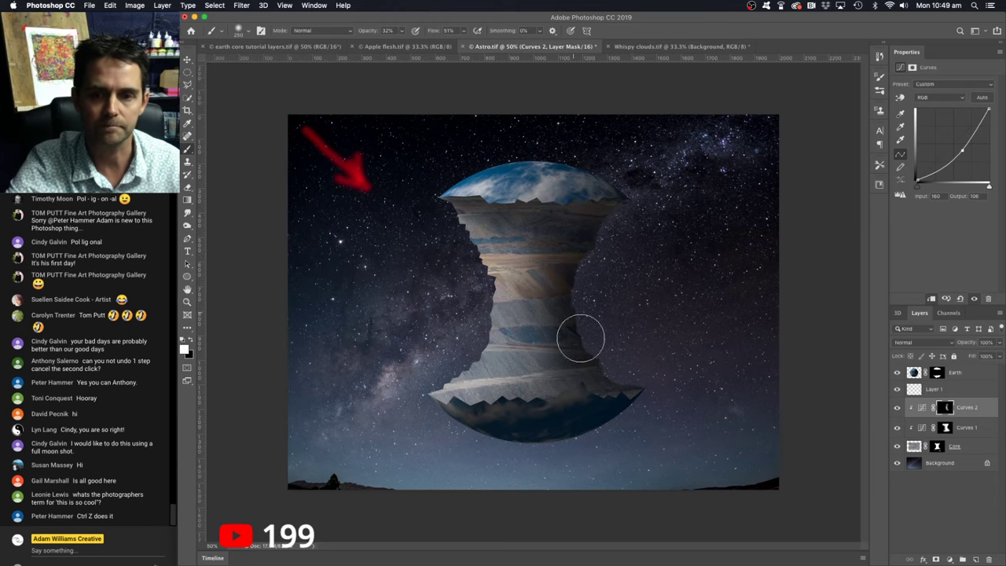
key(bracketleft)
key(bracketleft)
key(bracketleft)
key(bracketleft)
key(bracketleft)
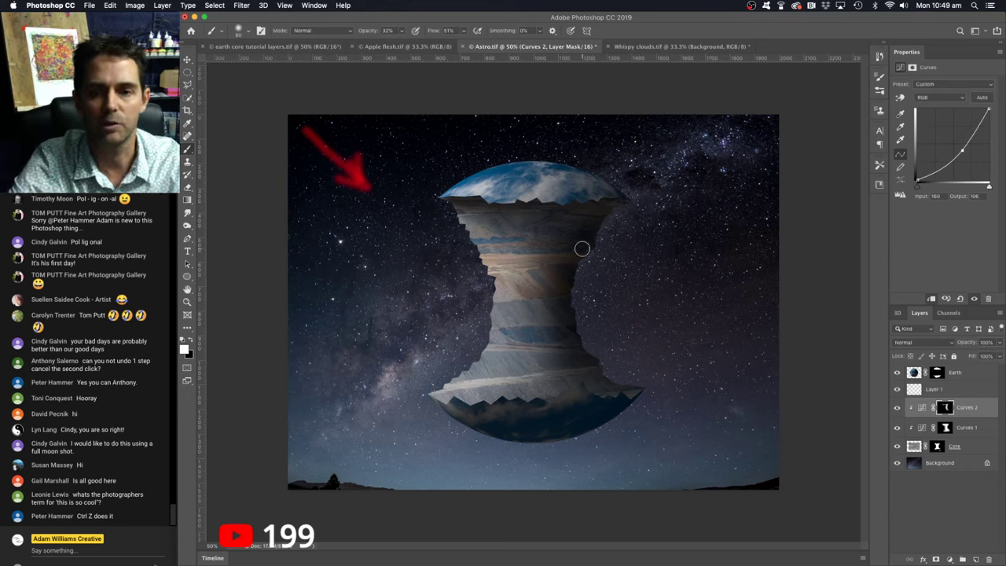
key(bracketright)
key(bracketright)
key(bracketright)
key(bracketright)
key(bracketright)
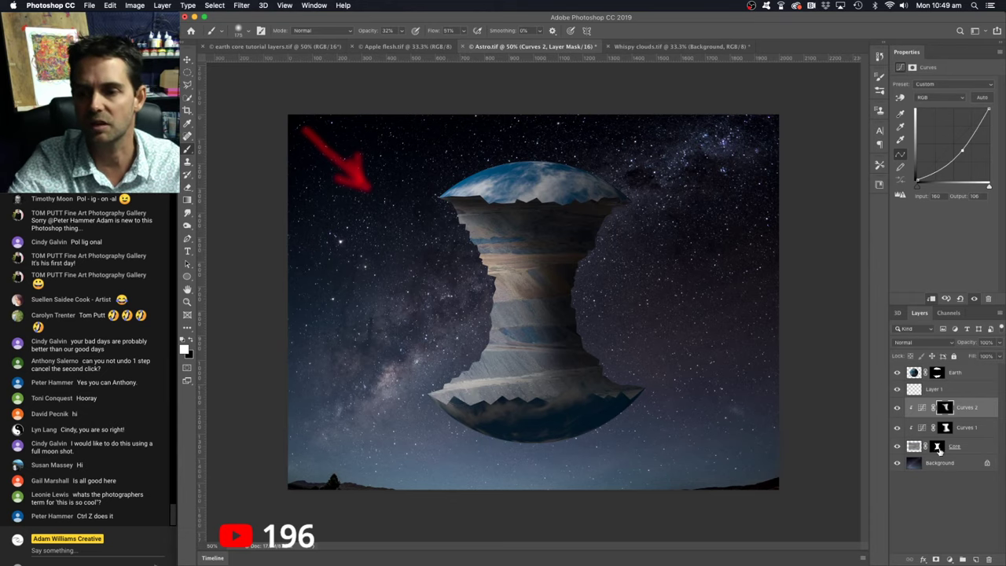
Step: Add a Curves 3 layer with a raised highlight point and a lowered shadow point
click(951, 559)
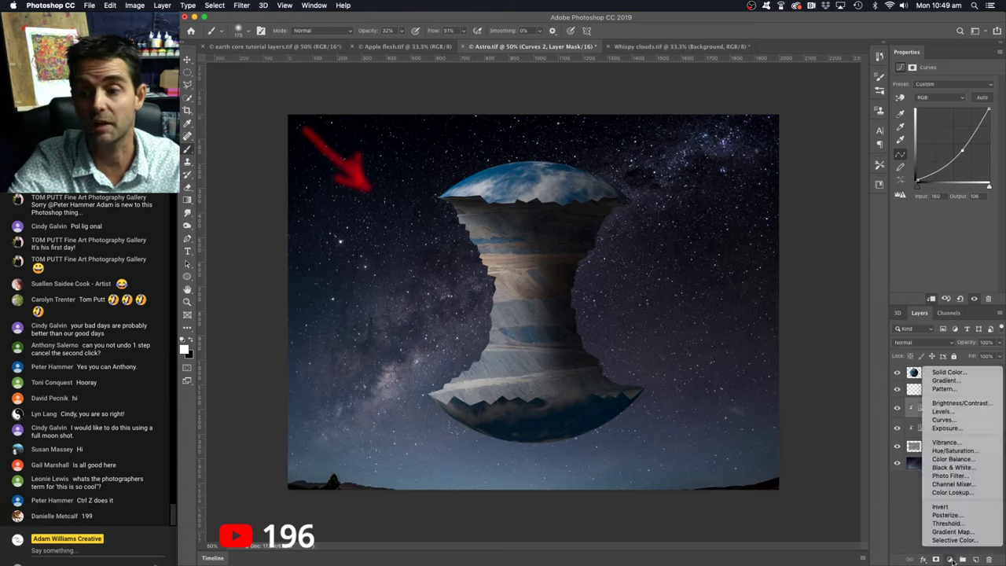
click(950, 419)
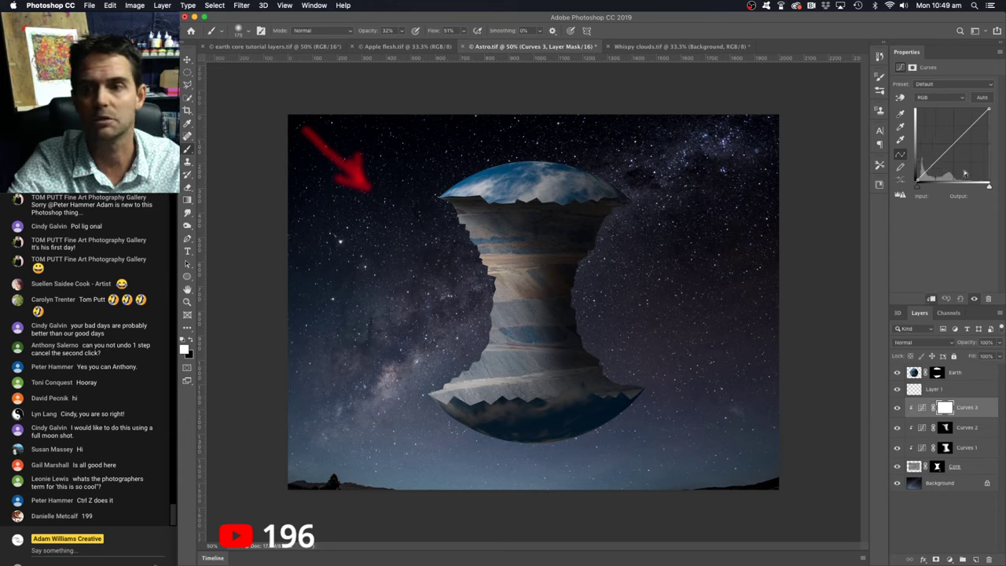
click(957, 134)
drag(957, 133, 954, 128)
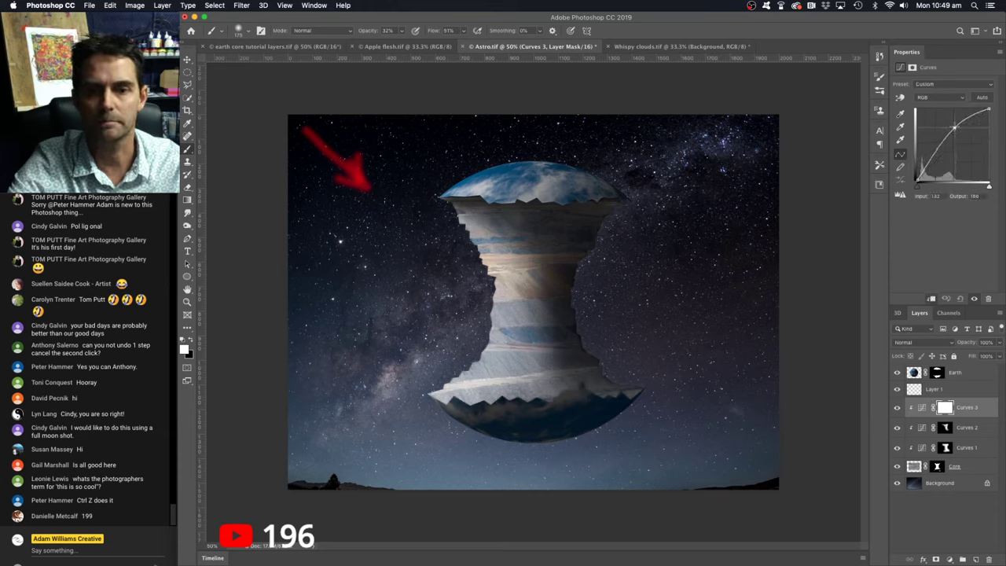
drag(930, 160, 934, 165)
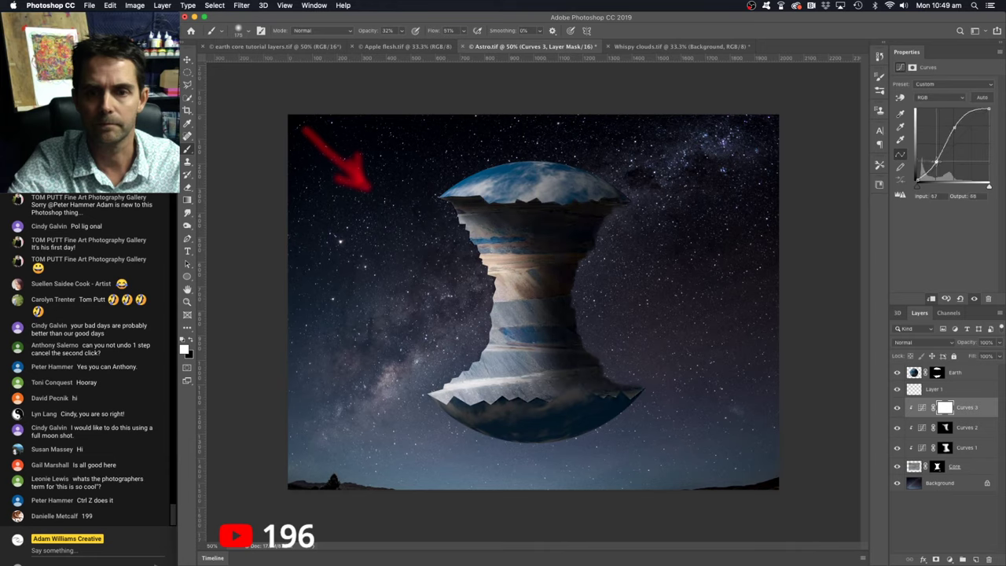
click(953, 127)
drag(953, 127, 954, 125)
mouse_move(935, 163)
mouse_down()
mouse_move(945, 166)
mouse_move(939, 160)
mouse_up()
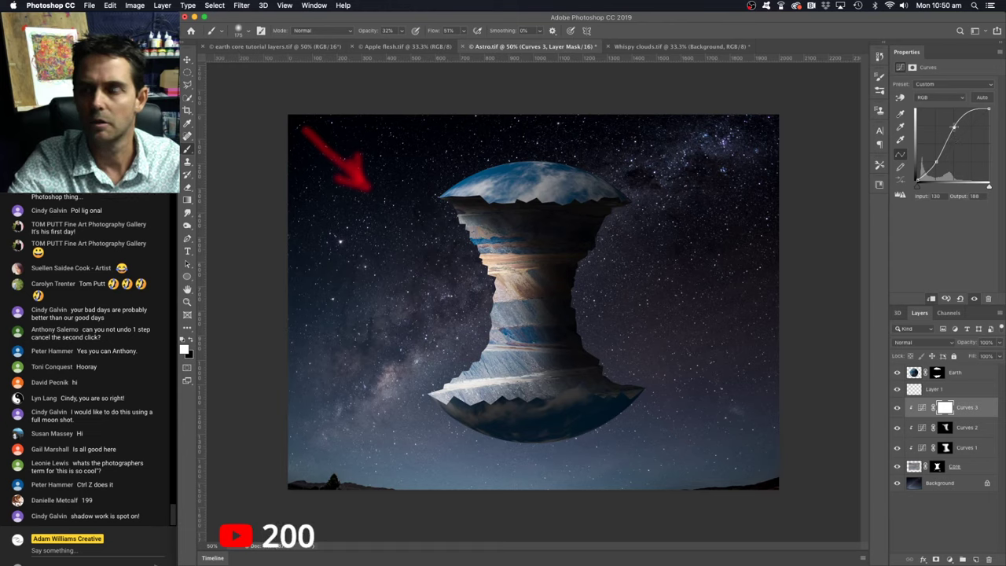
Step: Rebuild the Curves 3 S-curve with midtone and shadow points, then invert its mask
drag(954, 126, 934, 210)
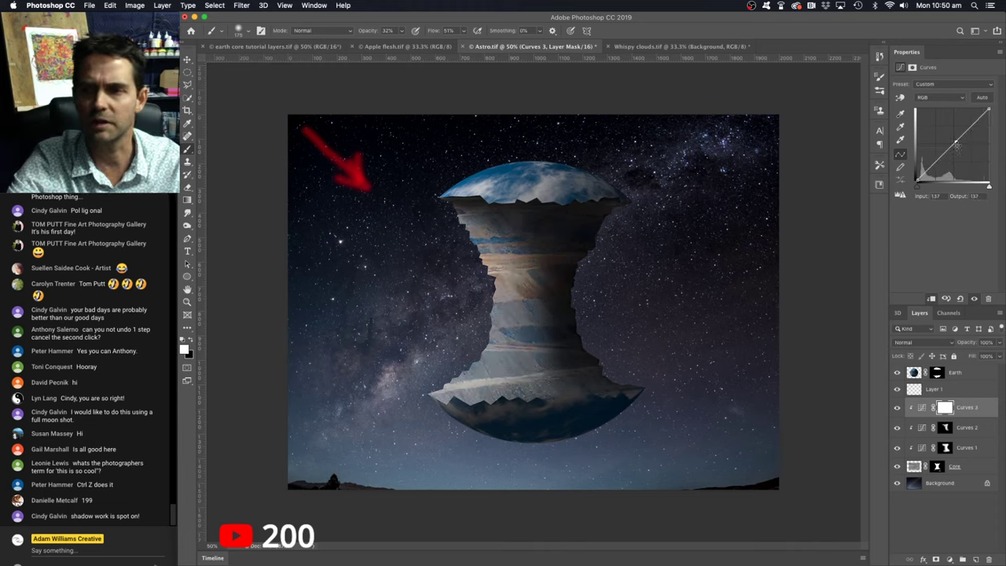
drag(956, 141, 950, 135)
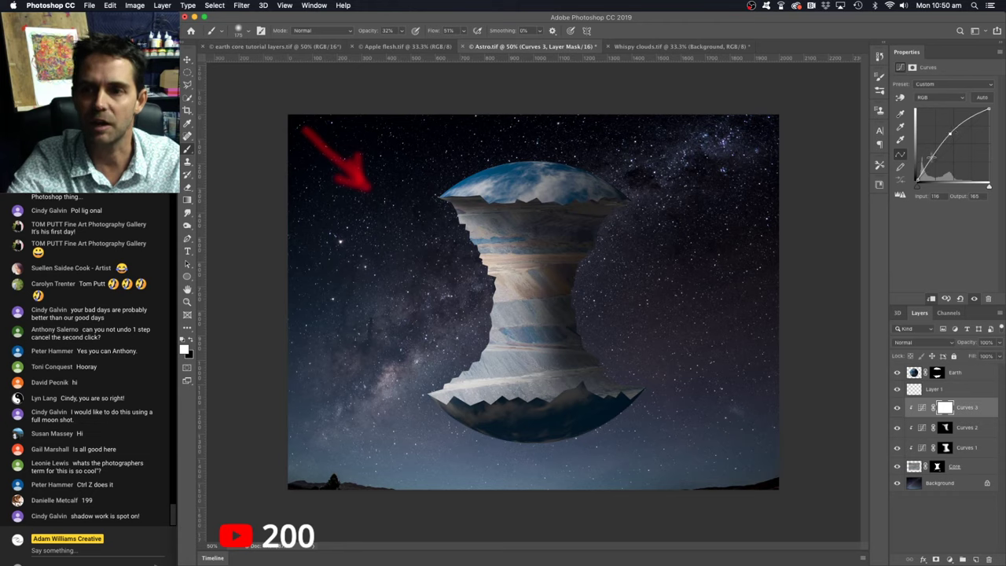
drag(934, 151, 939, 161)
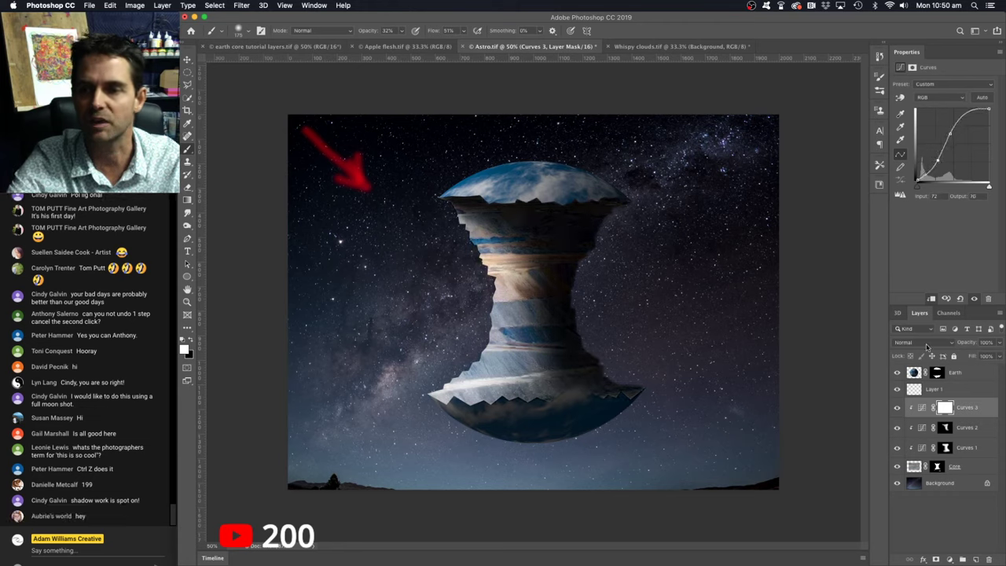
key(super+i)
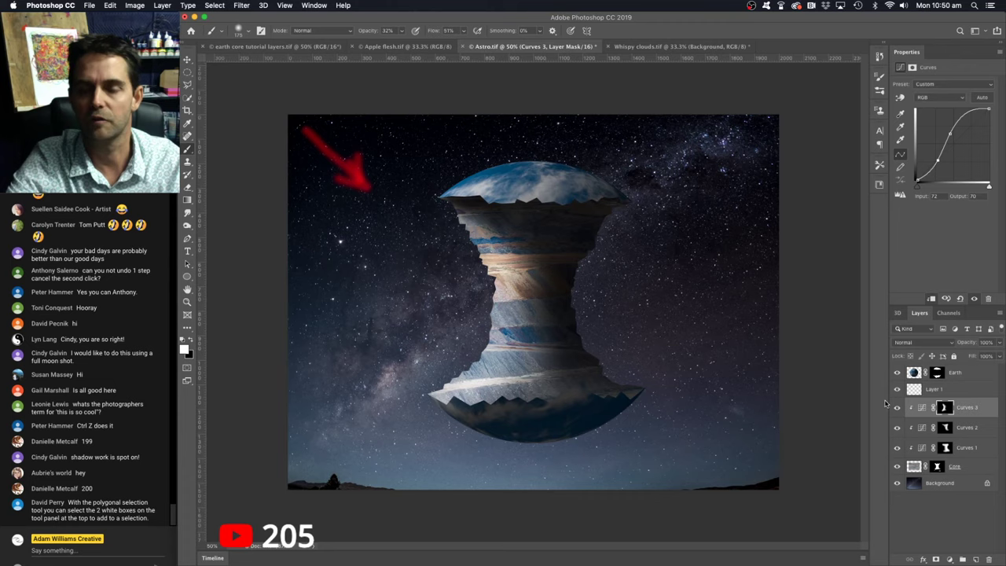
Step: Add a clipped Curves 4 with a point at input 123, output 144, and compare its visibility
click(950, 559)
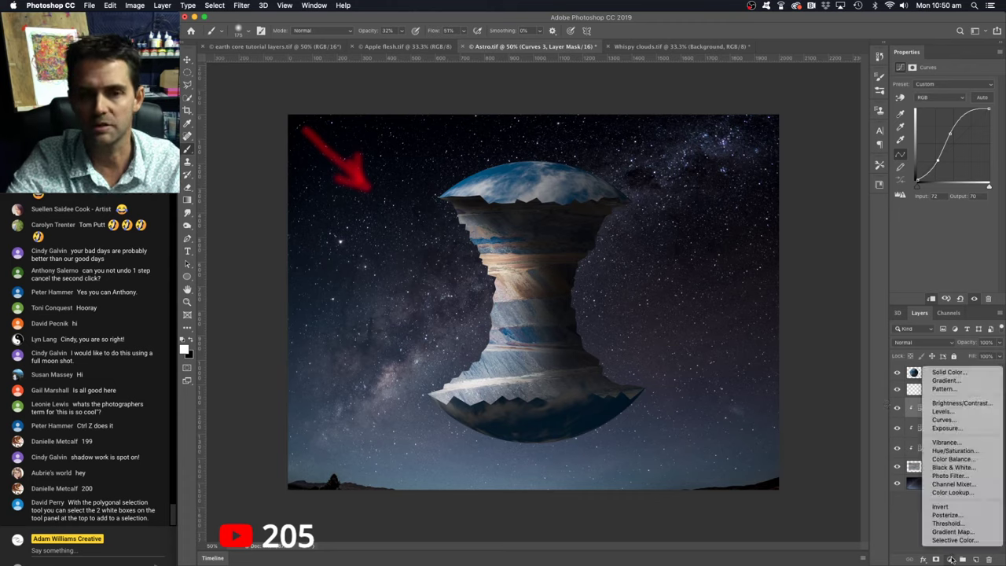
click(947, 419)
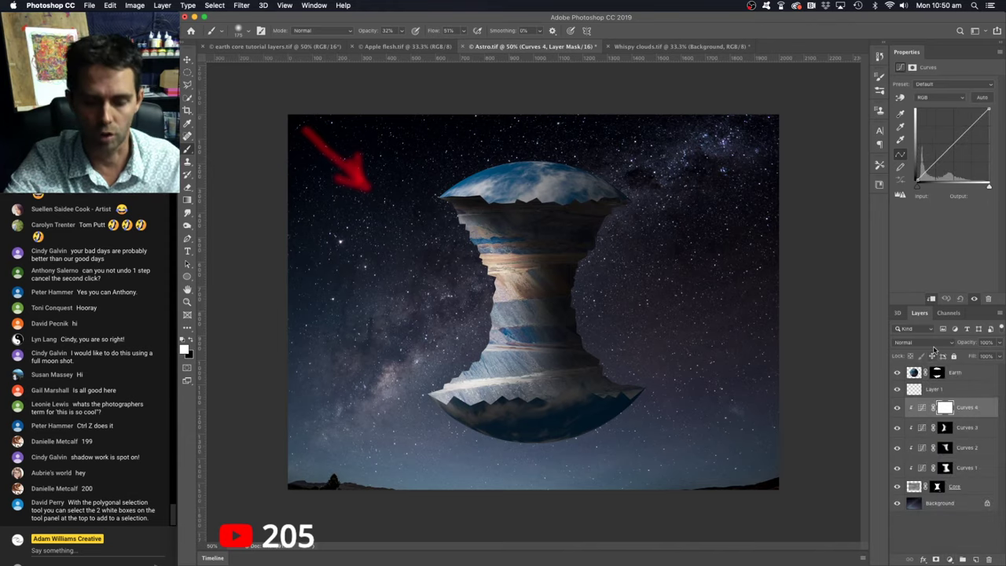
click(923, 408)
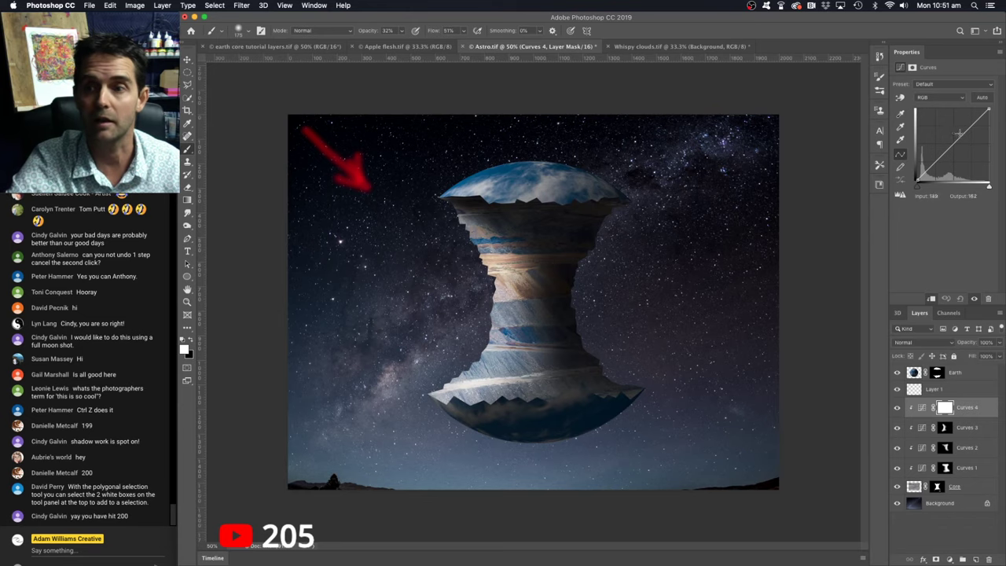
mouse_move(950, 132)
mouse_down()
mouse_move(957, 128)
mouse_move(932, 159)
mouse_move(943, 163)
mouse_move(949, 140)
mouse_move(931, 164)
mouse_move(952, 140)
mouse_up()
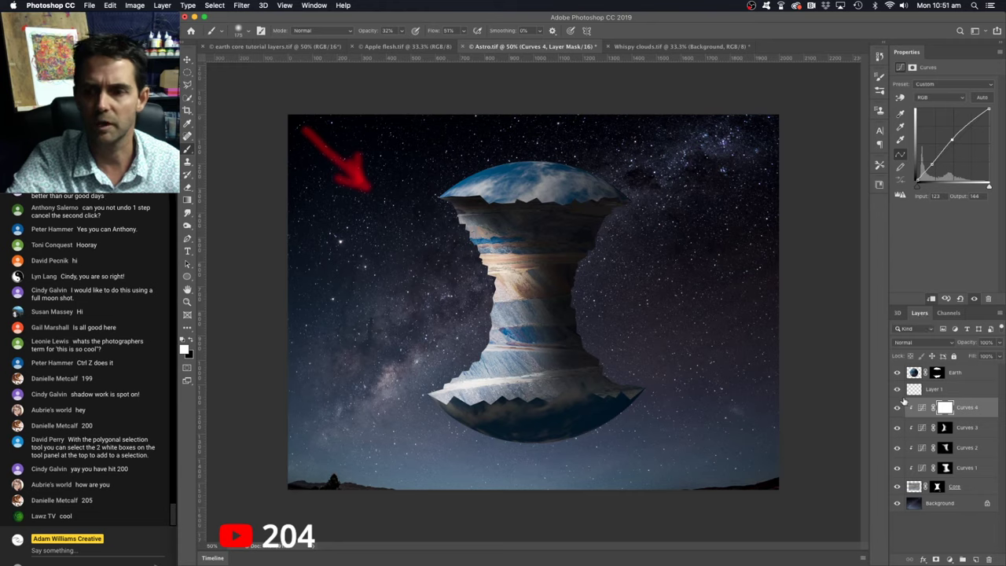
click(897, 407)
click(897, 408)
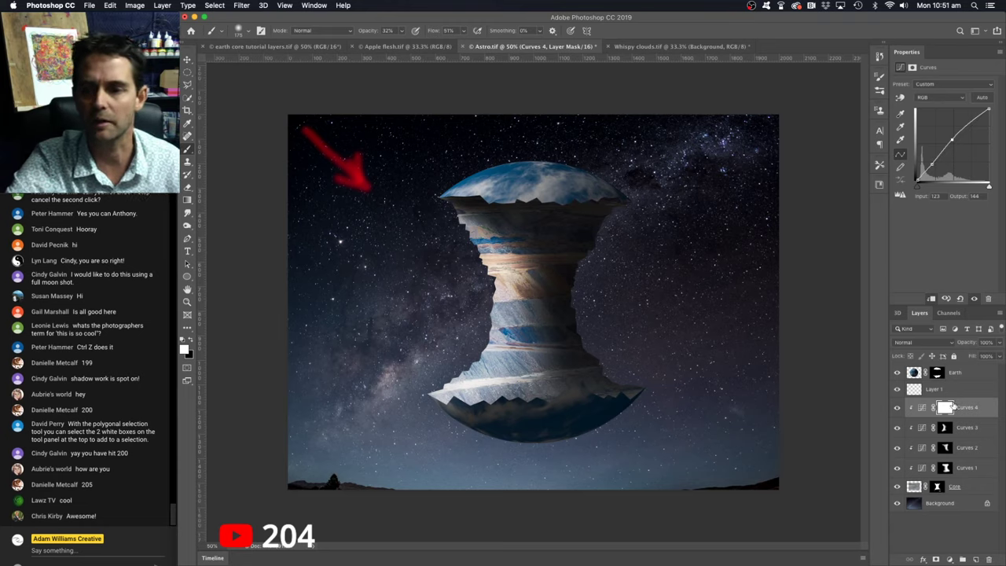
Step: Invert the Curves 4 mask, paint brightening back onto the core's middle, and take the Polygonal Lasso
key(super+i)
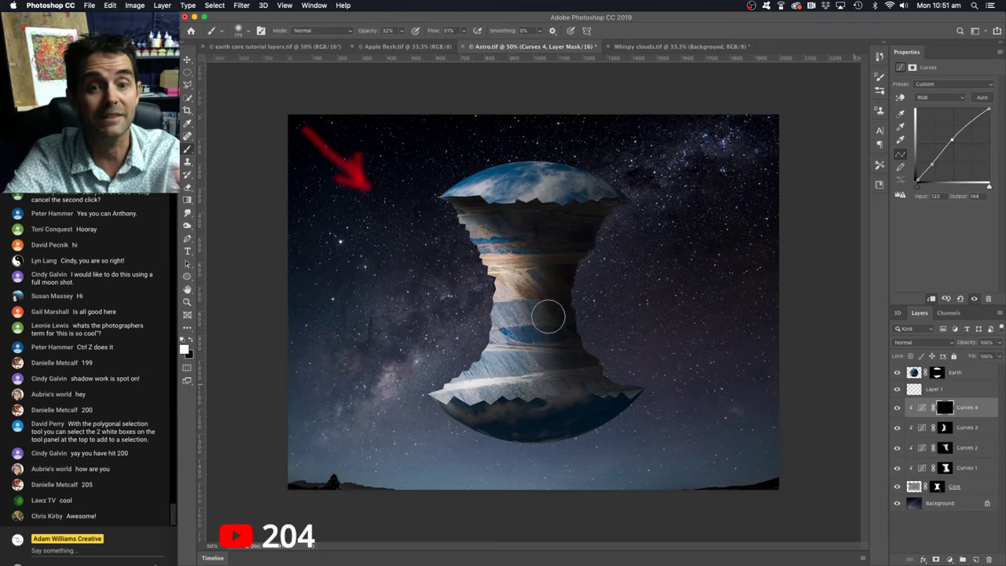
mouse_move(463, 244)
mouse_down()
mouse_move(466, 215)
mouse_move(488, 292)
mouse_move(484, 345)
mouse_move(444, 409)
mouse_up()
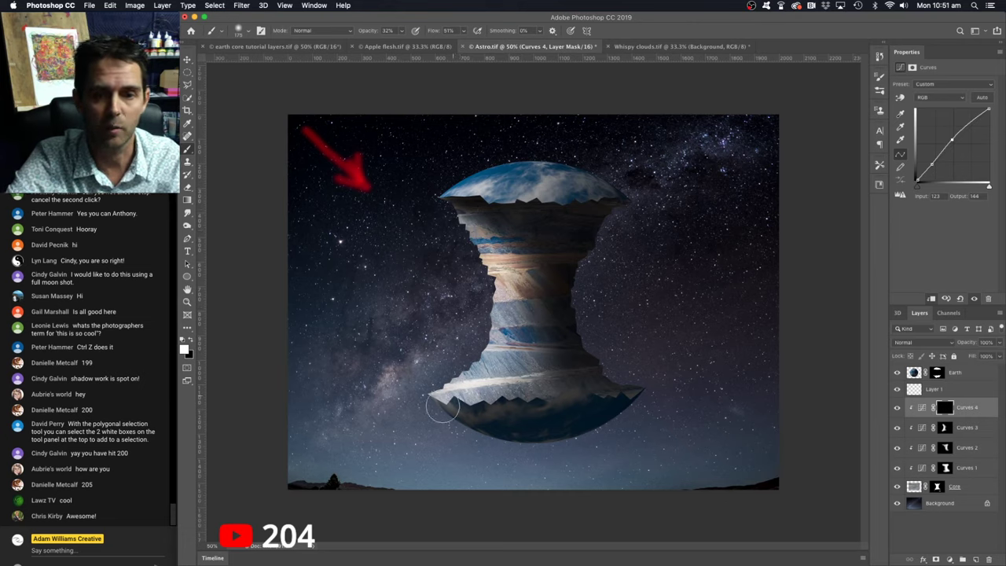
mouse_move(514, 287)
mouse_down()
mouse_move(463, 406)
mouse_move(496, 238)
mouse_move(509, 342)
mouse_move(448, 431)
mouse_move(521, 279)
mouse_move(509, 319)
mouse_move(448, 400)
mouse_move(494, 316)
mouse_move(490, 224)
mouse_move(479, 208)
mouse_move(505, 384)
mouse_up()
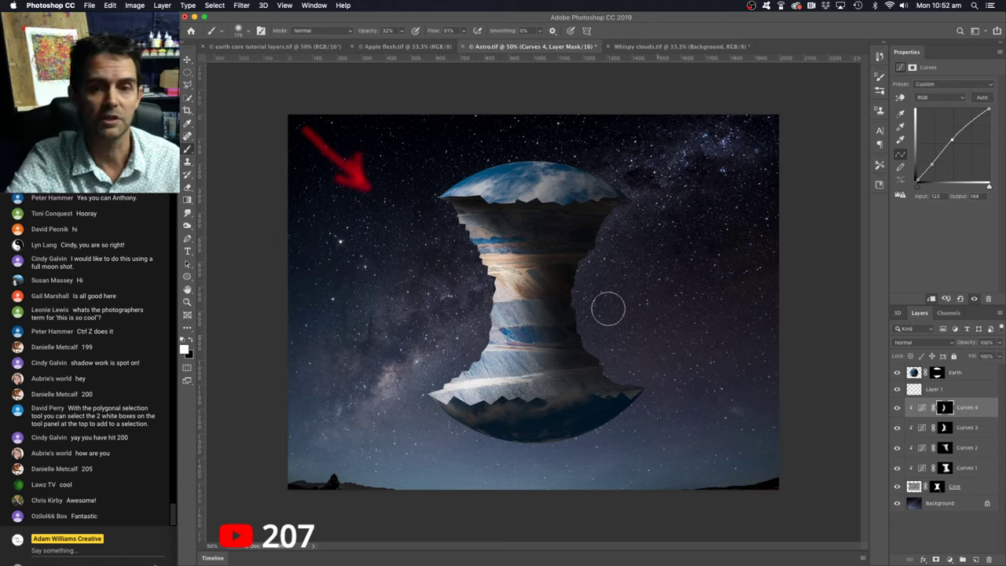
click(190, 86)
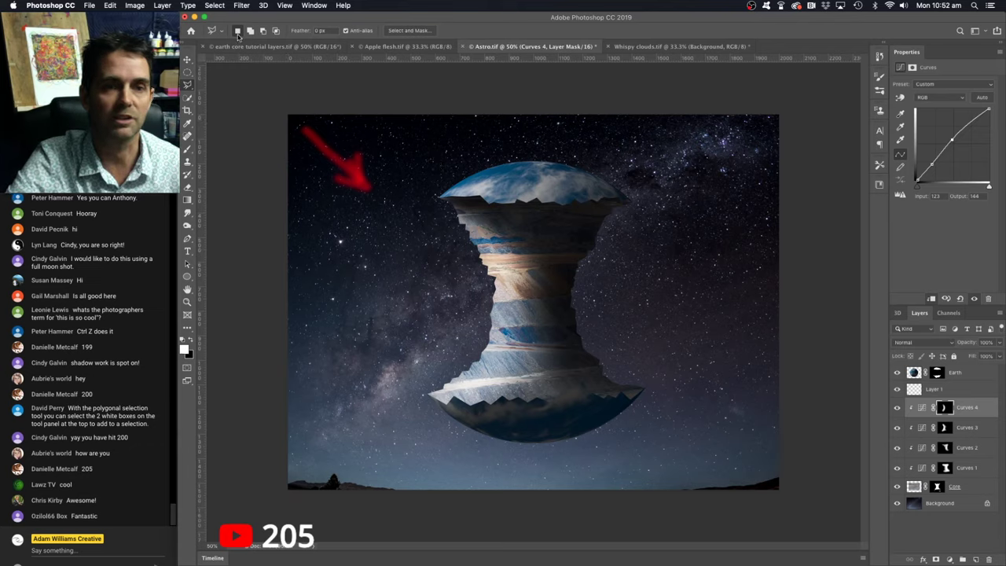
Step: Draw a triangle, then a box-shaped polygonal lasso selection, in the sky
click(312, 226)
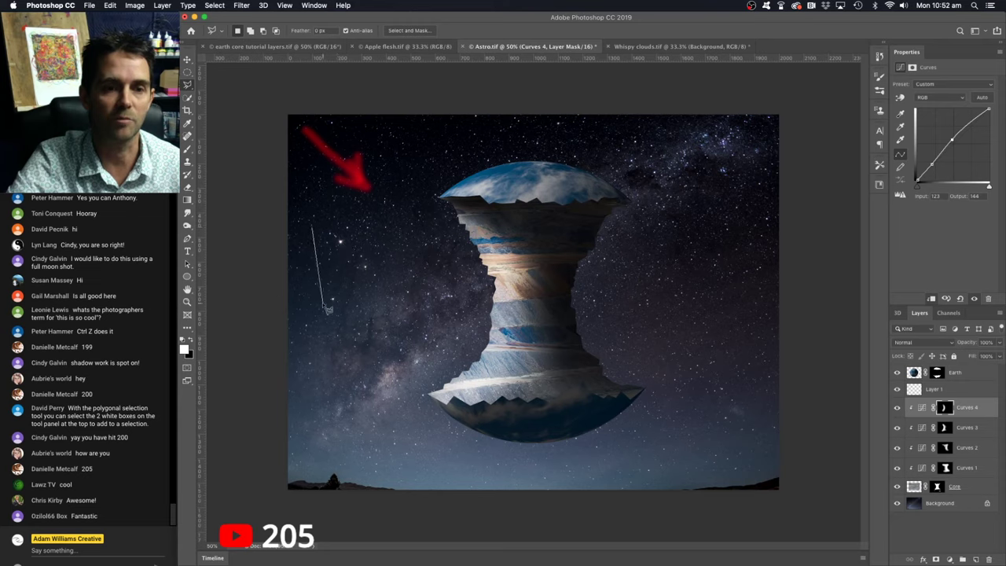
click(327, 307)
click(374, 281)
click(313, 227)
click(364, 210)
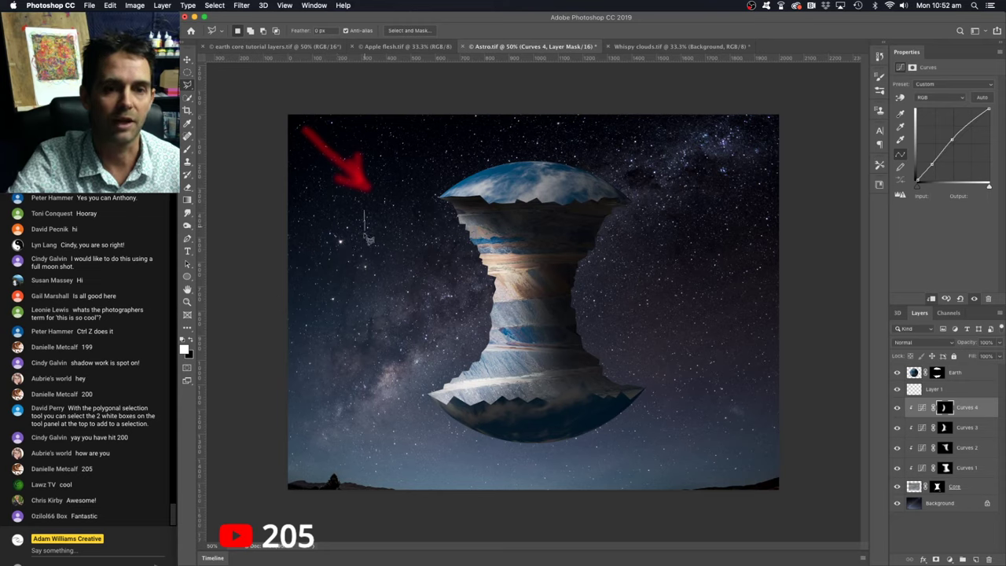
click(365, 239)
click(416, 239)
click(416, 211)
click(364, 210)
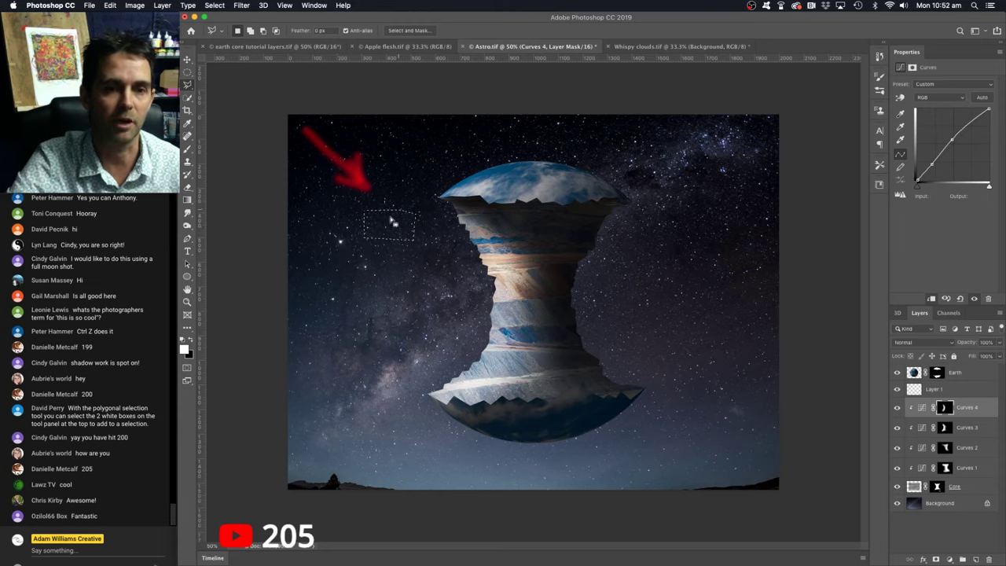
Step: Outline an irregular polygonal patch of starry sky left of the Earth's core
click(325, 263)
click(330, 303)
click(356, 315)
click(386, 280)
click(383, 267)
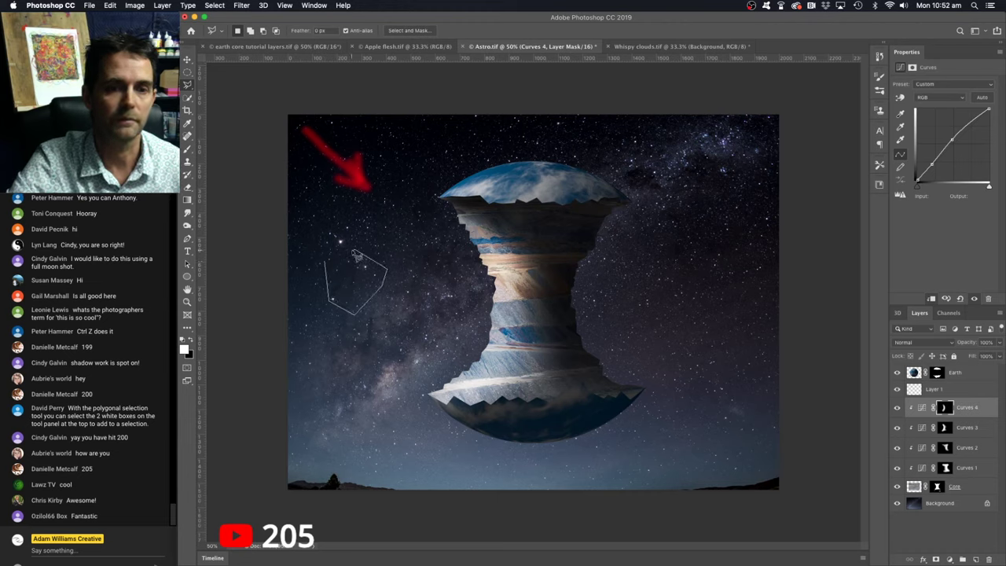
double_click(359, 250)
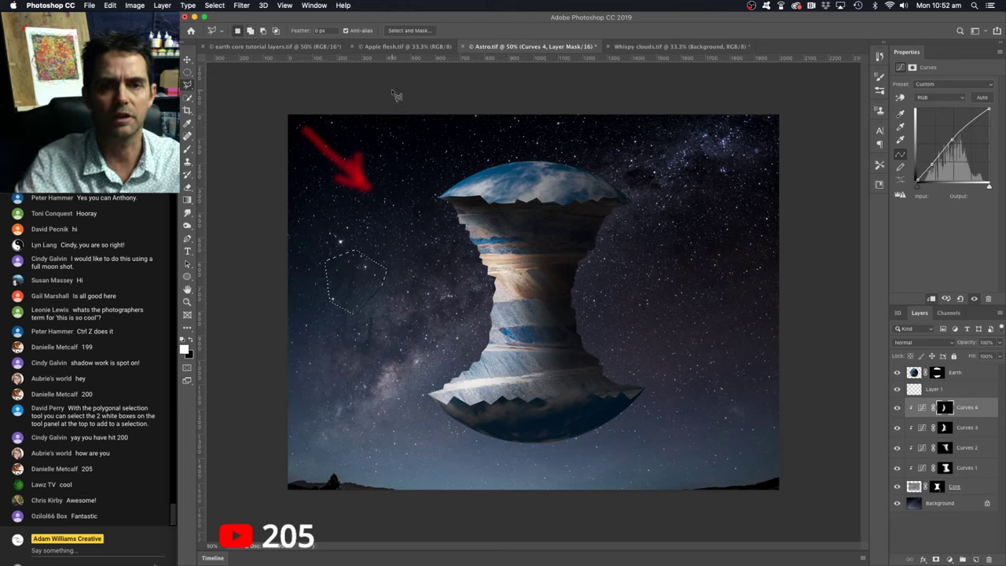
Step: Using Add to Selection (Shift), merge two more polygon areas below and right of the patch
key(shift)
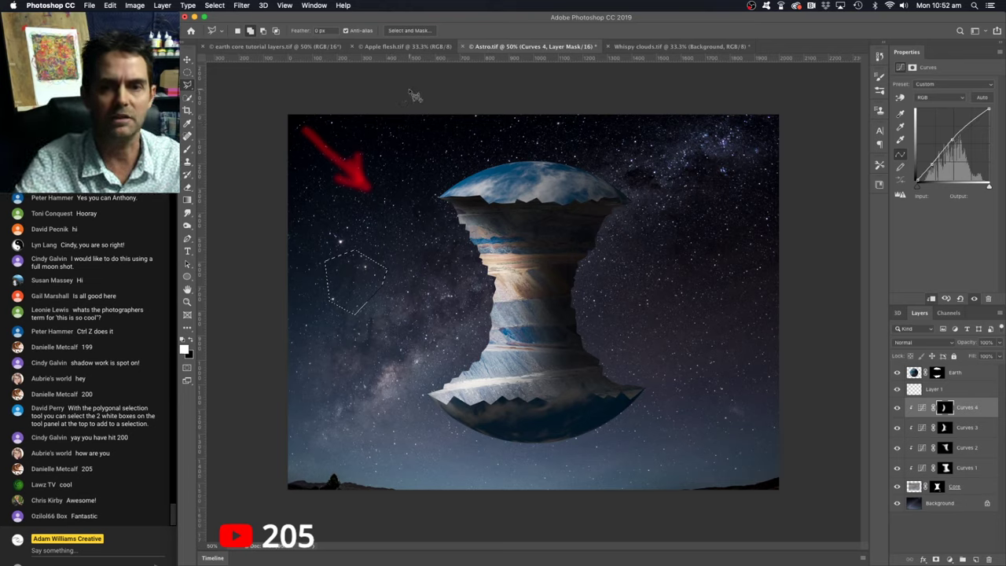
shift+click(339, 309)
click(411, 314)
click(377, 407)
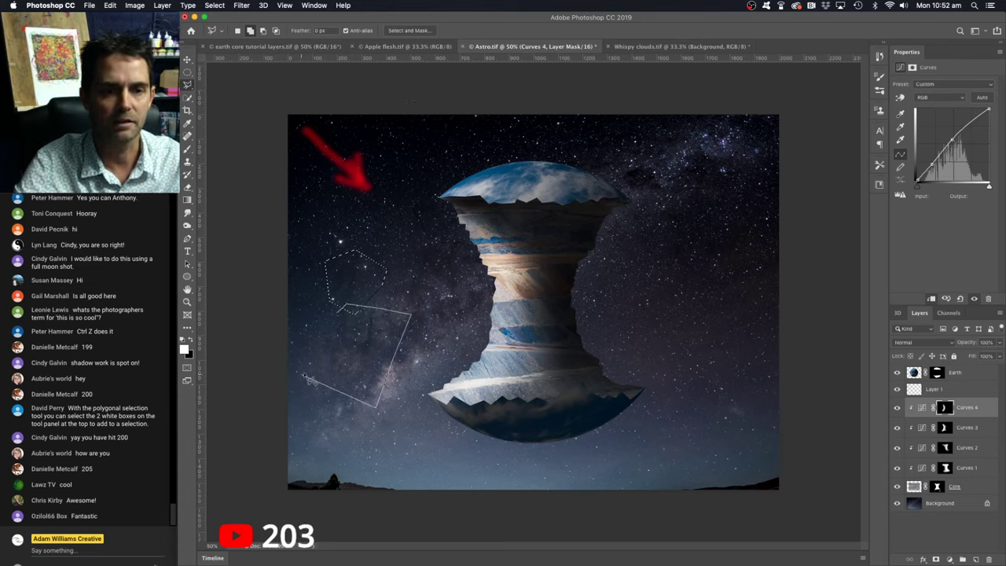
click(302, 376)
click(343, 314)
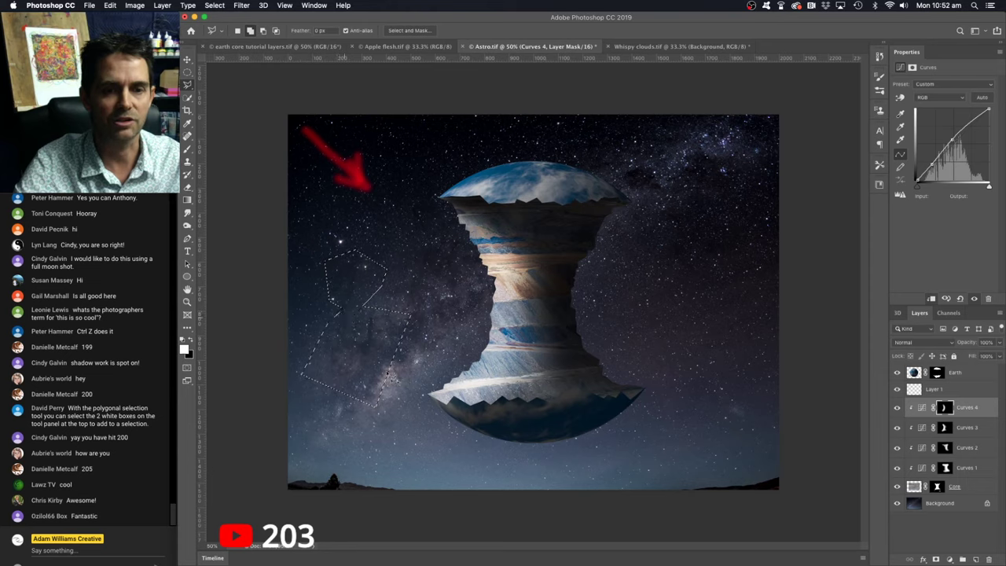
shift+click(389, 297)
click(429, 346)
click(444, 314)
click(432, 294)
click(390, 296)
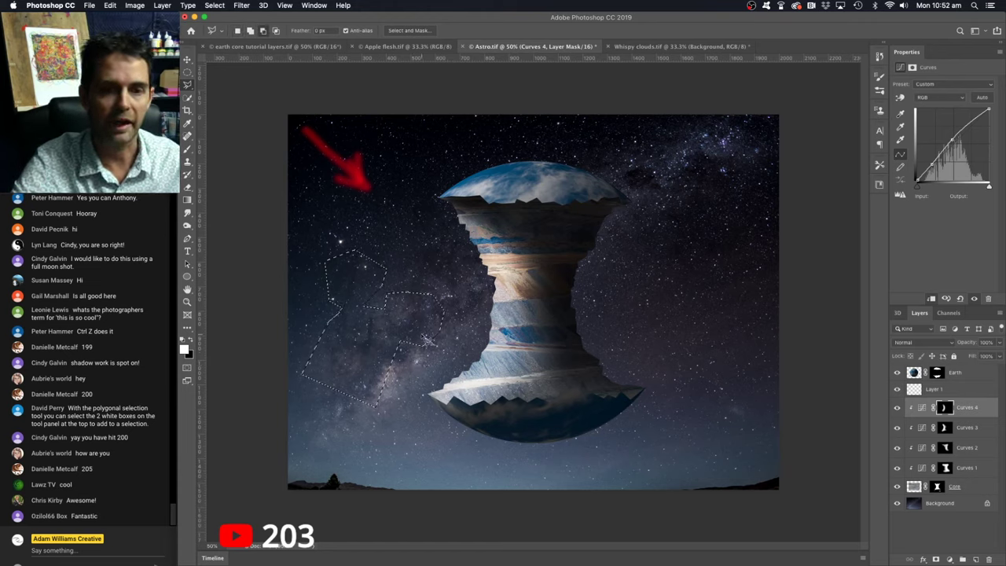
Step: Add one more polygon area at the lower right to the sky selection
shift+click(425, 340)
click(413, 322)
click(364, 339)
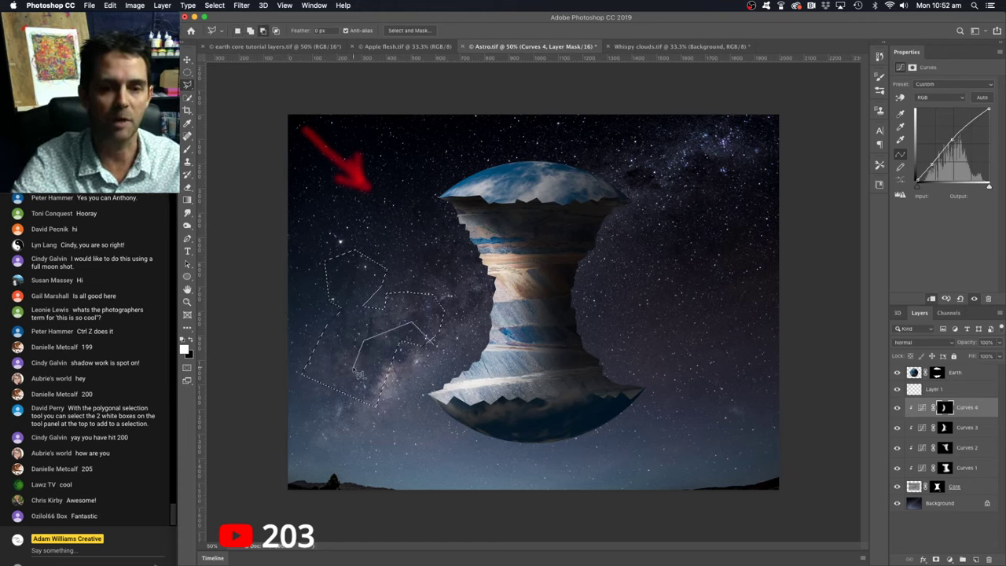
click(354, 368)
click(386, 398)
click(435, 386)
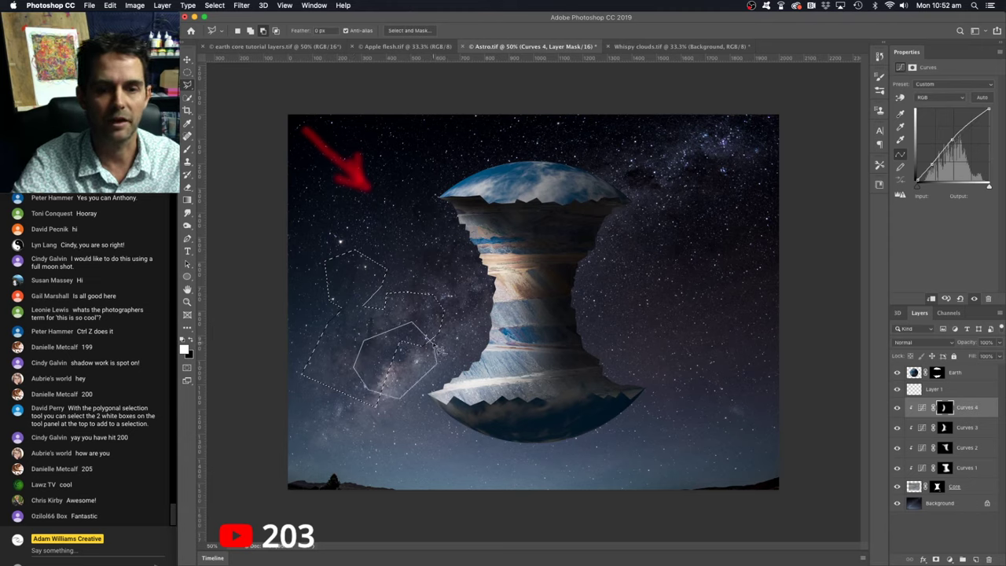
click(431, 344)
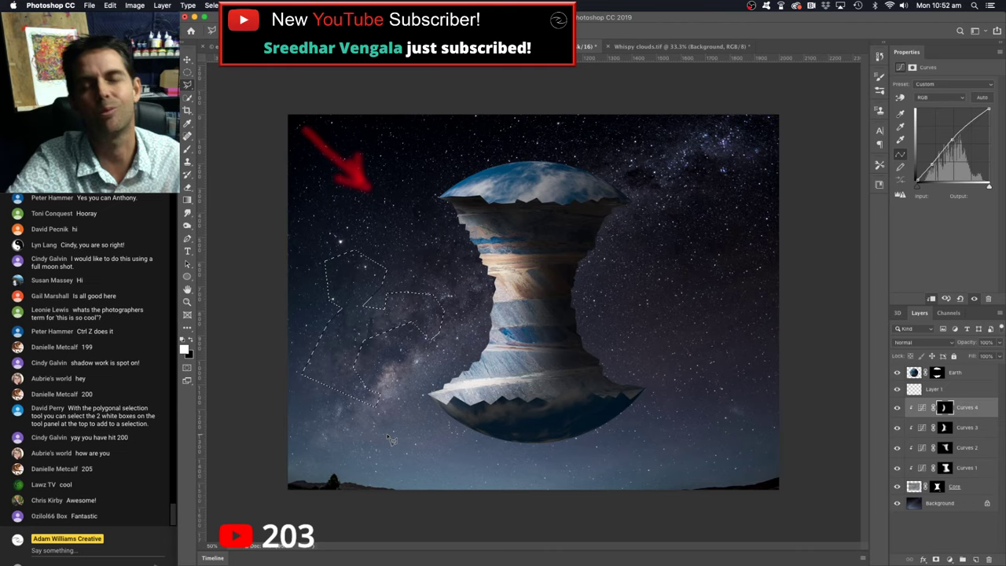
Step: Deselect the sky patch with Ctrl+D, leaving the composite unchanged
key(ctrl+d)
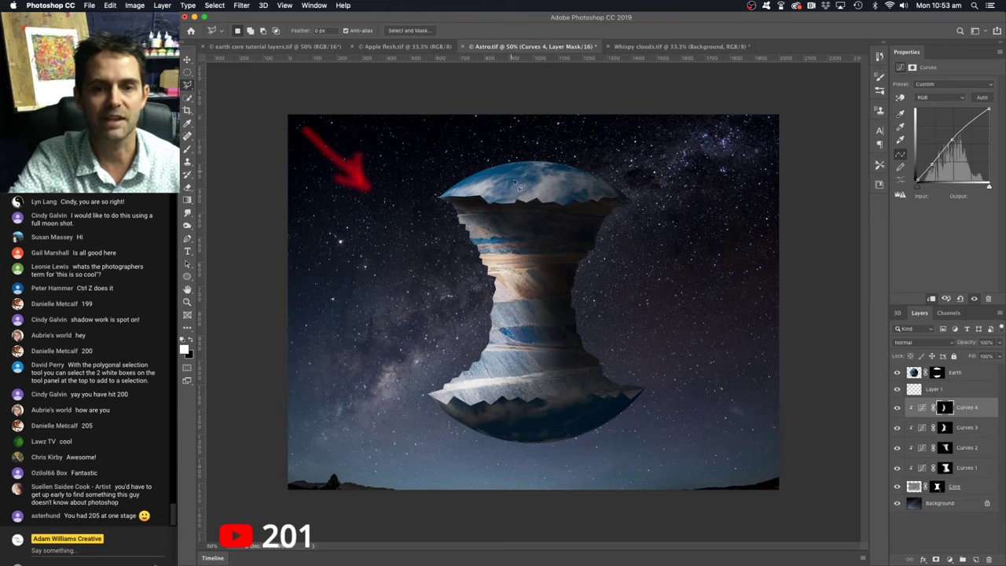
Step: Add a Curves adjustment layer clipped to the Earth layer
click(966, 375)
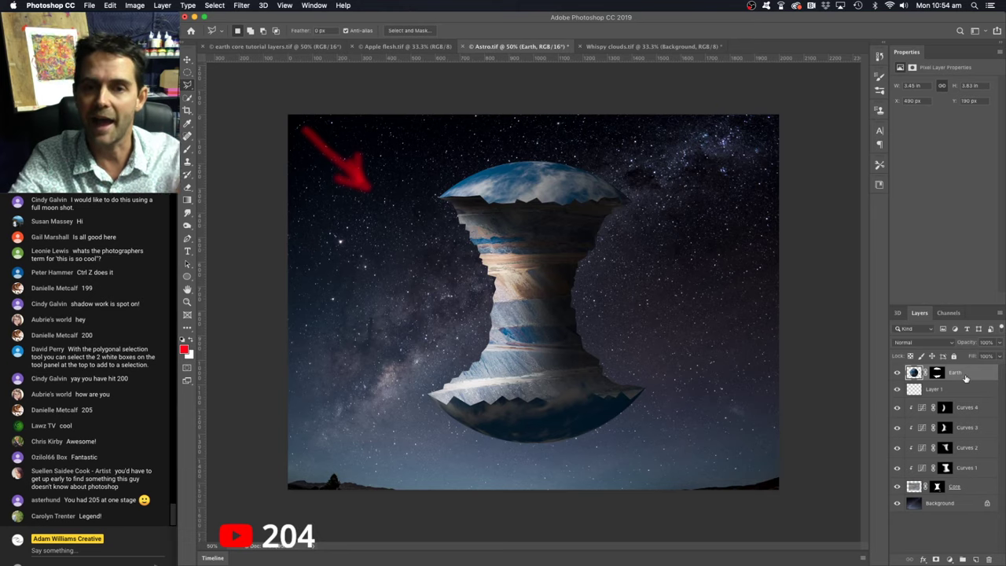
click(950, 561)
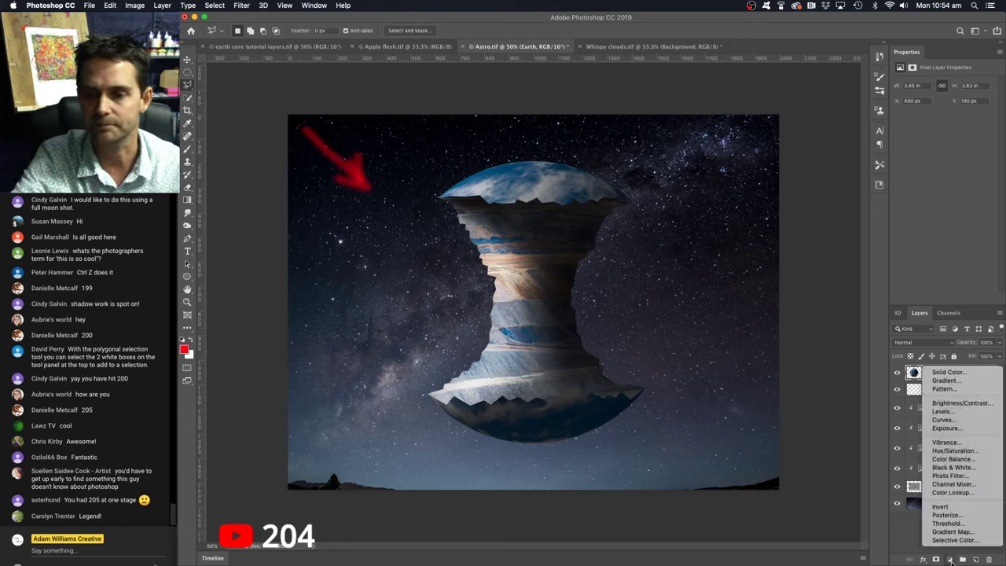
click(947, 420)
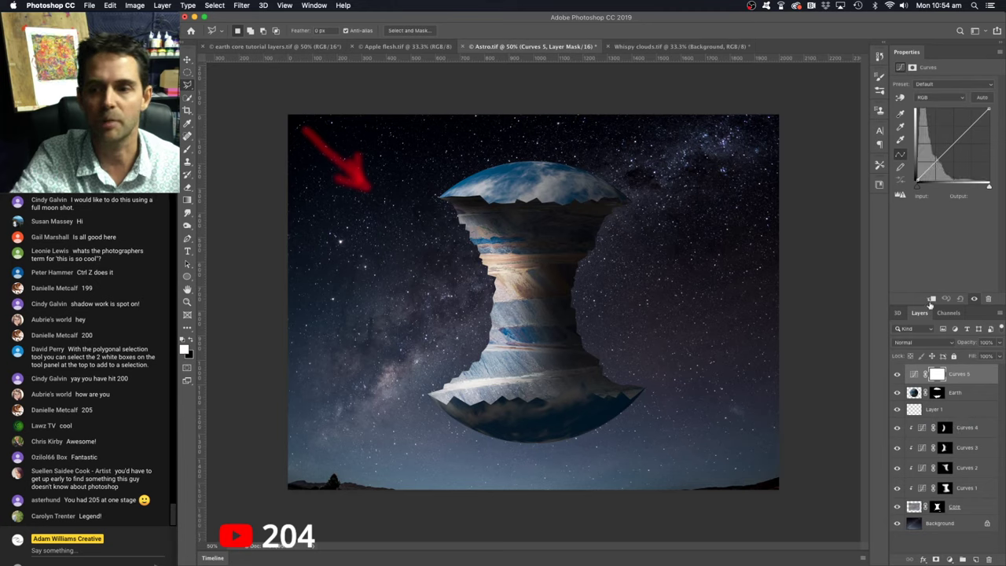
click(931, 299)
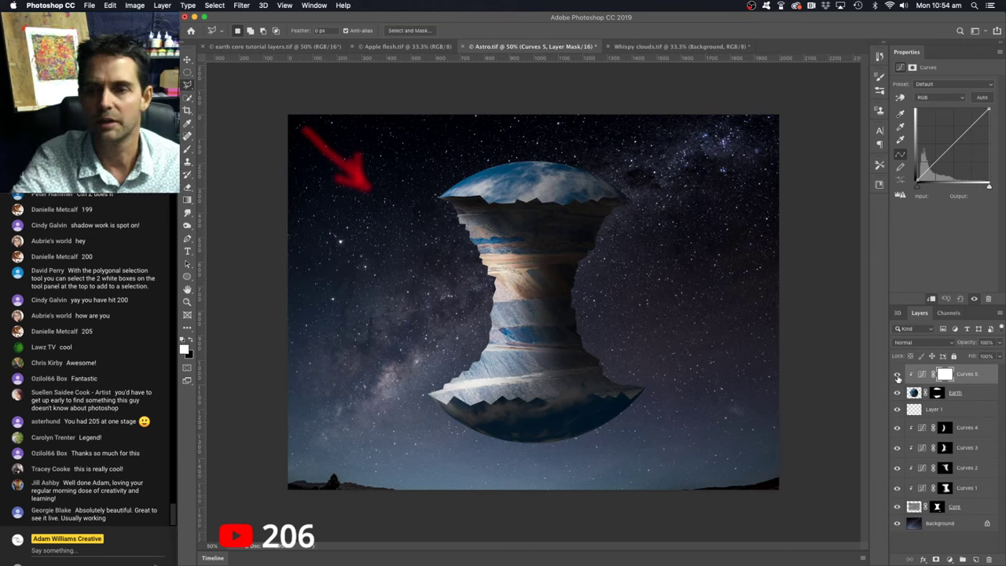
Step: Compare the curve on and off, then set its point to input 78, output 202
click(897, 376)
click(898, 376)
click(898, 376)
click(897, 375)
click(898, 376)
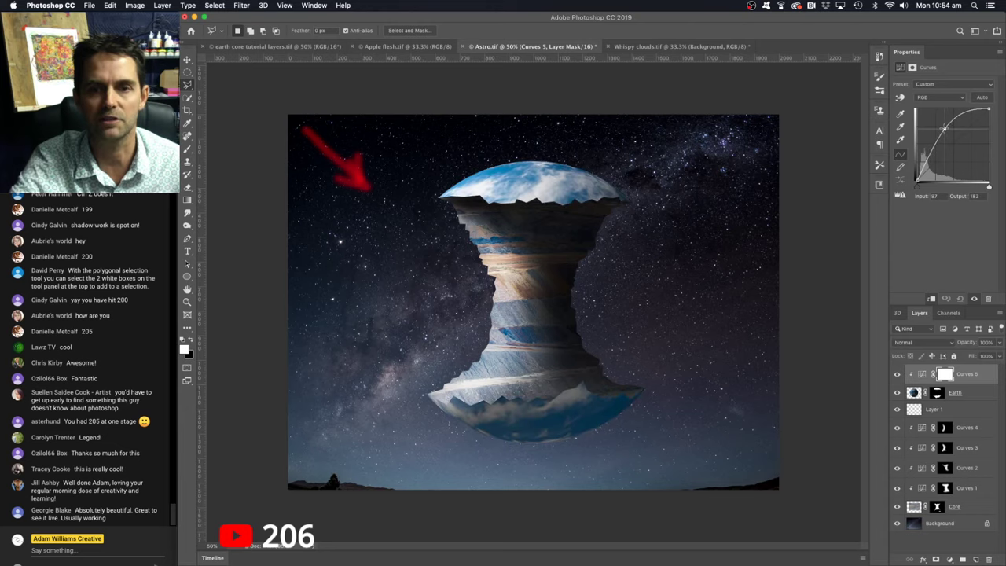
mouse_move(945, 128)
mouse_down()
mouse_move(949, 136)
mouse_move(942, 123)
mouse_up()
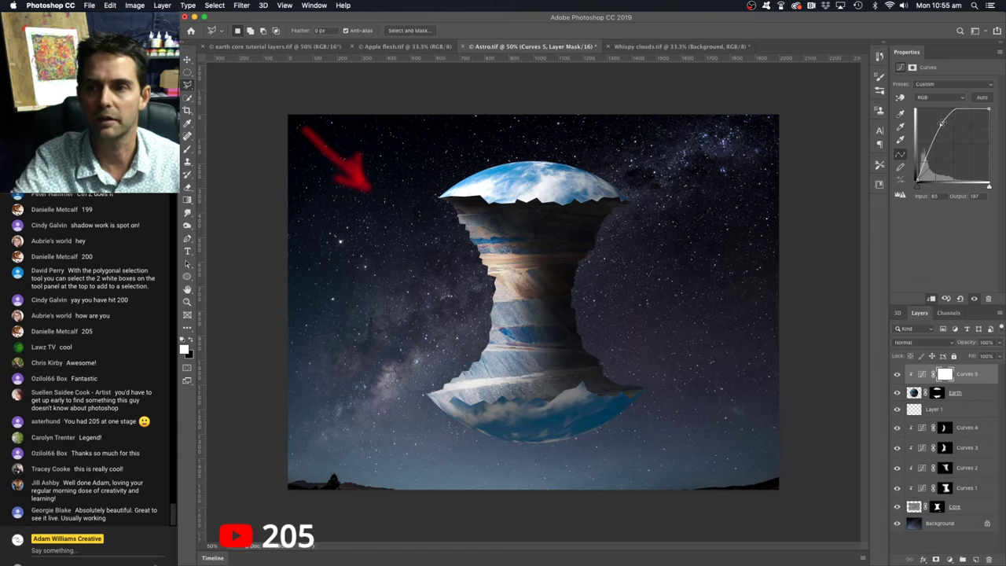
mouse_move(941, 124)
mouse_down()
mouse_move(949, 130)
mouse_move(939, 123)
mouse_up()
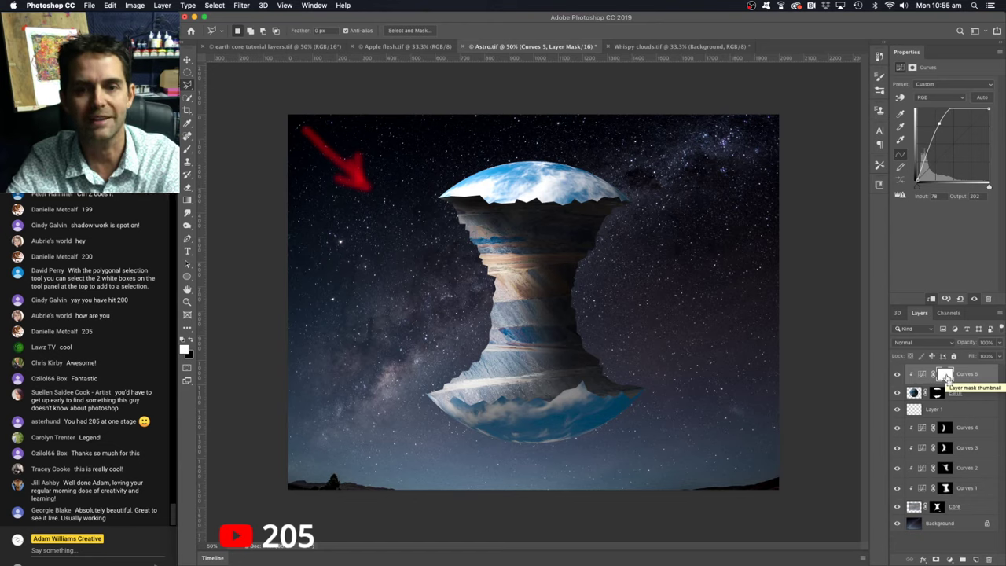
Step: Invert the Curves 5 mask and paint white over the globe's top cap and lower edge
key(super+i)
key(b)
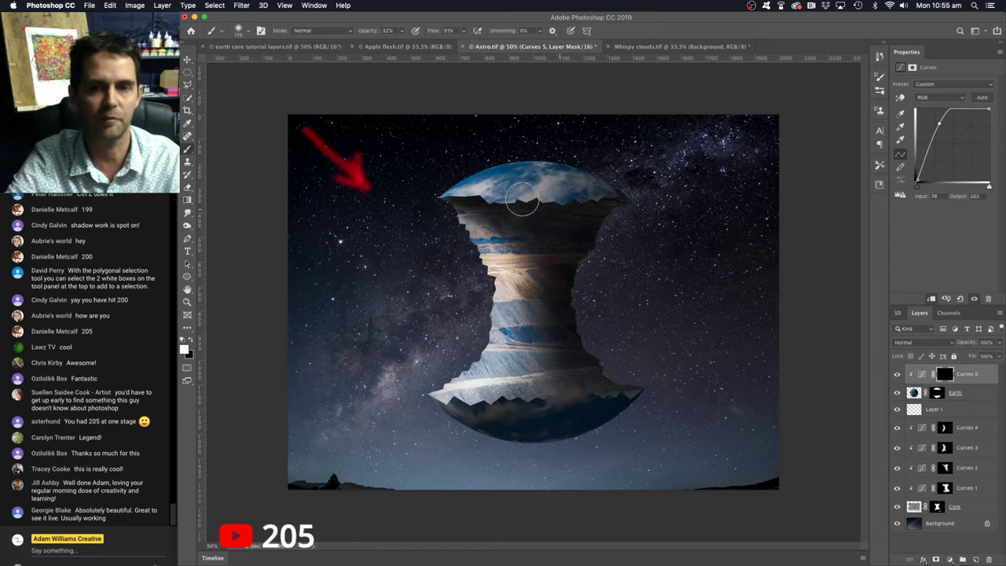
mouse_move(491, 219)
mouse_down()
mouse_move(466, 183)
mouse_move(528, 170)
mouse_move(446, 194)
mouse_move(559, 158)
mouse_move(493, 173)
mouse_move(453, 201)
mouse_move(586, 167)
mouse_move(528, 167)
mouse_move(451, 198)
mouse_move(586, 160)
mouse_move(477, 165)
mouse_move(413, 195)
mouse_move(591, 170)
mouse_up()
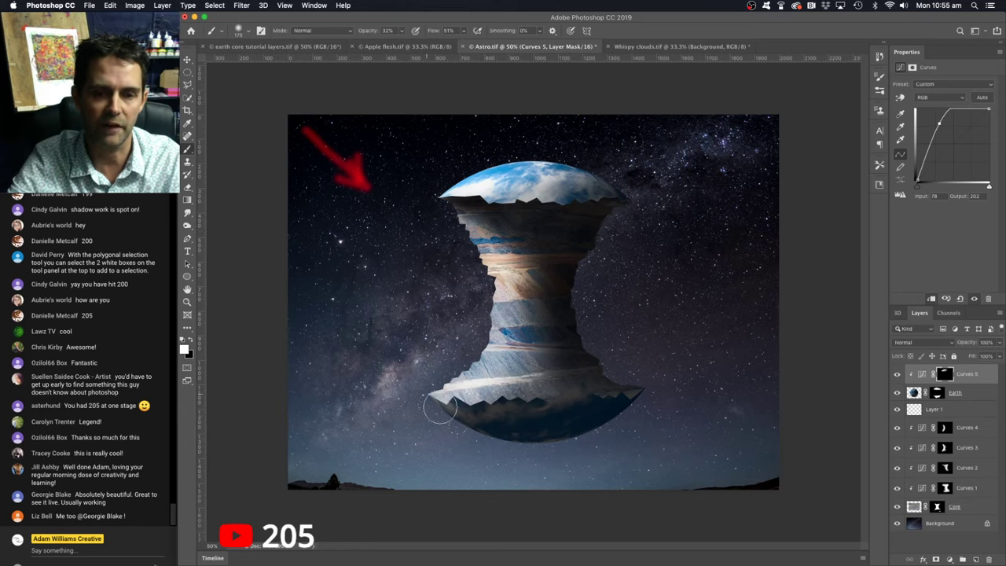
drag(508, 426, 475, 423)
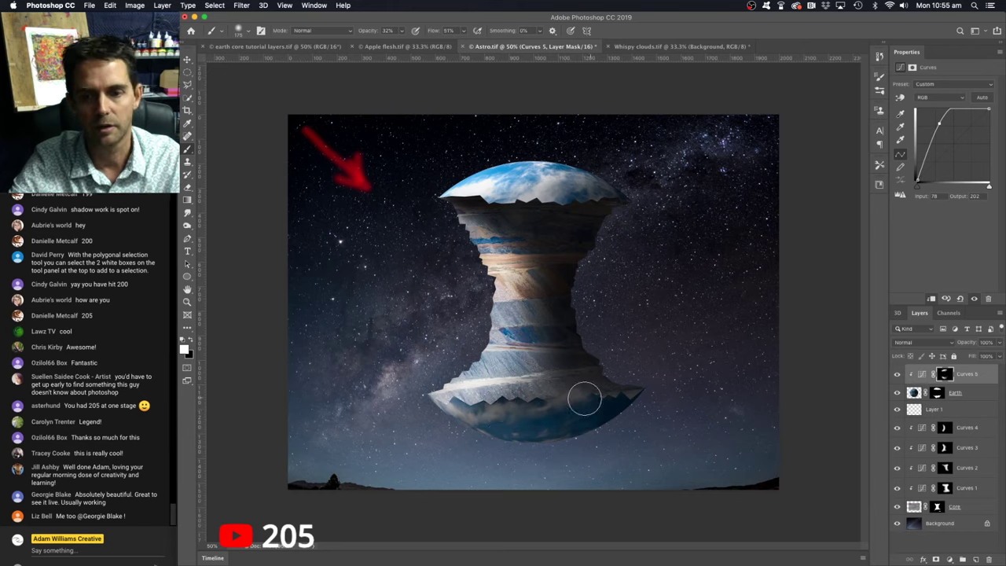
mouse_move(585, 400)
mouse_down()
mouse_move(503, 405)
mouse_move(537, 402)
mouse_move(550, 428)
mouse_up()
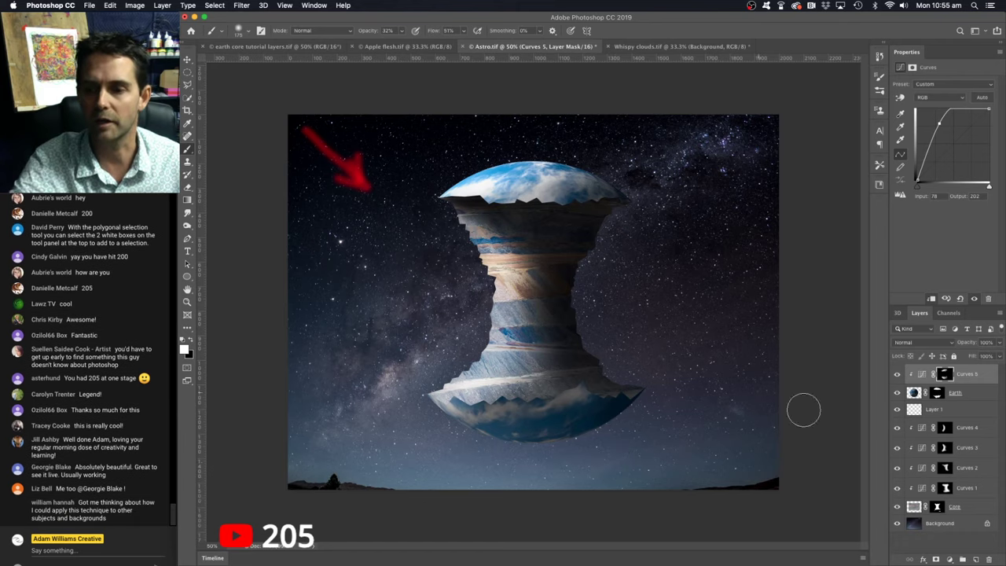
click(958, 523)
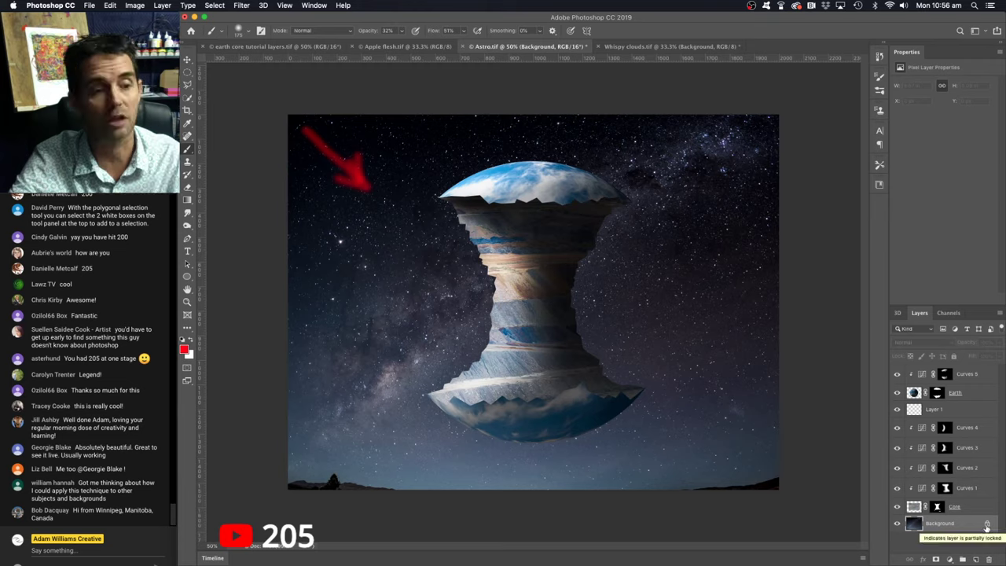
Step: Unlock the Background into Layer 0, enter Free Transform, and flip it vertically
click(987, 525)
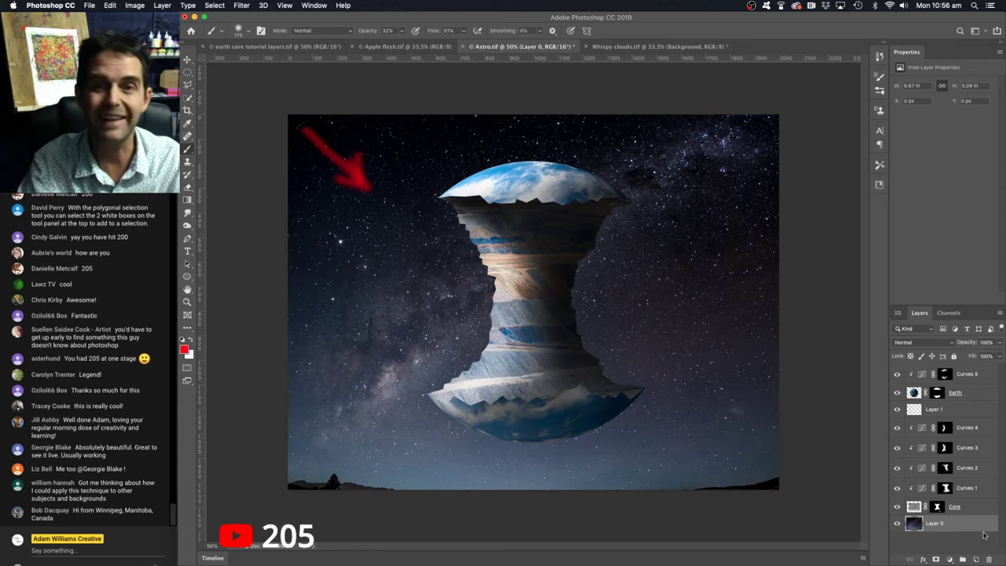
key(ctrl+t)
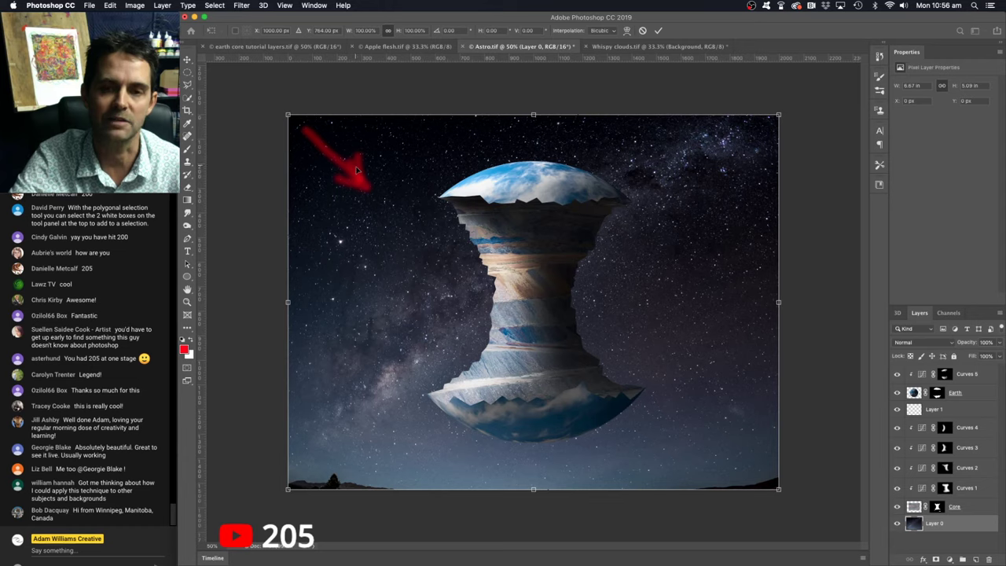
right_click(583, 308)
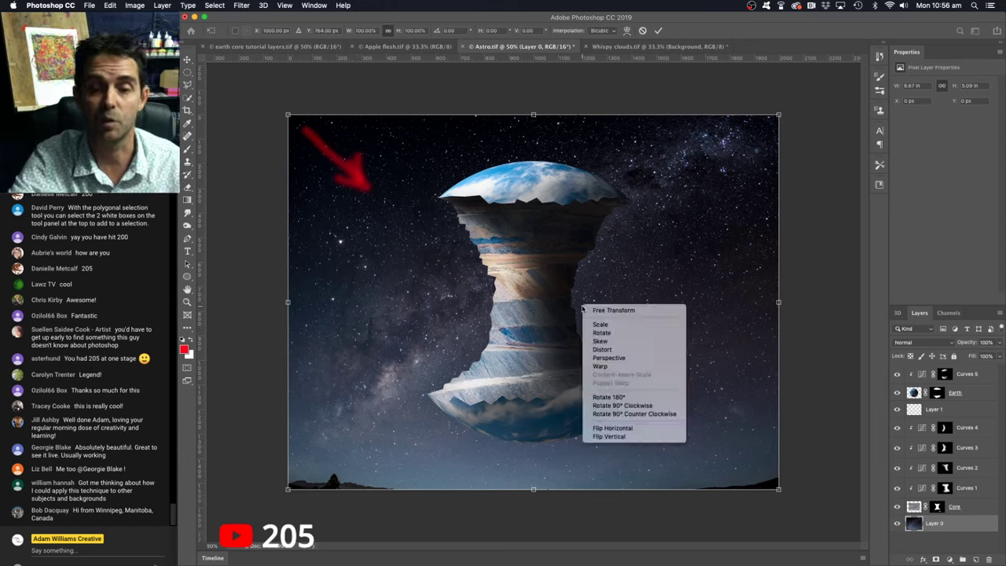
click(606, 436)
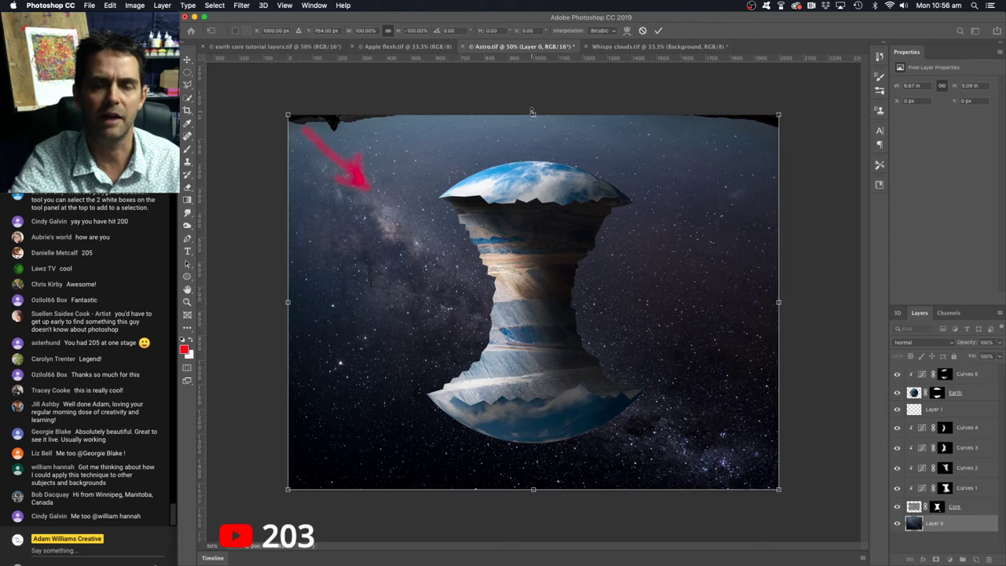
Step: Scale the starry layer to about 115%, tilt it slightly, nudge it up, and commit
drag(532, 112, 533, 88)
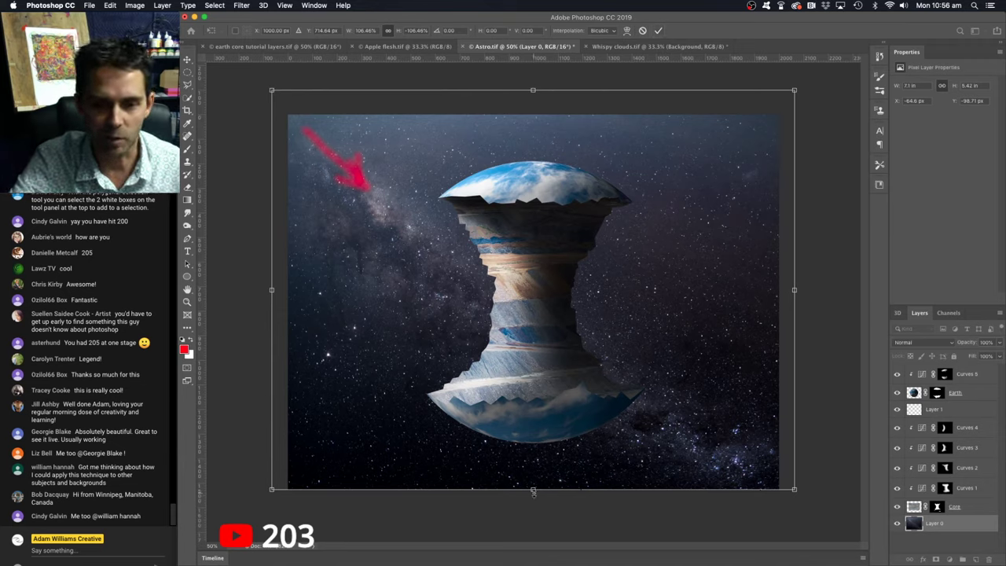
mouse_move(533, 489)
mouse_down()
mouse_move(534, 510)
mouse_move(538, 388)
mouse_move(555, 347)
mouse_move(535, 500)
mouse_up()
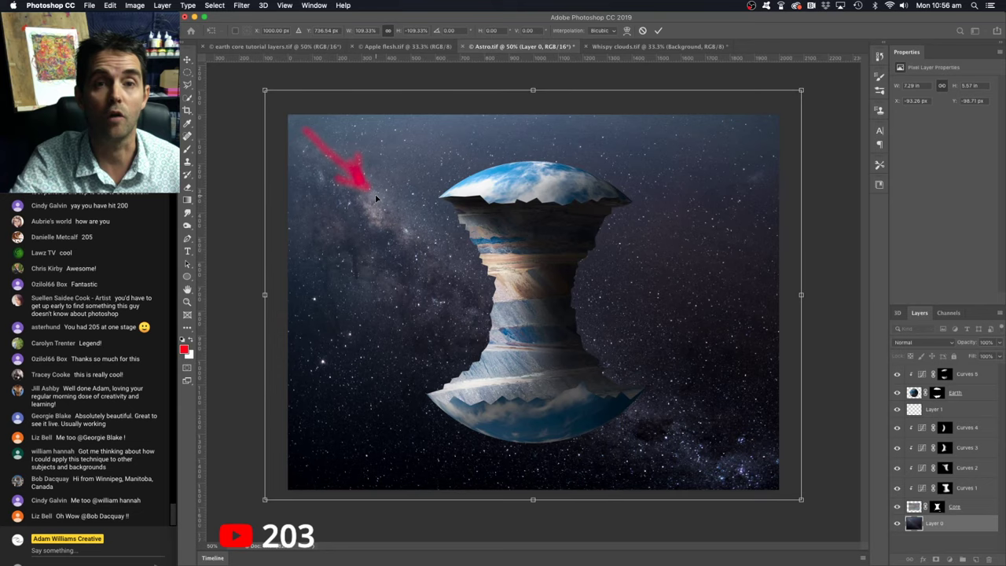
drag(533, 500, 533, 503)
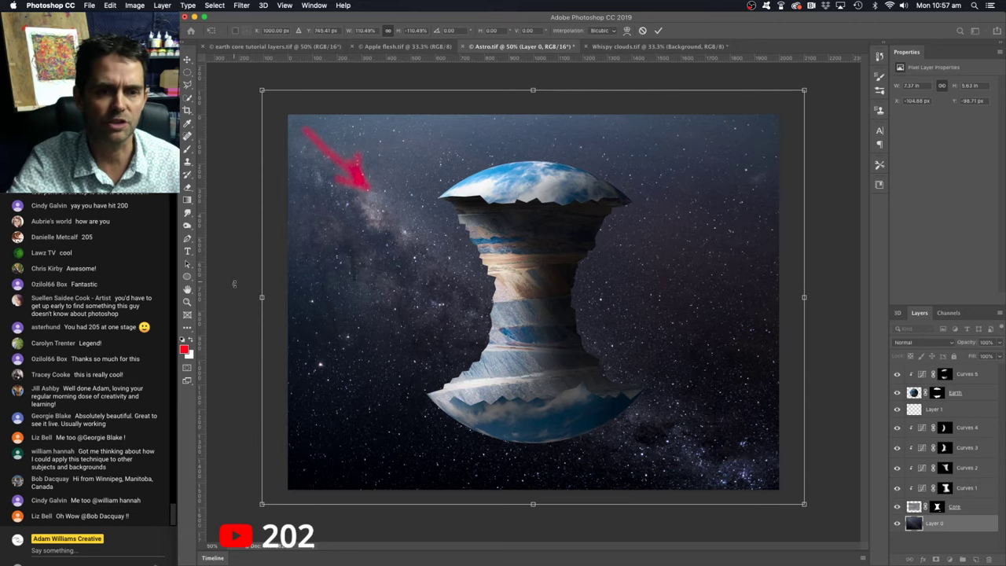
mouse_move(233, 284)
mouse_down()
mouse_move(236, 245)
mouse_move(228, 273)
mouse_up()
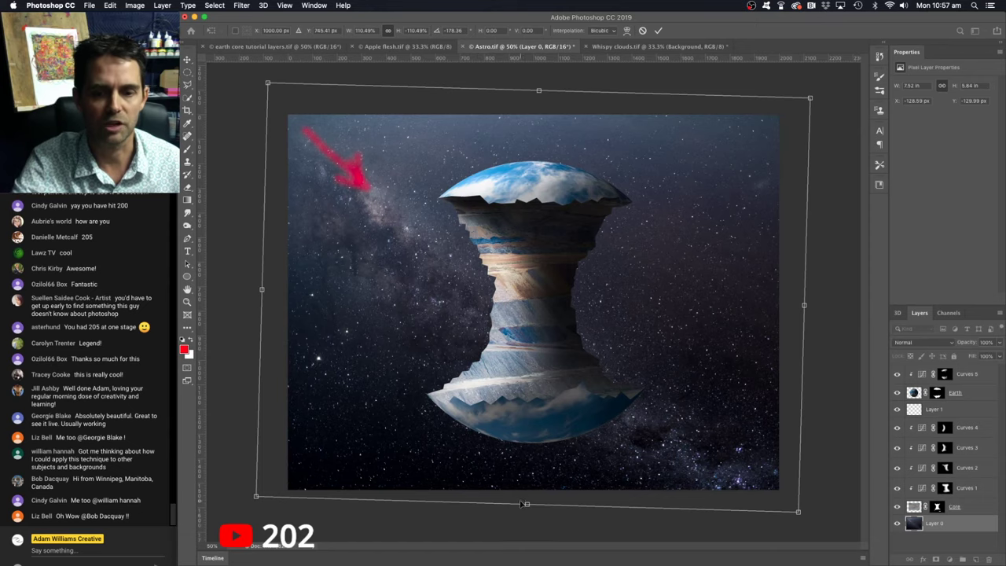
drag(525, 503, 531, 519)
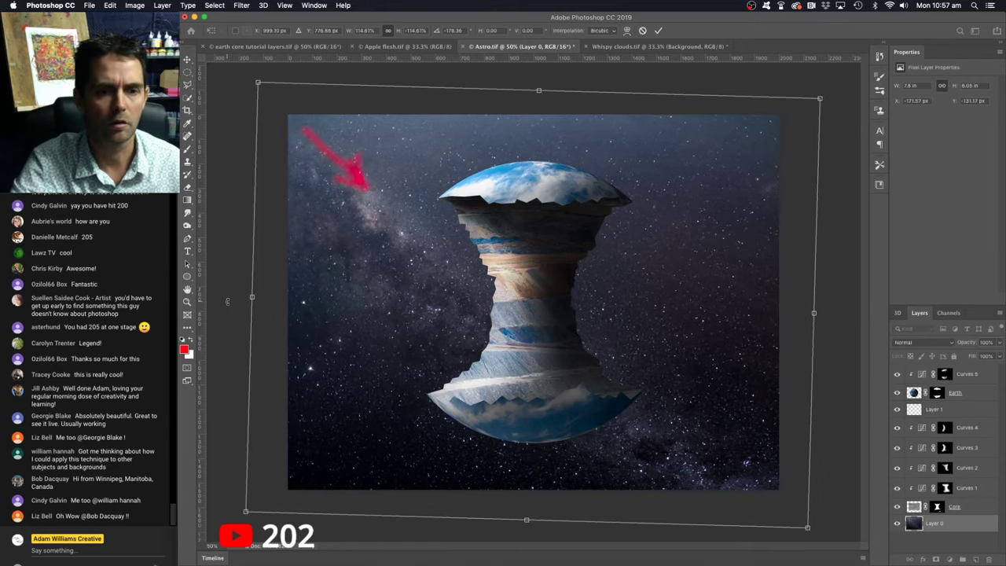
drag(227, 302, 227, 307)
drag(374, 273, 370, 266)
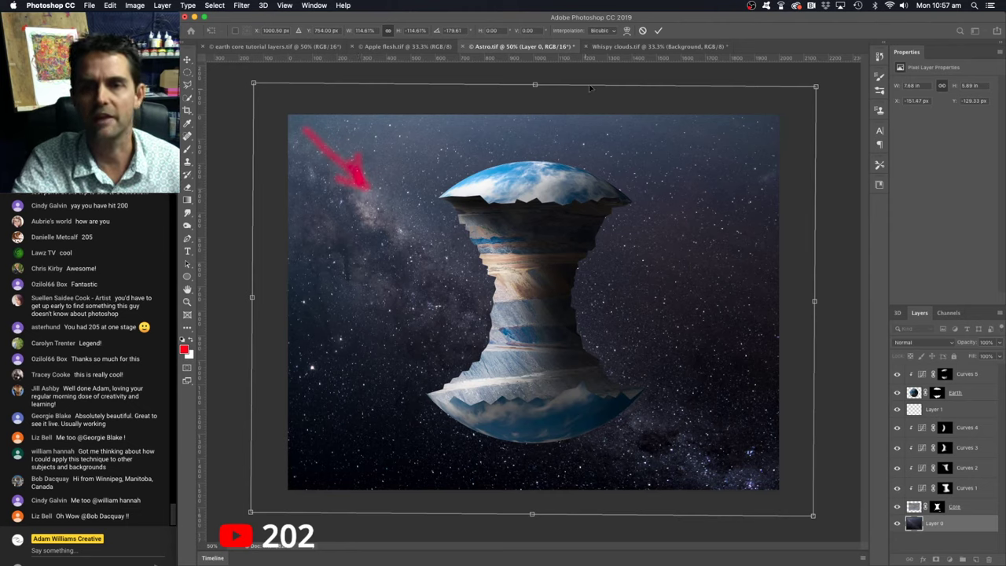
click(658, 31)
Step: Hide and delete the red arrow layer (Layer 1)
key(b)
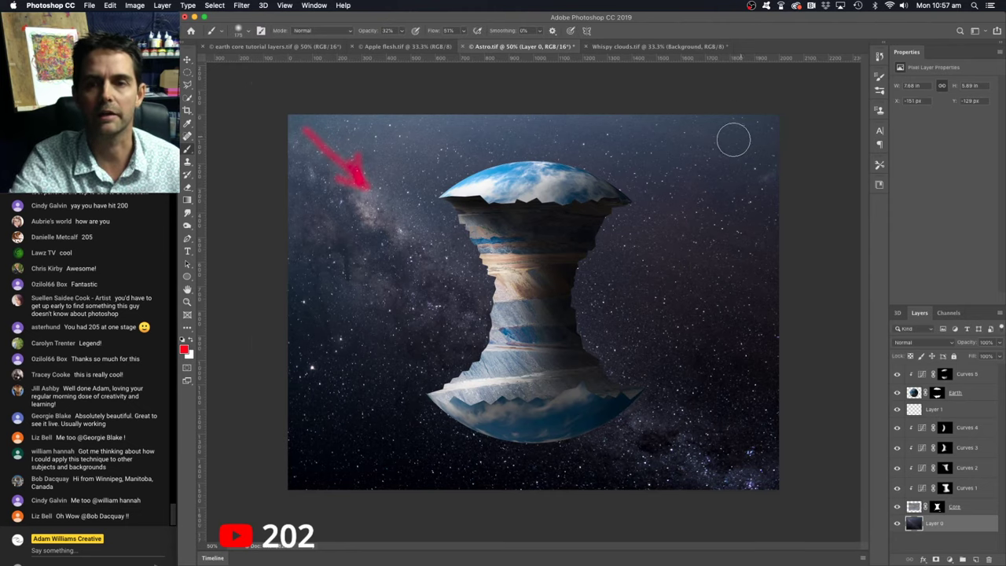
click(897, 408)
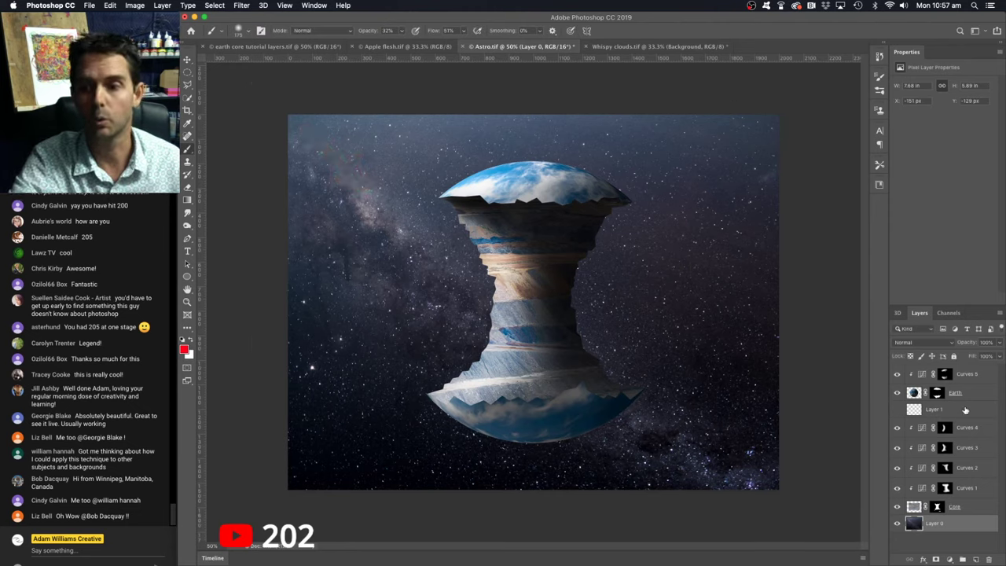
click(965, 409)
key(Delete)
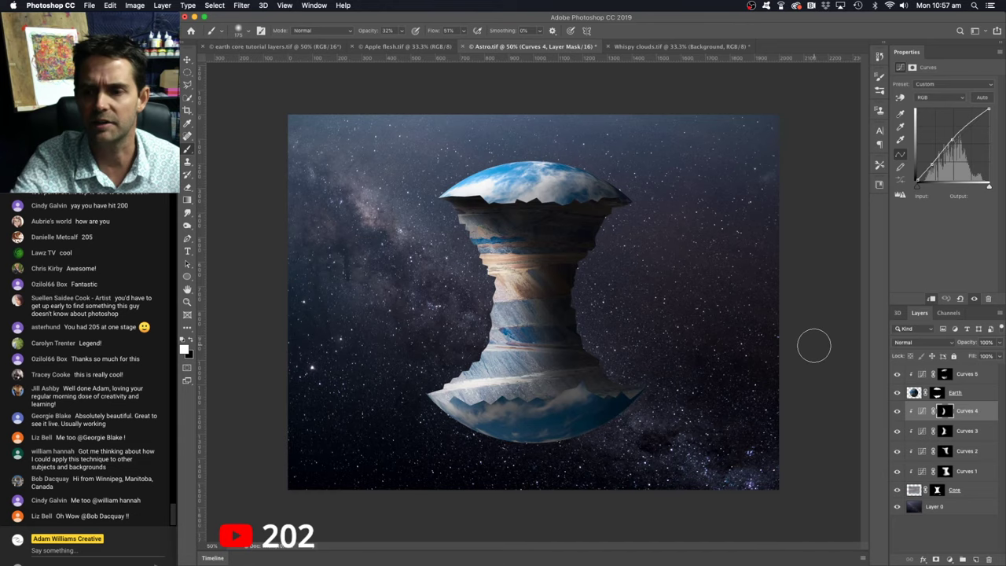
Step: Add a Solid Color fill layer above the star background, coloured purple 7c09f1
click(943, 509)
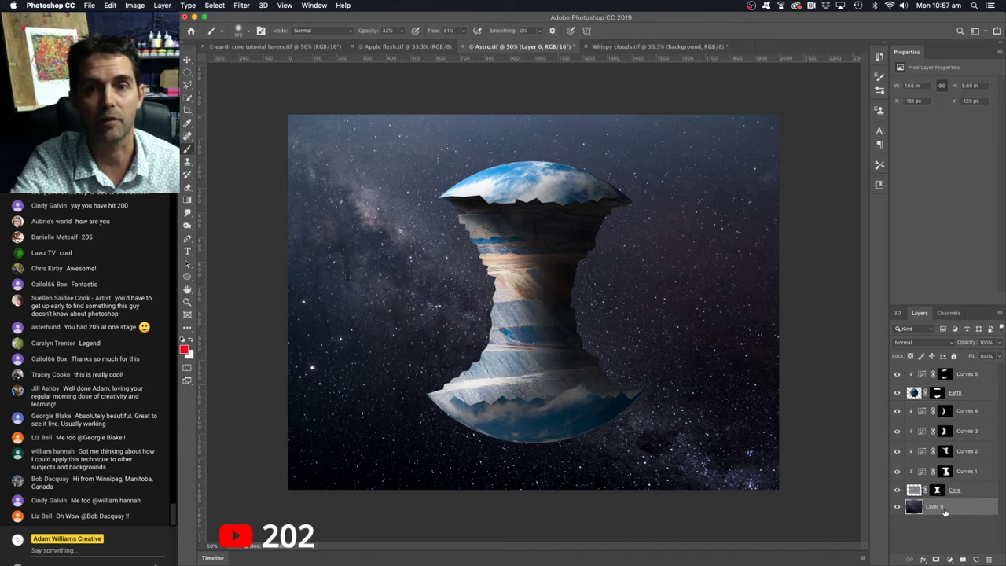
click(949, 559)
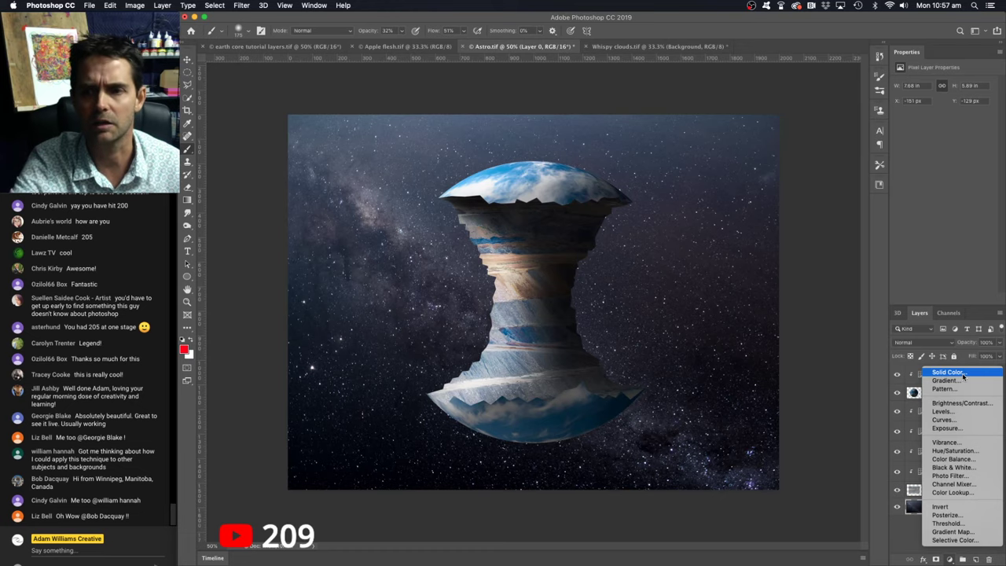
click(961, 374)
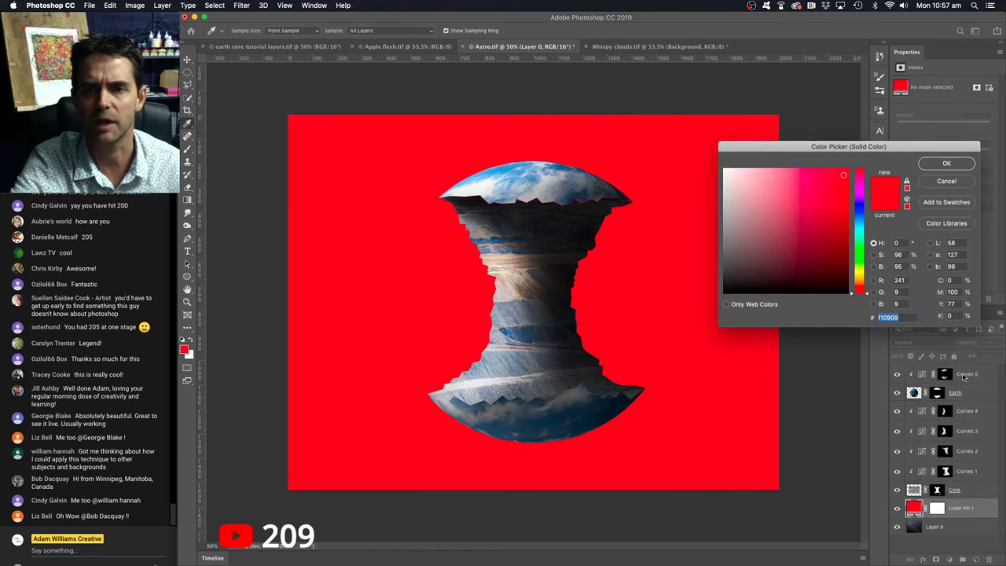
click(862, 201)
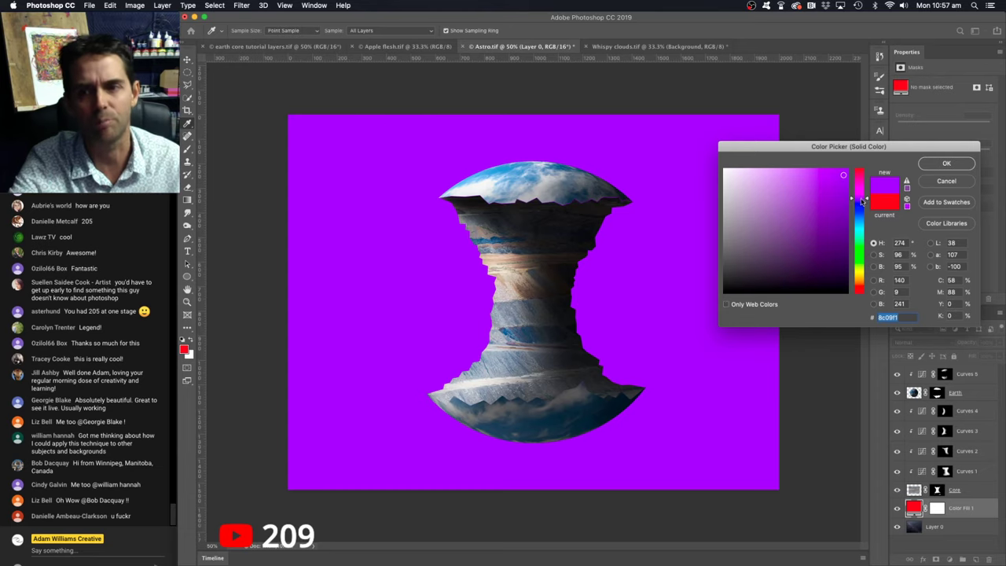
drag(862, 202, 862, 201)
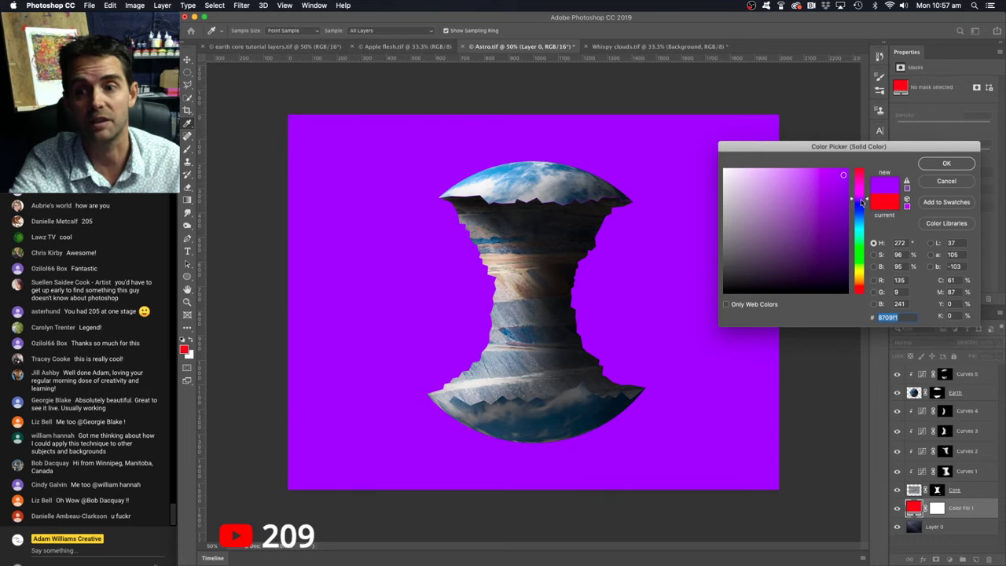
drag(865, 202, 868, 203)
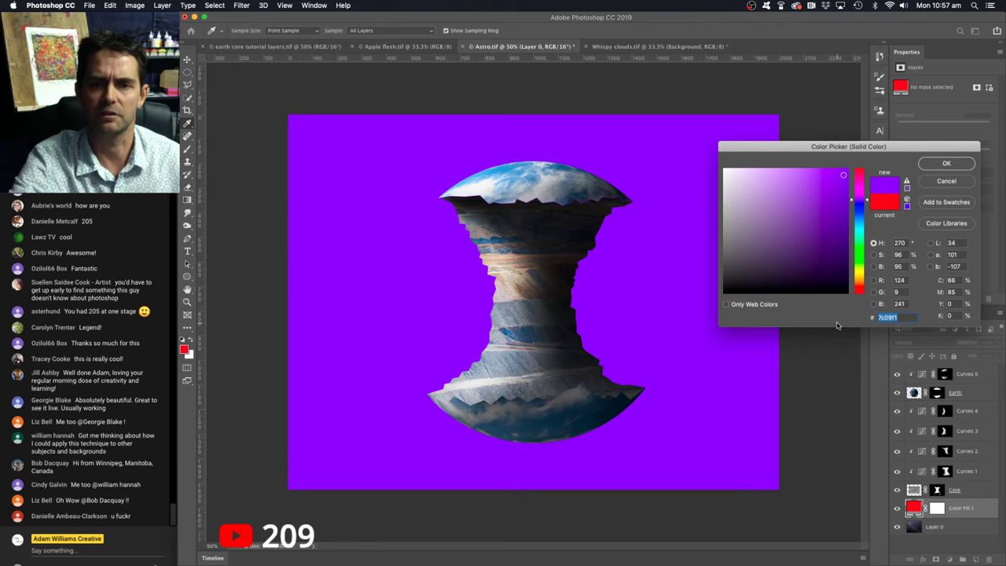
key(Return)
key(b)
key(super+equal)
key(super+equal)
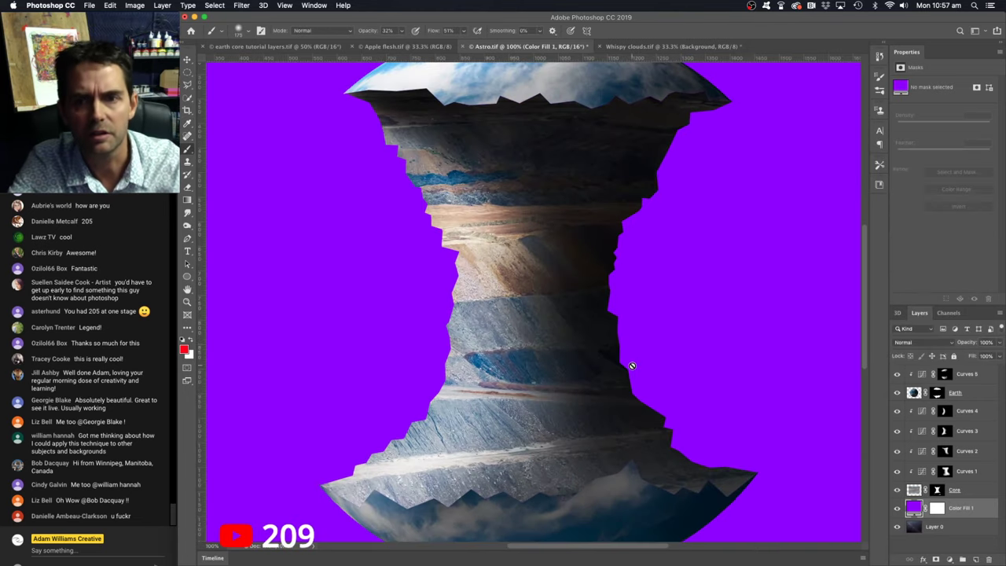
scroll(632, 366, up, 5)
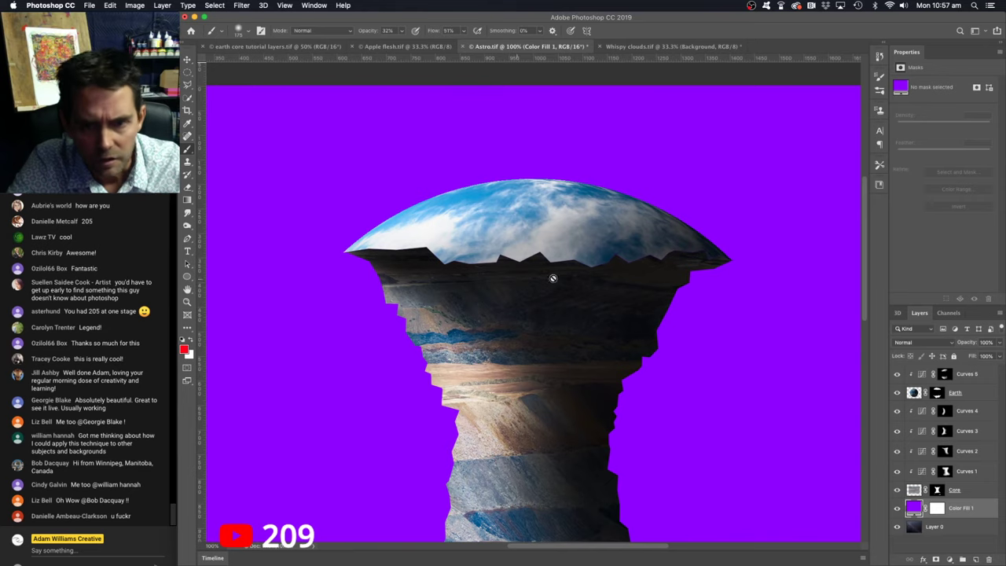
key(super+equal)
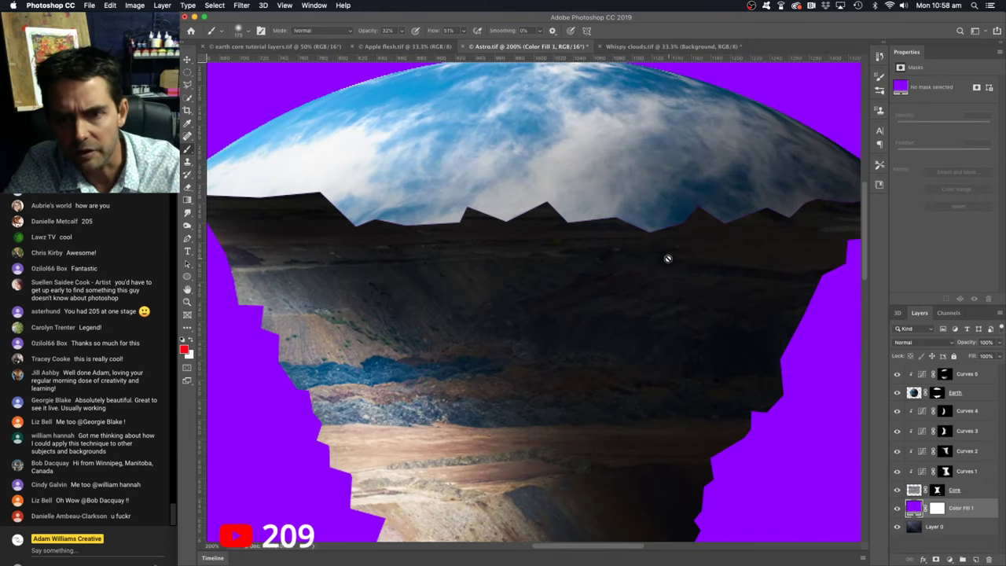
scroll(668, 259, right, 4)
scroll(668, 259, up, 1)
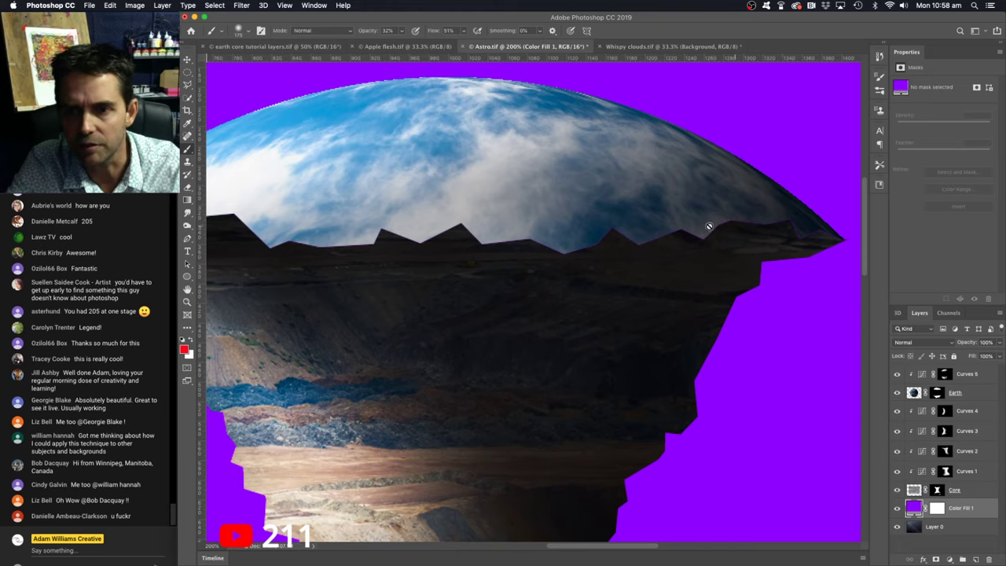
key(super+minus)
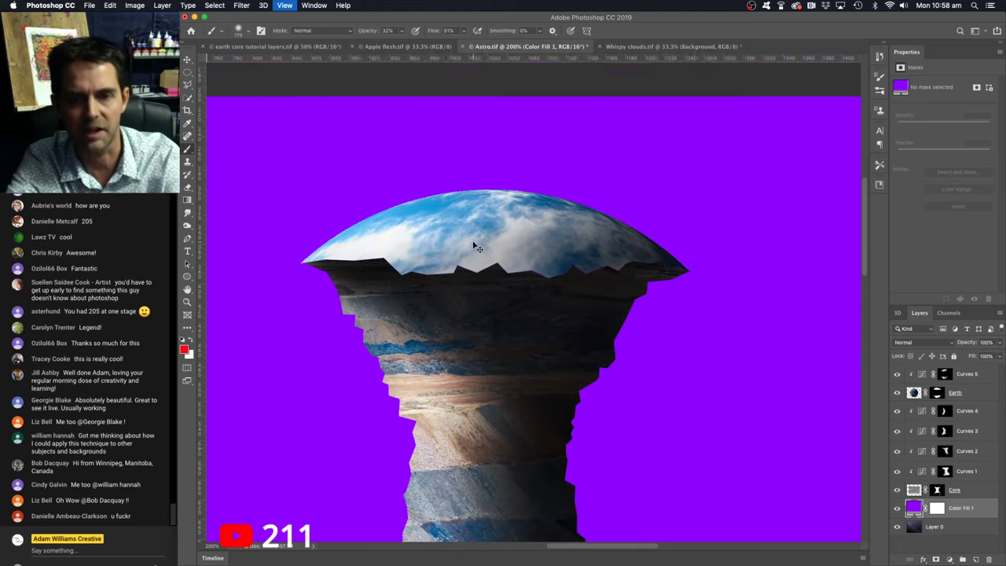
key(super+minus)
key(super+minus)
key(super+minus)
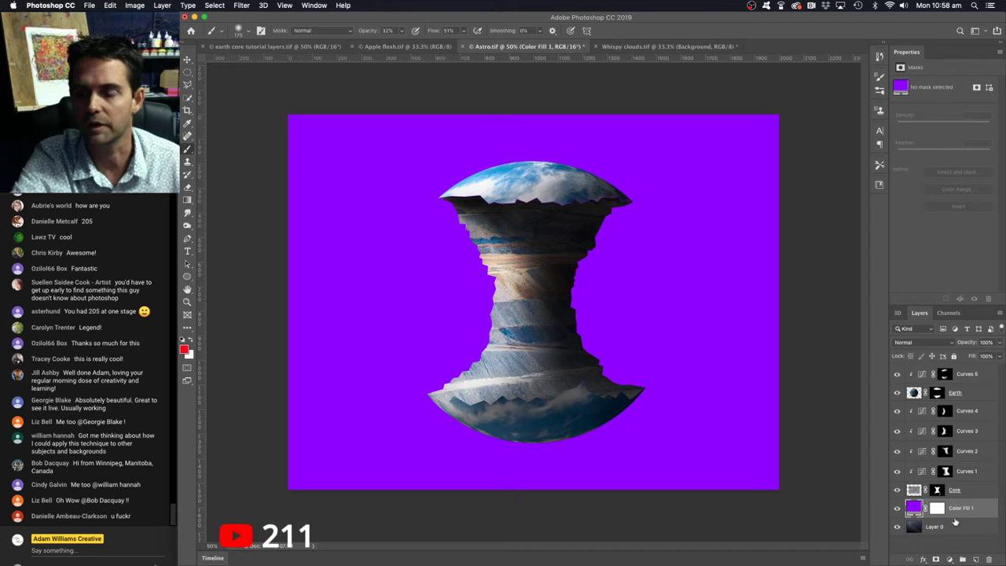
Step: Set Color Fill 1 to Soft Light and change its colour to darker purple 3d0973
click(939, 345)
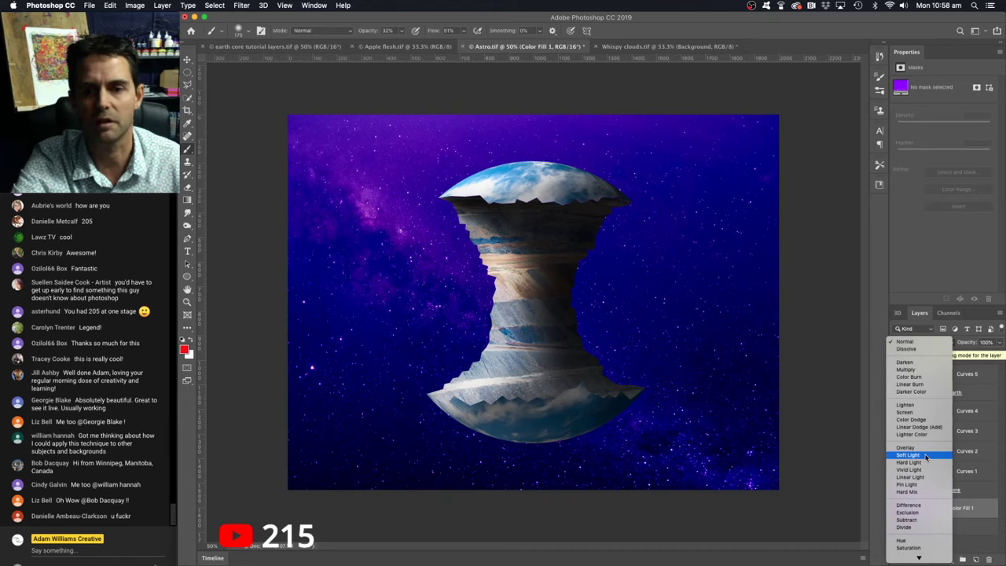
click(925, 457)
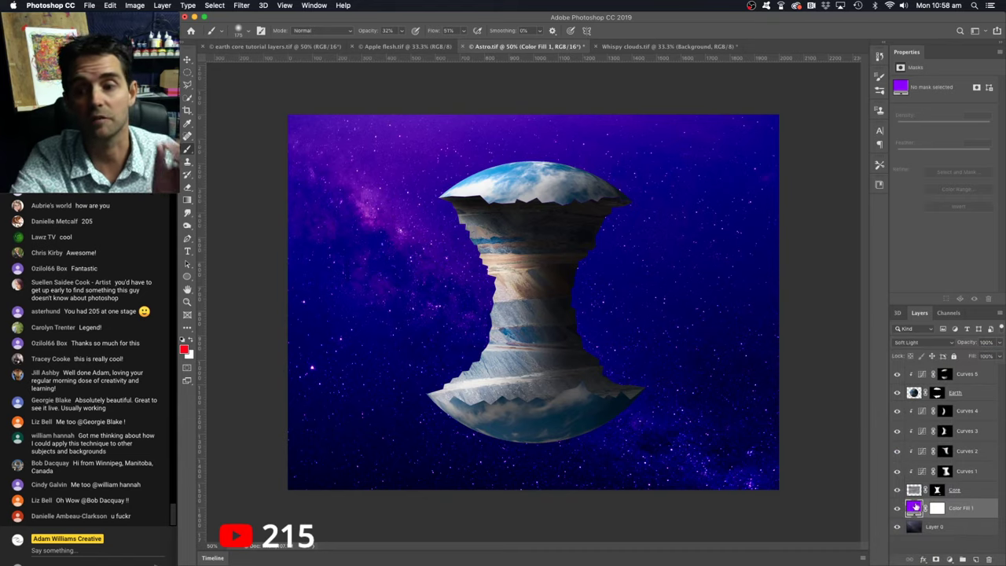
double_click(914, 508)
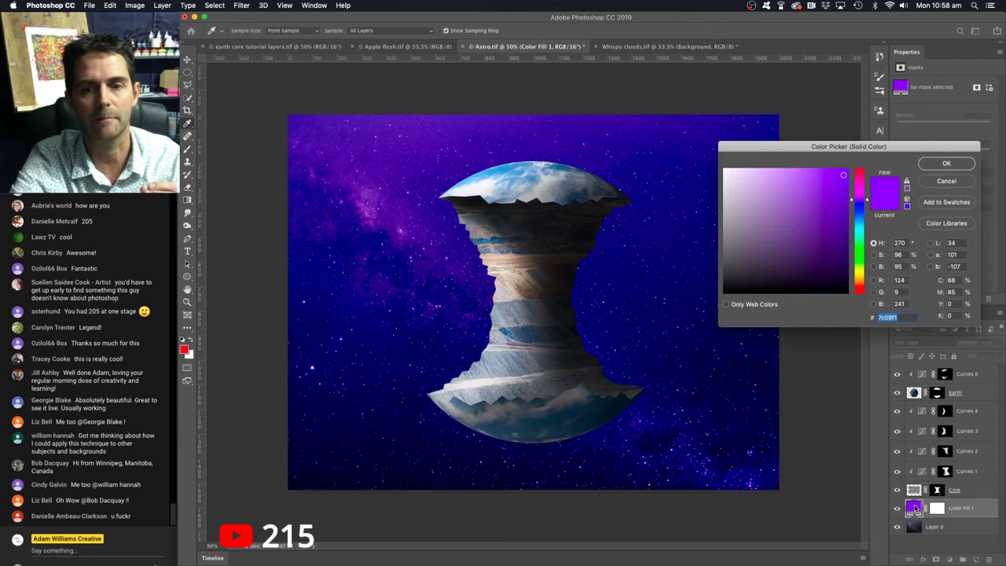
drag(797, 214, 838, 237)
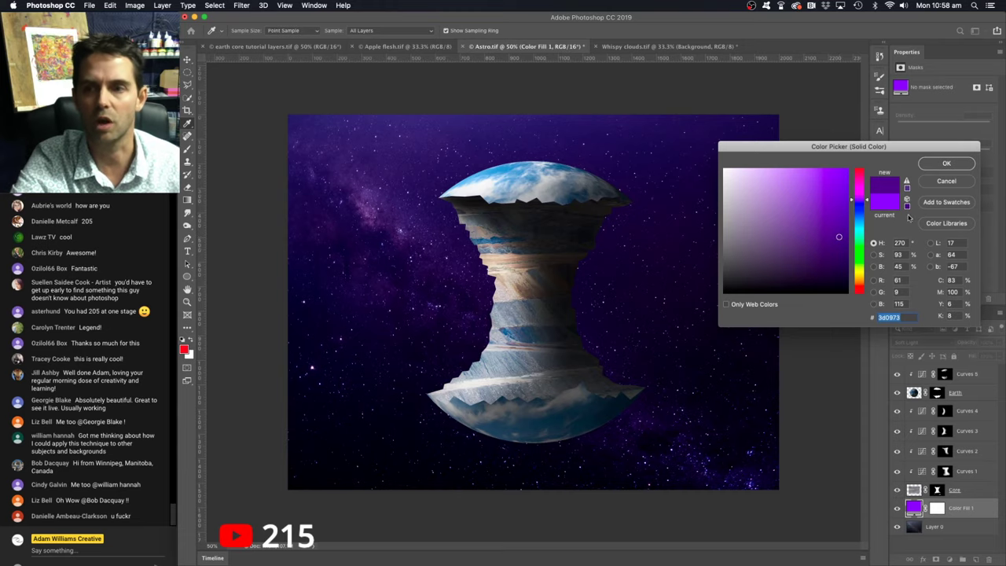
click(941, 166)
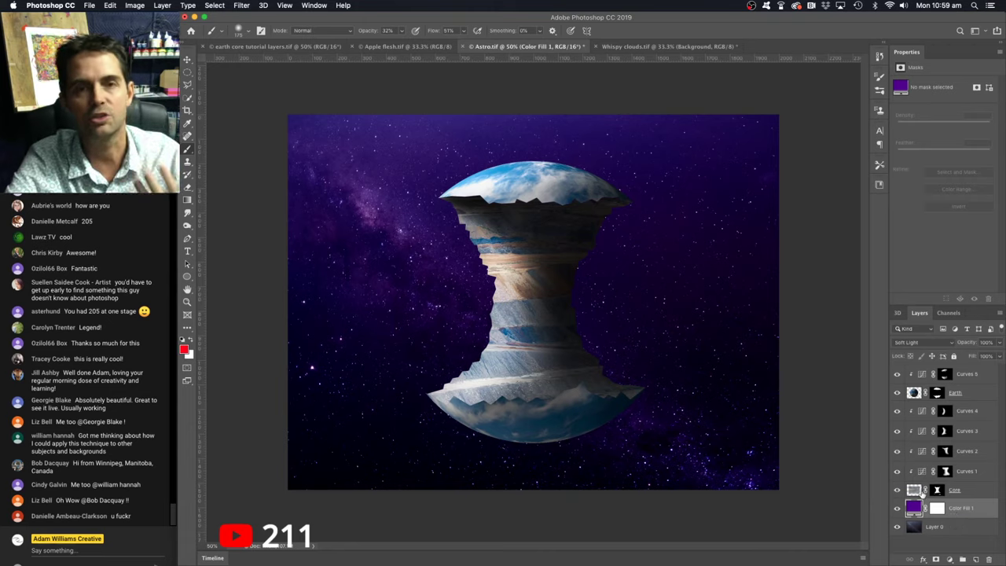
Step: Add Curves 6 above the fill, brightening the sky with a point at input 82, output 227
click(949, 558)
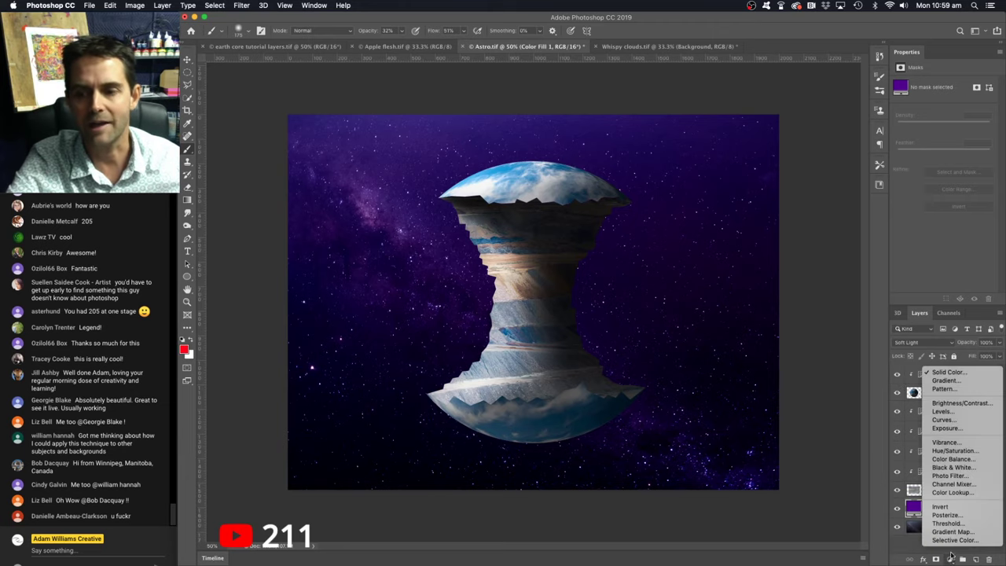
click(944, 420)
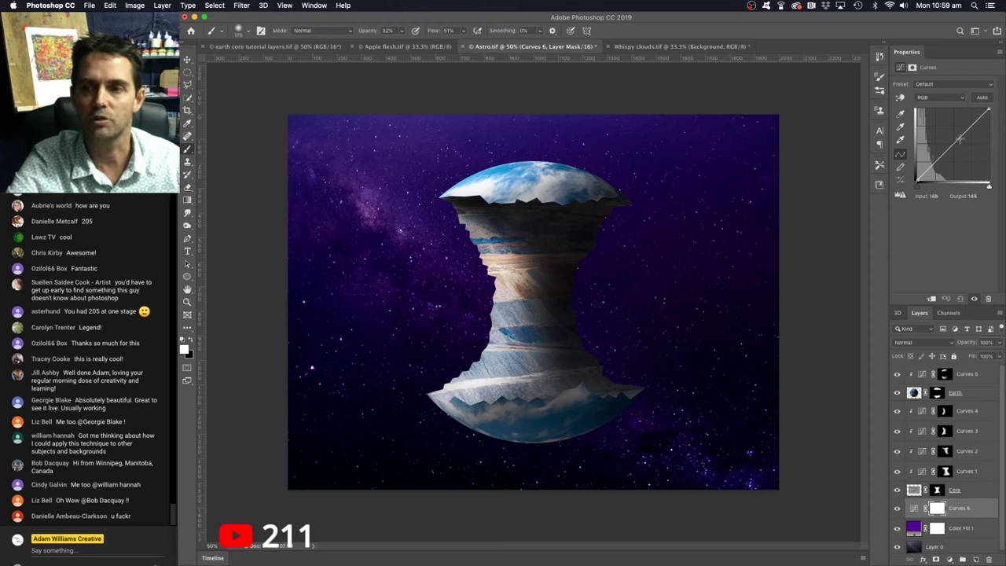
drag(959, 138, 940, 115)
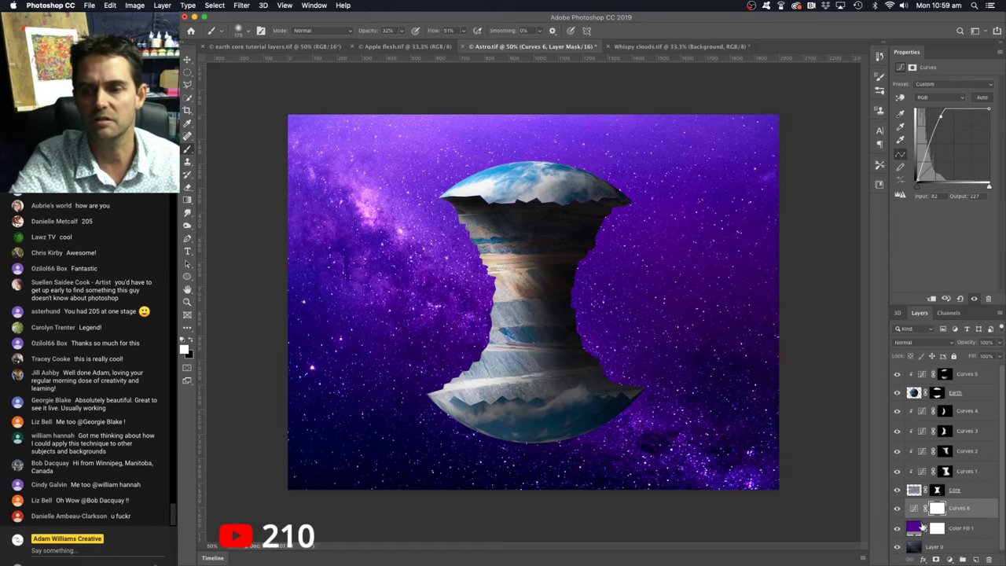
click(897, 510)
click(897, 509)
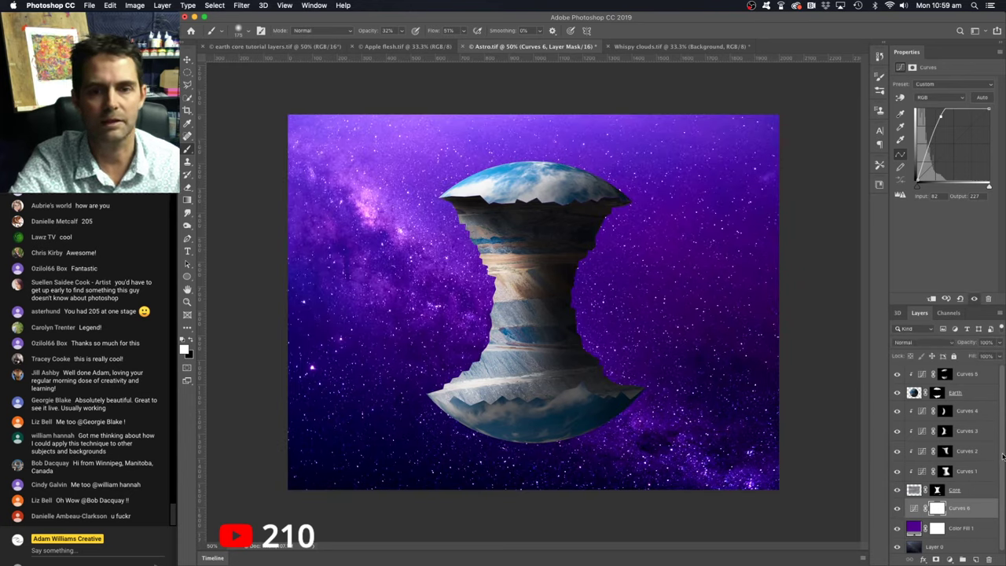
Step: Change the Color Fill 1 colour to a bluer violet, hex 3c1c7b
double_click(914, 529)
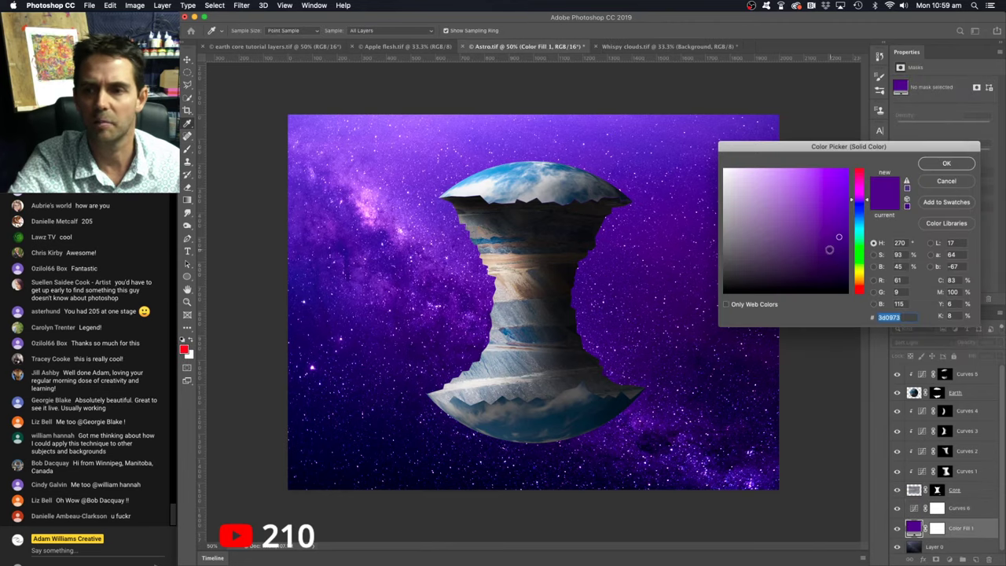
mouse_move(829, 249)
mouse_down()
mouse_move(815, 250)
mouse_move(822, 229)
mouse_move(816, 243)
mouse_move(805, 229)
mouse_move(819, 233)
mouse_up()
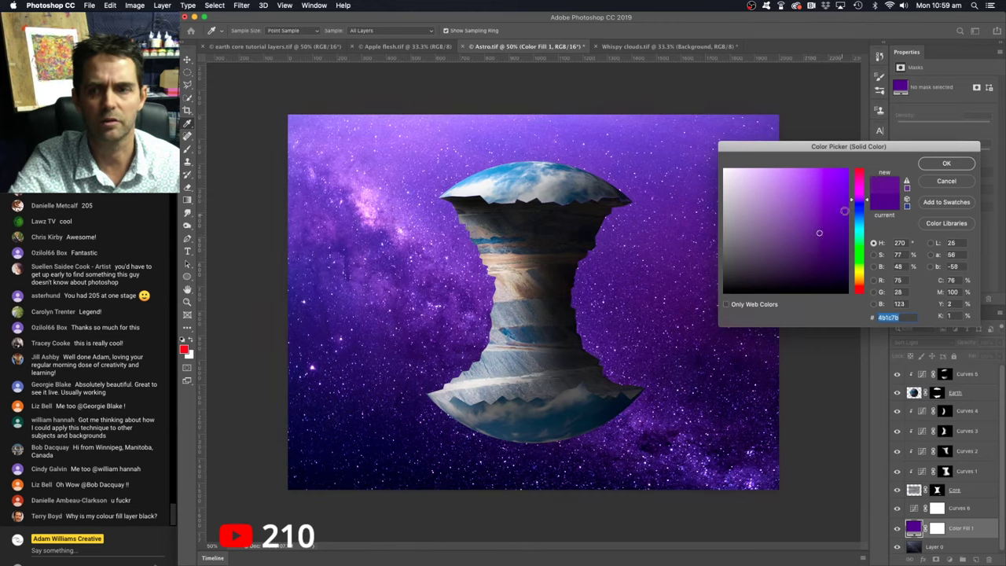
click(860, 192)
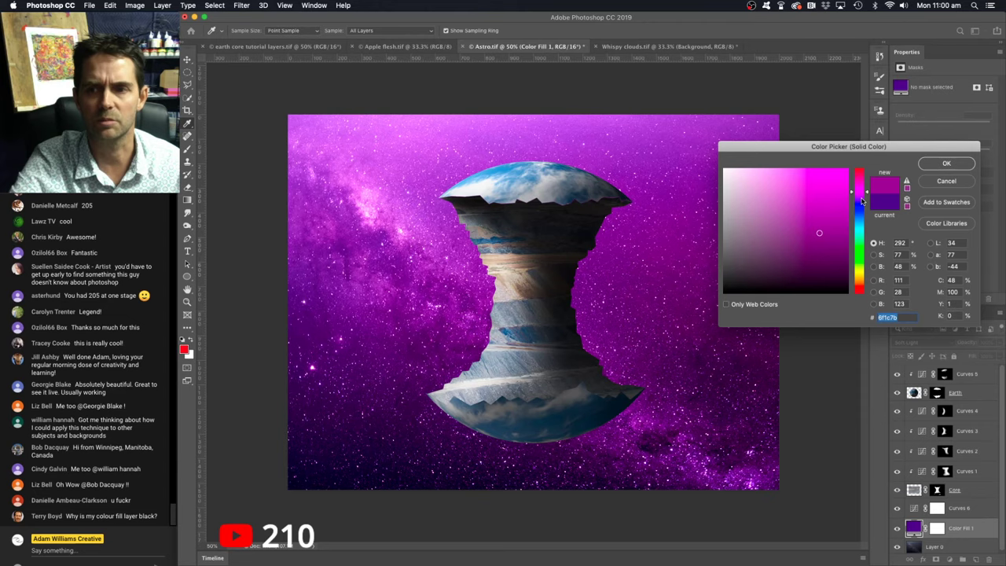
click(862, 202)
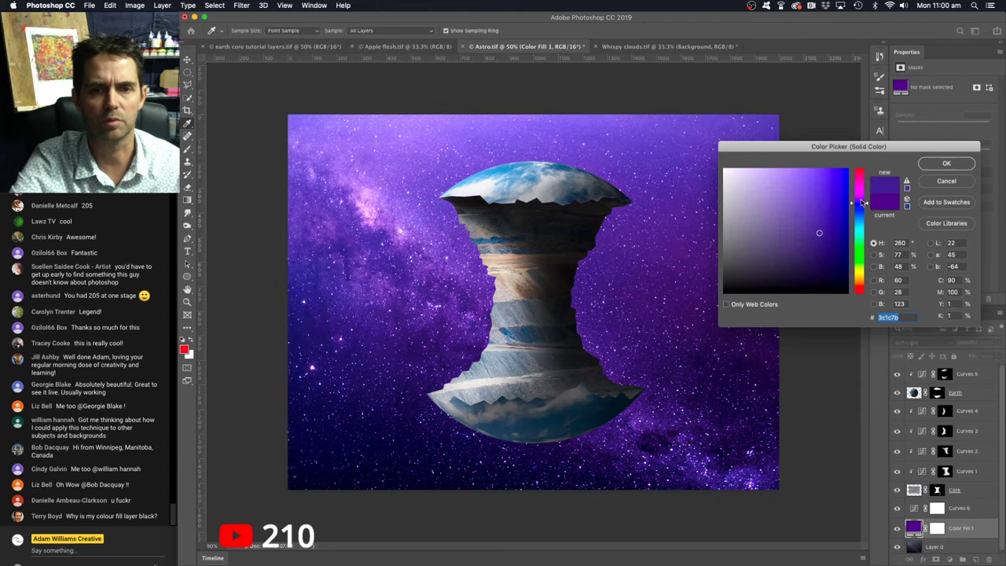
click(947, 163)
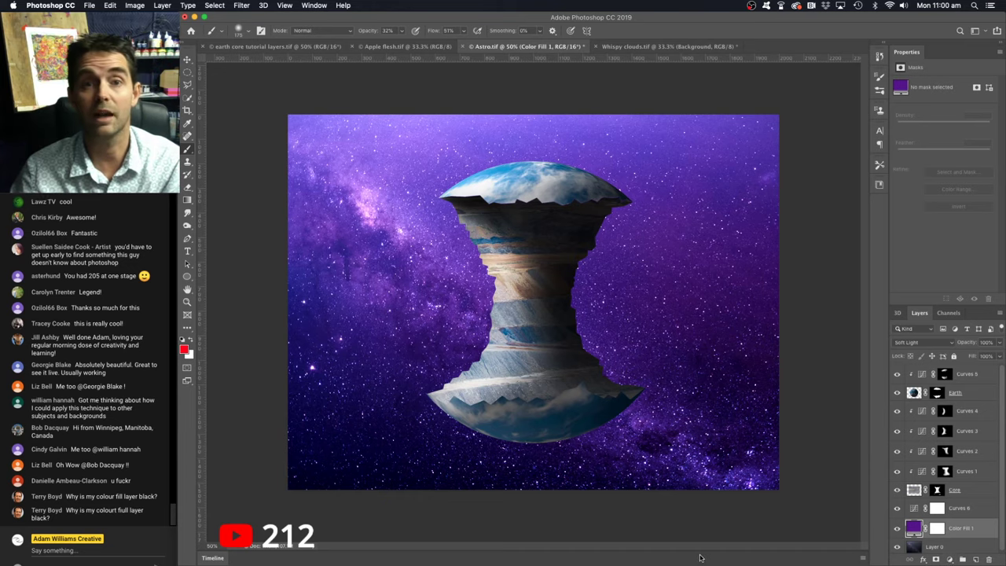
Step: Reopen the Color Fill 1 picker, try black and a muted lavender, and toggle the S/B/H views
double_click(913, 528)
click(726, 291)
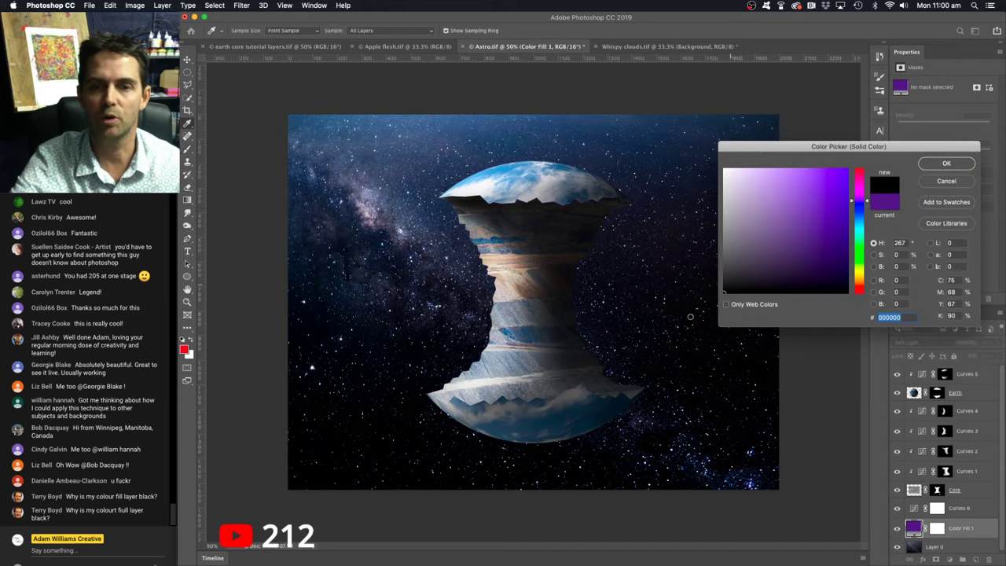
mouse_move(778, 271)
mouse_down()
mouse_move(780, 259)
mouse_move(761, 253)
mouse_move(771, 226)
mouse_up()
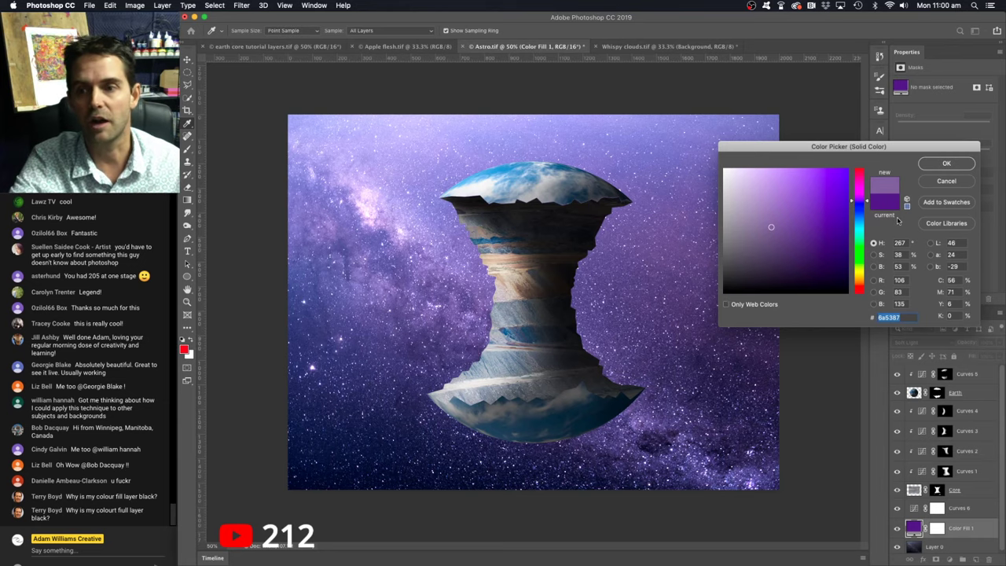
click(875, 255)
click(875, 267)
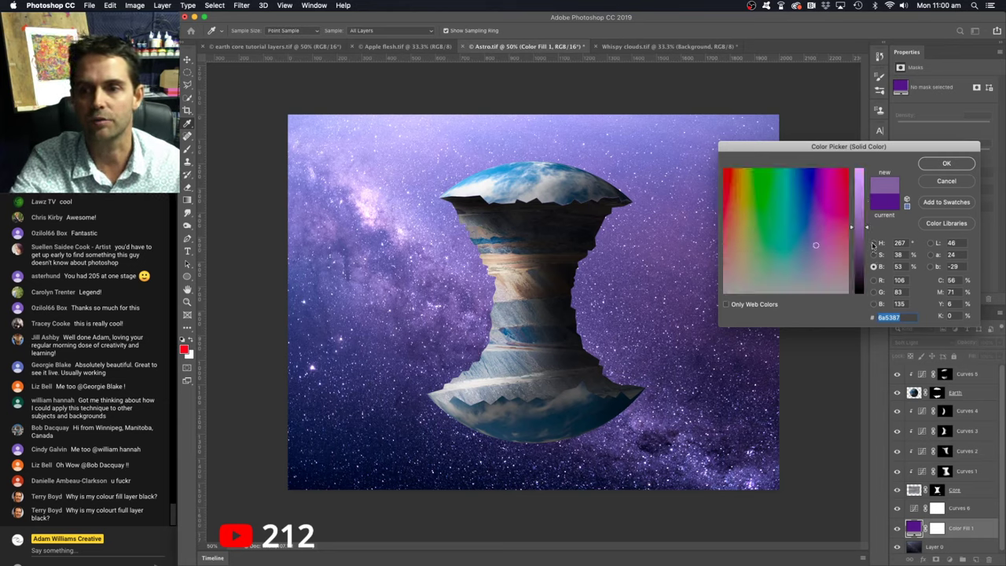
click(875, 255)
click(874, 267)
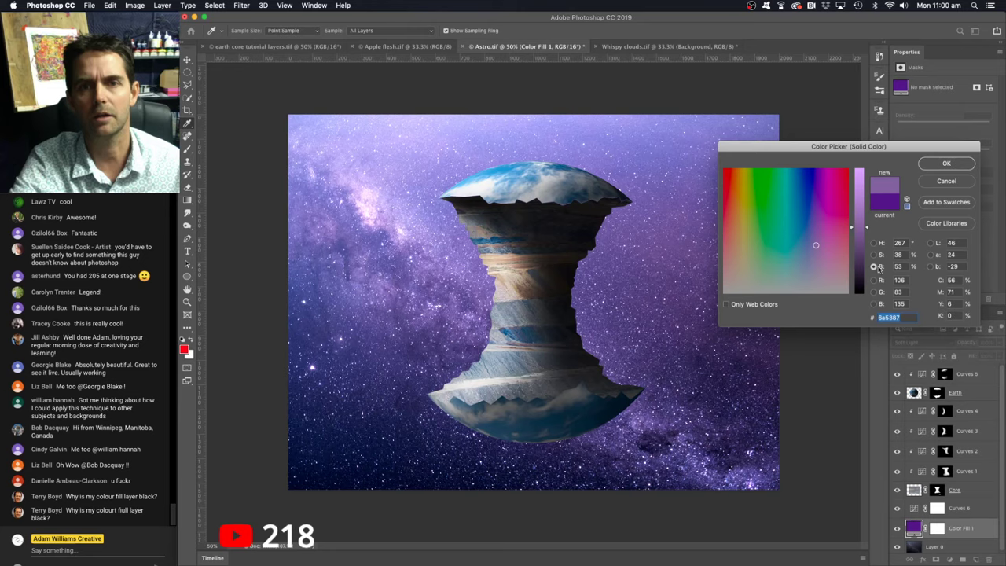
click(874, 242)
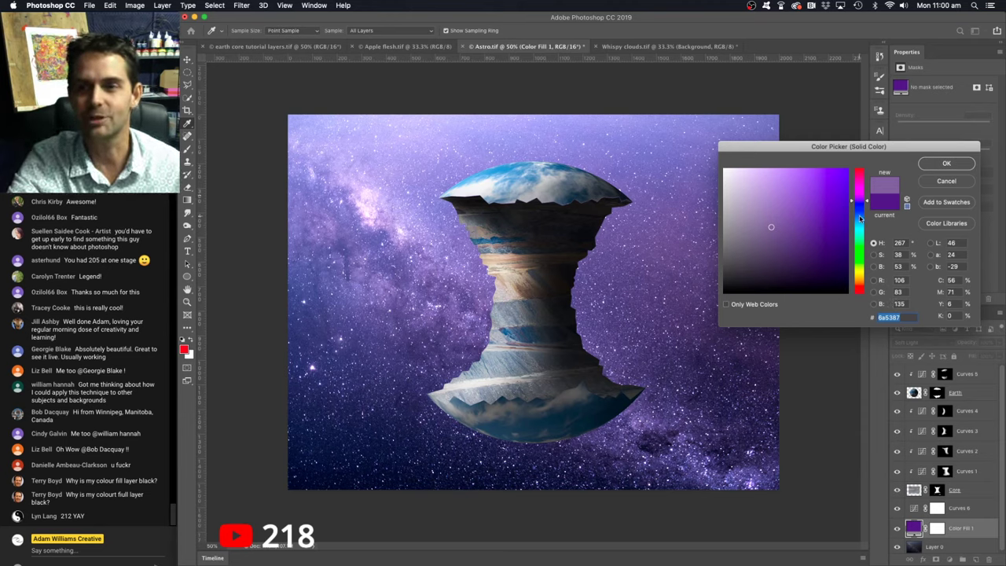
Step: Refine the purple's saturation, brightness and hue, settling on 462170
mouse_move(790, 224)
mouse_down()
mouse_move(757, 232)
mouse_move(786, 206)
mouse_move(762, 236)
mouse_move(772, 220)
mouse_up()
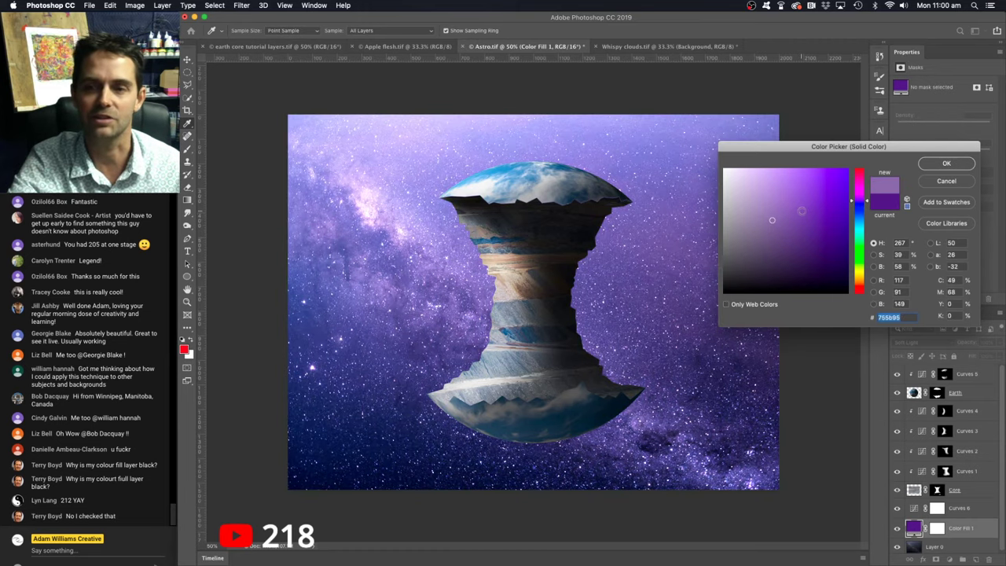
click(801, 210)
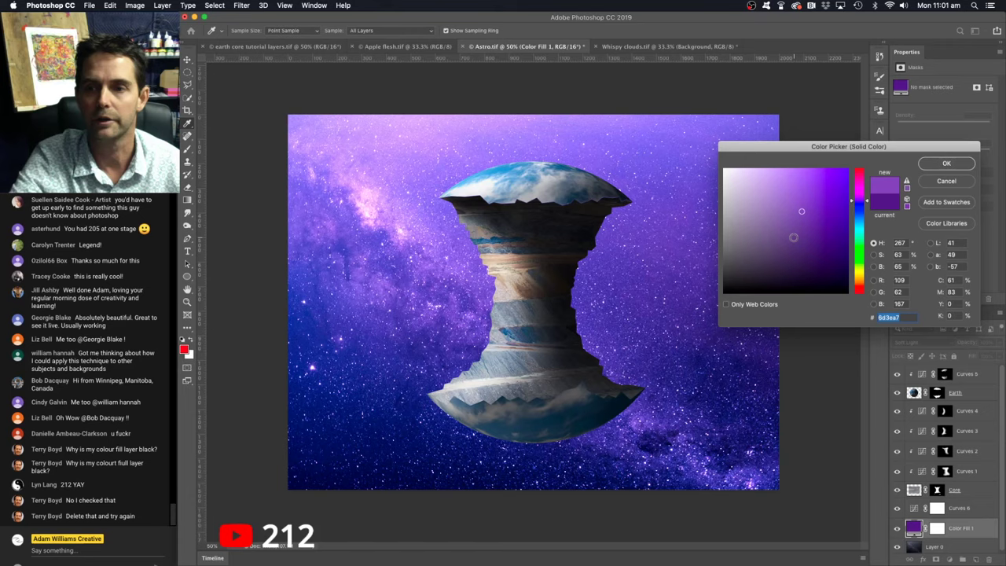
click(795, 239)
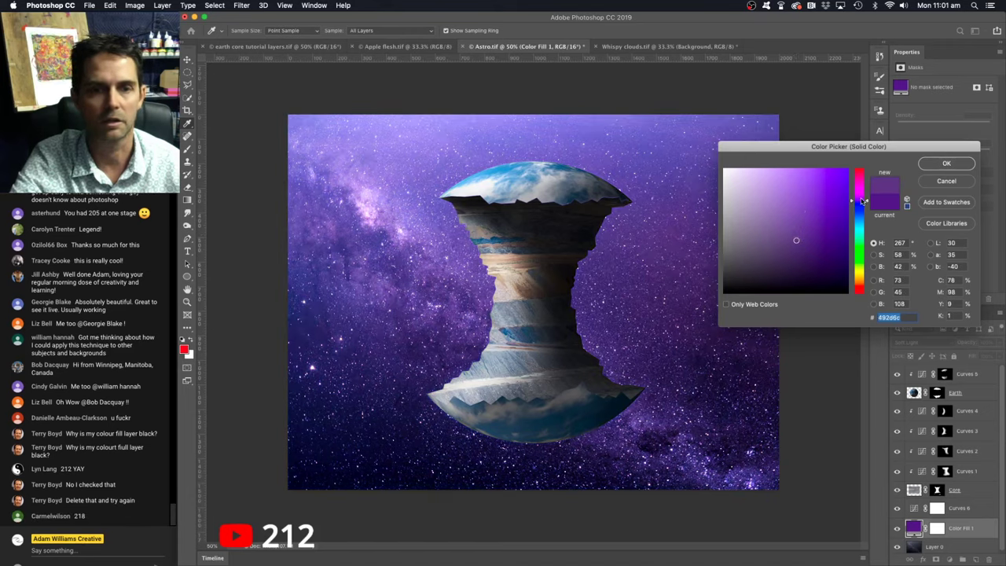
click(862, 199)
click(792, 250)
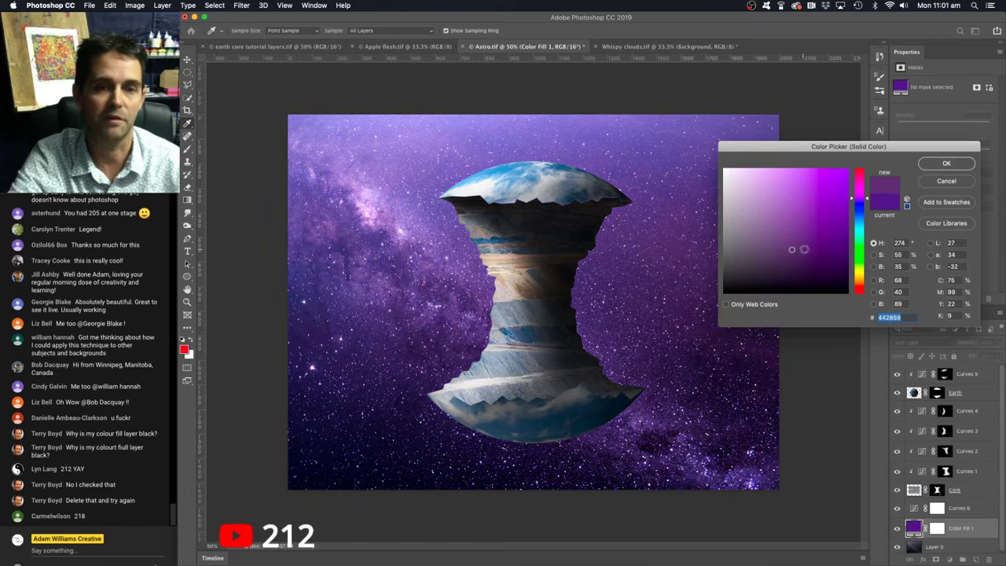
click(811, 238)
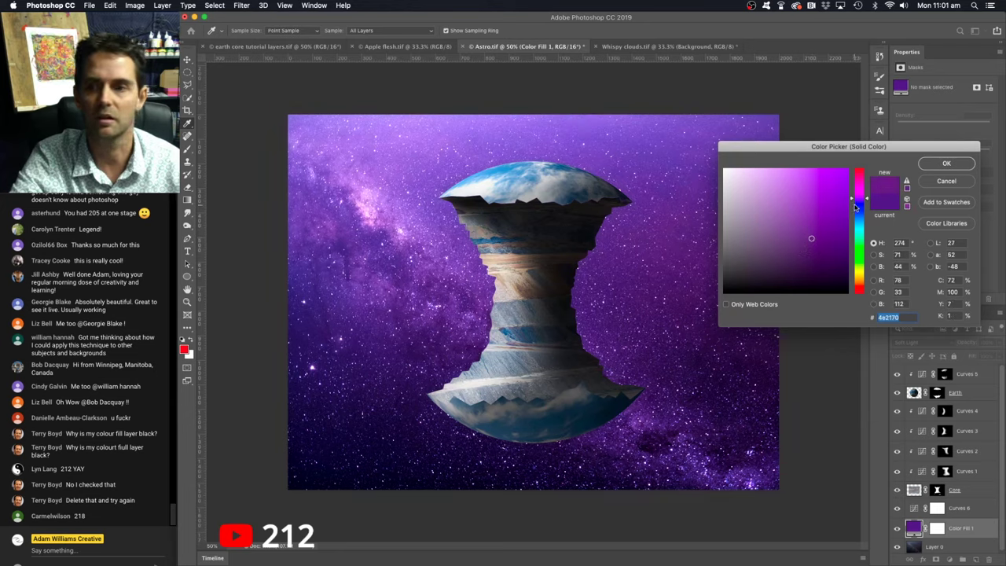
click(860, 203)
click(859, 201)
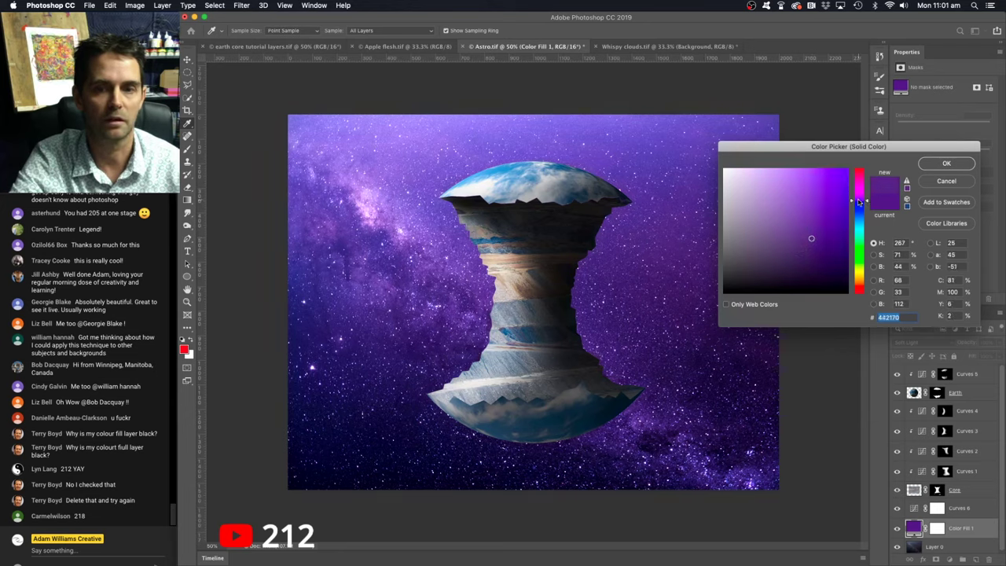
Step: Confirm the deep purple Color Fill 1 colour and select the Core layer
click(947, 165)
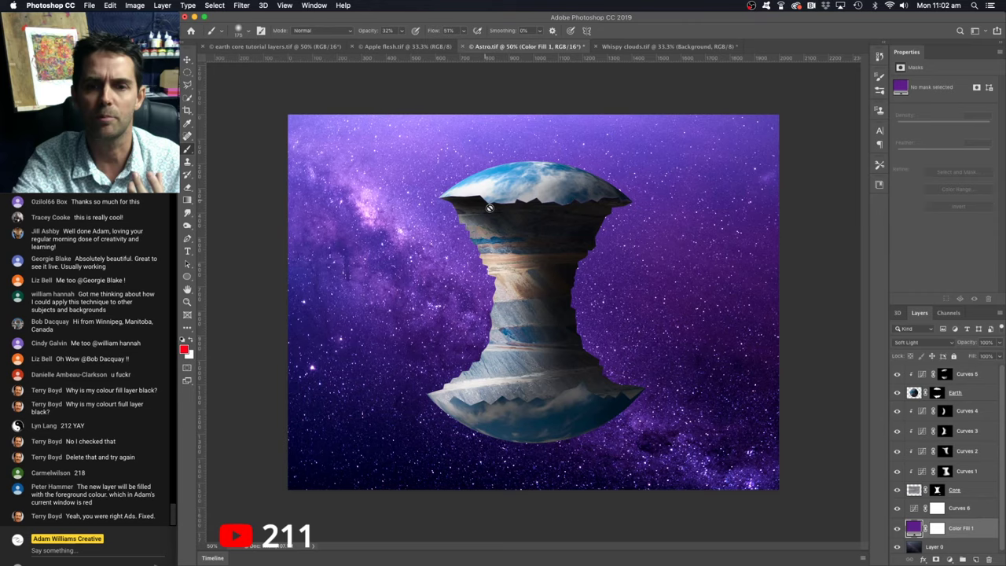
click(978, 491)
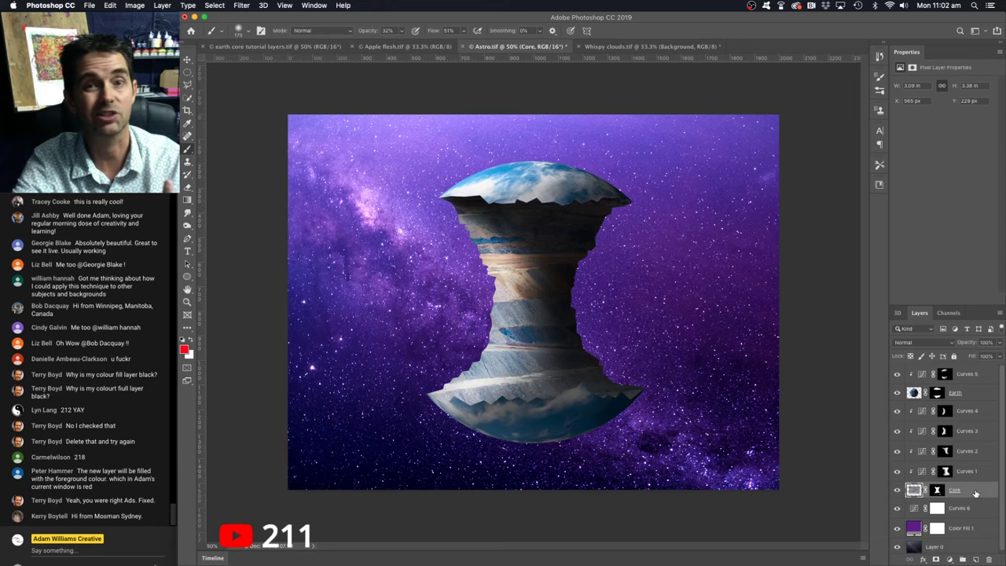
Step: Add a Solid Color fill above Core using lavender purple #8f63cf sampled from the sky
click(950, 558)
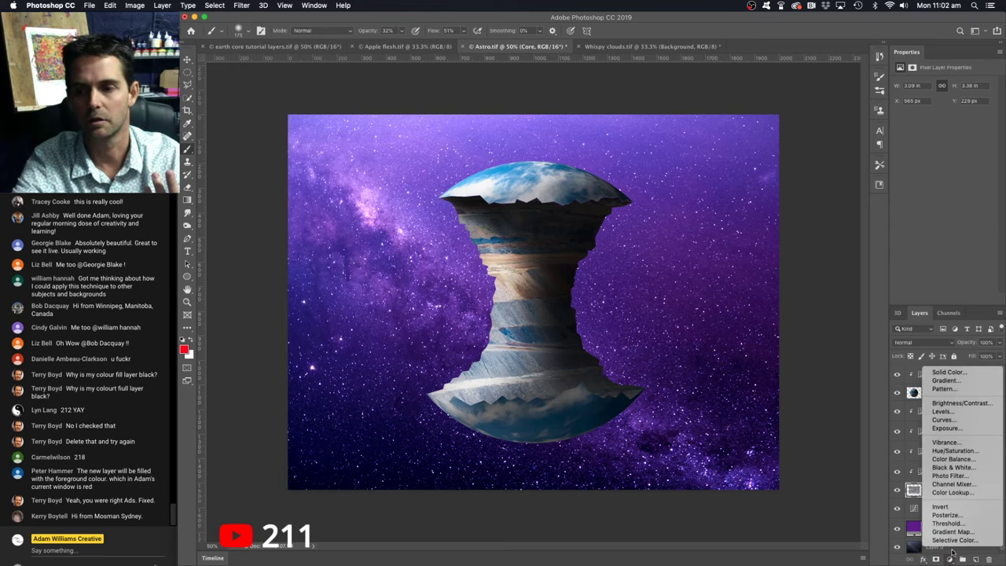
click(953, 375)
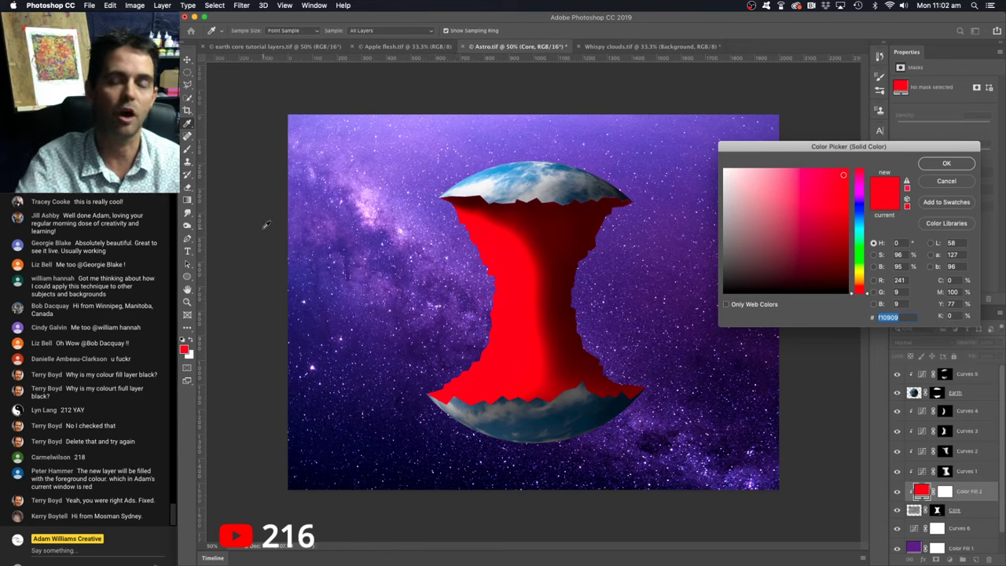
click(394, 228)
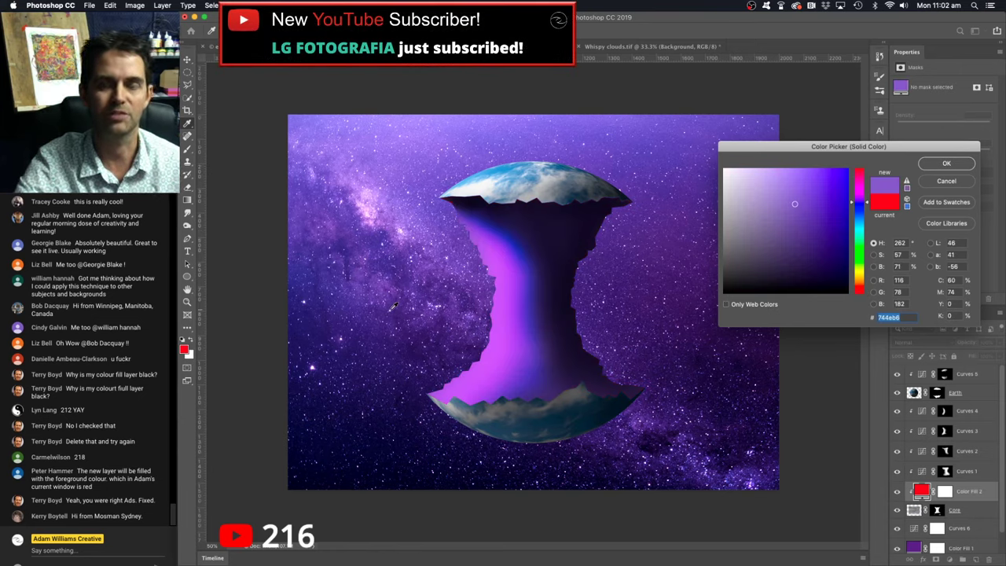
drag(394, 306, 398, 232)
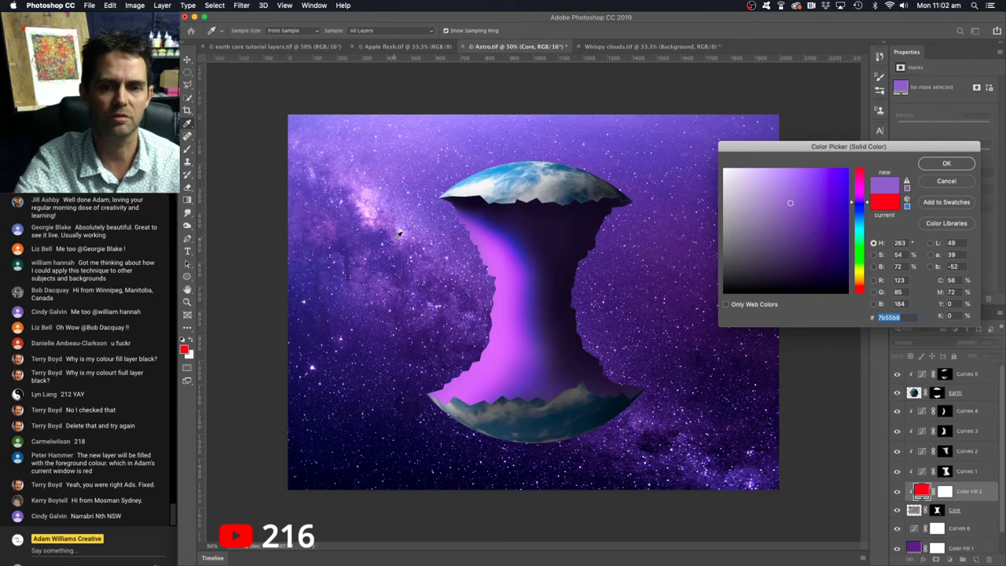
click(398, 235)
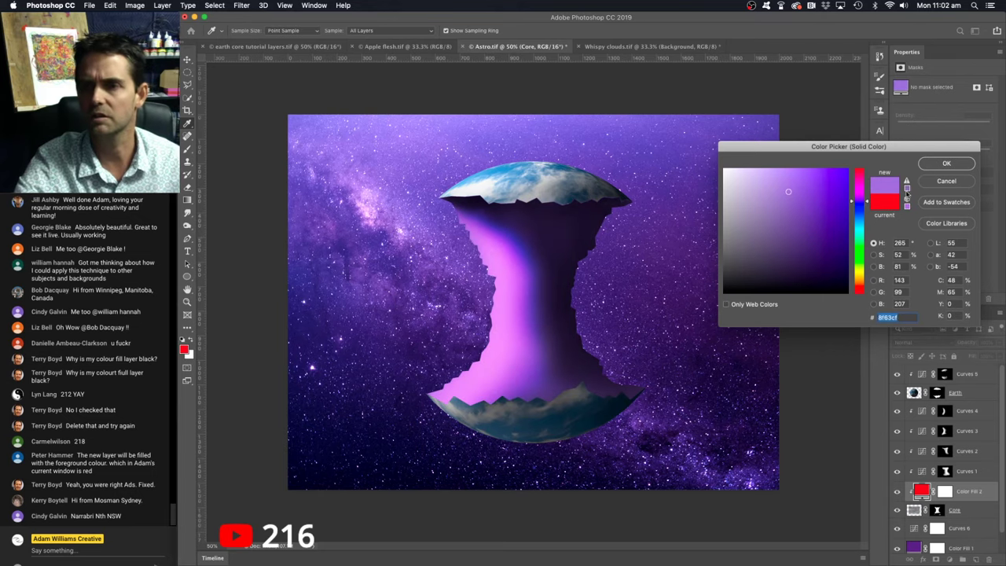
click(935, 164)
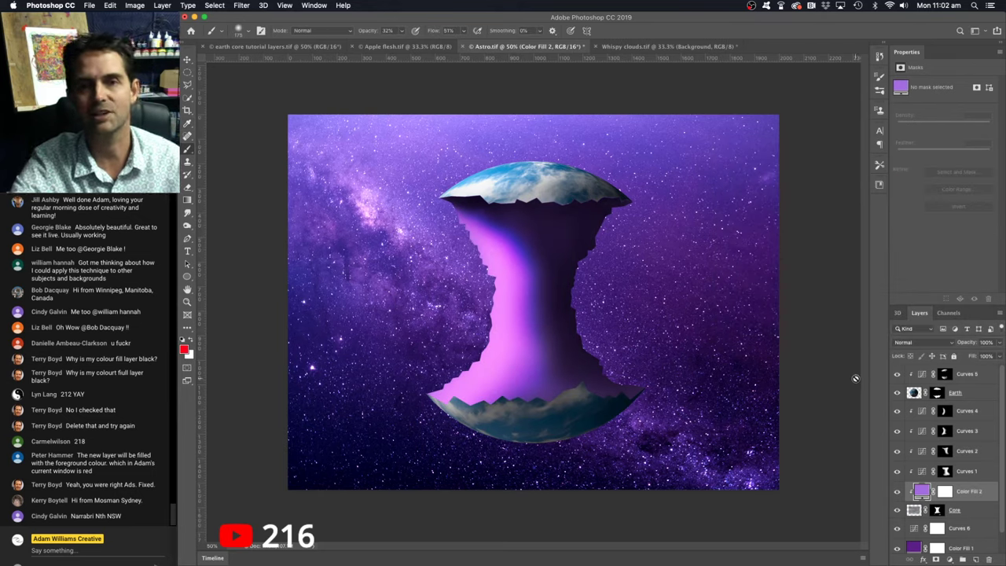
Step: Blend Color Fill 2 in Soft Light mode at 40% opacity
click(921, 343)
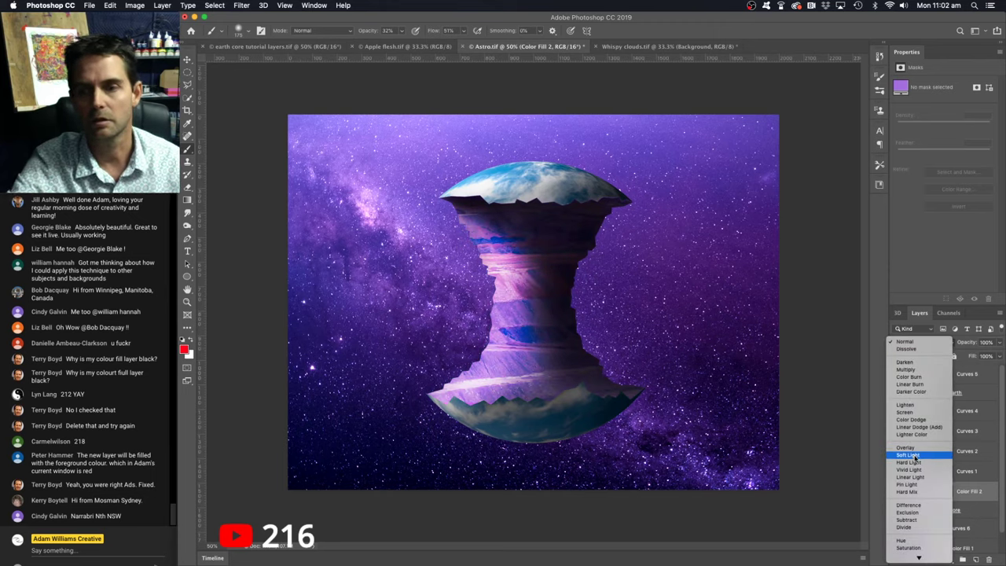
click(916, 456)
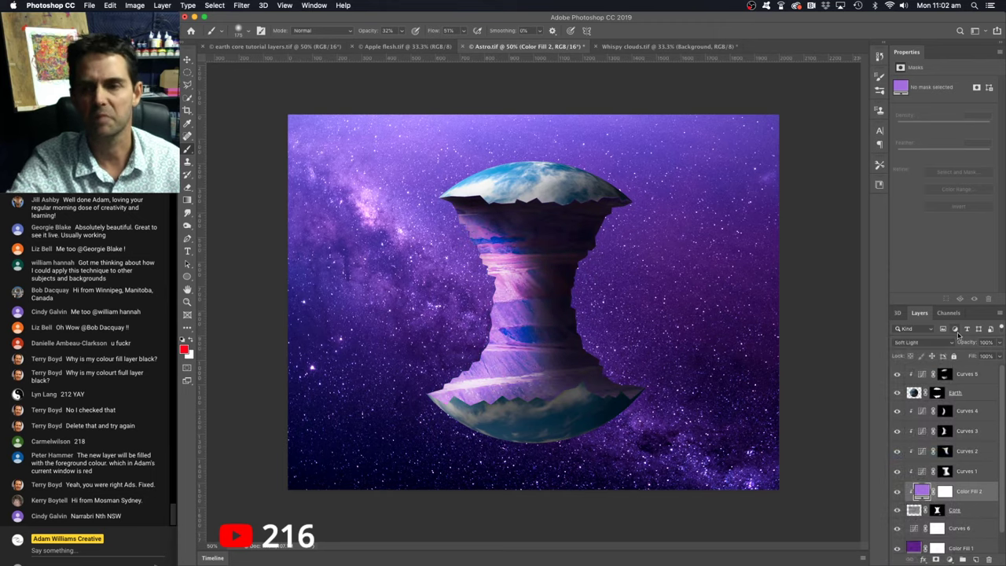
drag(975, 344, 945, 344)
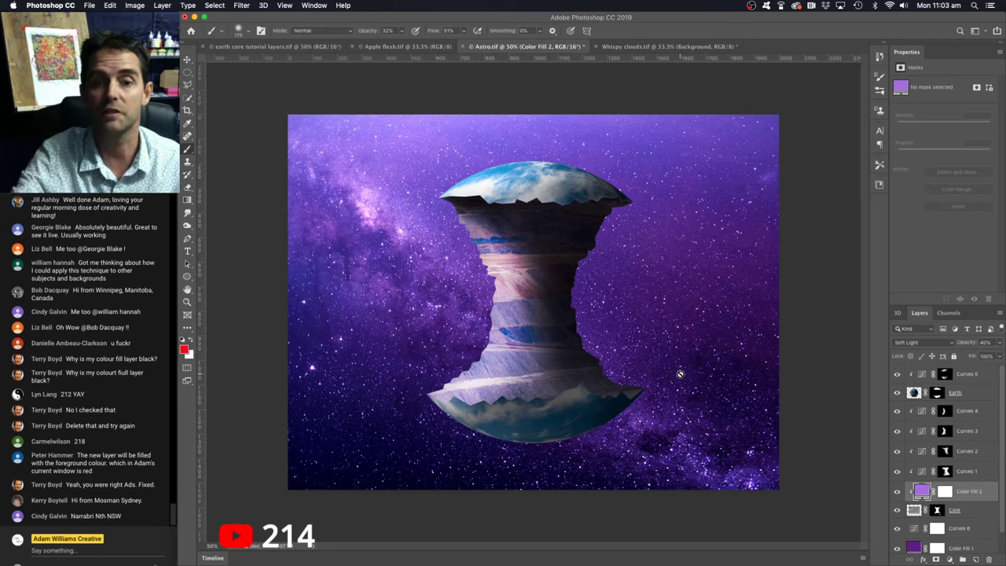
click(972, 399)
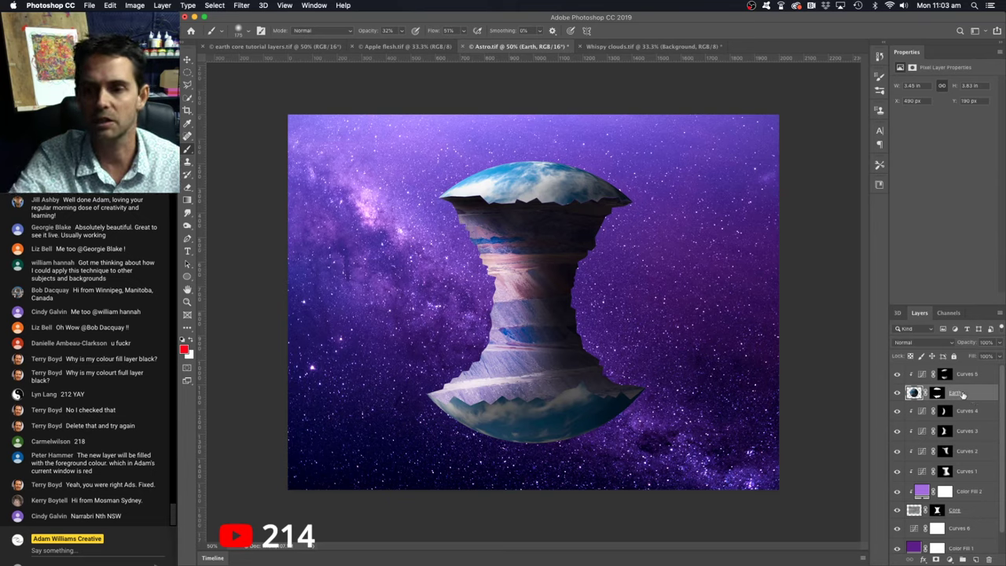
Step: Add a Solid Color fill on the Earth layer in medium blue #1e8bc3
click(950, 560)
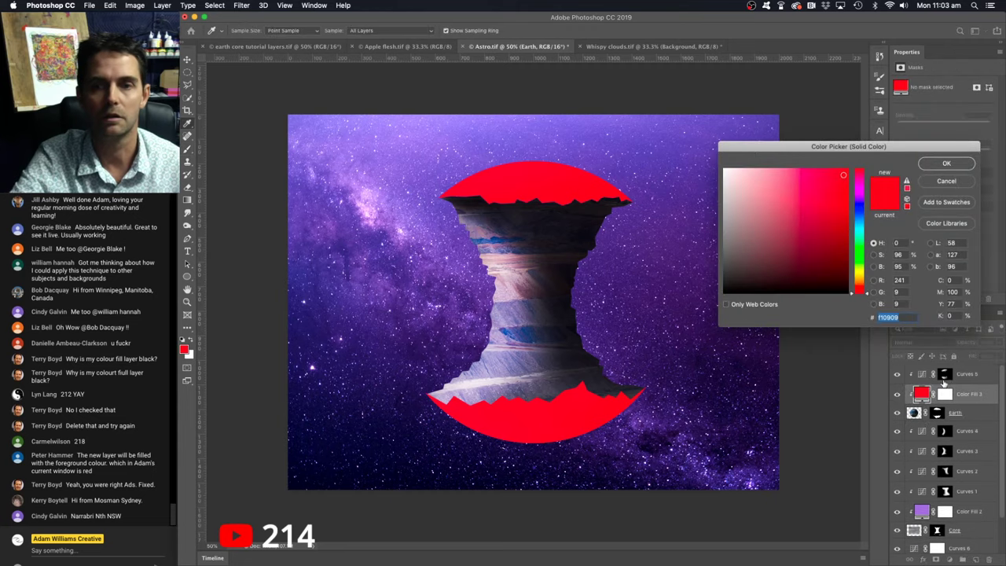
click(861, 231)
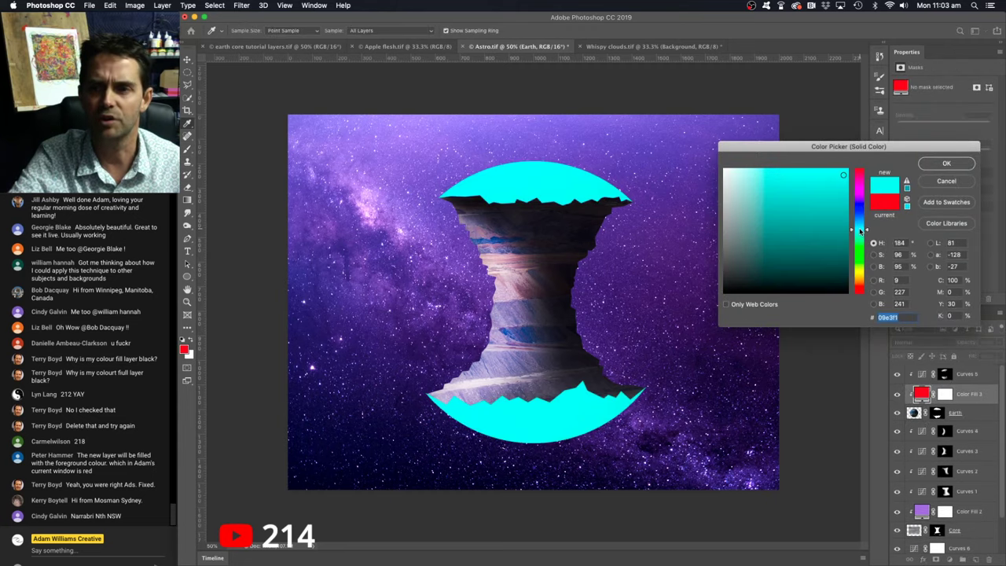
drag(861, 230, 860, 226)
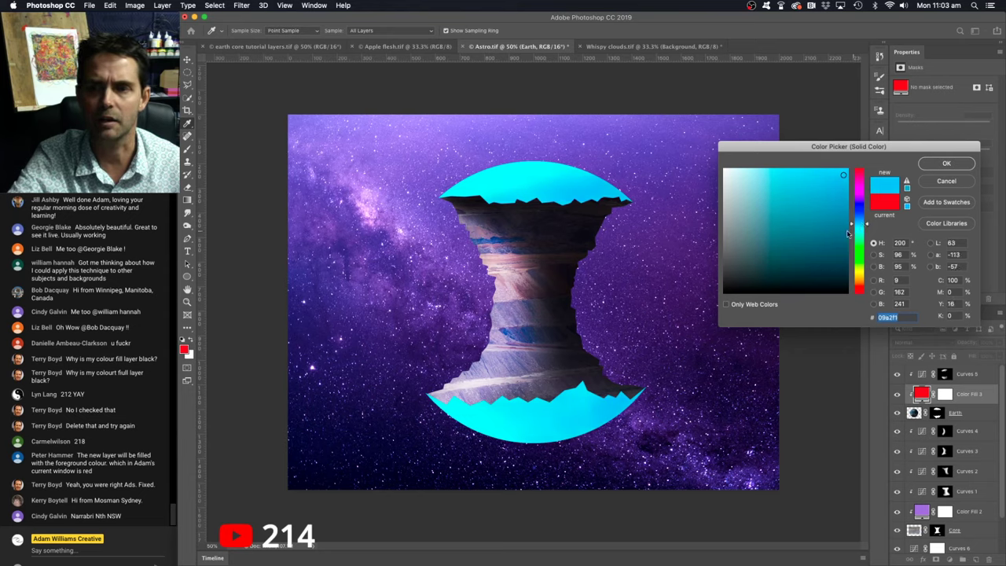
click(825, 215)
drag(825, 211, 829, 197)
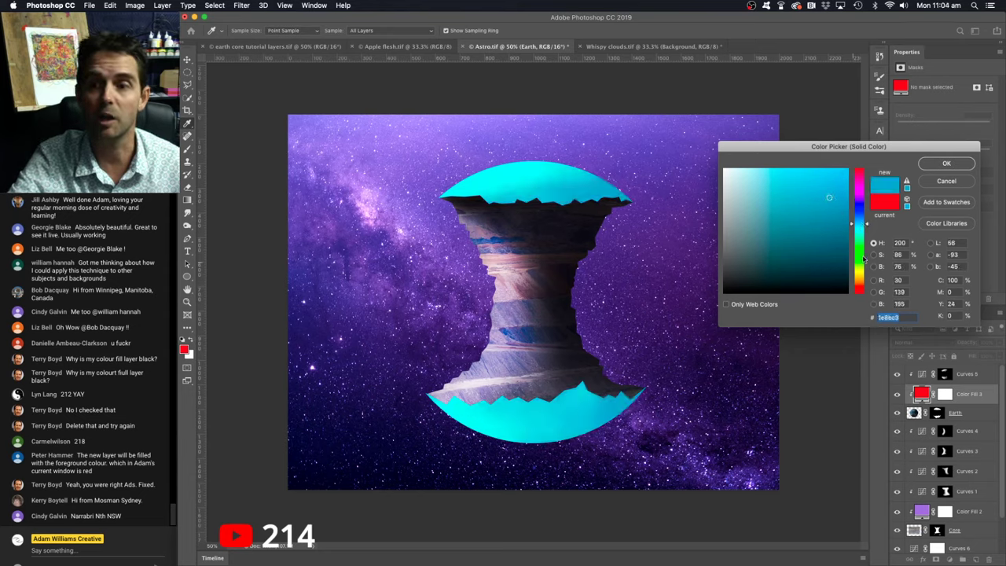
click(943, 164)
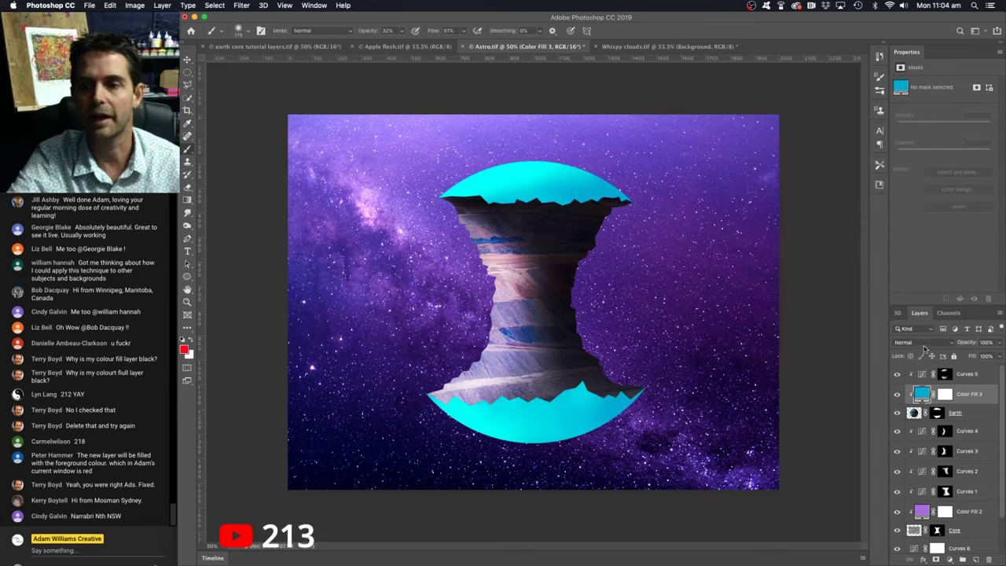
Step: Set Color Fill 3's blend mode to Soft Light
click(925, 344)
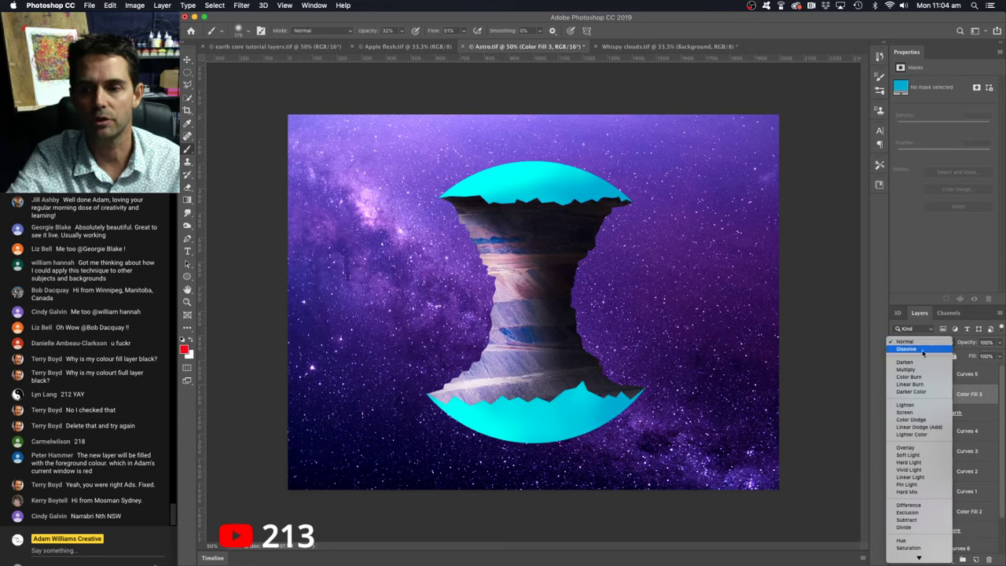
click(912, 455)
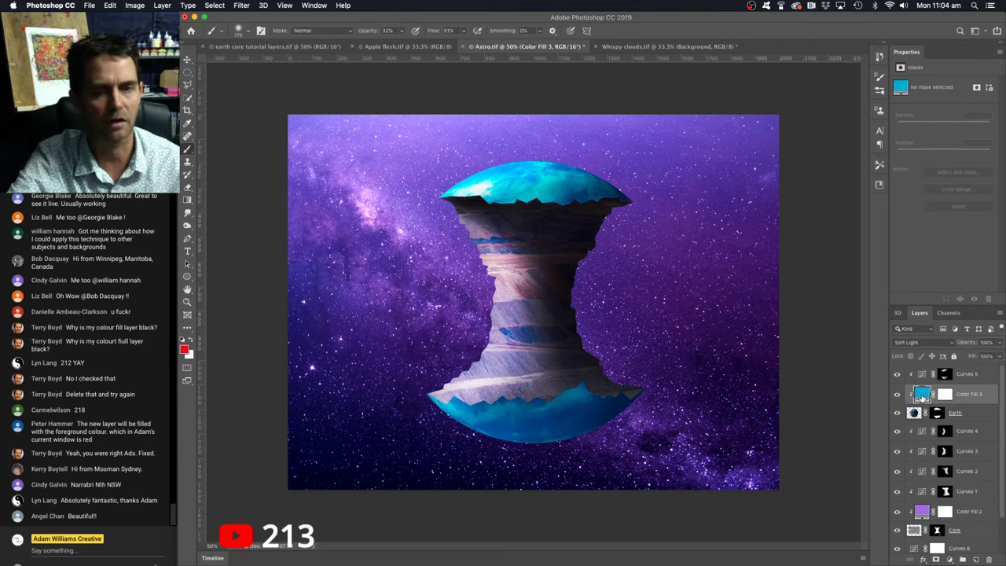
double_click(922, 395)
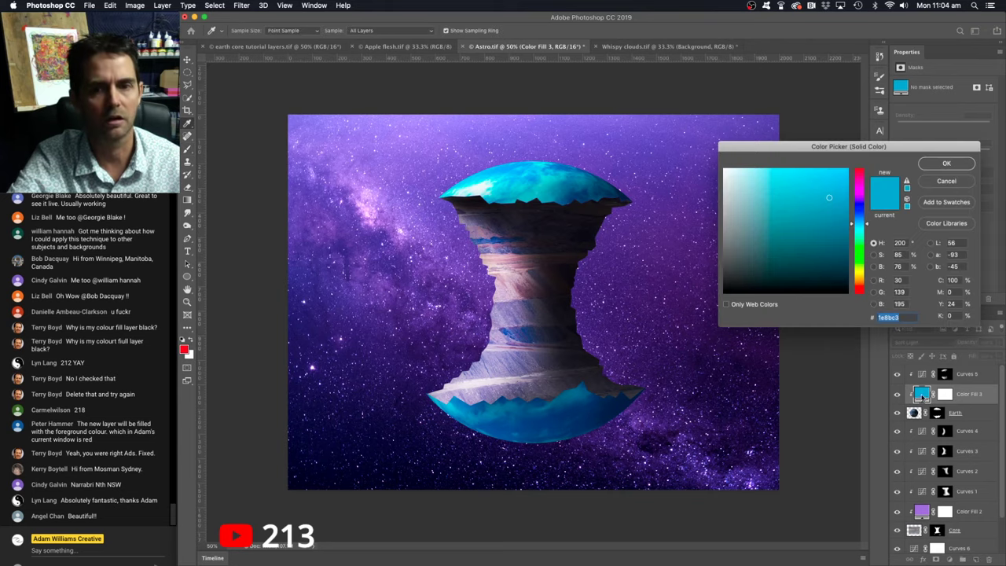
click(942, 182)
Step: Change Color Fill 3's colour to a lighter blue, #65b7e1
double_click(922, 395)
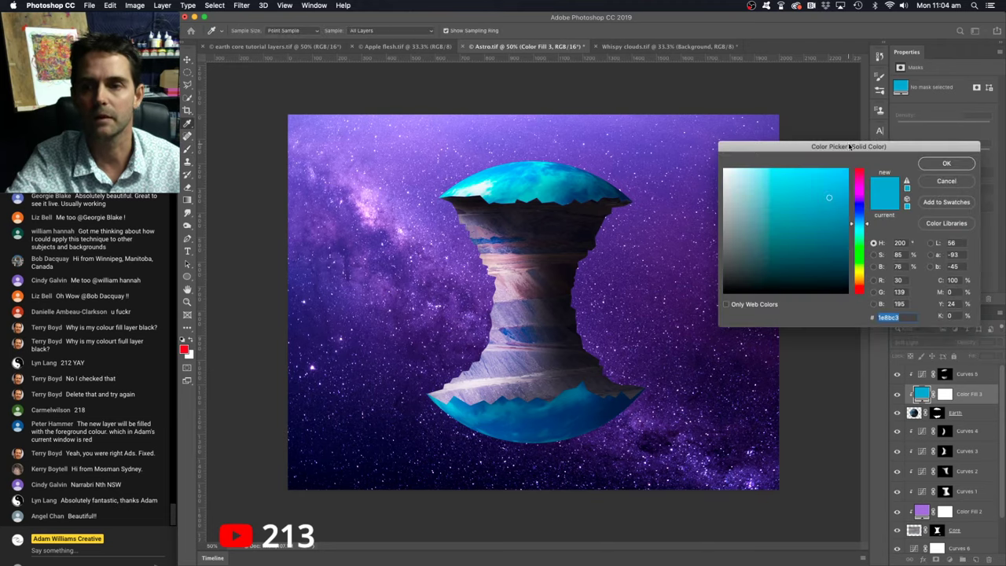
drag(849, 146, 869, 90)
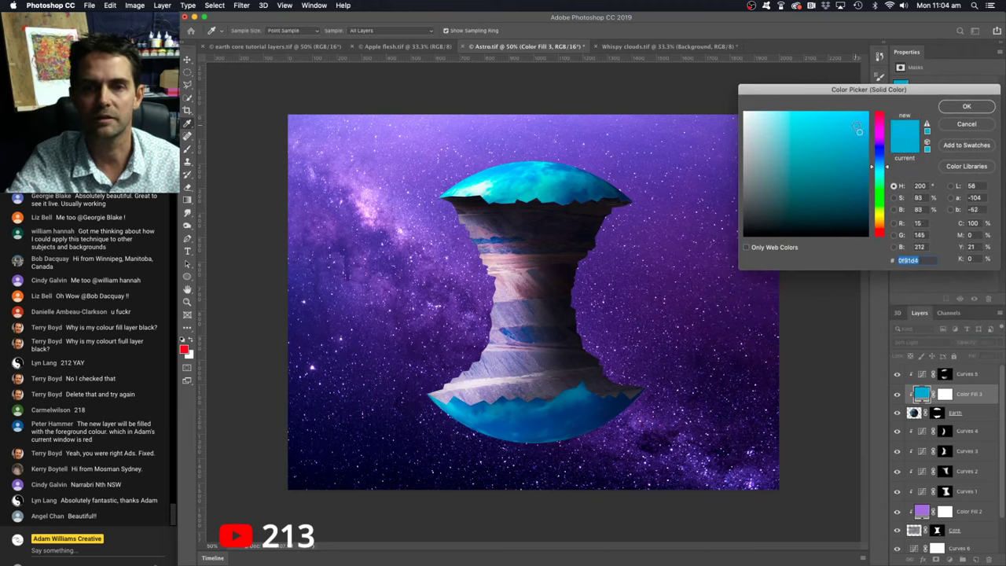
drag(849, 141, 796, 119)
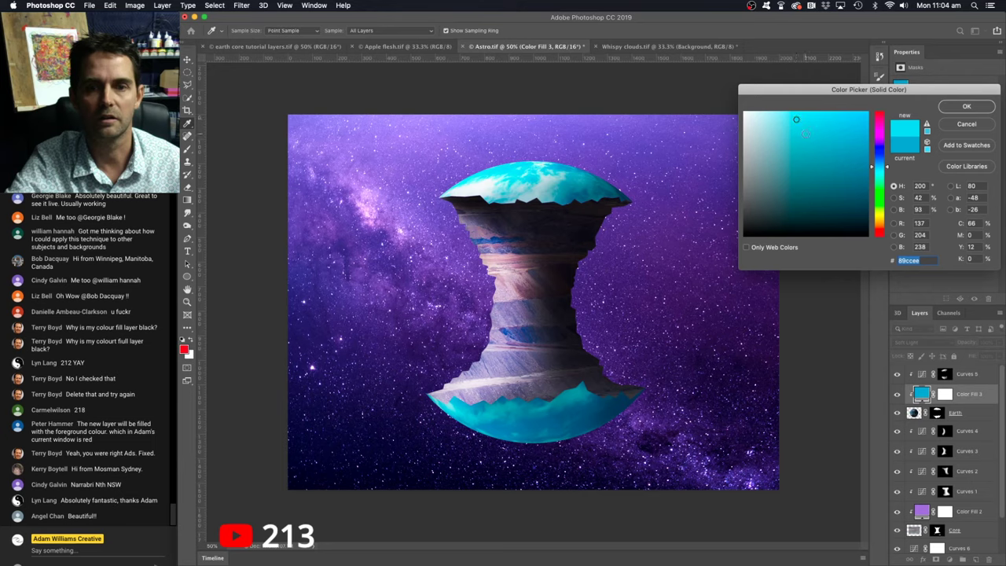
mouse_move(806, 134)
mouse_down()
mouse_move(814, 140)
mouse_move(800, 112)
mouse_up()
mouse_move(812, 149)
mouse_down()
mouse_move(839, 134)
mouse_move(849, 180)
mouse_move(835, 140)
mouse_up()
click(845, 131)
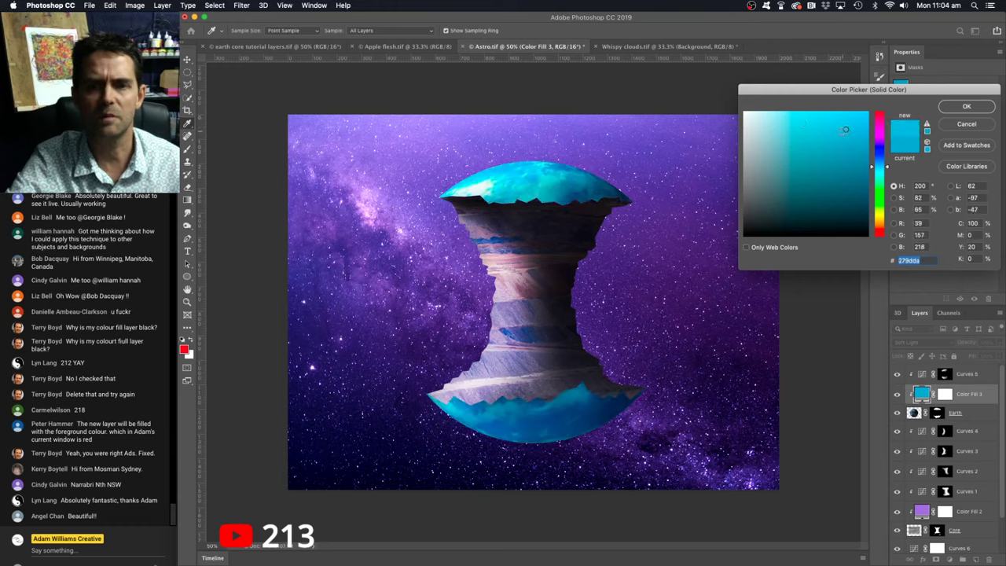
click(803, 123)
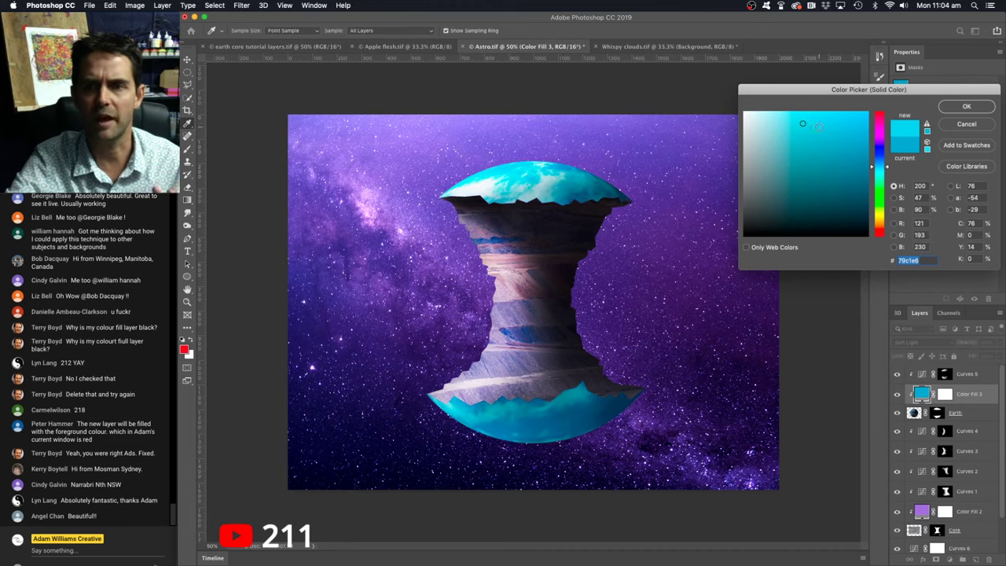
click(812, 126)
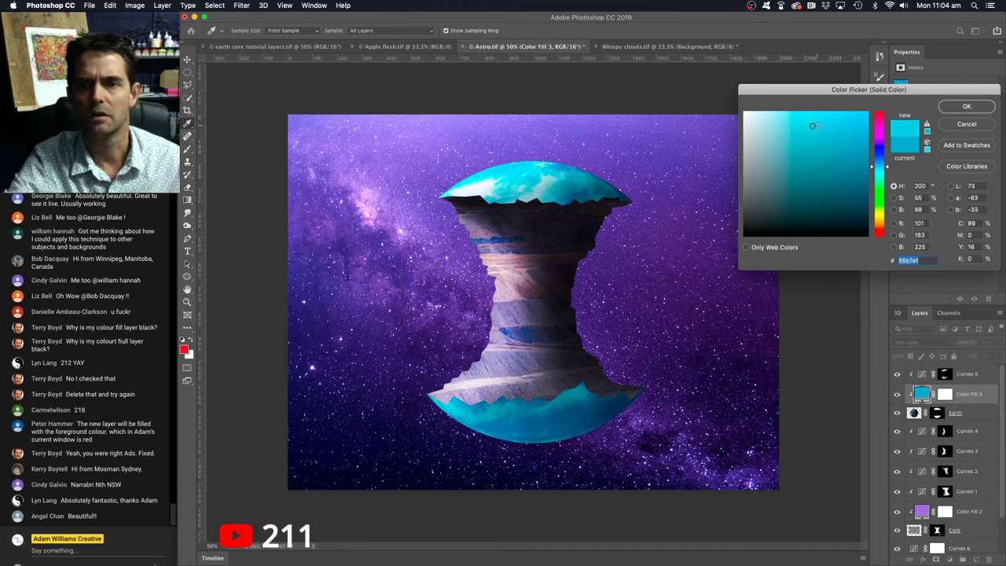
click(965, 106)
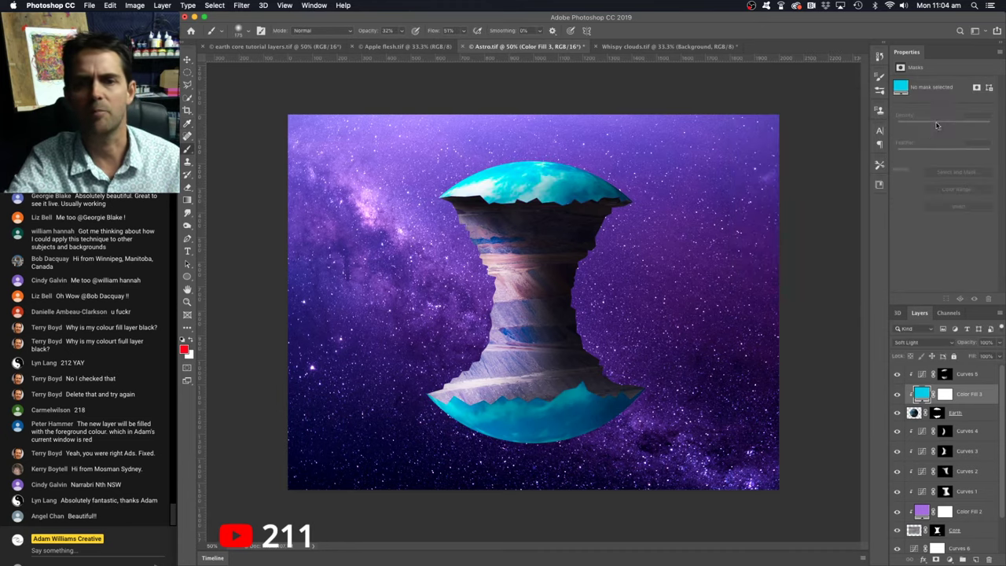
Step: Keep Color Fill 3 on Soft Light and lower its opacity to about 68%
click(926, 347)
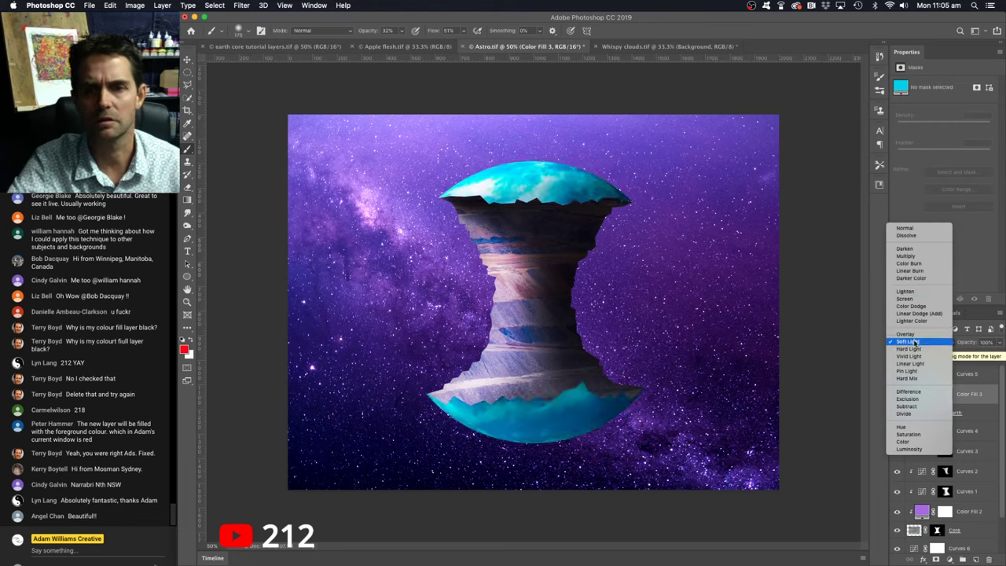
click(914, 342)
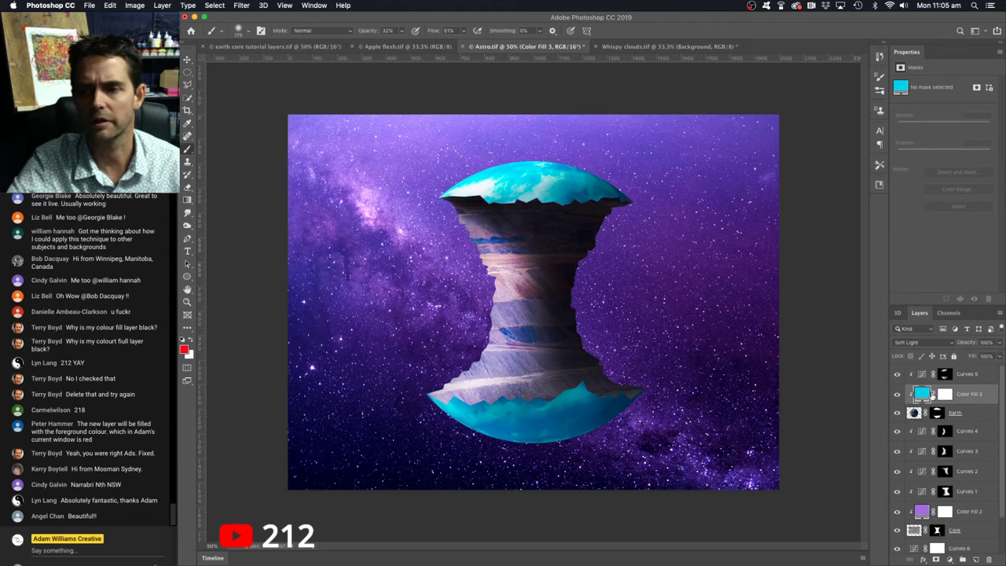
drag(974, 346, 940, 346)
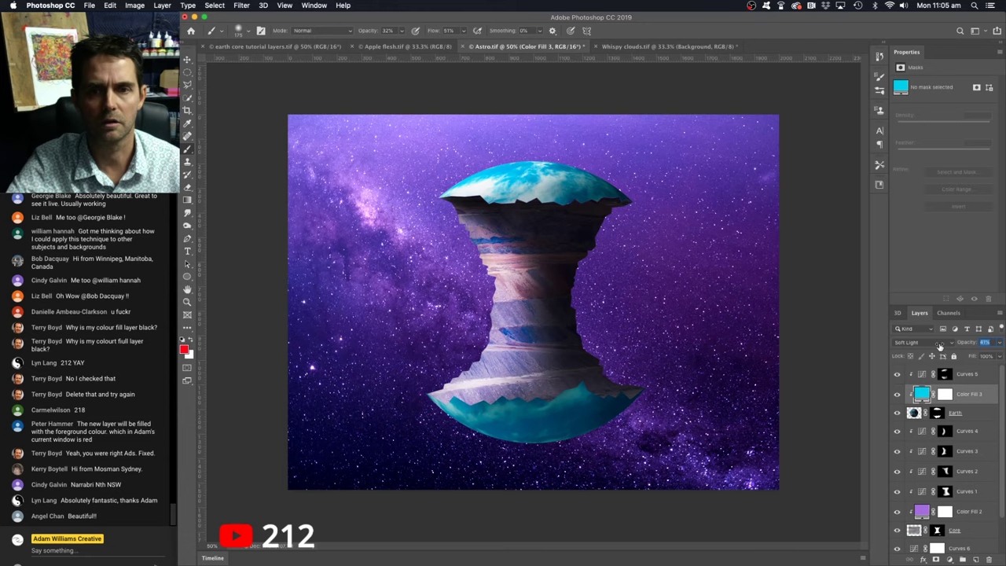
click(979, 413)
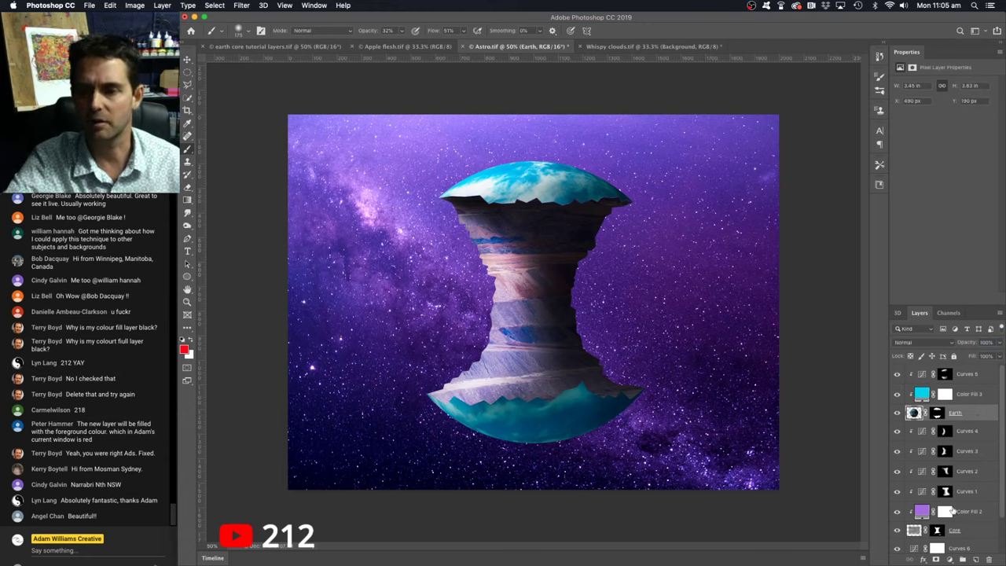
Step: Add a Curves adjustment above Earth raising input 85 to 167, at about 51% opacity
click(951, 559)
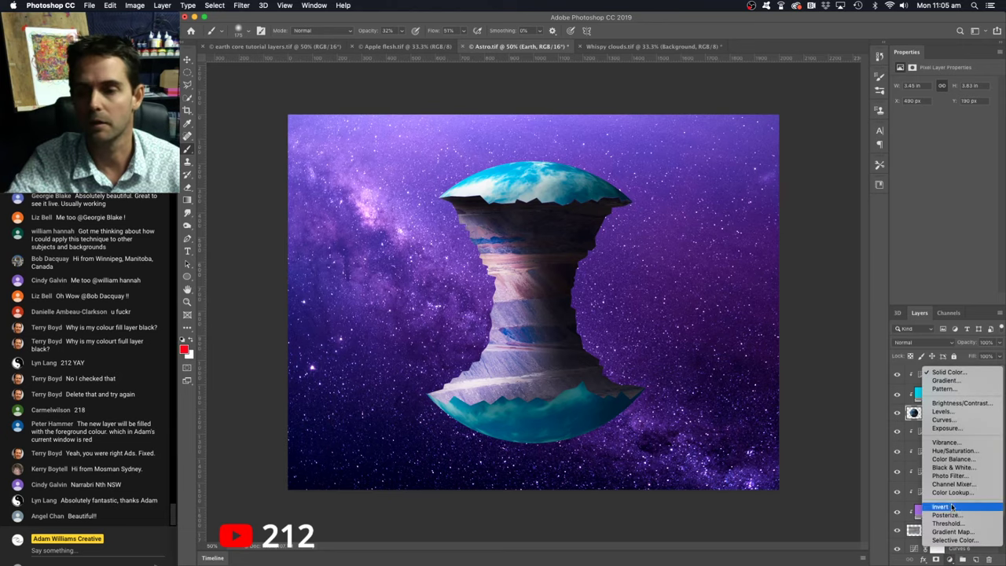
click(956, 421)
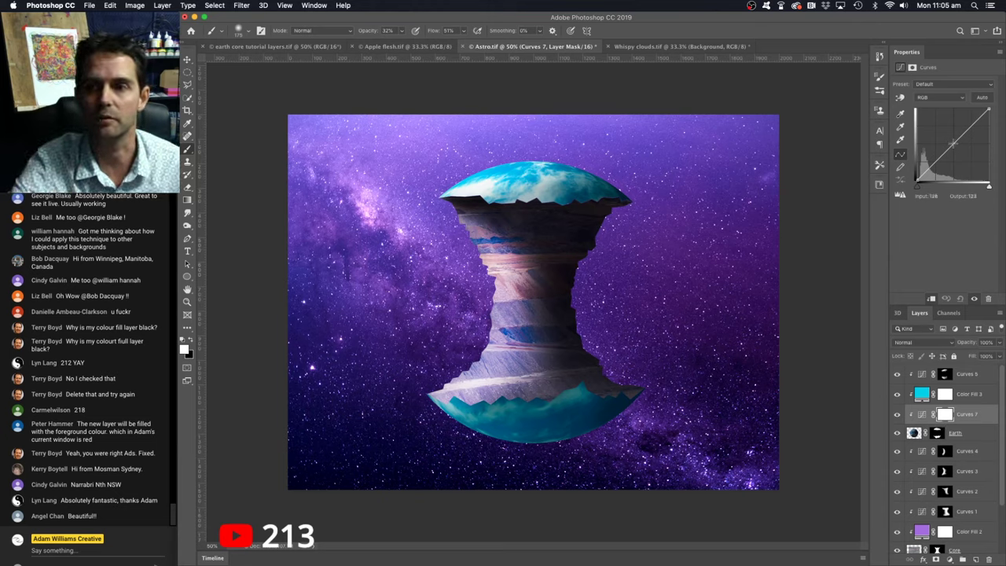
drag(947, 153, 941, 133)
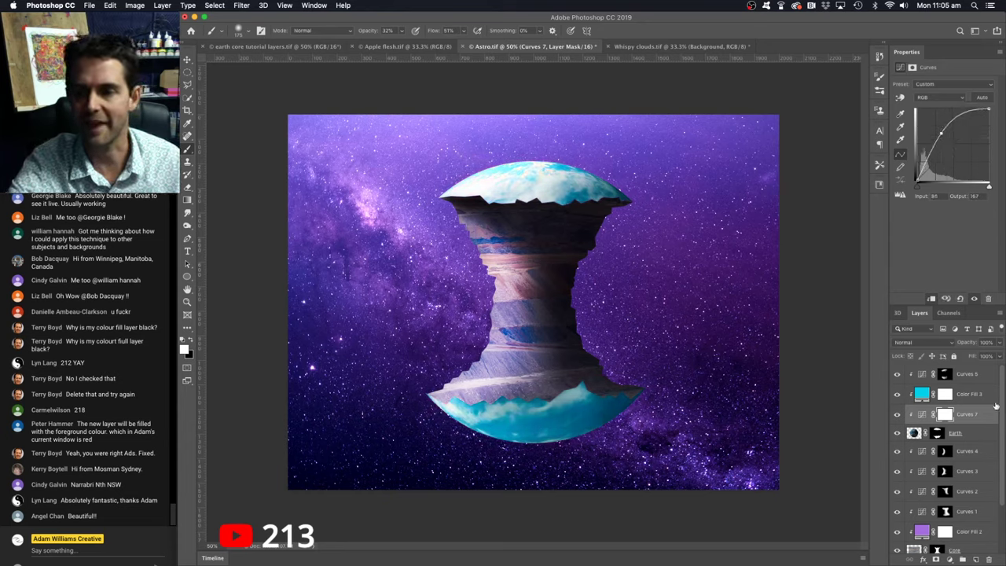
click(897, 414)
click(897, 415)
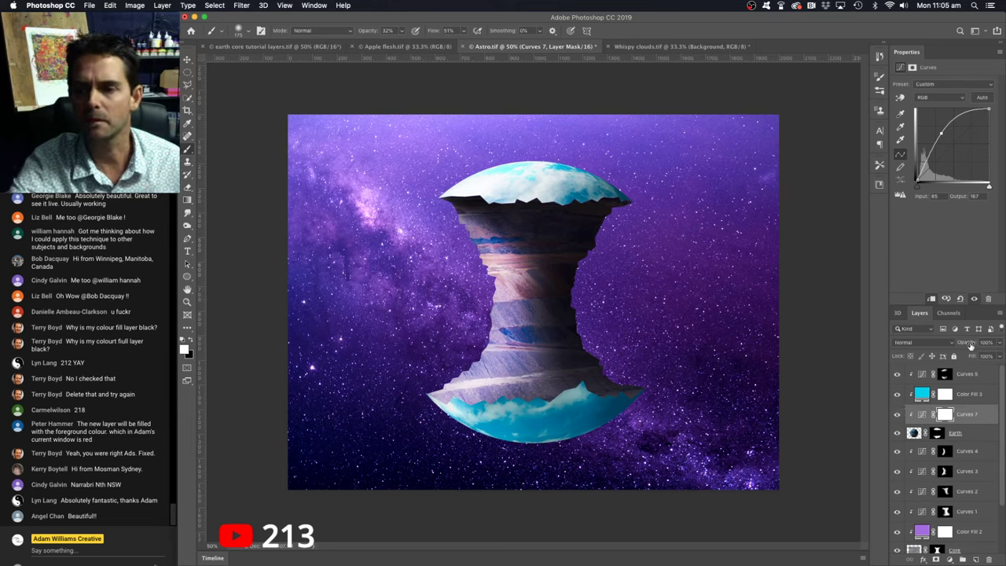
mouse_move(972, 344)
mouse_down()
mouse_move(949, 345)
mouse_move(986, 342)
mouse_up()
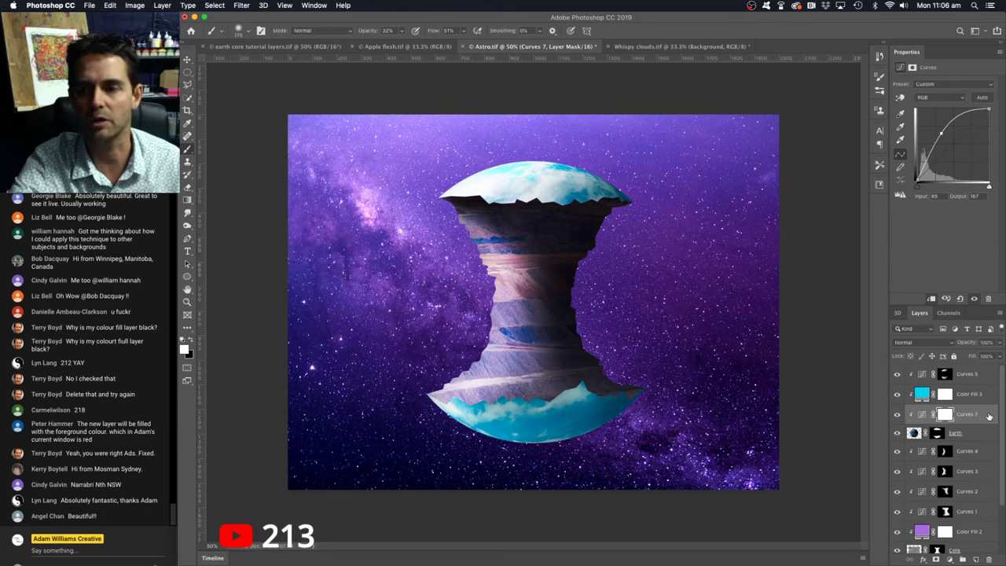
Step: Restrict Curves 7 to darker underlying tones with a Blend If white point split to 19/128
double_click(989, 417)
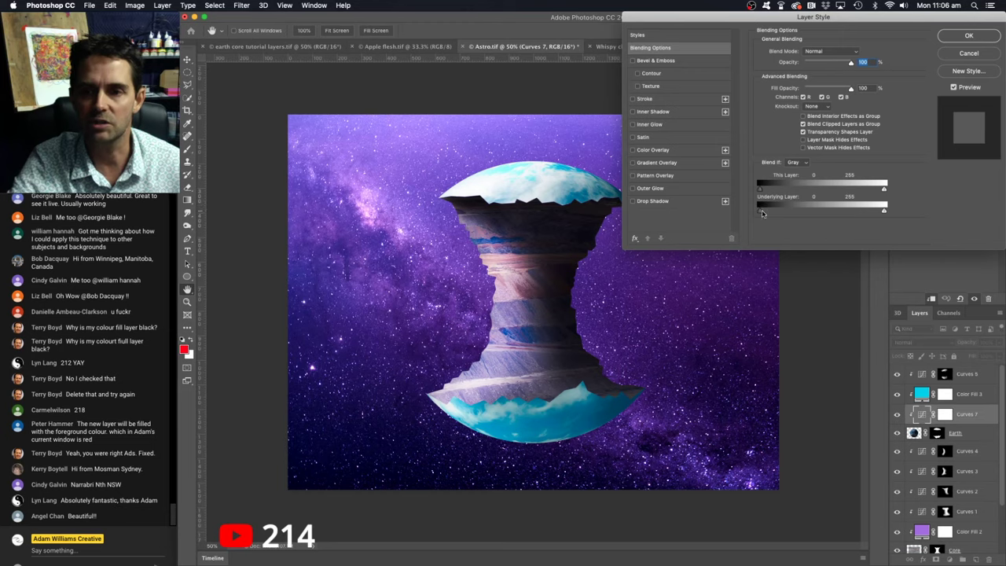
drag(884, 210, 803, 214)
key(alt)
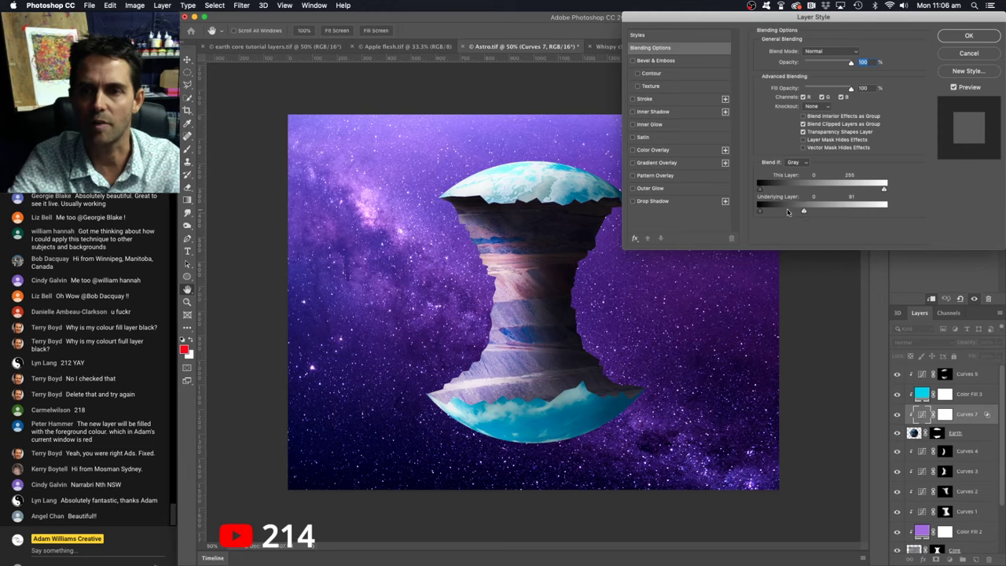
key(alt)
mouse_move(802, 213)
mouse_down()
mouse_move(768, 212)
mouse_move(849, 209)
mouse_move(821, 210)
mouse_up()
click(969, 36)
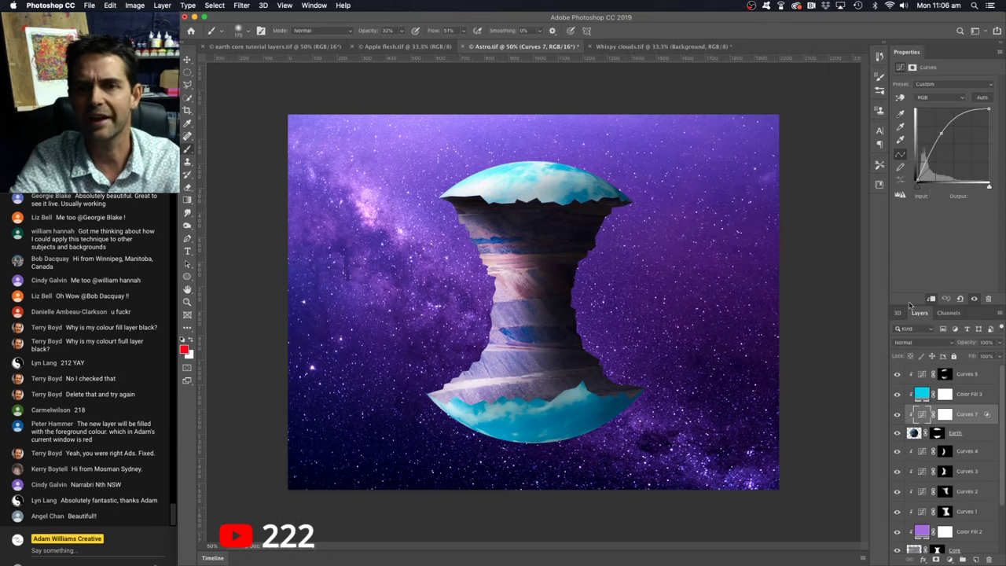
Step: Lower Curves 7's opacity to about 71%, comparing the planet with and without it
click(896, 414)
click(896, 415)
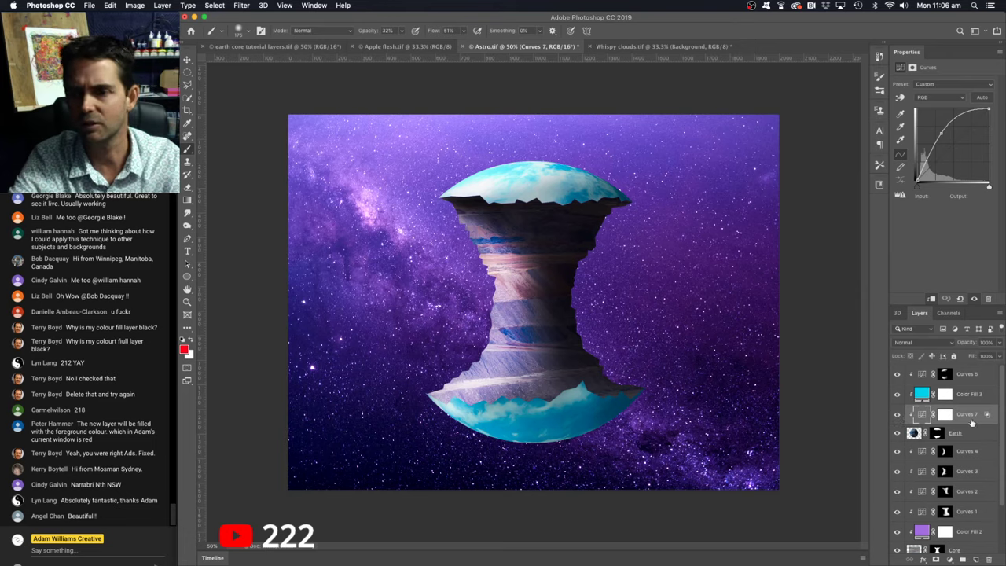
drag(969, 343, 944, 346)
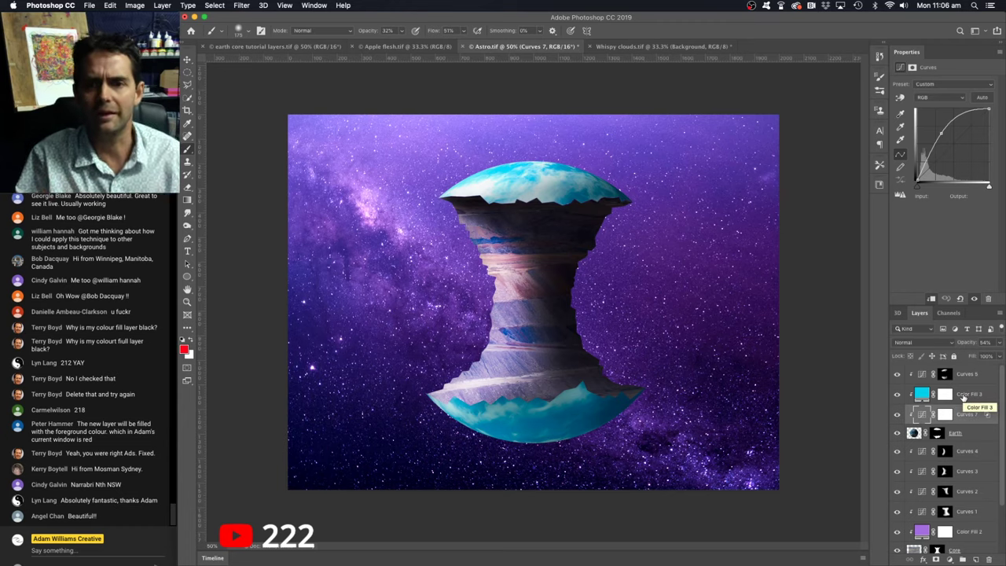
click(897, 414)
click(897, 414)
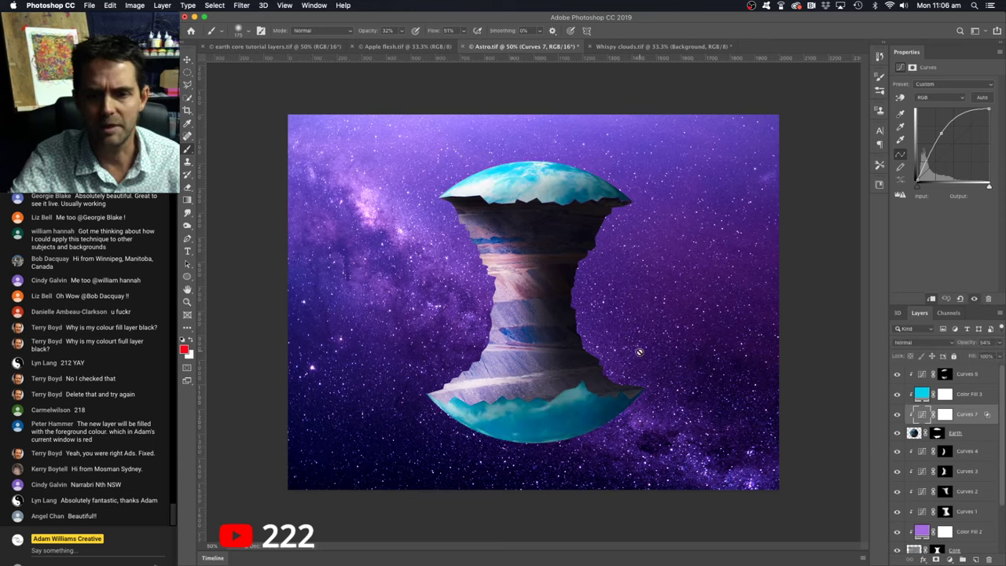
Step: Paint black on the Curves 7 mask over the lower apple core
click(949, 416)
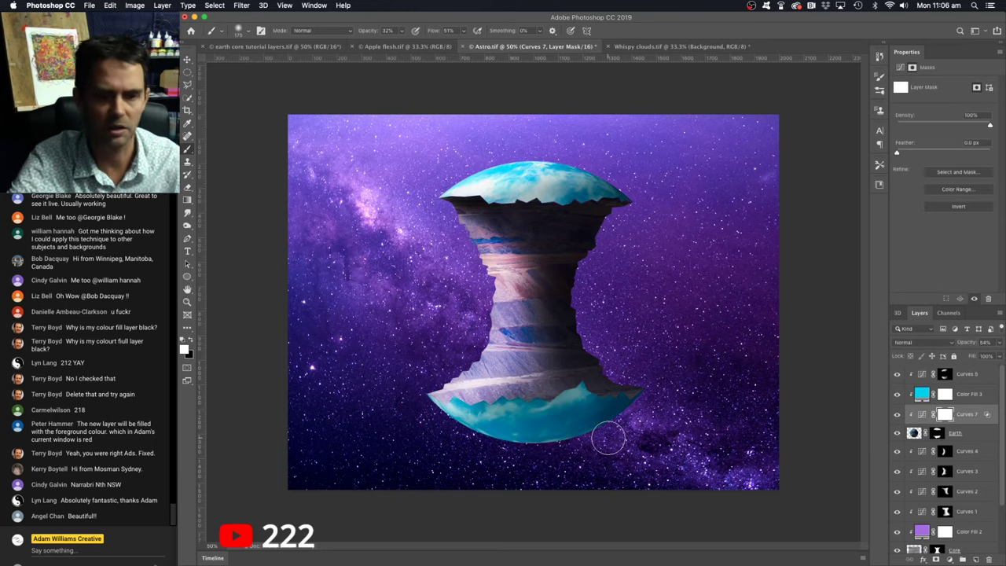
key(x)
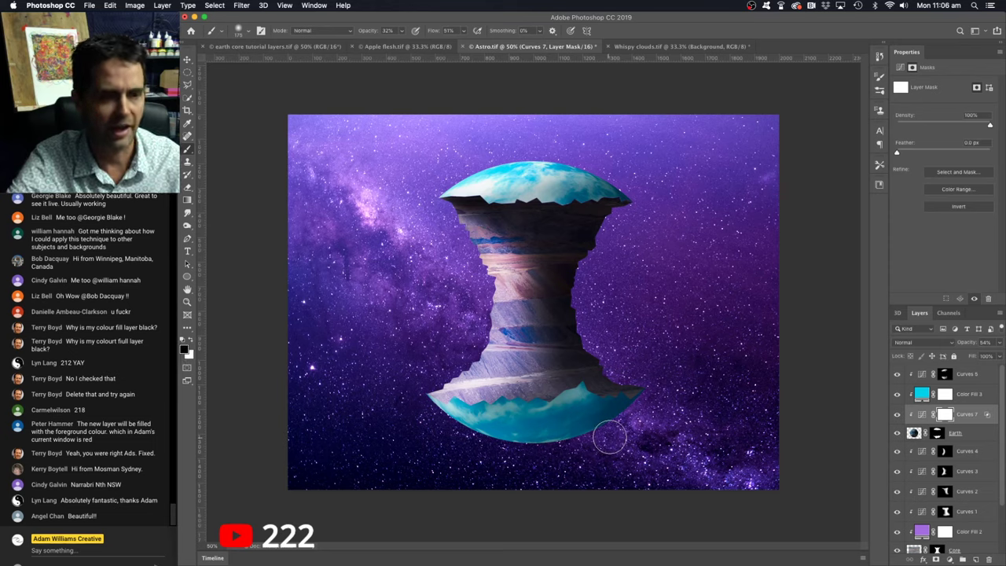
mouse_move(610, 437)
mouse_down()
mouse_move(589, 383)
mouse_move(504, 431)
mouse_move(556, 416)
mouse_move(603, 383)
mouse_move(490, 436)
mouse_move(679, 376)
mouse_move(590, 419)
mouse_move(529, 434)
mouse_move(661, 378)
mouse_move(489, 441)
mouse_move(486, 418)
mouse_move(610, 384)
mouse_move(479, 433)
mouse_up()
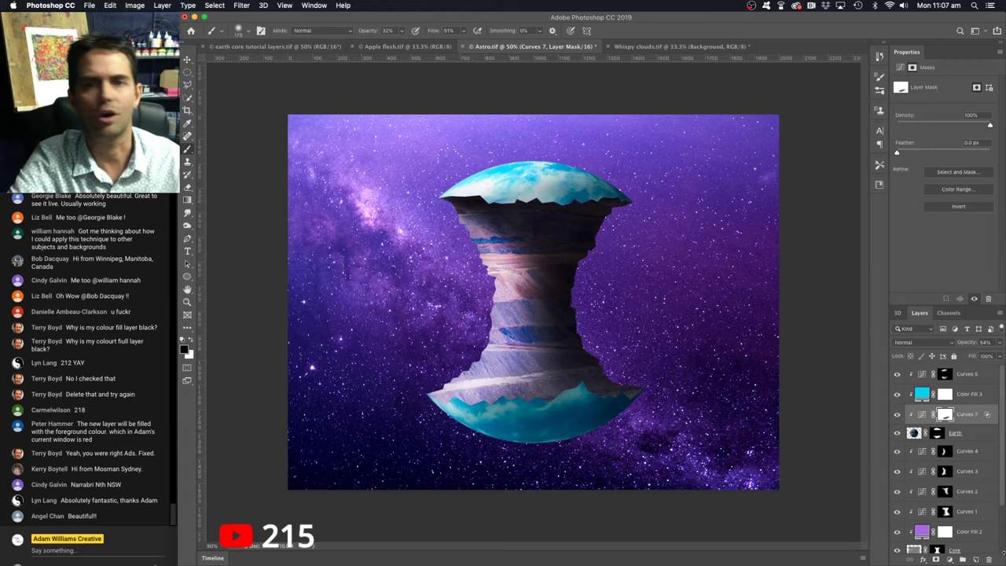
click(969, 435)
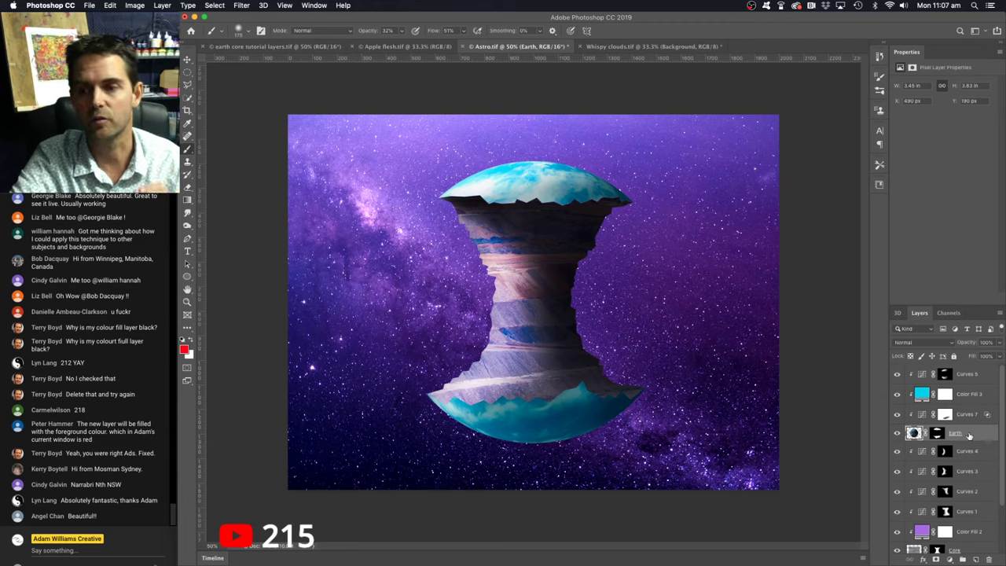
double_click(986, 435)
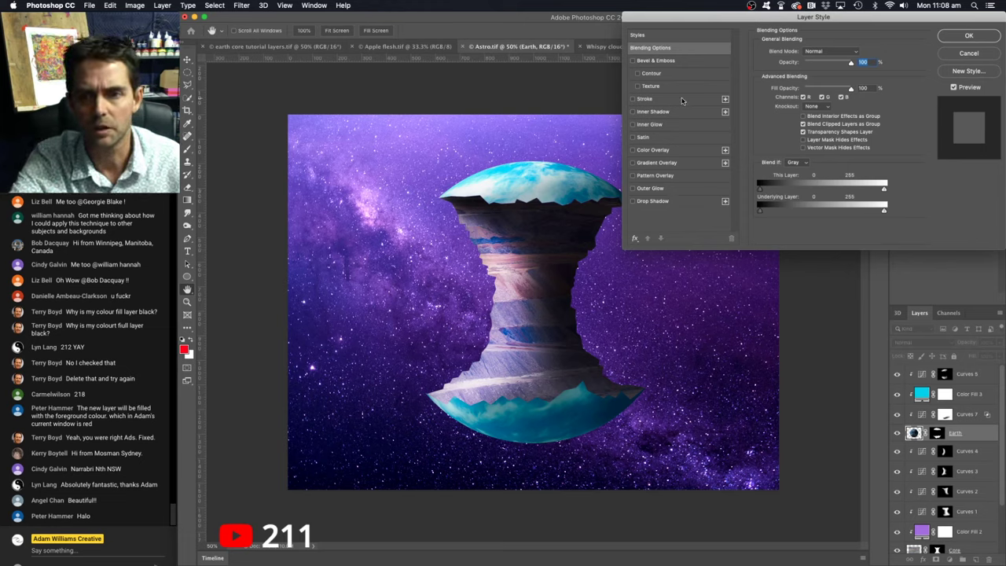
click(649, 189)
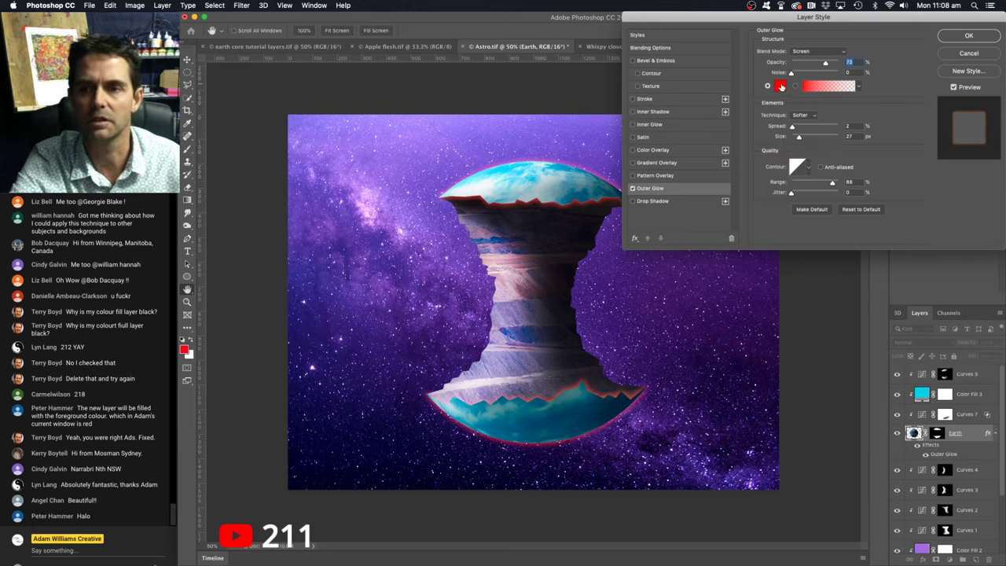
click(958, 55)
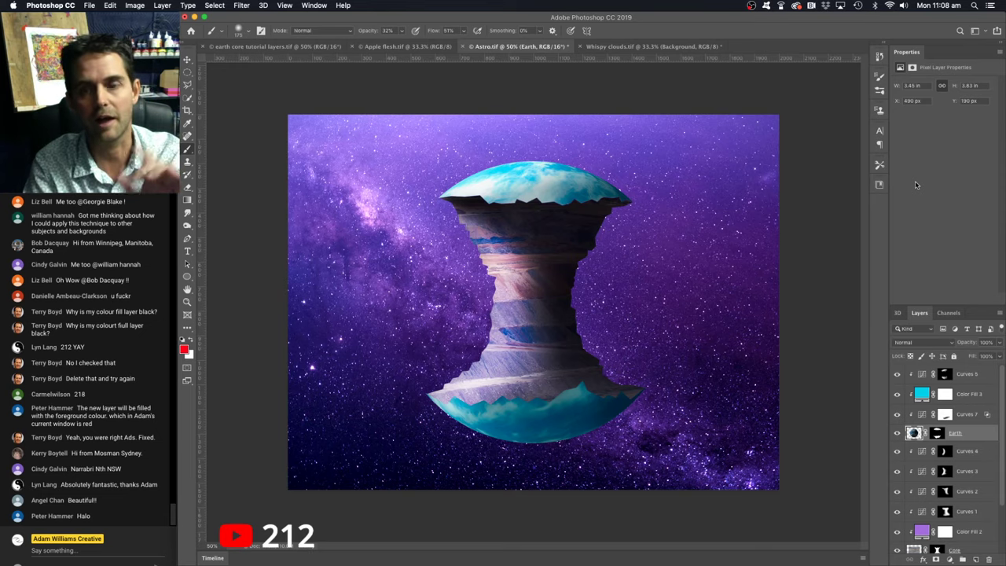
Step: Duplicate the Earth layer and enable an Outer Glow on the original Earth
key(super+j)
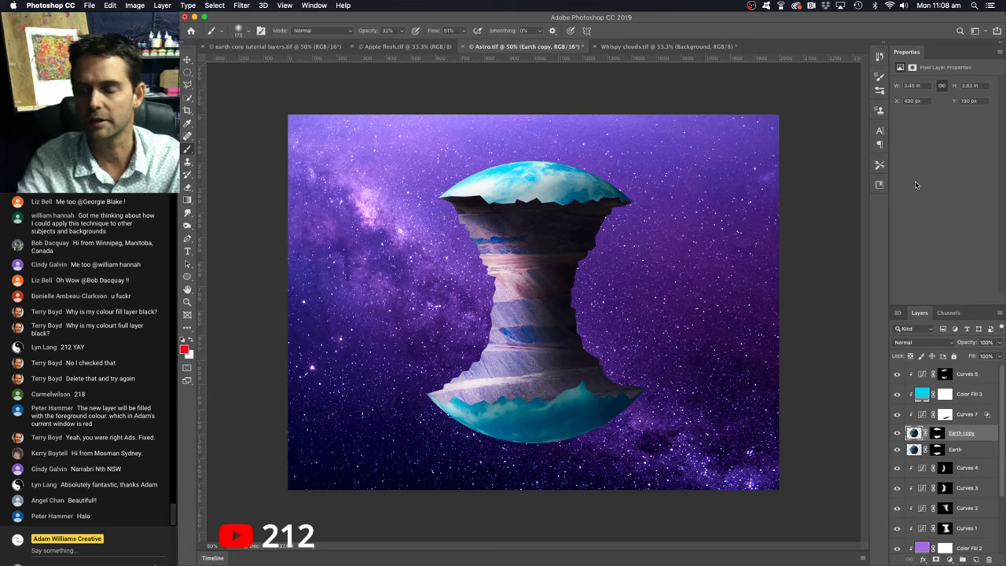
click(972, 455)
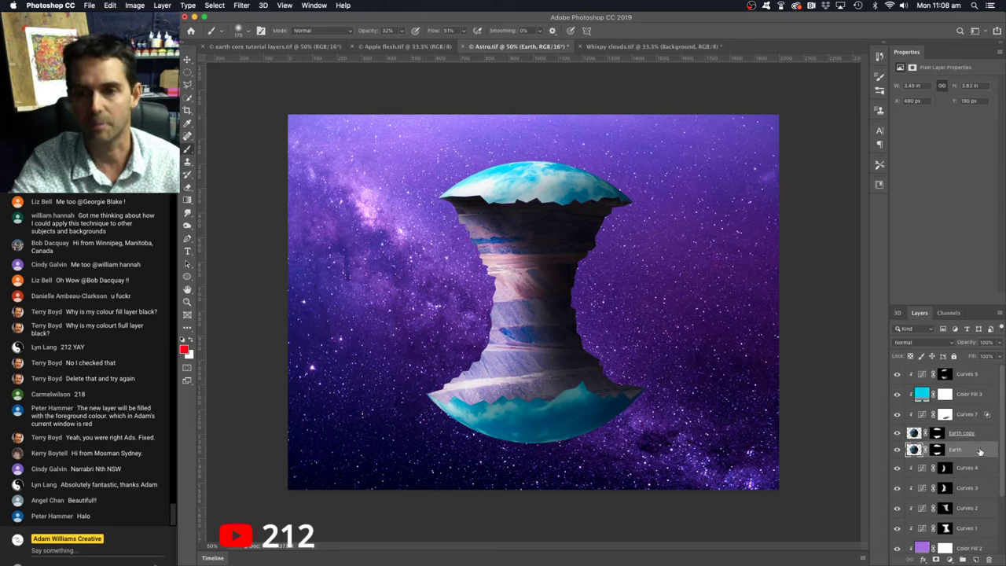
double_click(980, 452)
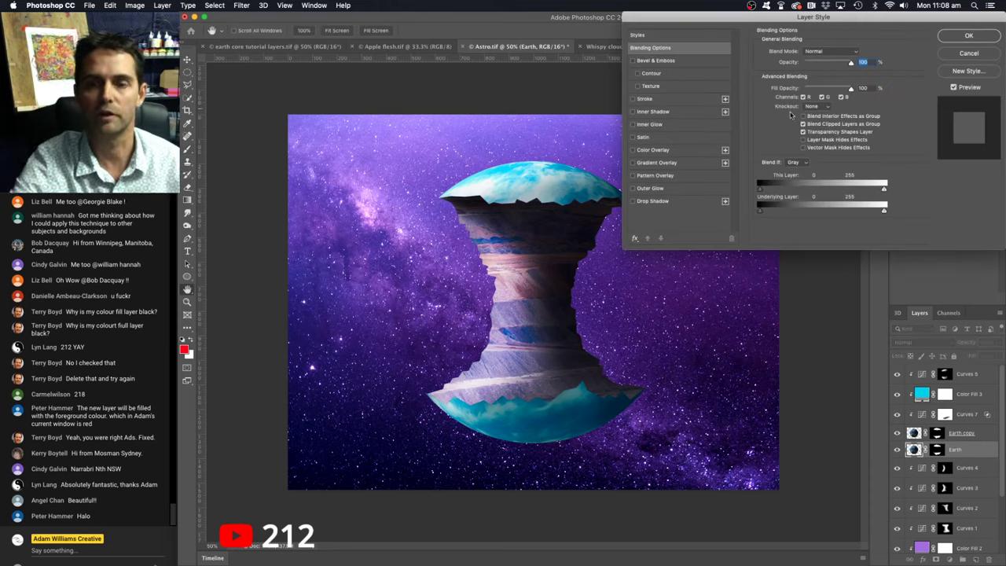
click(632, 189)
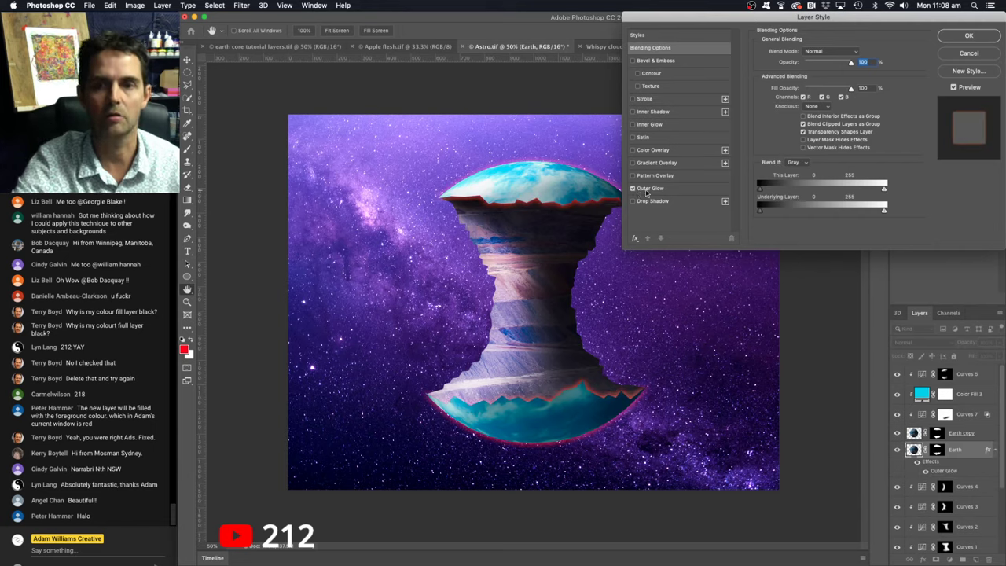
click(655, 190)
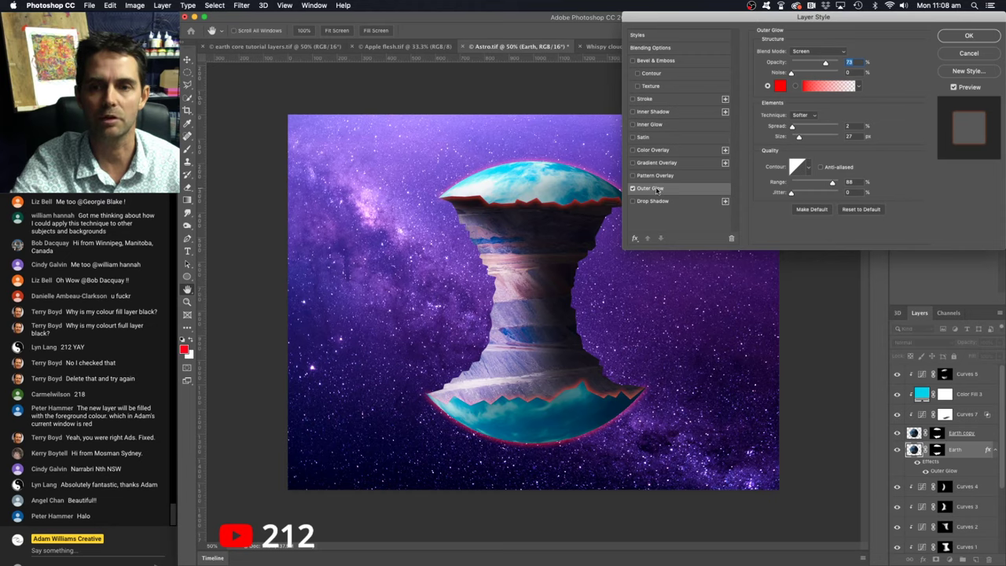
Step: Set the outer glow colour to light cyan #7be6ed
click(781, 87)
drag(802, 76, 803, 60)
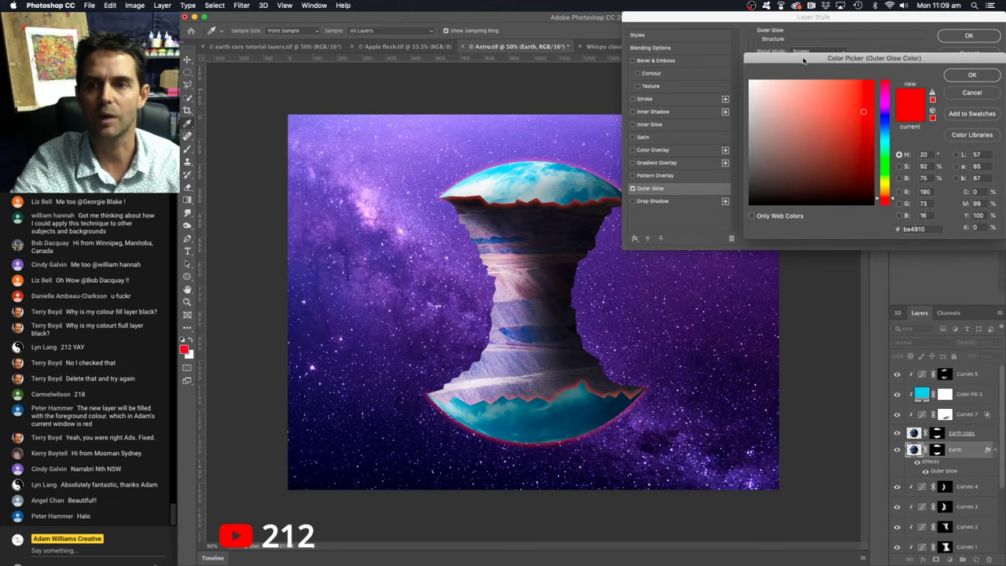
click(881, 135)
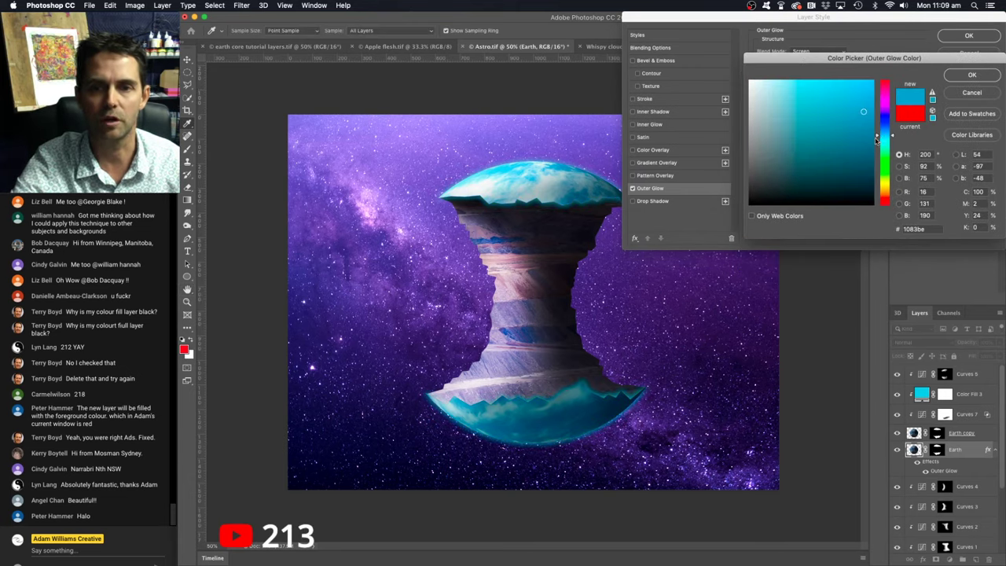
click(877, 142)
click(808, 92)
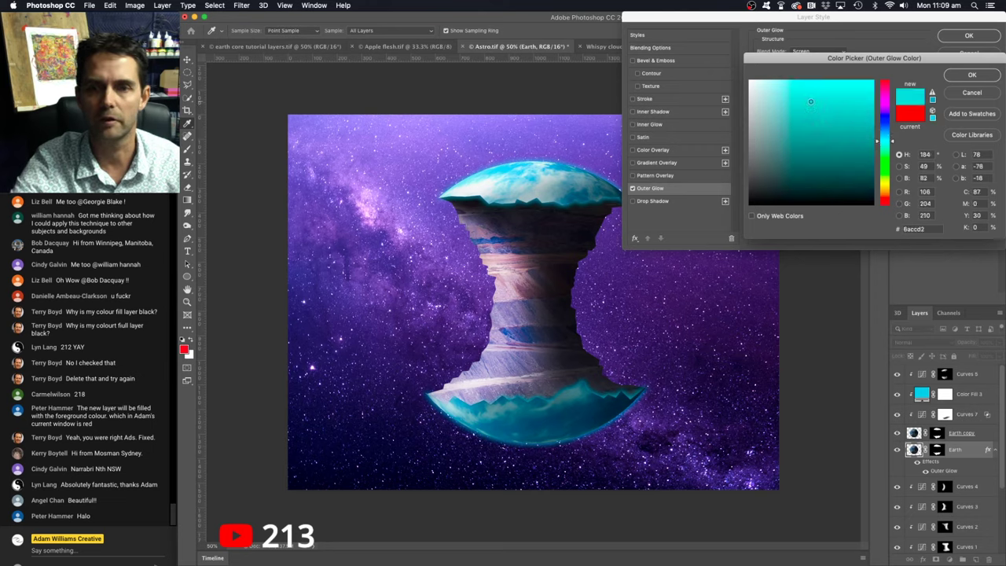
click(809, 89)
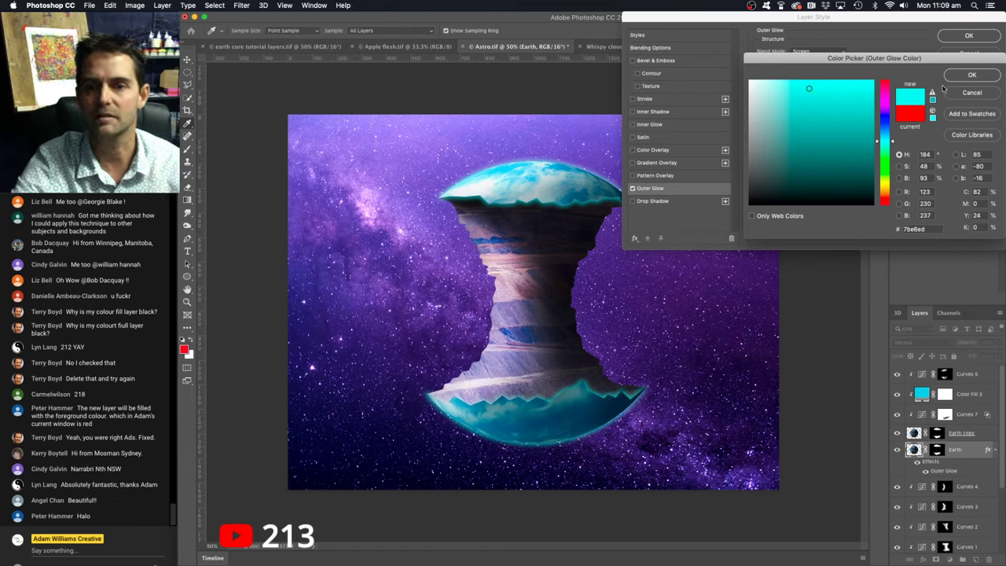
click(970, 75)
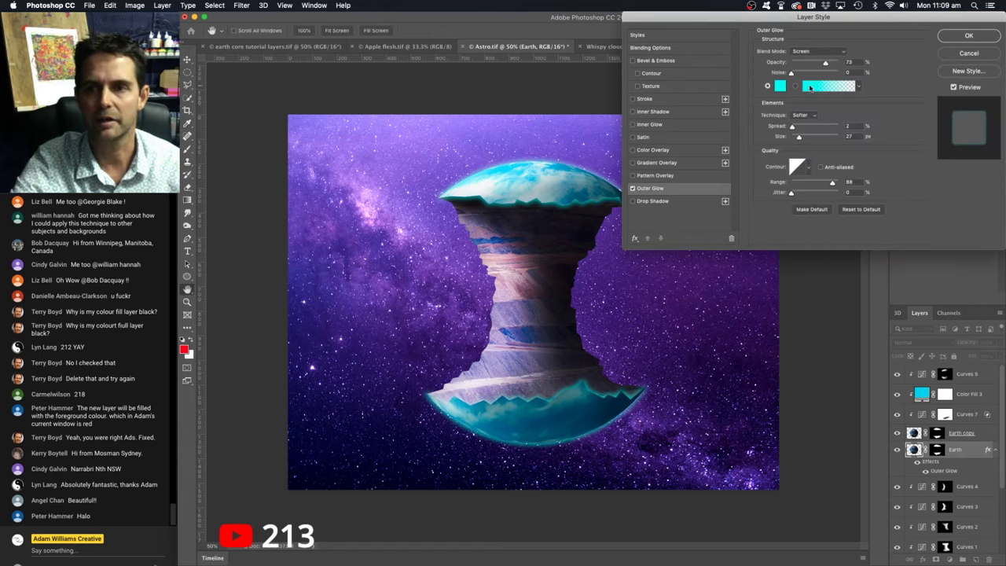
Step: Set the Outer Glow to opacity 74%, spread 15%, size 24 px, range 80%, jitter 0
drag(825, 63, 826, 64)
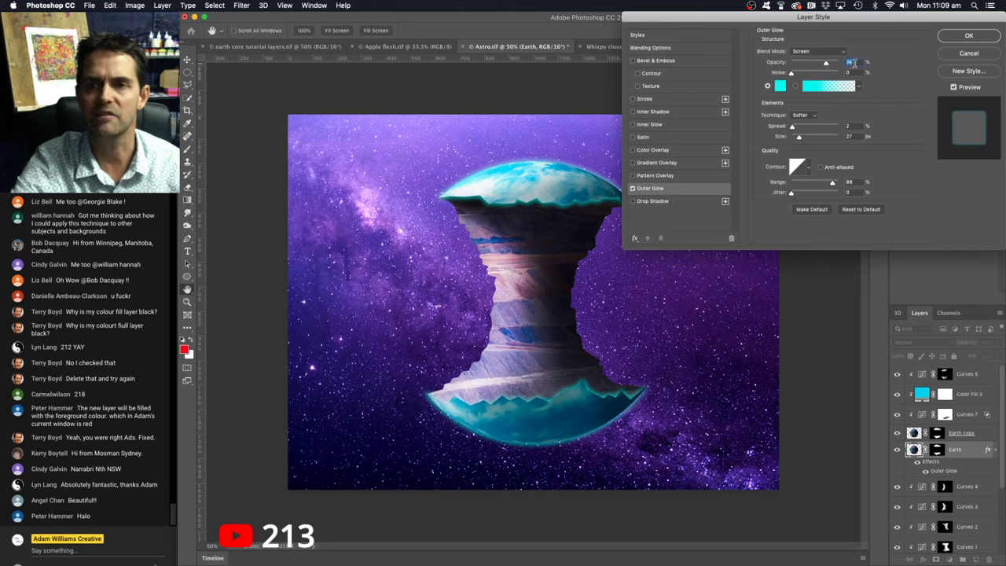
mouse_move(791, 72)
mouse_down()
mouse_move(821, 74)
mouse_move(792, 73)
mouse_up()
drag(792, 127, 812, 139)
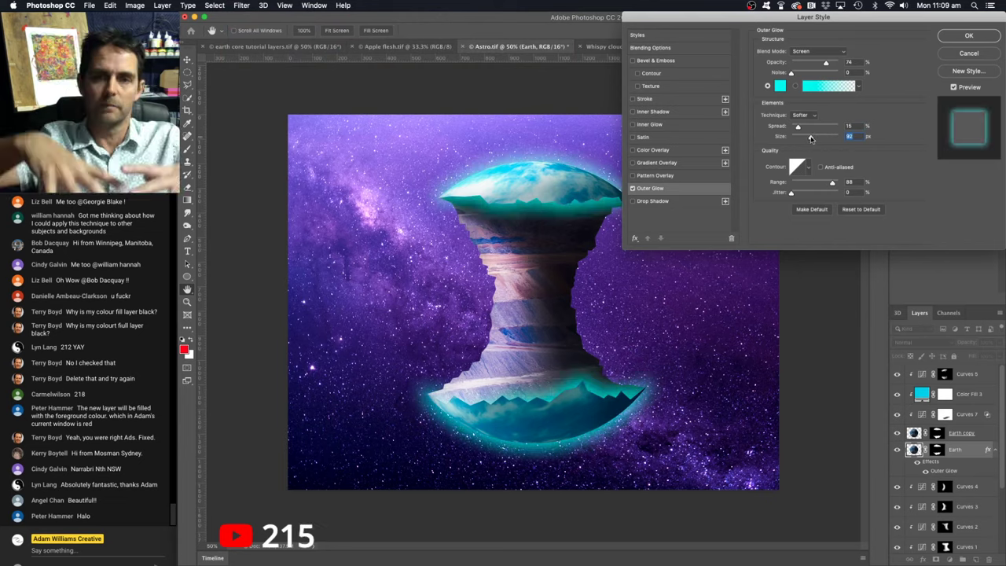
drag(812, 139, 799, 139)
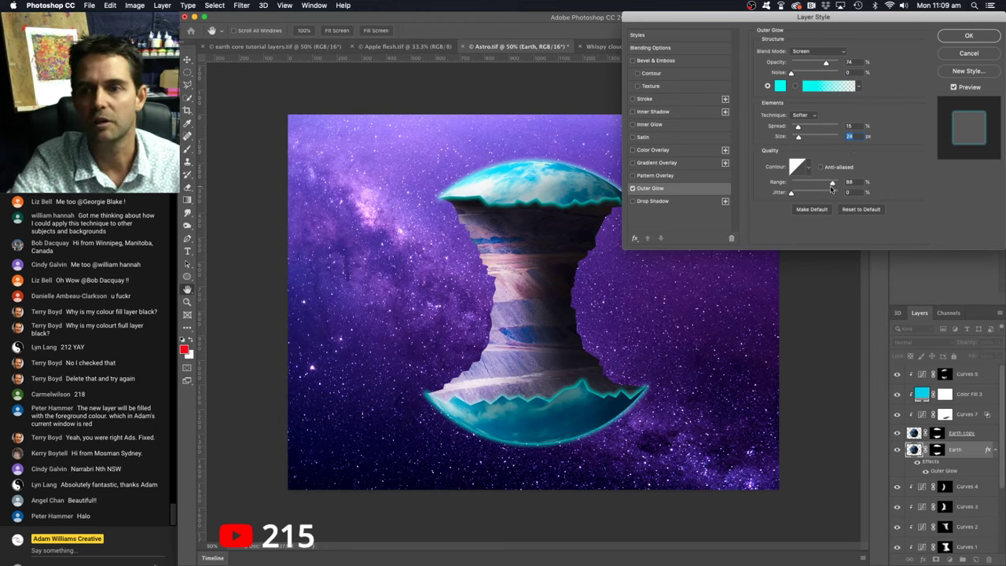
mouse_move(832, 187)
mouse_down()
mouse_move(796, 184)
mouse_move(829, 184)
mouse_up()
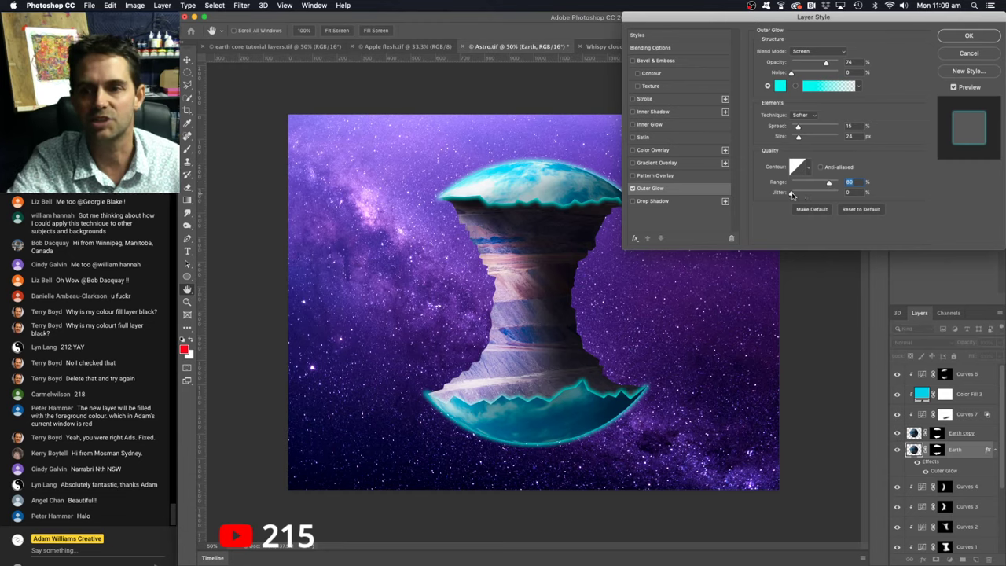
mouse_move(792, 196)
mouse_down()
mouse_move(825, 196)
mouse_move(783, 197)
mouse_up()
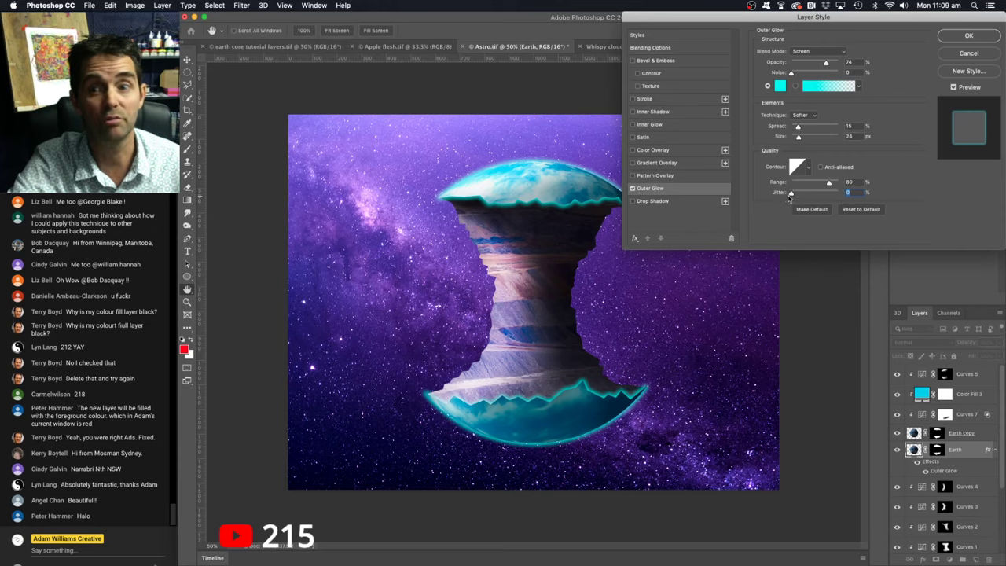
click(969, 36)
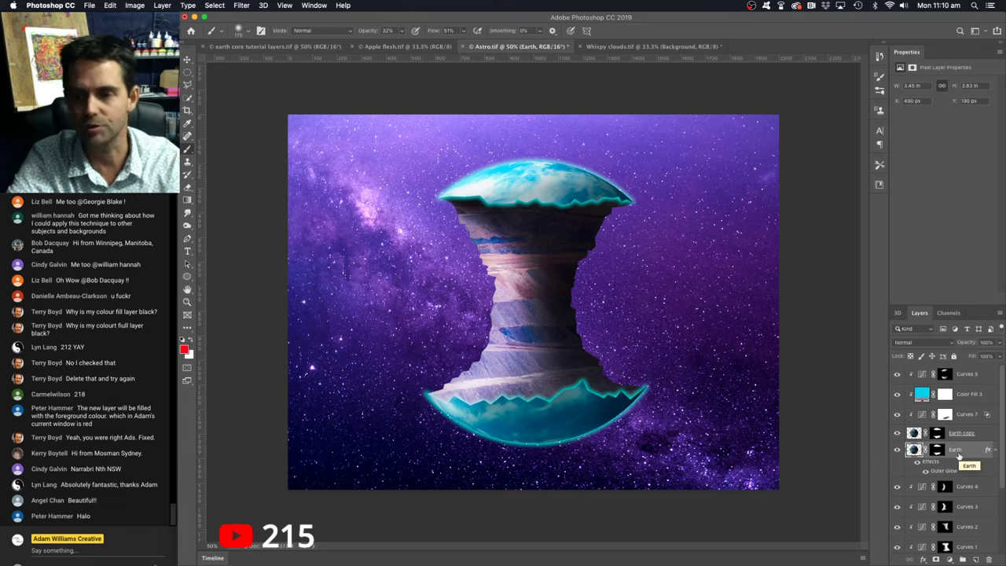
Step: Group the Earth layer into Group 1, add a layer mask, and view at 100%
key(ctrl+g)
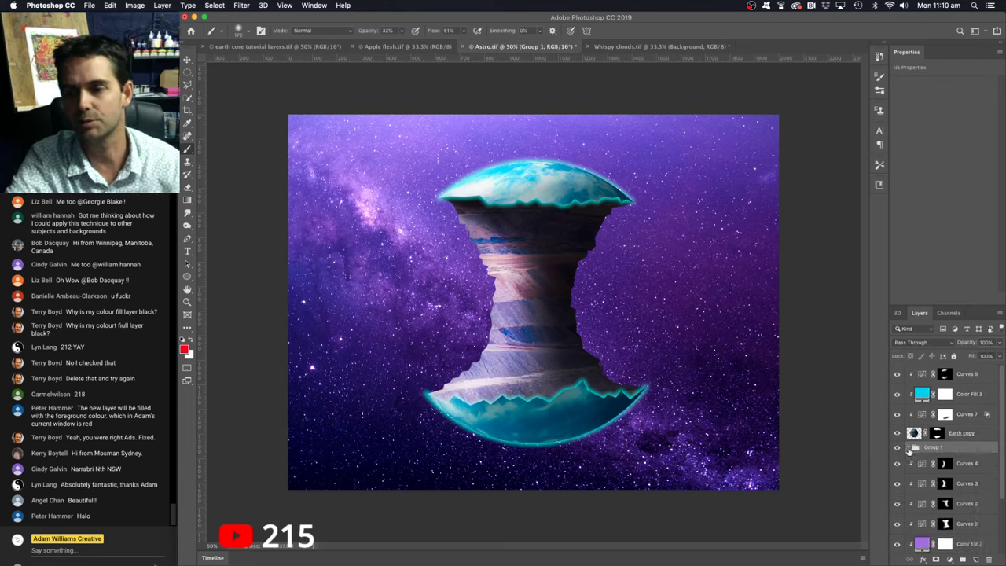
click(936, 559)
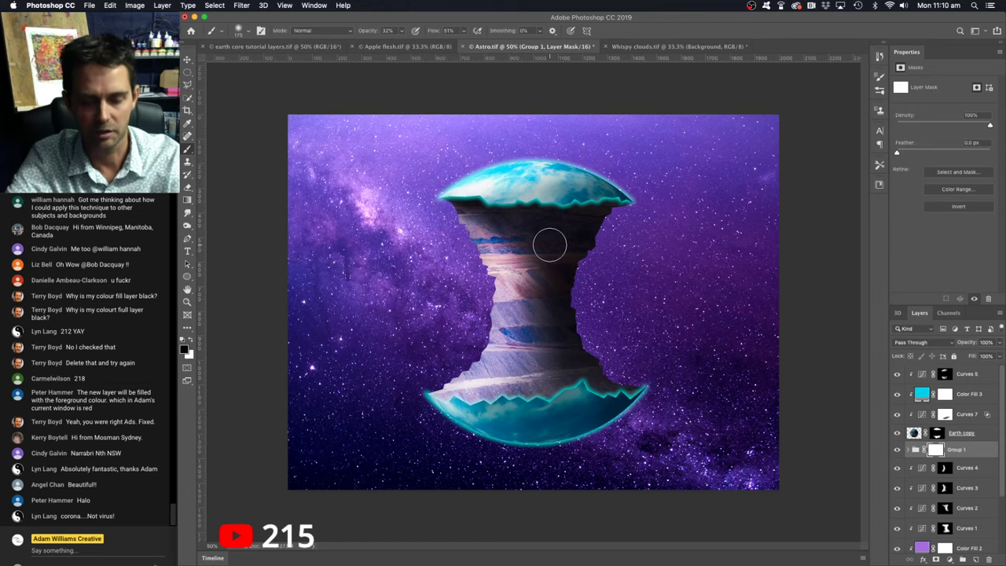
key(super+1)
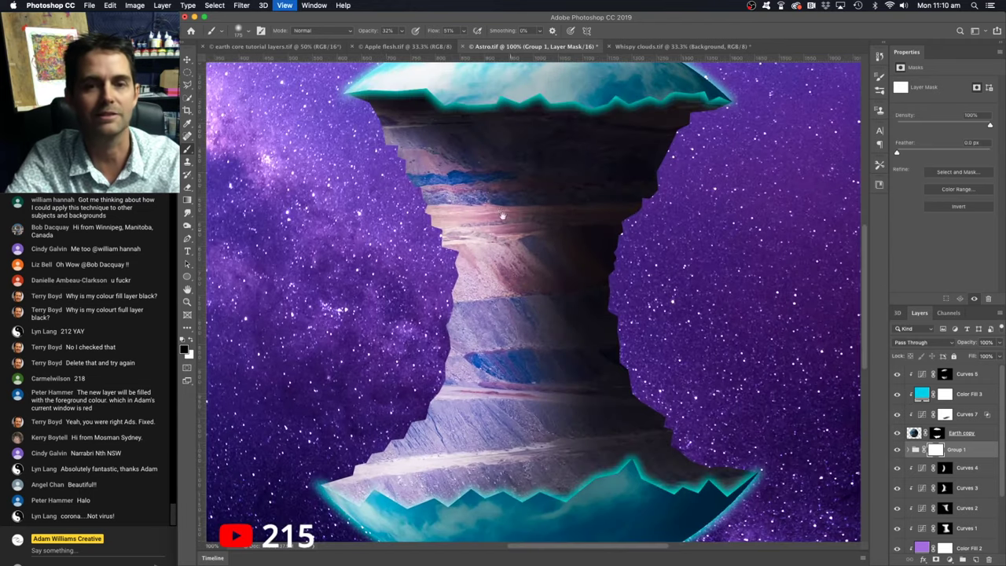
scroll(502, 215, up, 5)
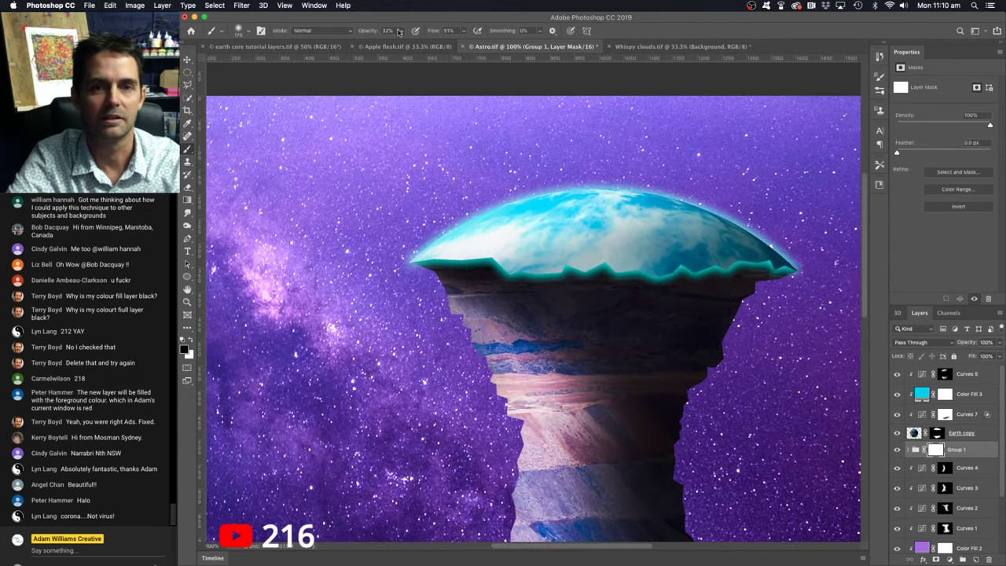
Step: Set the brush to 100% opacity, 100% flow and 80% hardness
drag(399, 32, 463, 39)
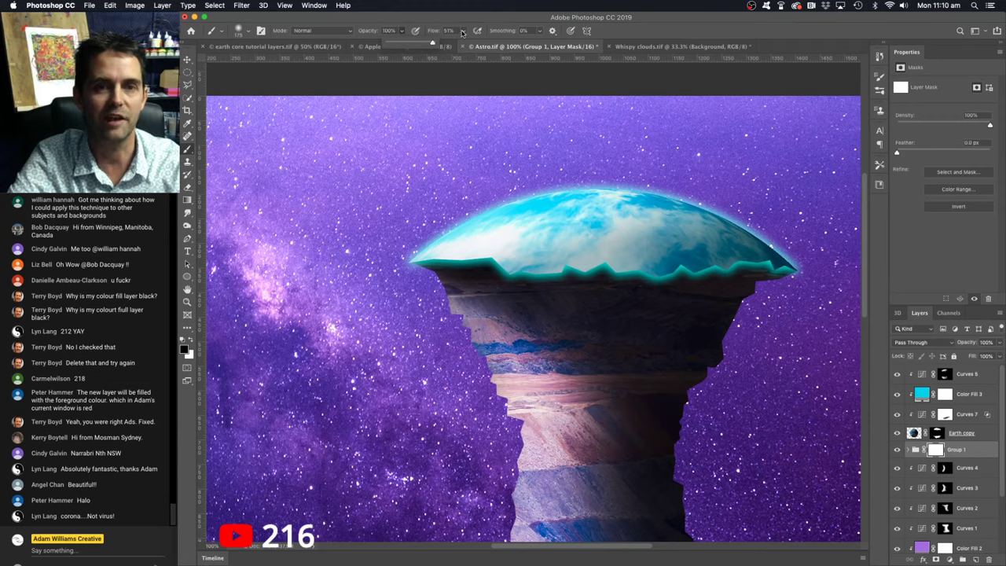
click(464, 33)
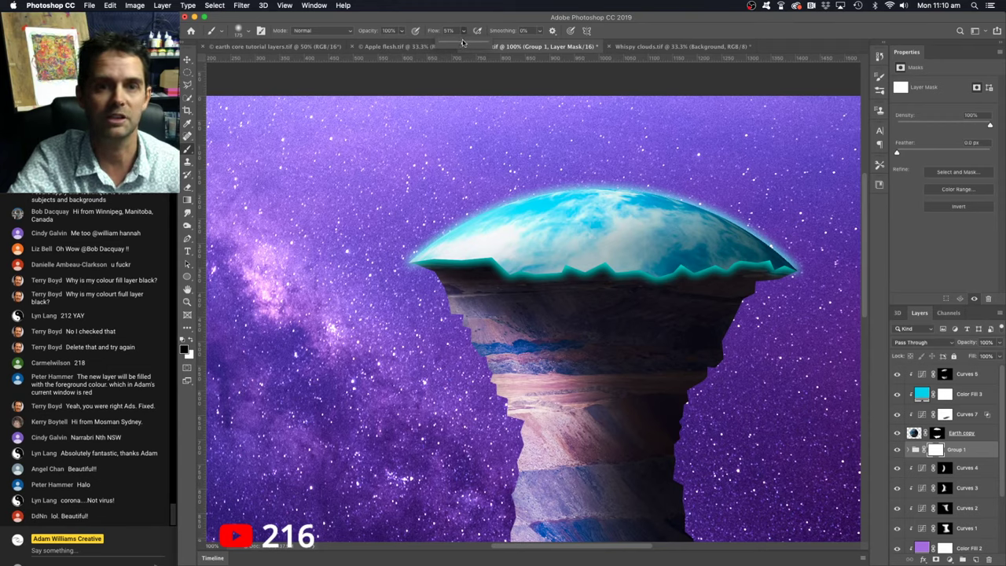
drag(463, 41, 641, 46)
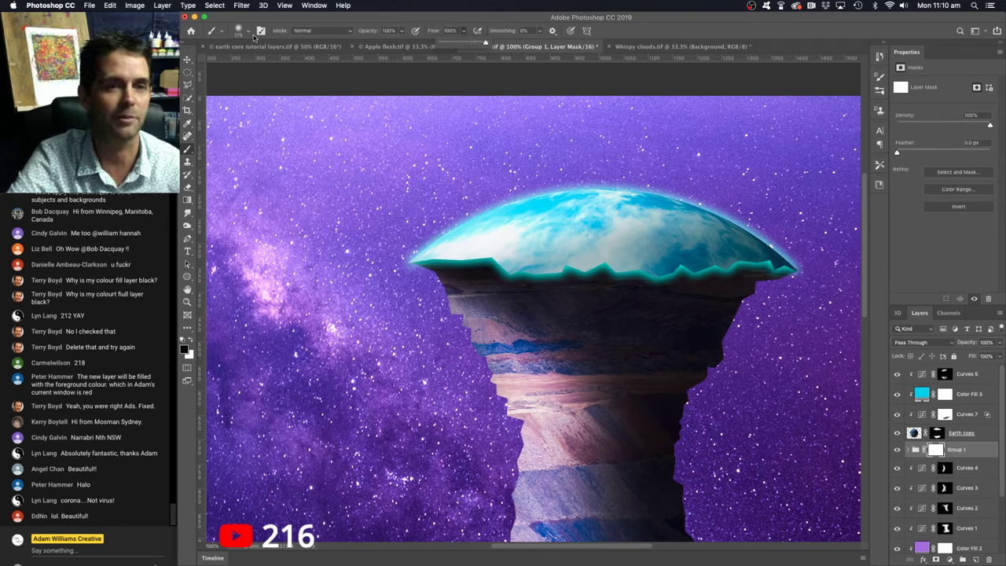
click(250, 35)
drag(263, 86, 279, 85)
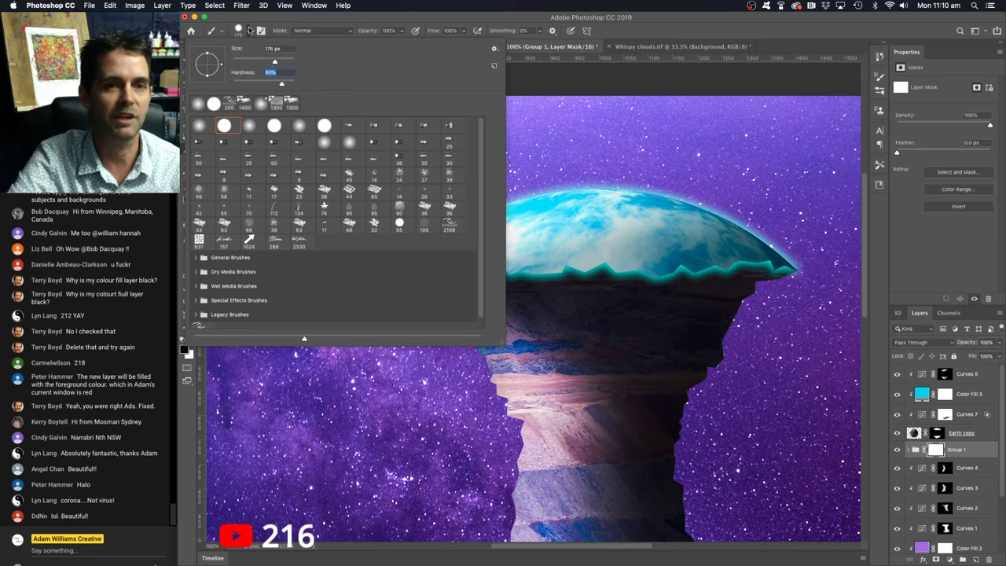
Step: Paint black at brush size 80 to mask the cyan glow along the upper half's left and right cut edges
click(250, 32)
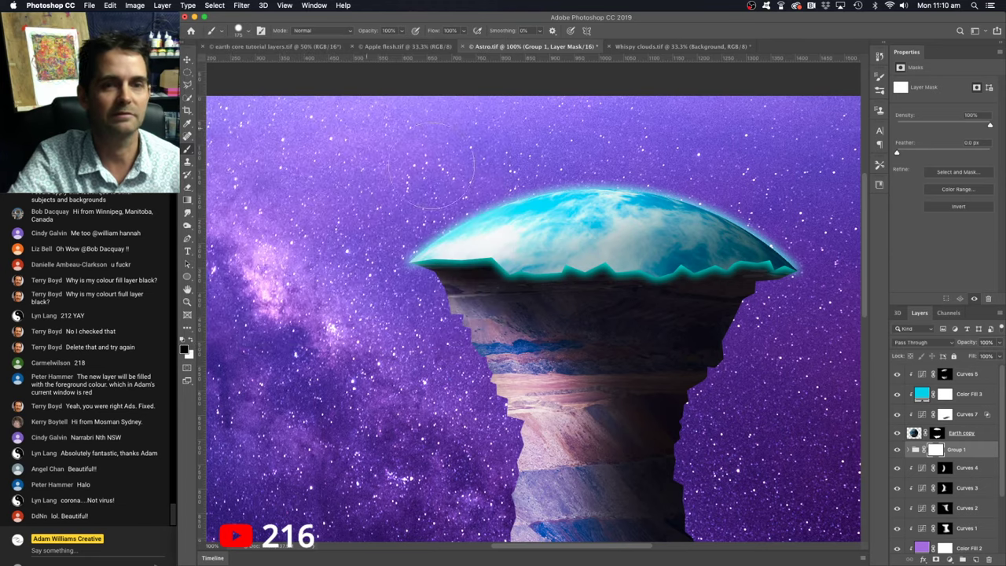
click(615, 285)
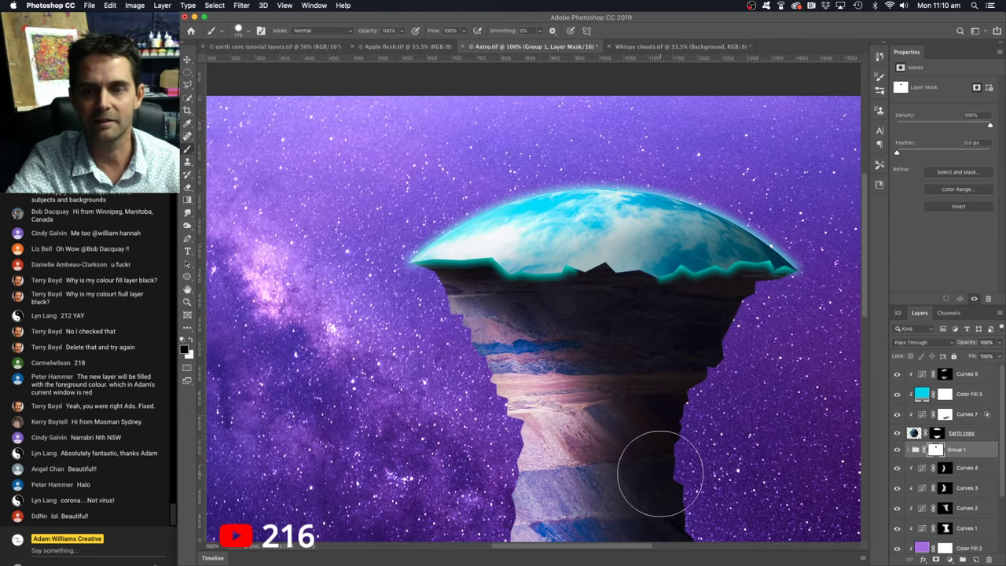
key(bracketleft)
key(bracketleft)
key(bracketleft)
key(bracketleft)
key(bracketleft)
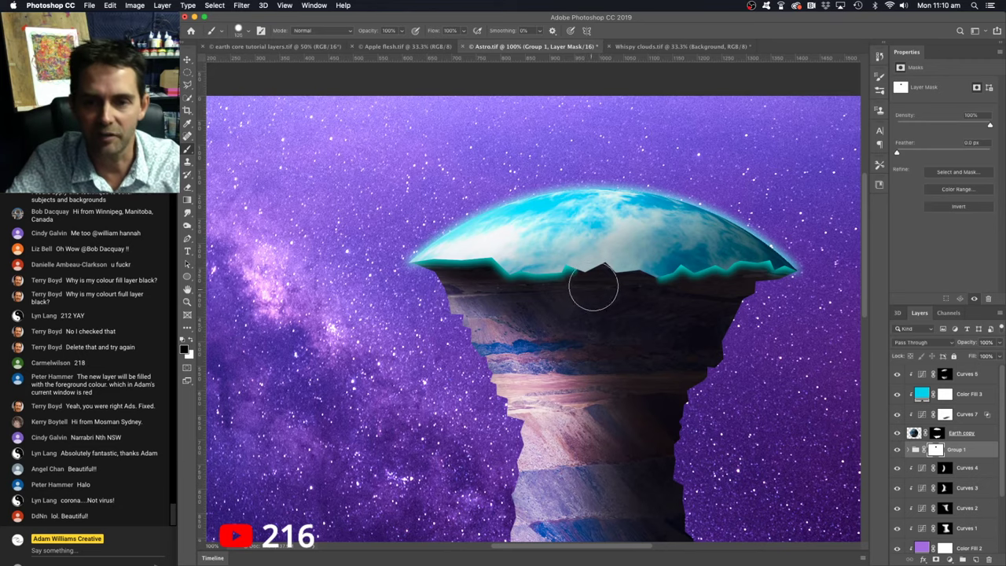
drag(532, 281, 463, 271)
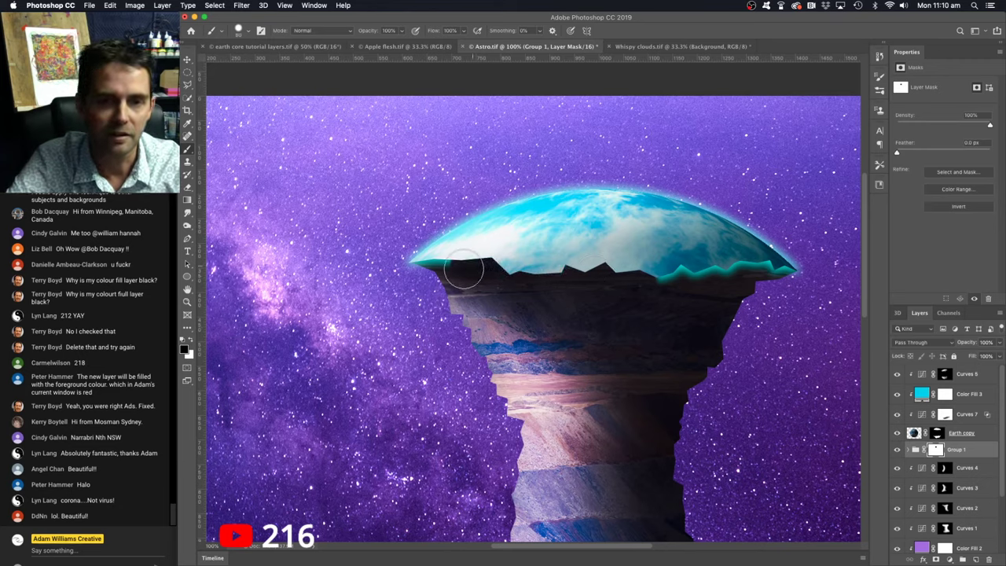
drag(632, 278, 782, 280)
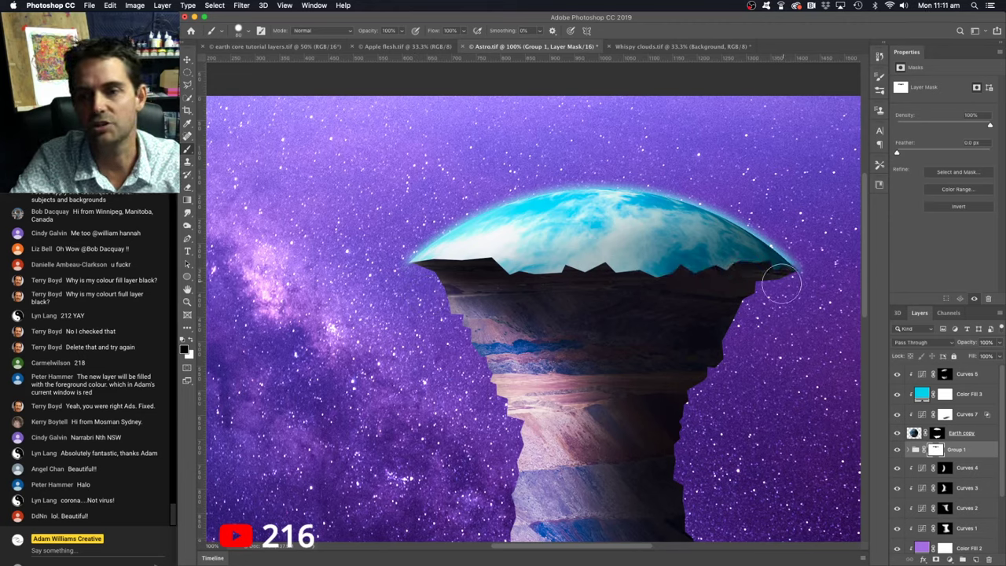
Step: Restore the glow at the dome's right tip in white, then mask the lower half's cut-edge glow in black
key(x)
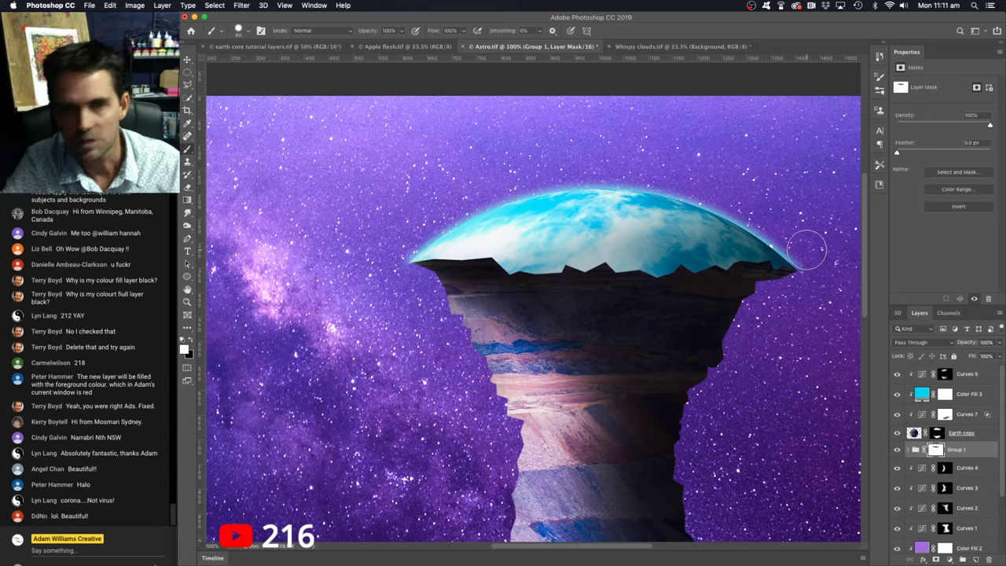
drag(807, 250, 815, 247)
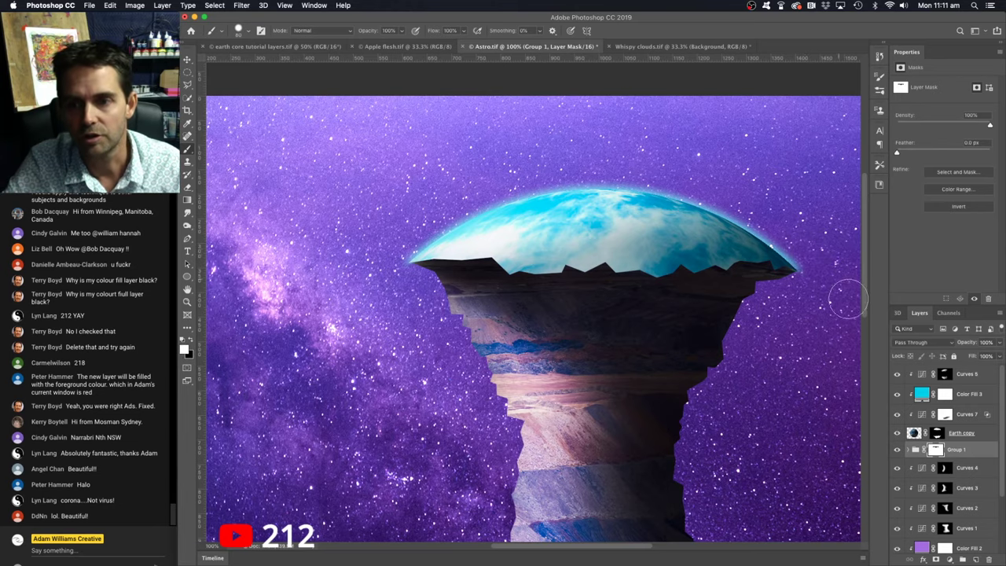
scroll(597, 353, down, 5)
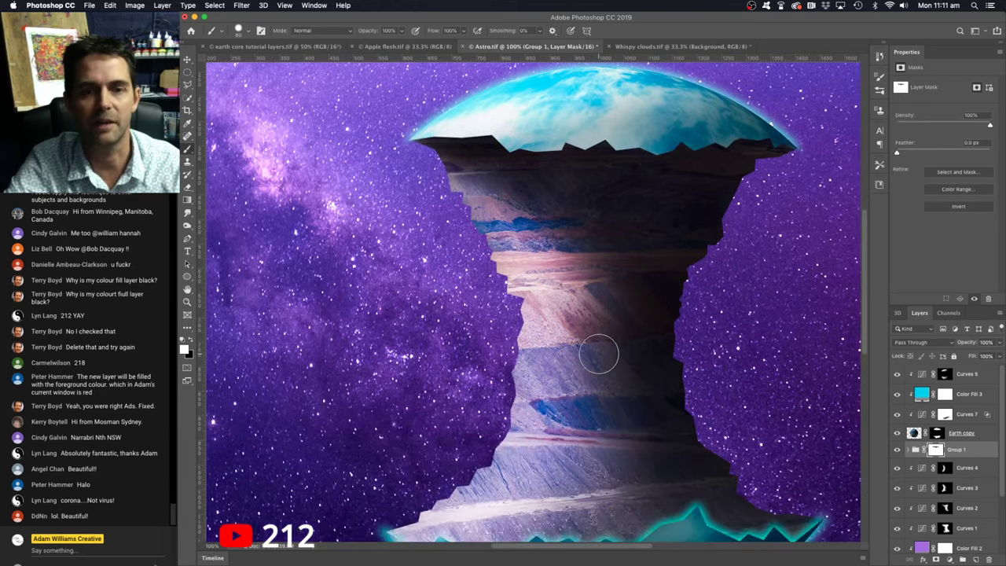
scroll(599, 355, down, 6)
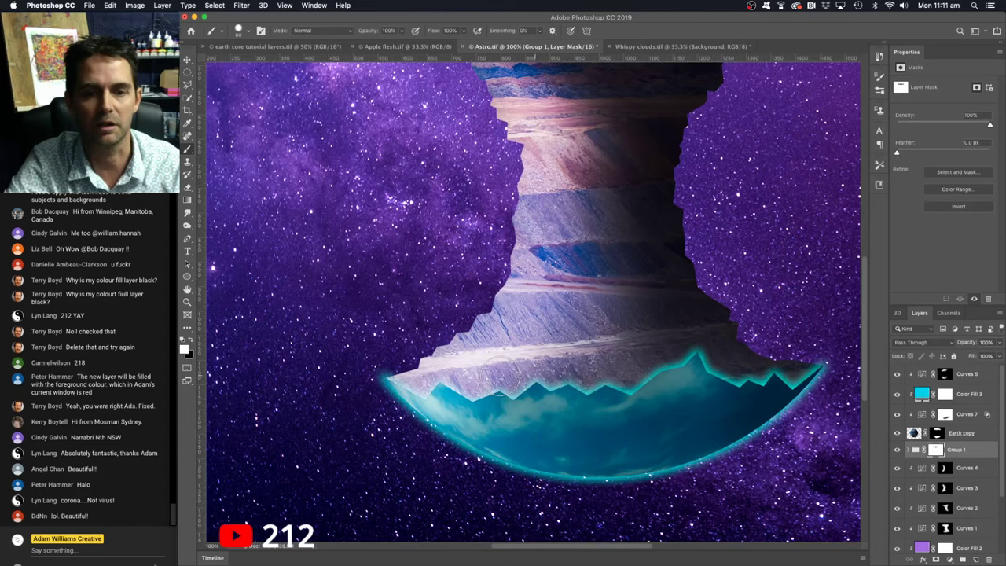
key(x)
mouse_move(402, 366)
mouse_down()
mouse_move(500, 402)
mouse_move(660, 379)
mouse_move(715, 358)
mouse_move(730, 376)
mouse_move(770, 378)
mouse_move(810, 346)
mouse_move(785, 374)
mouse_up()
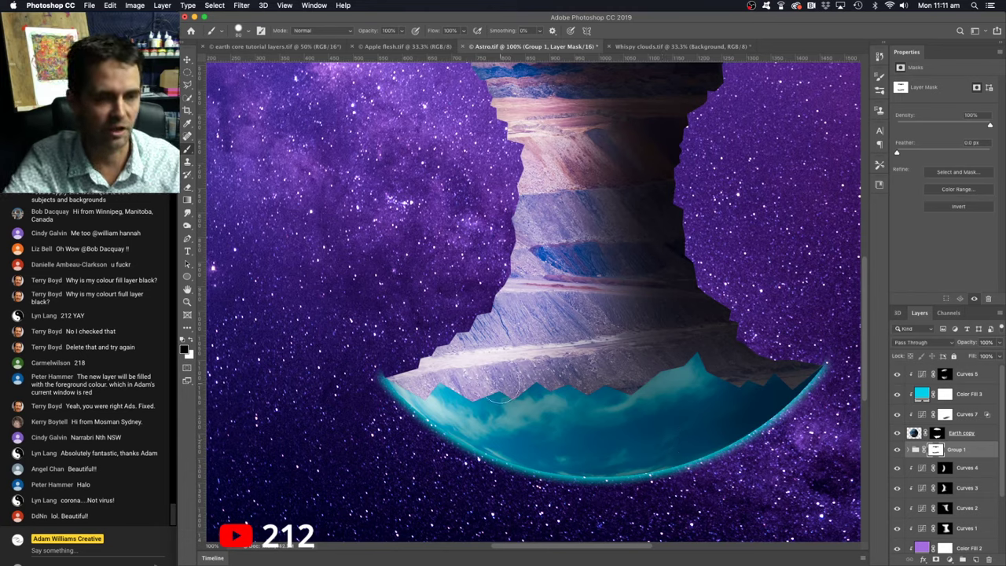
Step: Soften the brush to 0% hardness, 22% opacity, lower flow and size 40 for gentle fading
click(249, 31)
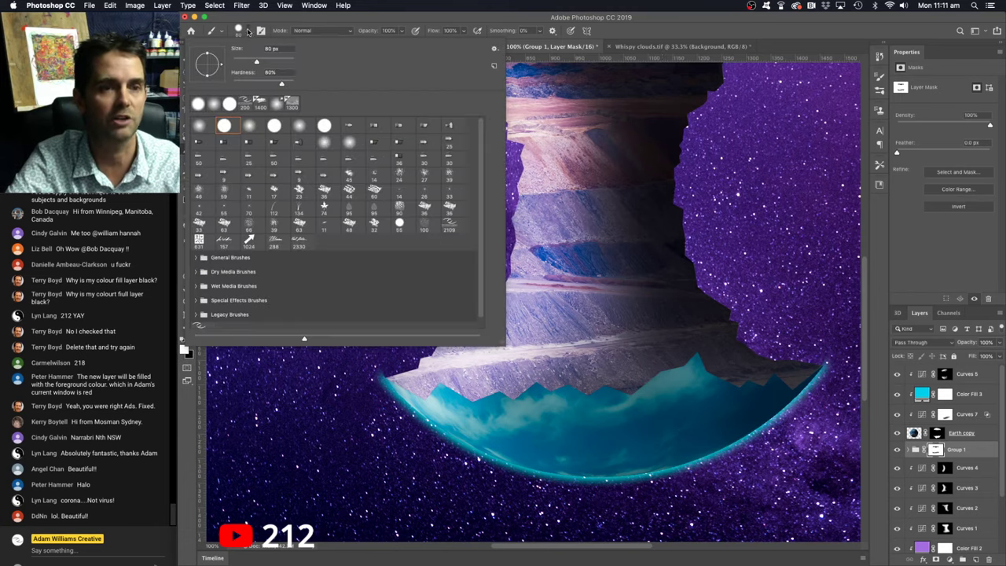
drag(254, 72, 228, 74)
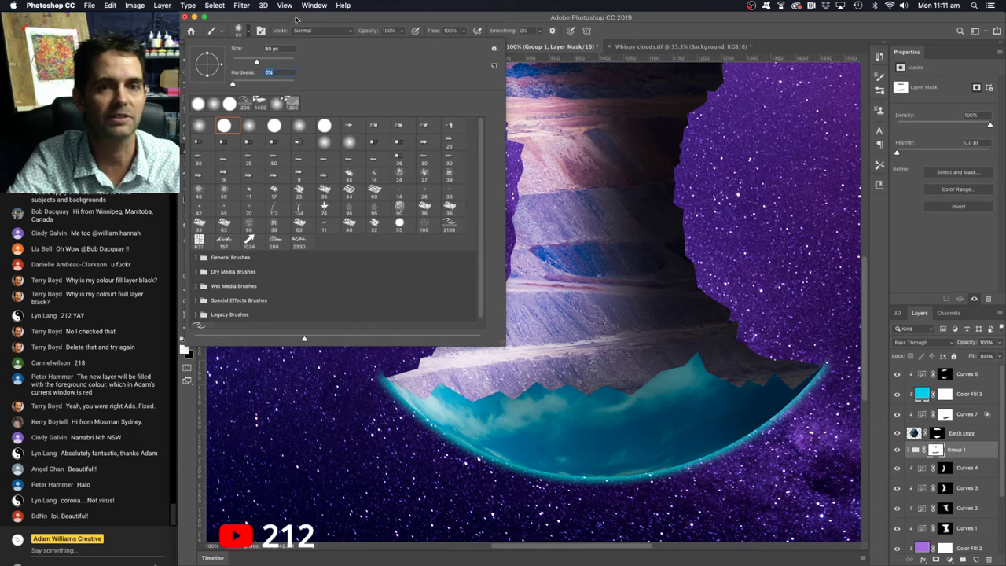
mouse_move(402, 31)
mouse_down()
mouse_move(402, 42)
mouse_move(365, 44)
mouse_up()
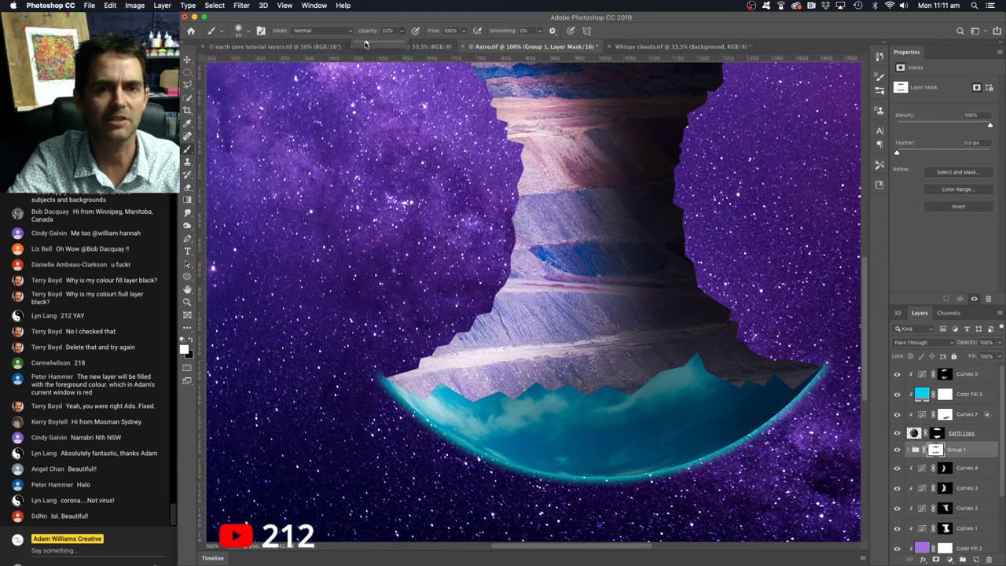
mouse_move(463, 31)
mouse_down()
mouse_move(421, 44)
mouse_move(444, 44)
mouse_up()
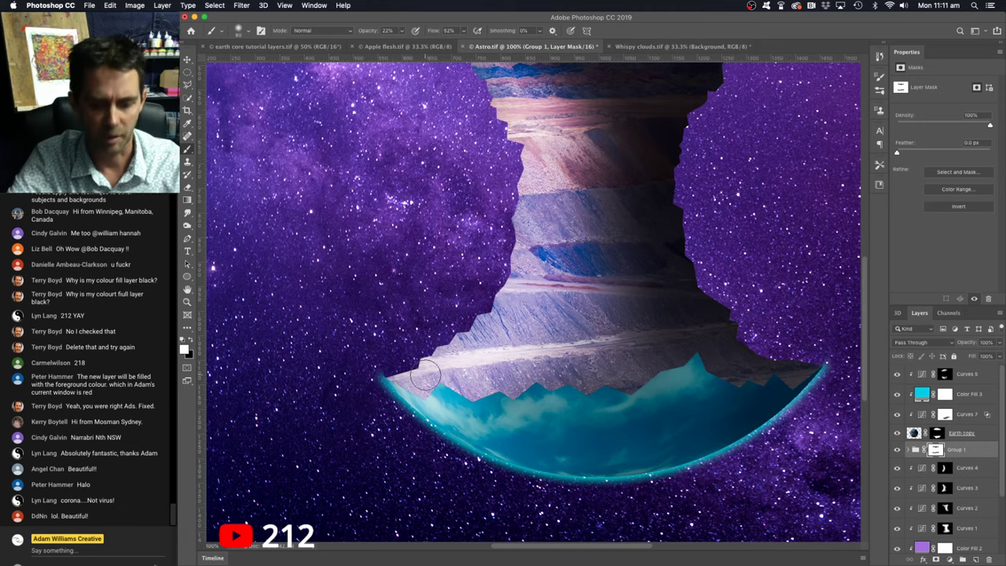
key(bracketleft)
key(bracketleft)
key(bracketleft)
key(bracketleft)
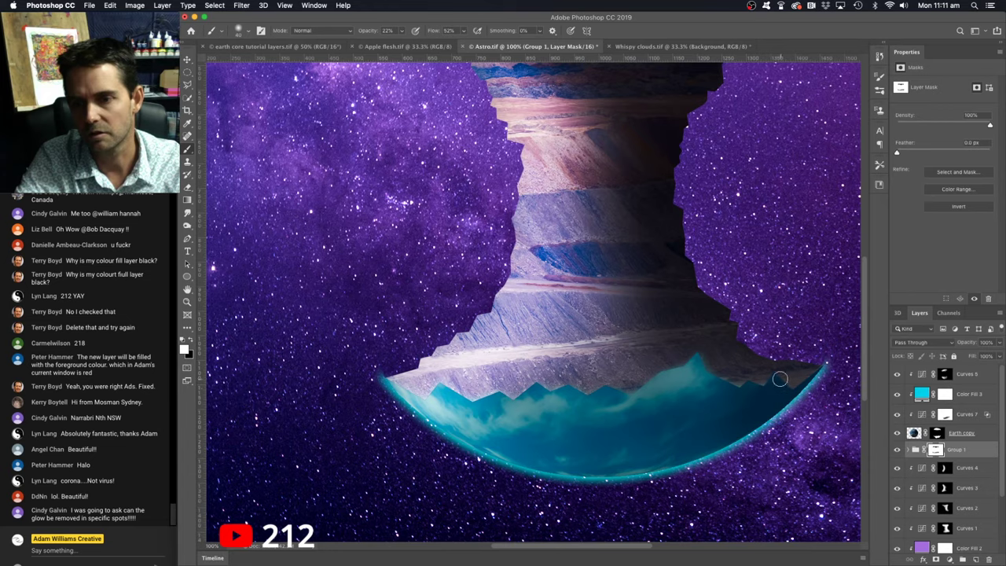
key(ctrl+shift+v)
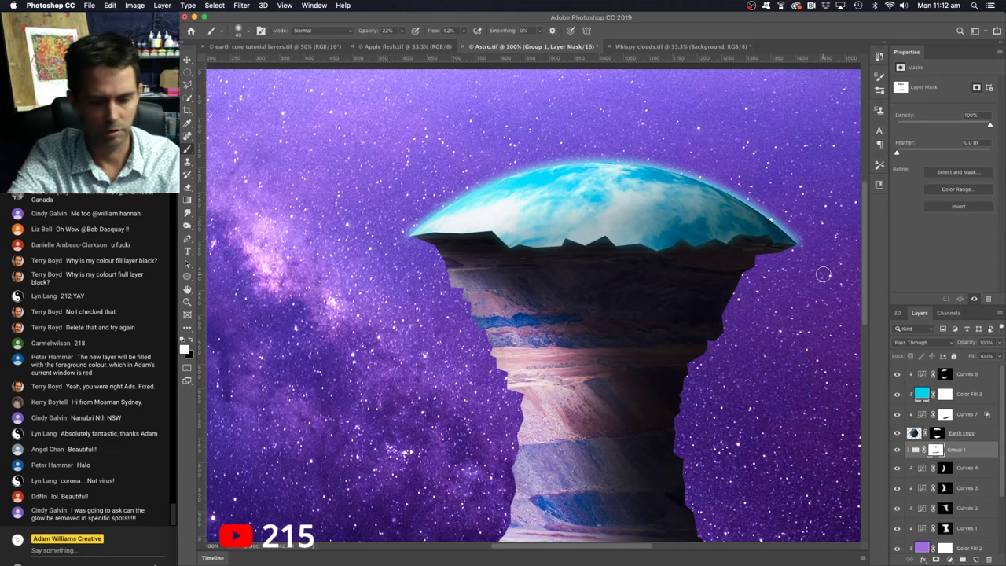
key(super+minus)
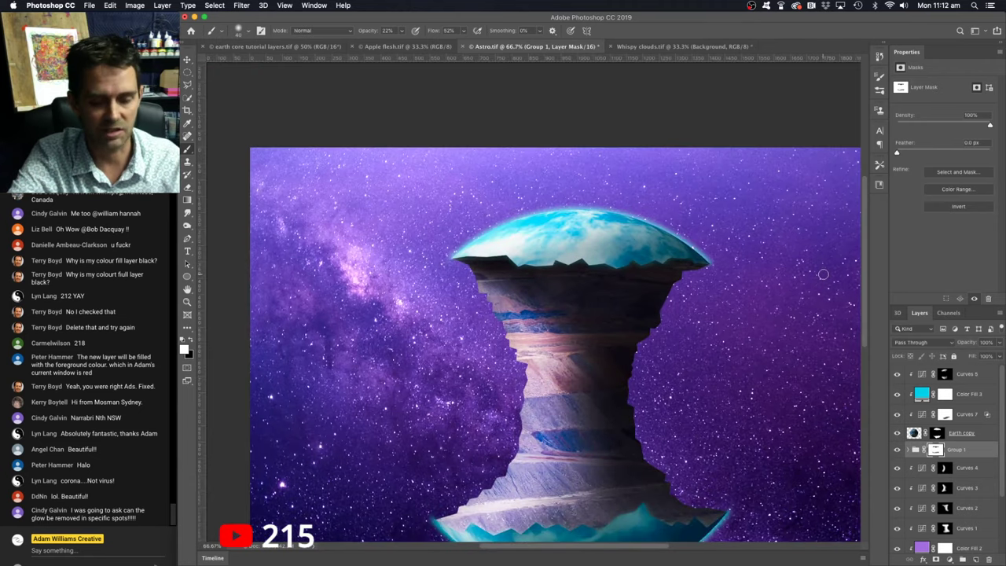
key(super+minus)
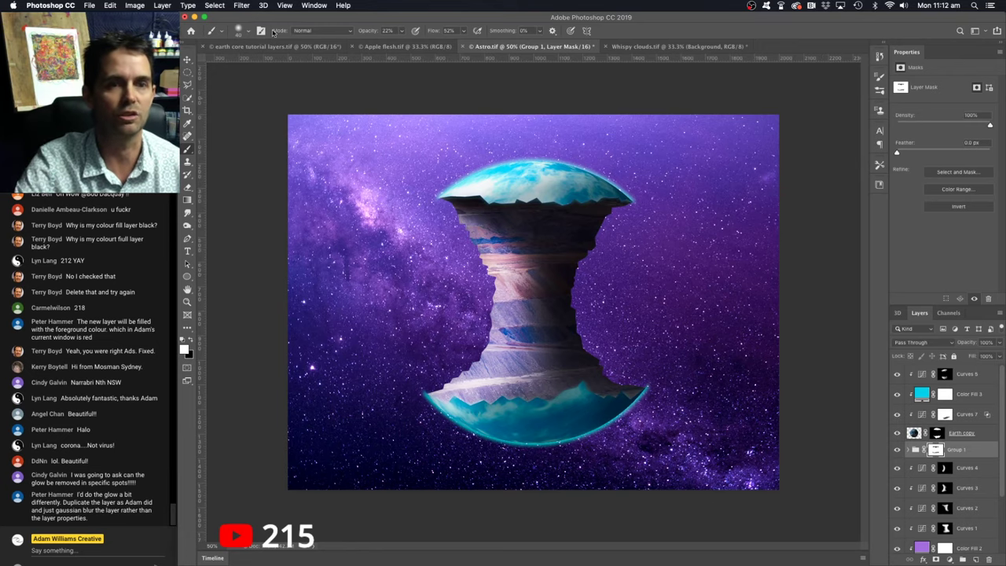
click(227, 47)
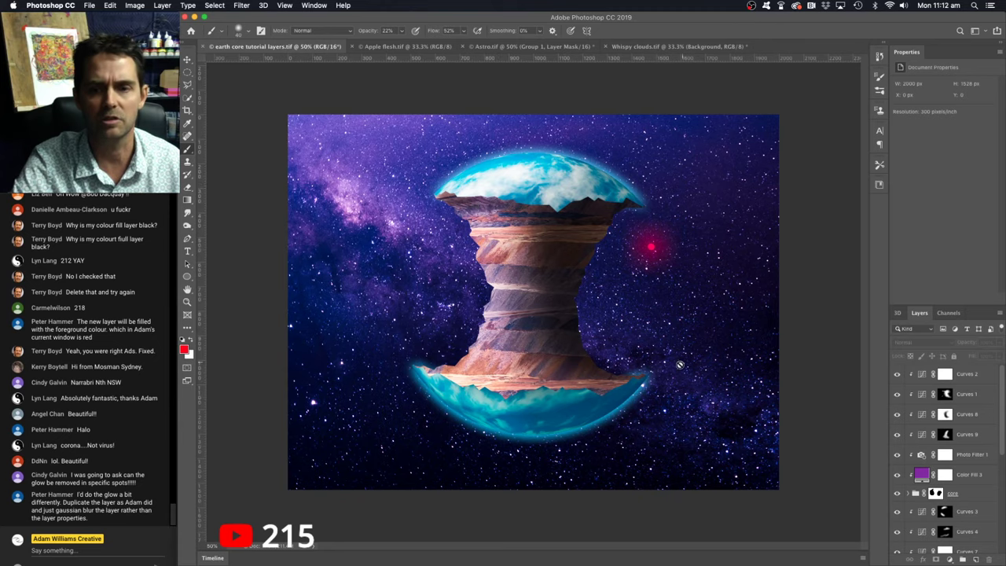
click(654, 48)
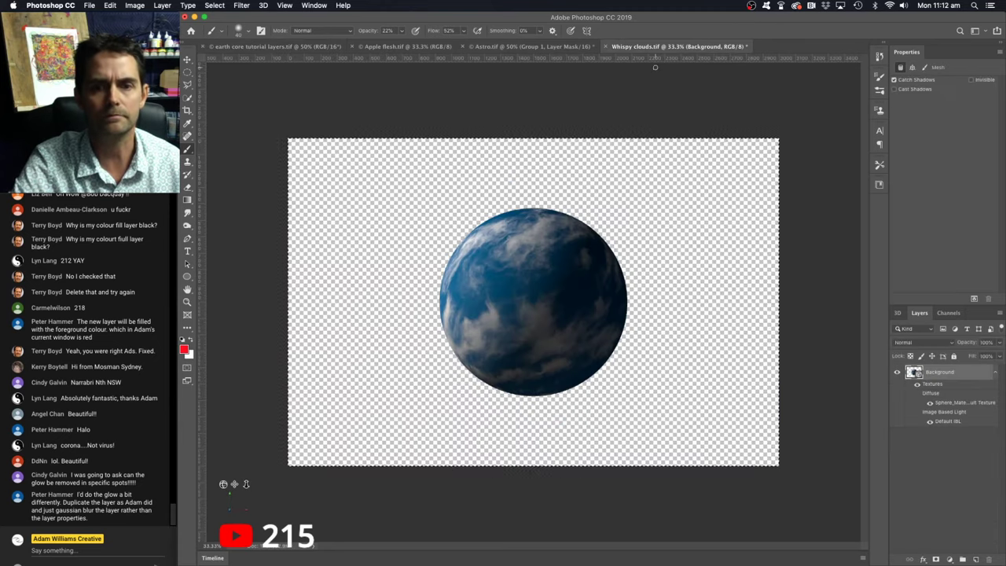
click(528, 47)
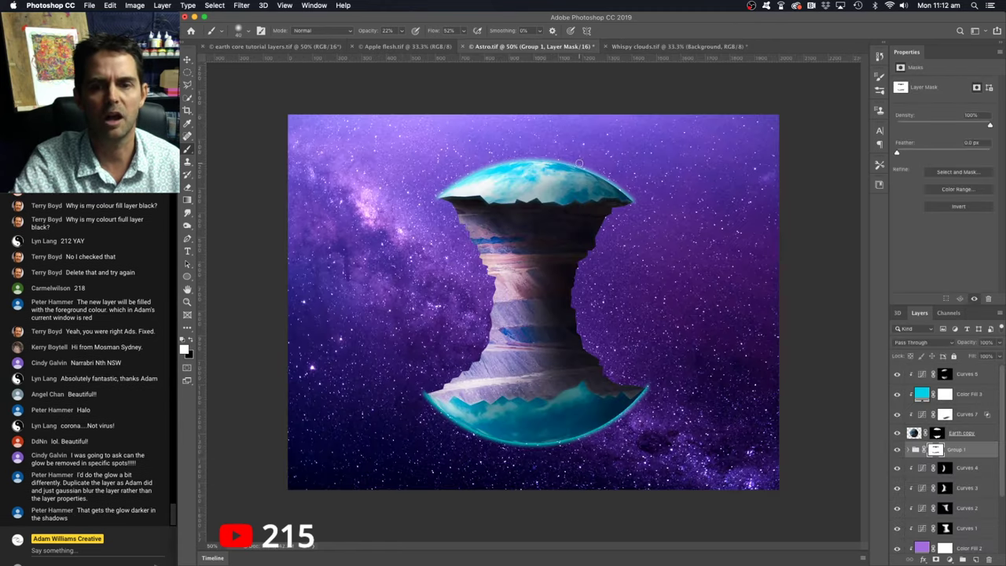
click(258, 48)
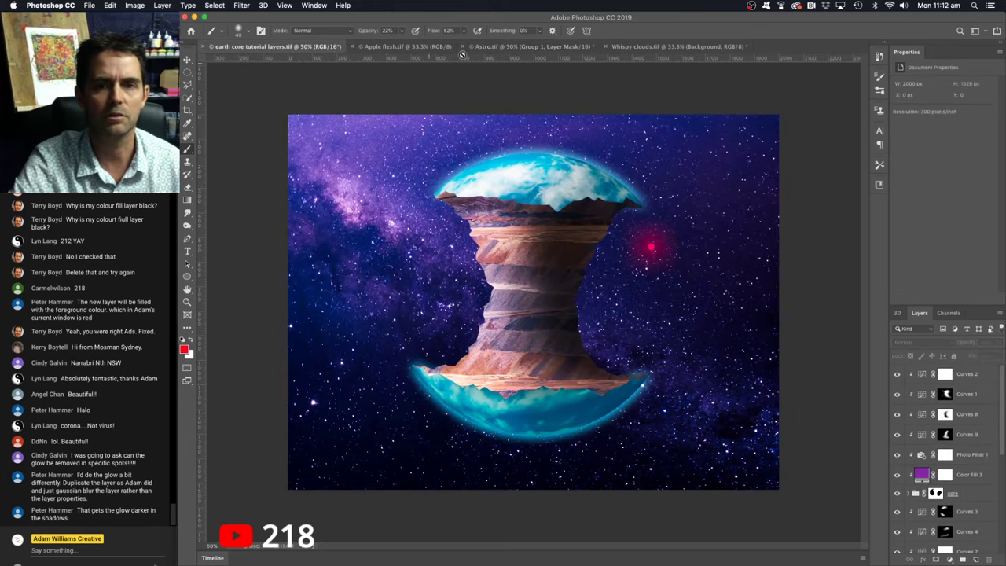
click(642, 47)
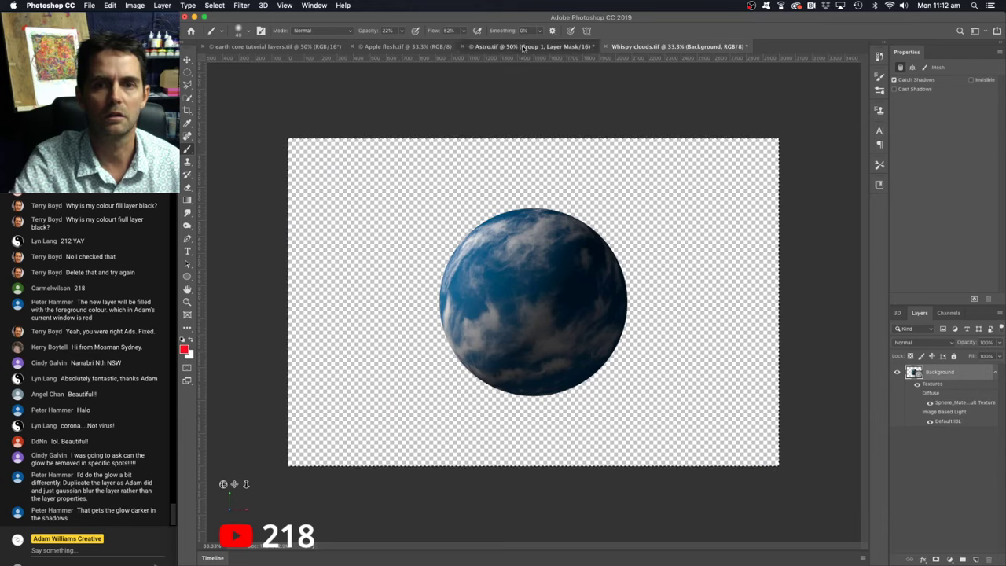
click(528, 47)
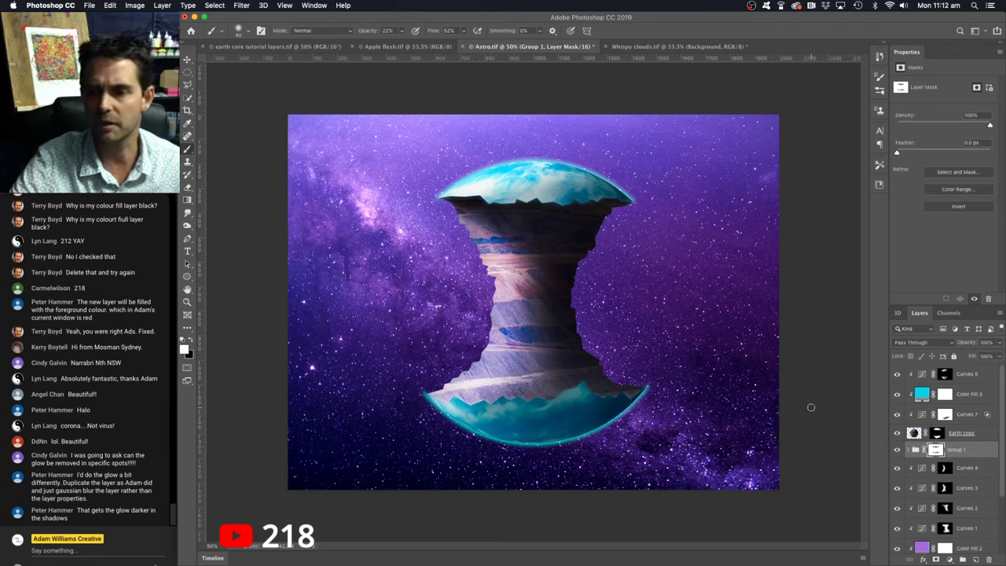
click(910, 450)
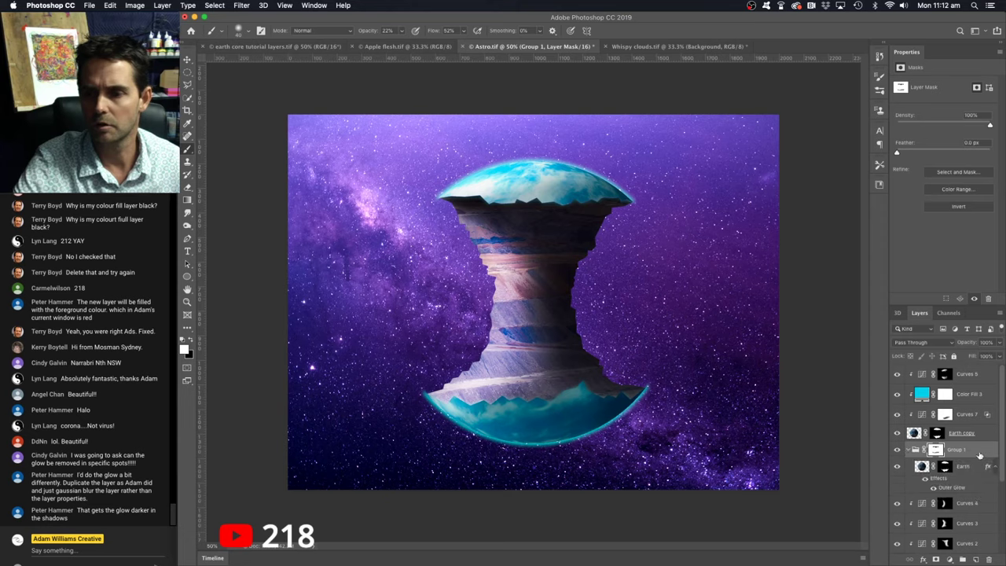
double_click(980, 453)
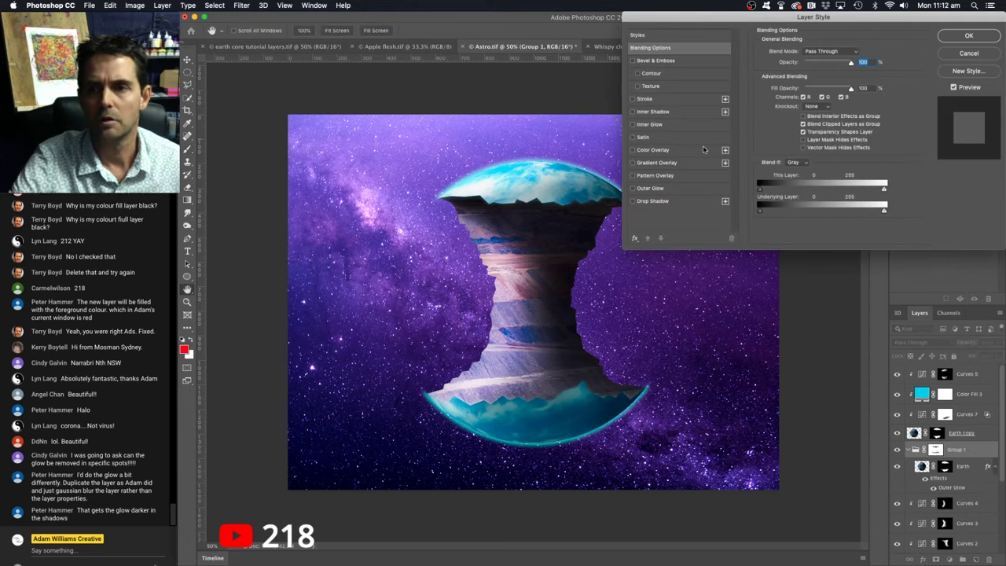
click(649, 188)
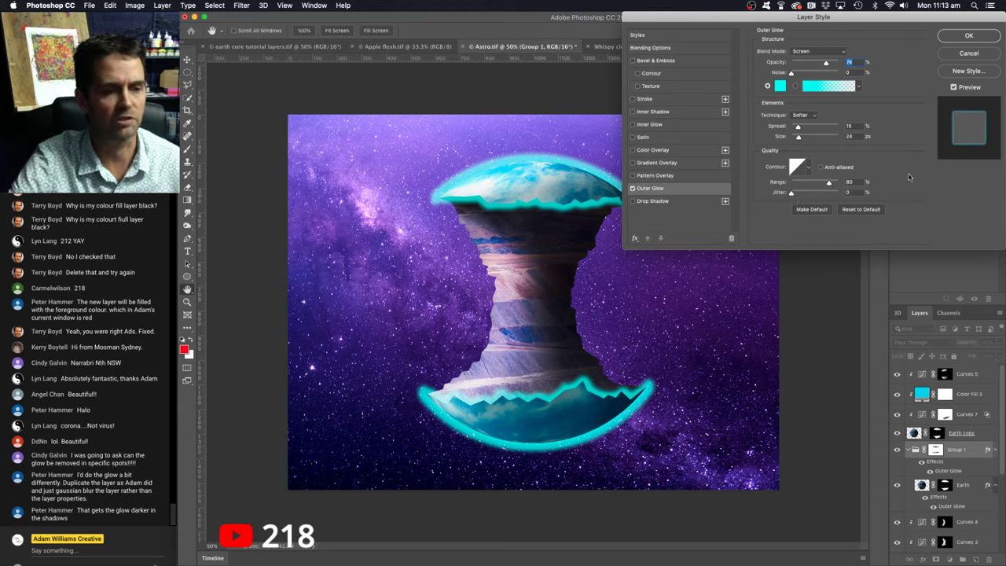
click(982, 55)
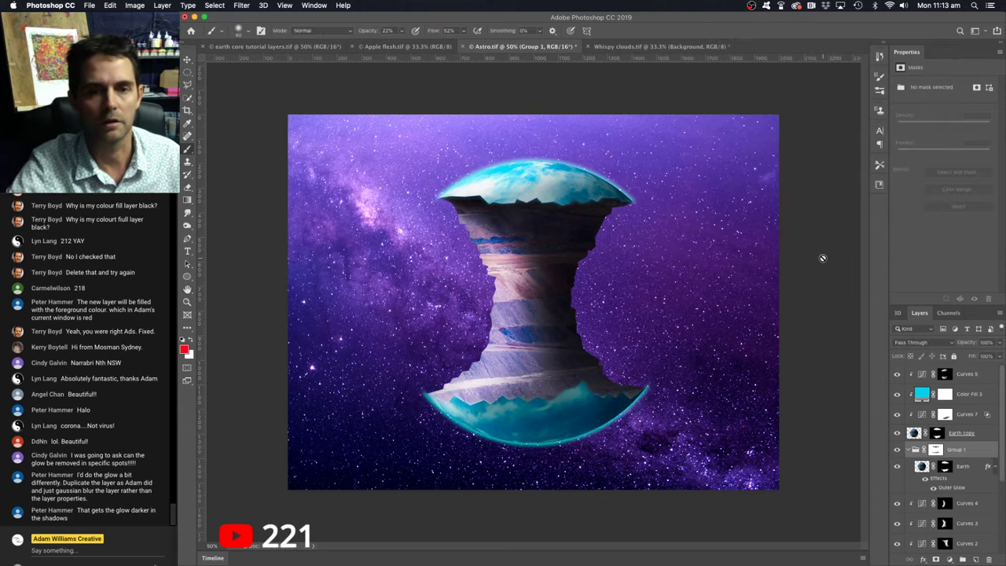